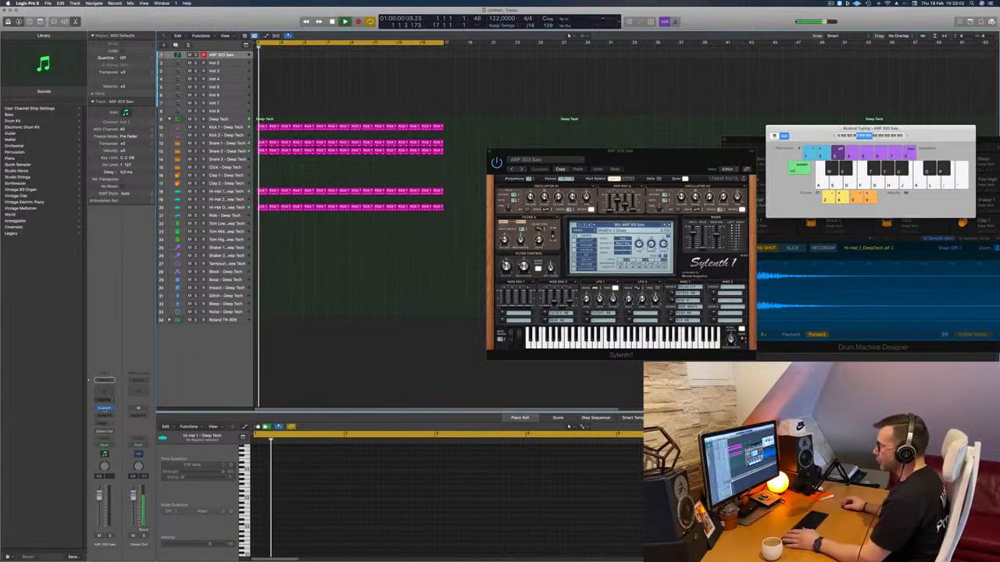
Step: Load the BS Big Bass preset into Sylenth1 and arrange the synth and Musical Typing windows so both stay accessible
{"action": "left_click_drag", "start_coordinate": [673, 162], "coordinate": [556, 168]}
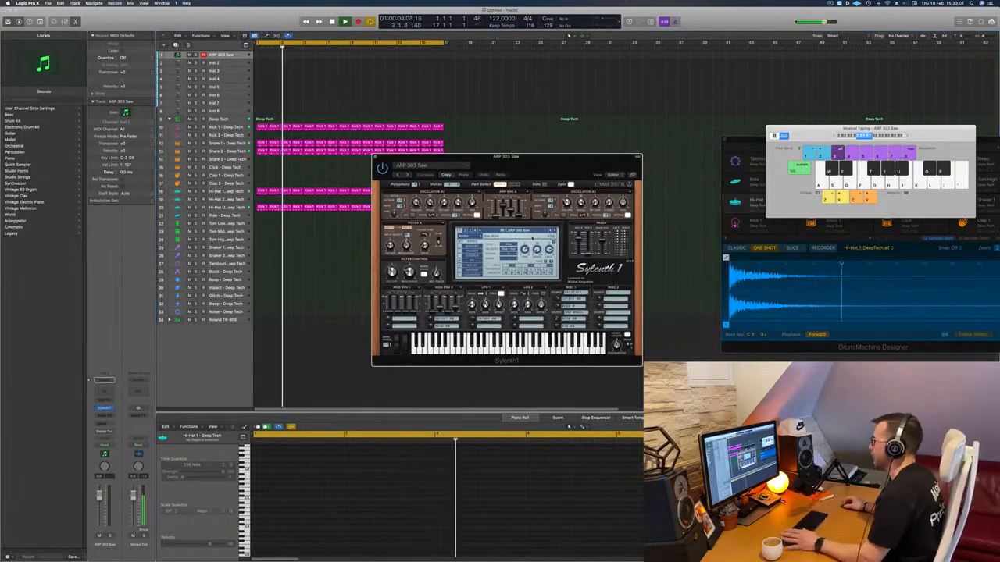
{"action": "left_click", "coordinate": [506, 231]}
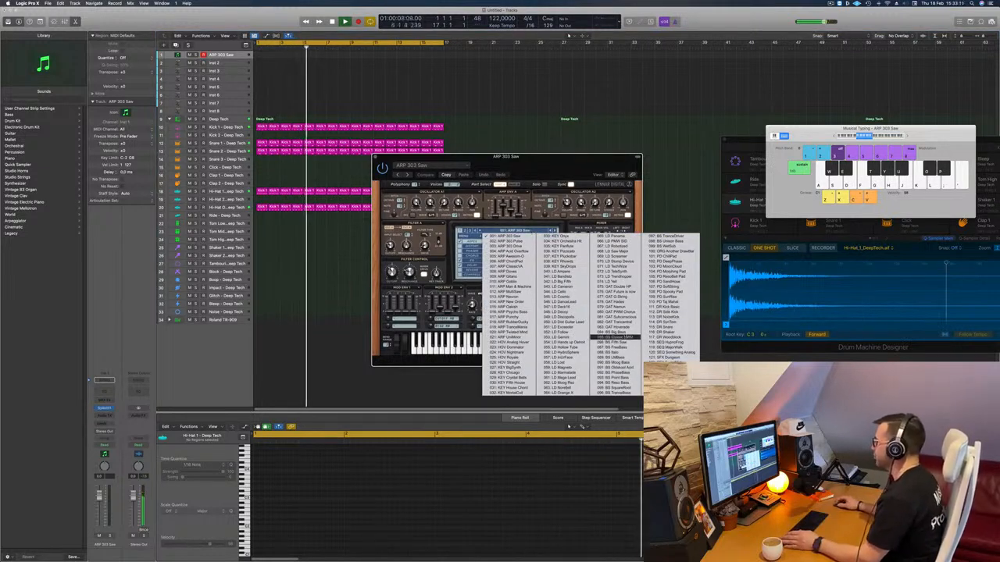
{"action": "left_click", "coordinate": [613, 332]}
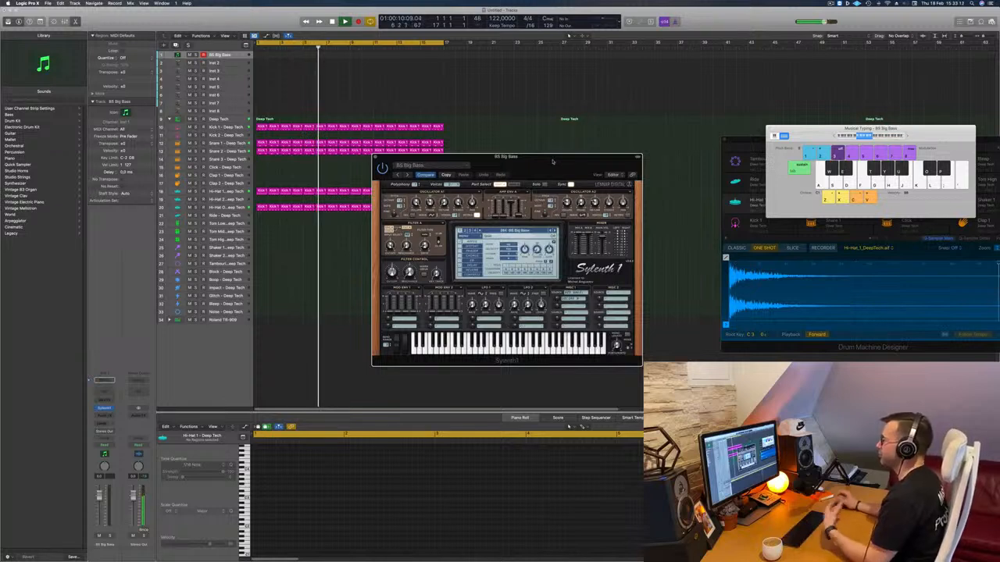
{"action": "left_click_drag", "start_coordinate": [878, 137], "coordinate": [818, 139]}
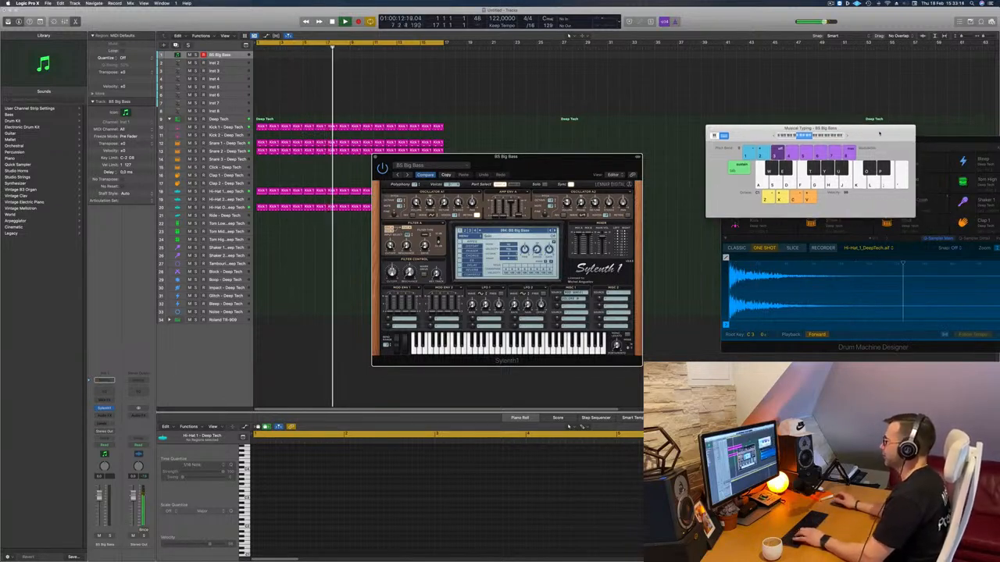
Step: Increase the height of the bass track and audition neighbouring bass presets with test notes, settling on BS Fifth Saw
{"action": "left_click", "coordinate": [232, 56]}
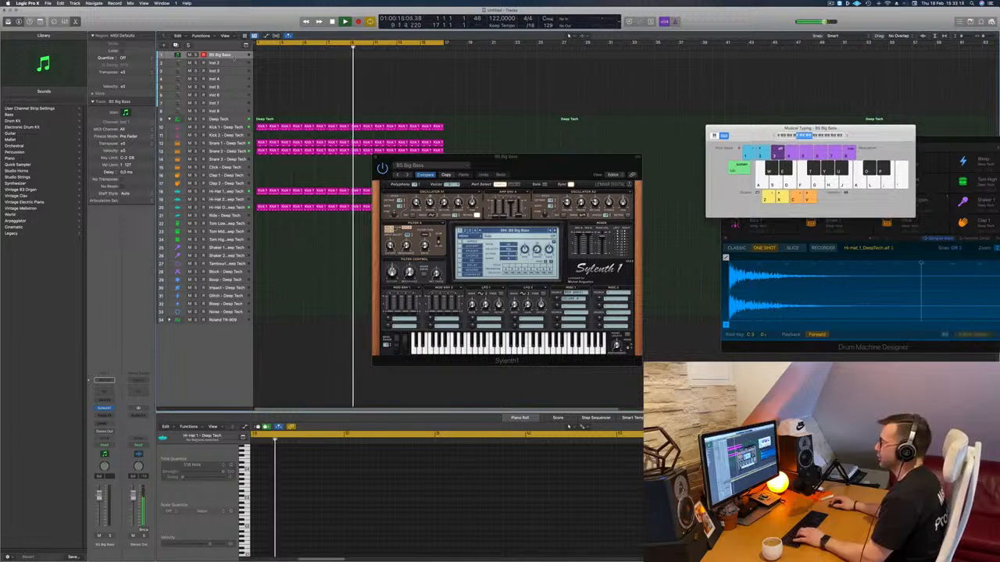
{"action": "left_click_drag", "start_coordinate": [232, 59], "coordinate": [236, 88]}
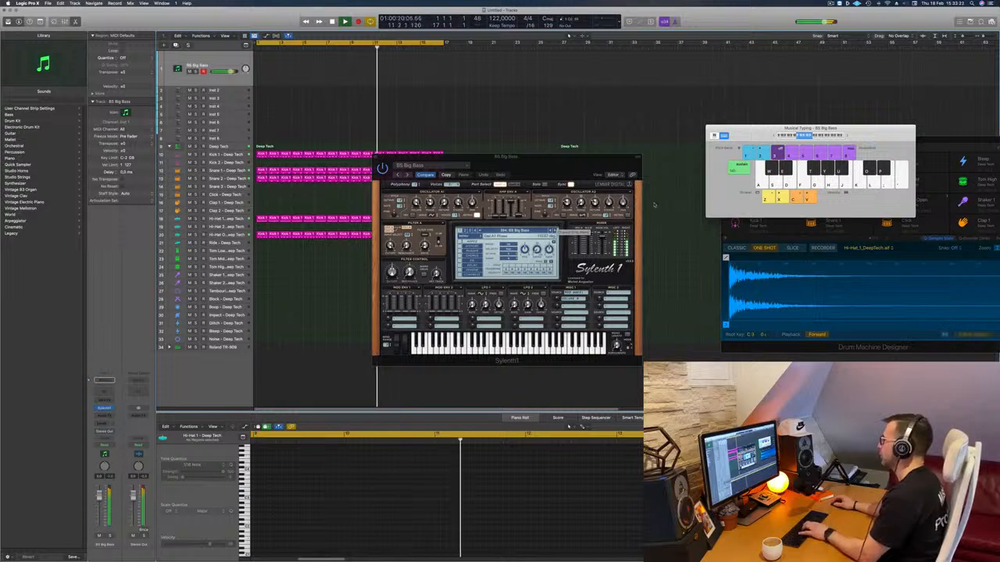
{"action": "left_click", "coordinate": [553, 232]}
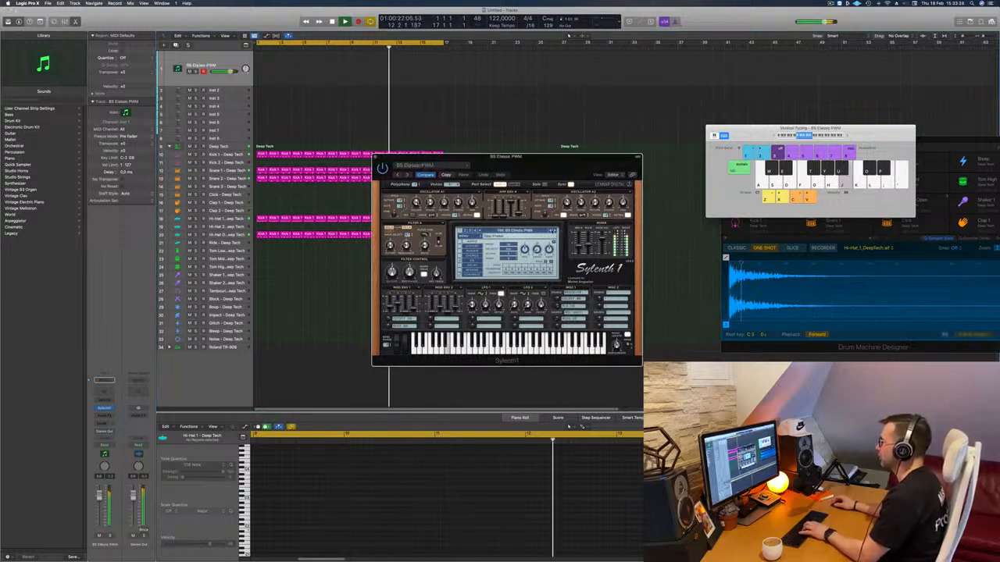
{"action": "key", "text": "j"}
{"action": "left_click", "coordinate": [553, 232]}
{"action": "key", "text": "l"}
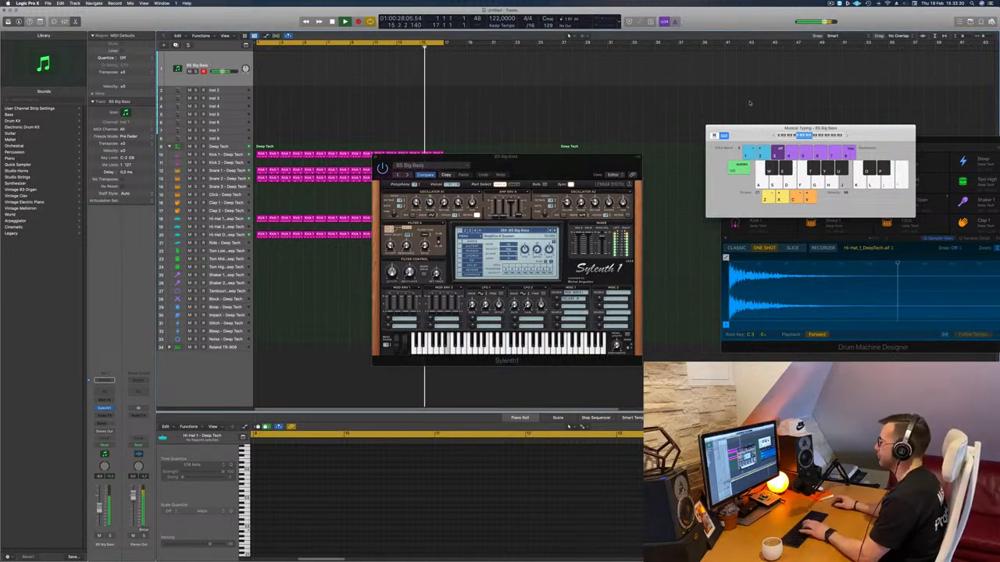
{"action": "left_click", "coordinate": [554, 231]}
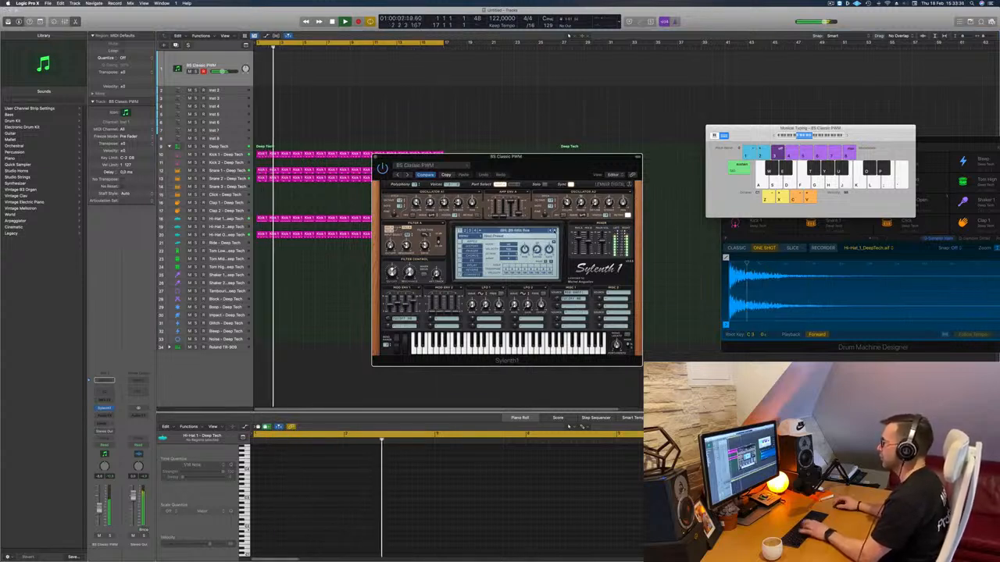
{"action": "left_click", "coordinate": [553, 232]}
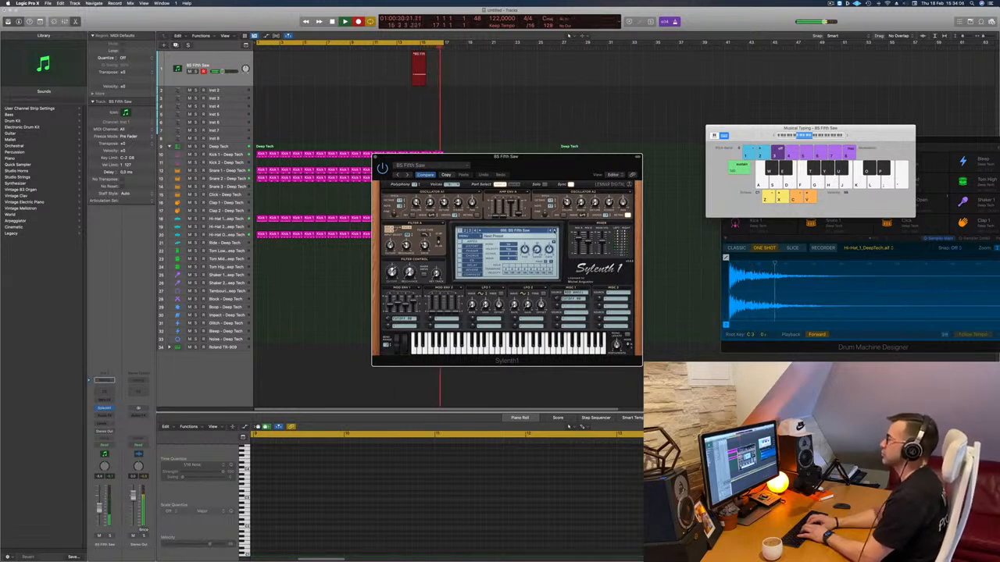
Step: Restart recording from bar 1 and play a slow bass melody of about eight bars on the BS Fifth Saw track
{"action": "key", "text": "space"}
{"action": "key", "text": "space"}
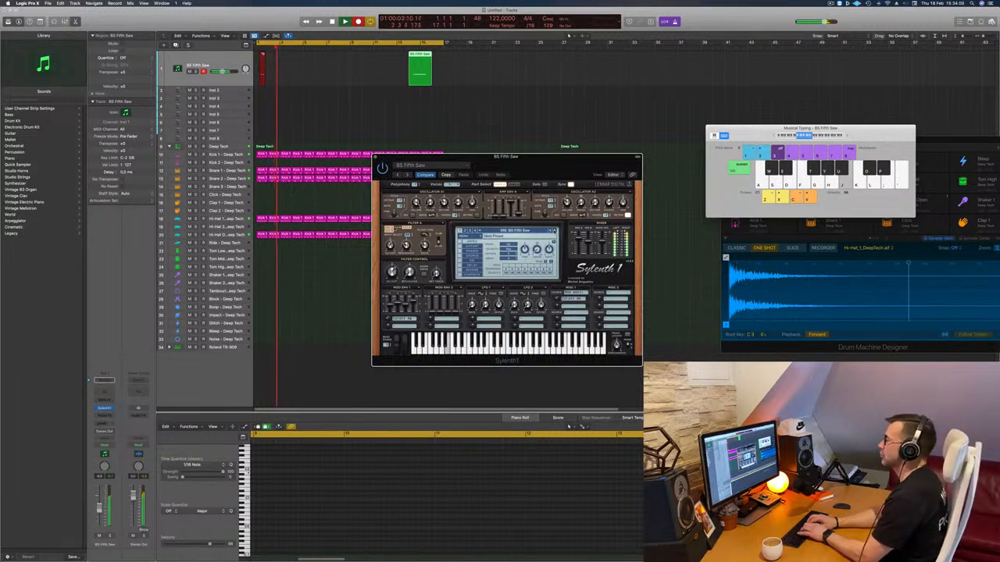
{"action": "key", "text": "k"}
{"action": "key", "text": "h"}
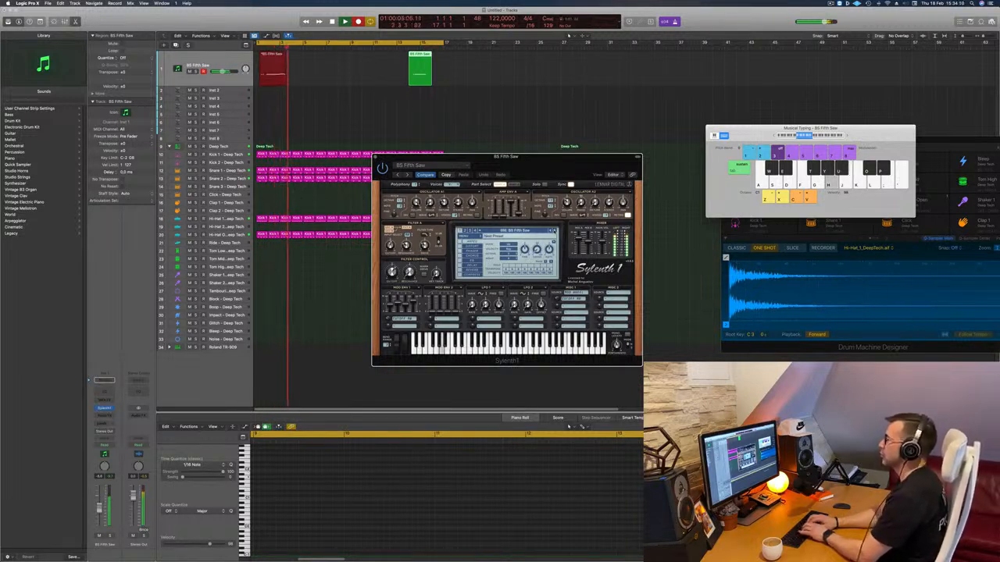
{"action": "key", "text": "j"}
{"action": "key", "text": "semicolon"}
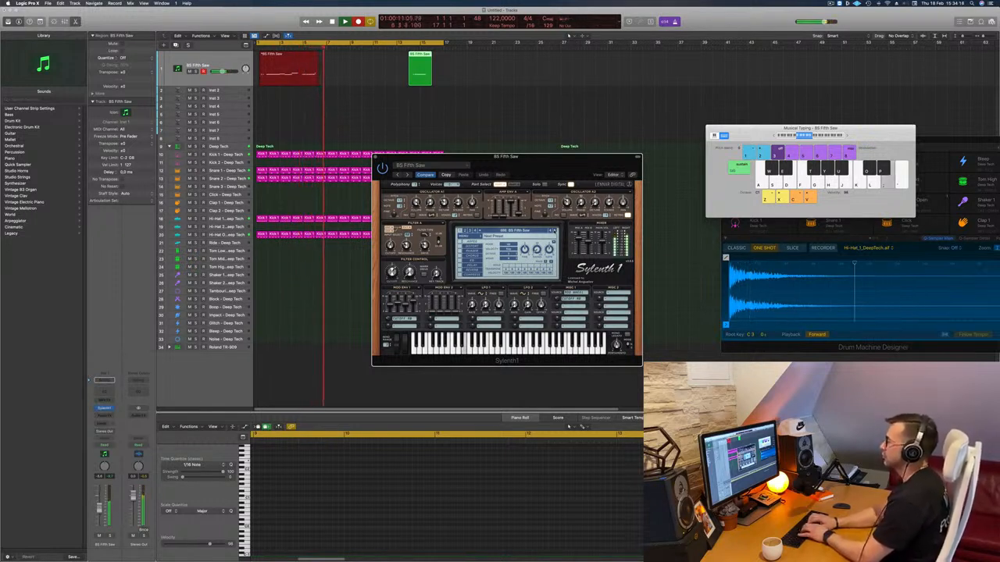
{"action": "key", "text": "l"}
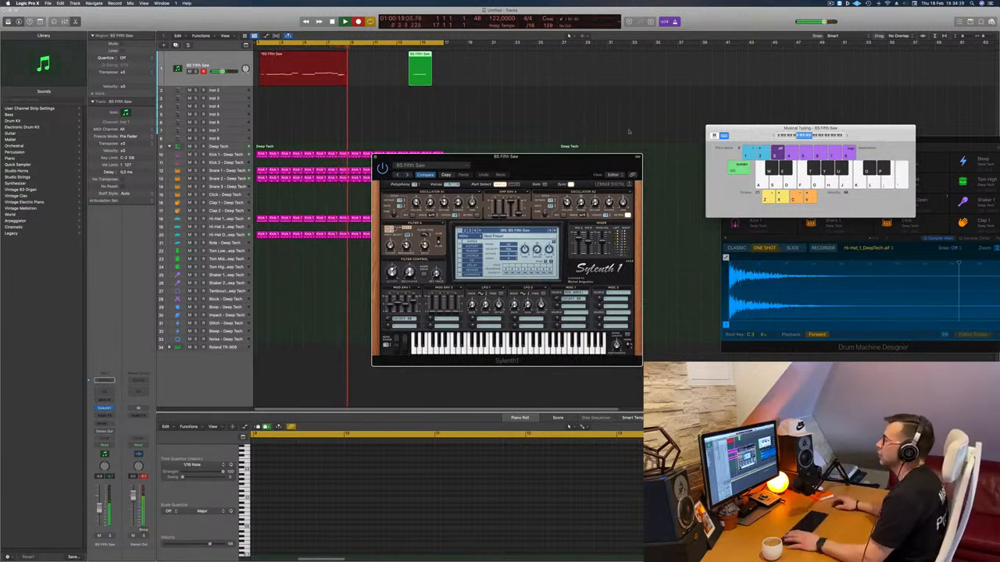
{"action": "key", "text": "space"}
Step: Split the recorded bass region at bar 5, delete its first half and move the remaining half to bar 1
{"action": "key", "text": "space"}
{"action": "left_click", "coordinate": [361, 96]}
{"action": "left_click", "coordinate": [301, 57], "text": "super"}
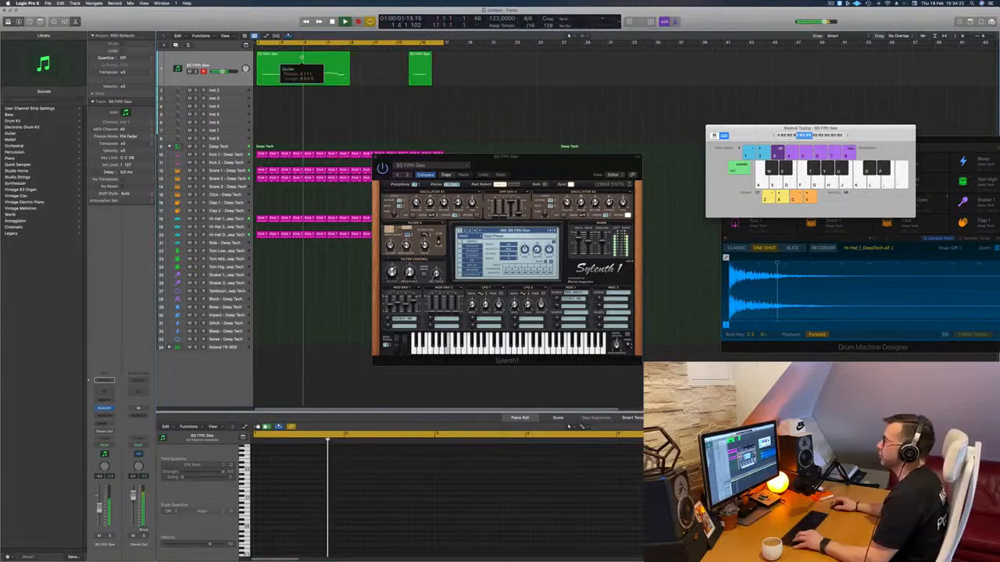
{"action": "key", "text": "space"}
{"action": "left_click", "coordinate": [283, 62]}
{"action": "key", "text": "BackSpace"}
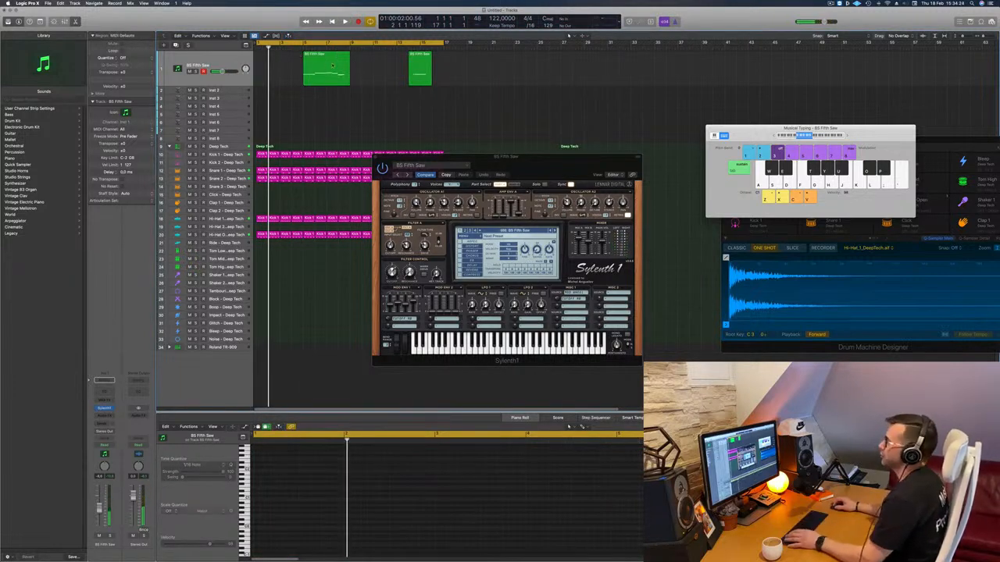
{"action": "left_click_drag", "start_coordinate": [326, 59], "coordinate": [281, 60]}
{"action": "key", "text": "space"}
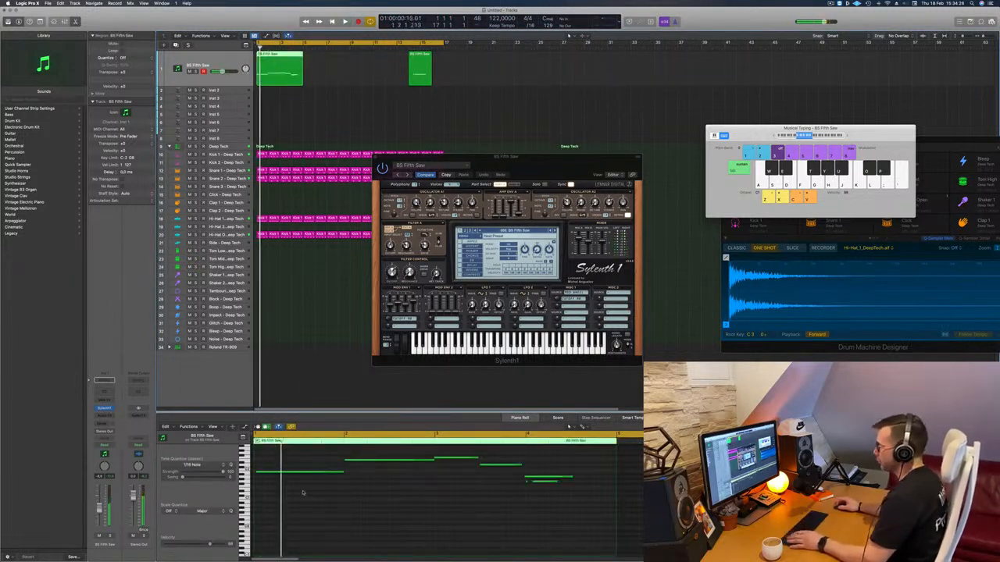
Step: Quantize all notes of the bass region to 1/16 notes and play the result back
{"action": "left_click", "coordinate": [313, 492]}
{"action": "key", "text": "super+a"}
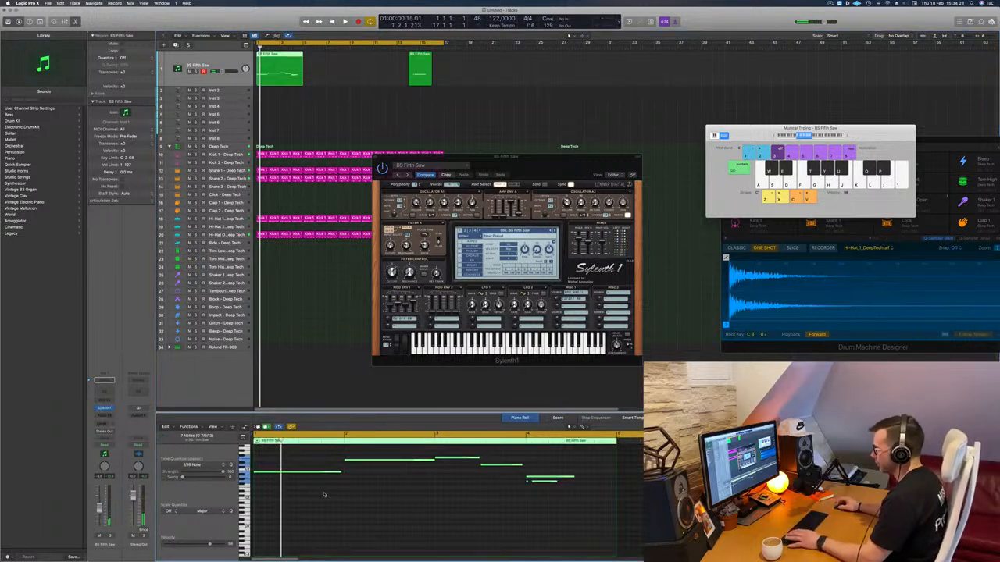
{"action": "key", "text": "space"}
{"action": "left_click", "coordinate": [328, 493]}
{"action": "scroll", "coordinate": [393, 495], "scroll_direction": "down", "scroll_amount": 1}
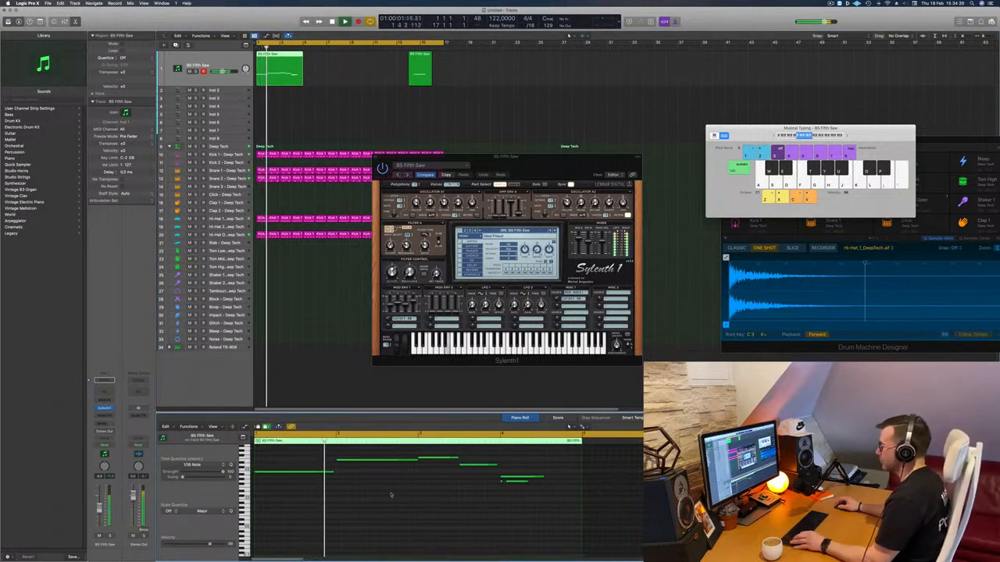
{"action": "scroll", "coordinate": [391, 494], "scroll_direction": "down", "scroll_amount": 3}
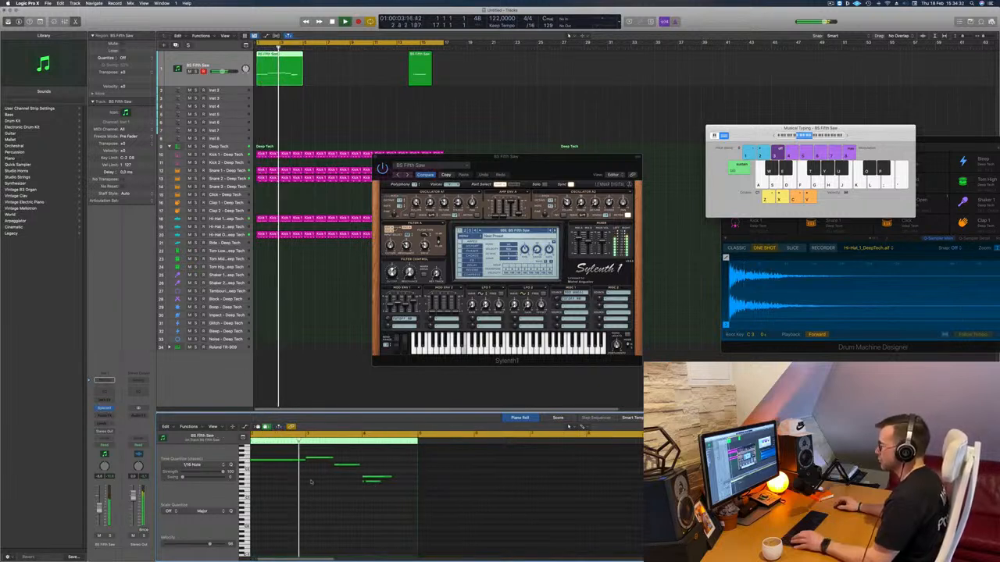
{"action": "scroll", "coordinate": [385, 482], "scroll_direction": "up", "scroll_amount": 2}
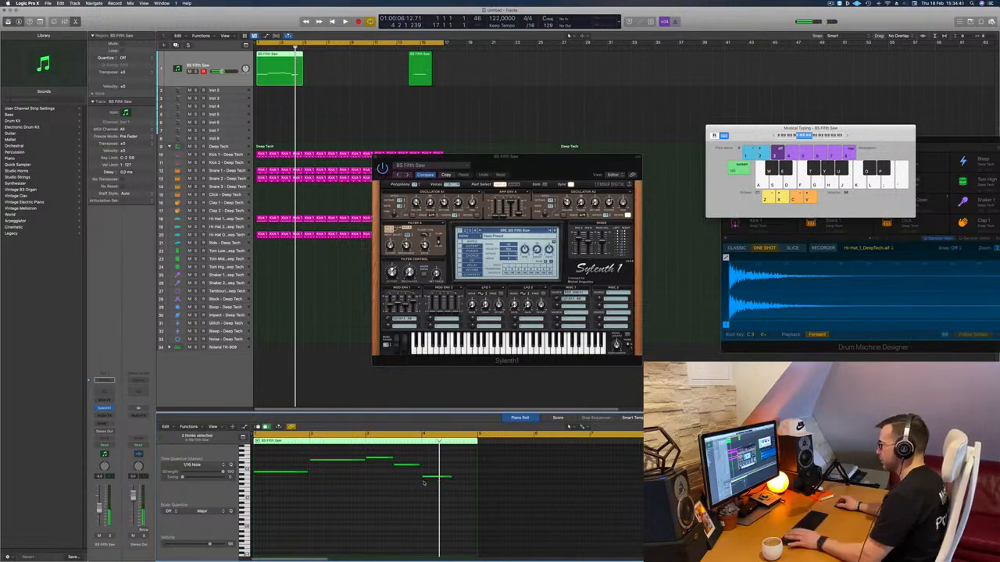
Step: Remove the overlapping extra note at bar 4, then repitch the remaining last note and lengthen it to bar 5
{"action": "mouse_move", "coordinate": [524, 161]}
{"action": "left_mouse_down"}
{"action": "mouse_move", "coordinate": [585, 144]}
{"action": "mouse_move", "coordinate": [473, 143]}
{"action": "mouse_move", "coordinate": [529, 143]}
{"action": "left_mouse_up"}
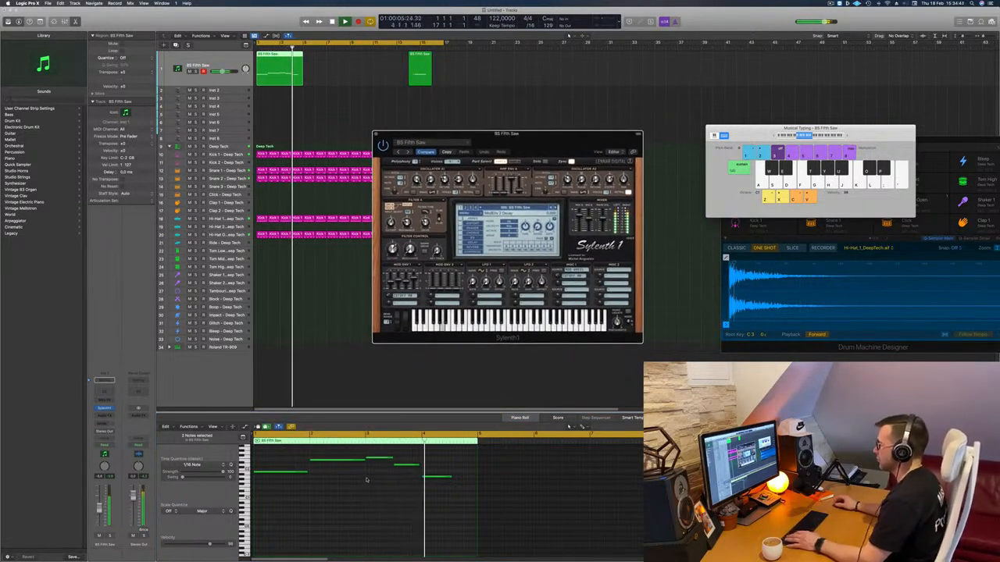
{"action": "left_click", "coordinate": [432, 477]}
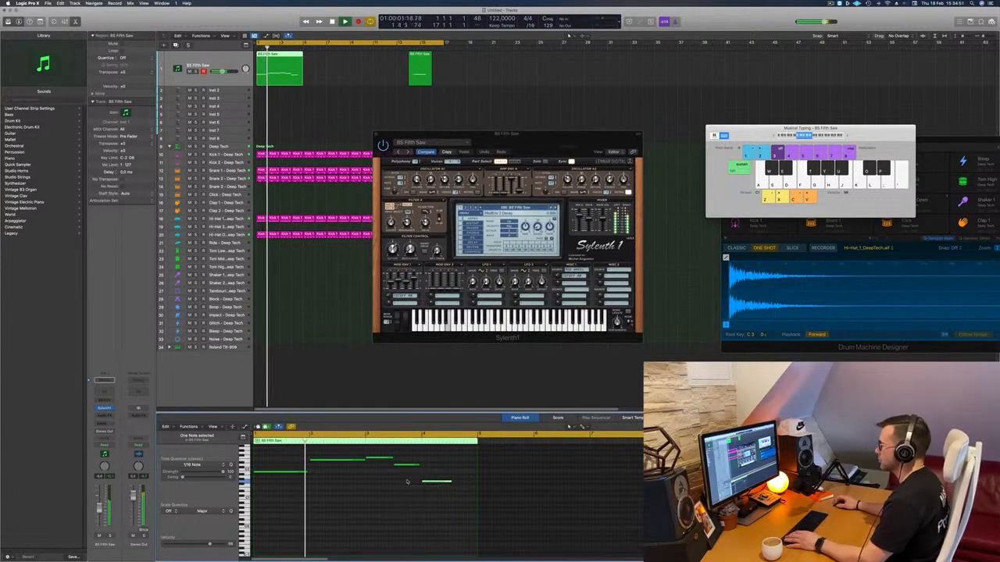
{"action": "left_click", "coordinate": [506, 454]}
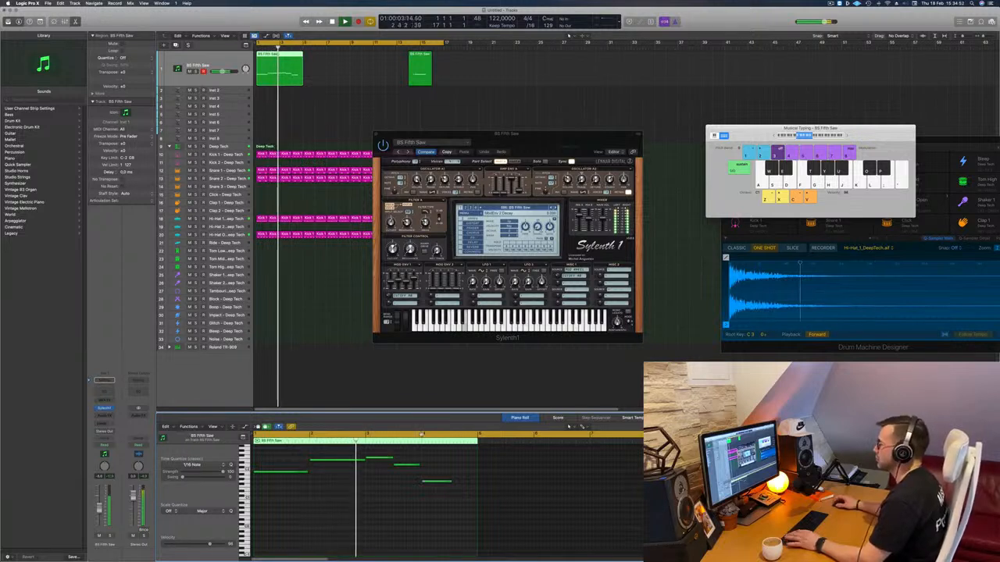
{"action": "left_click", "coordinate": [439, 482]}
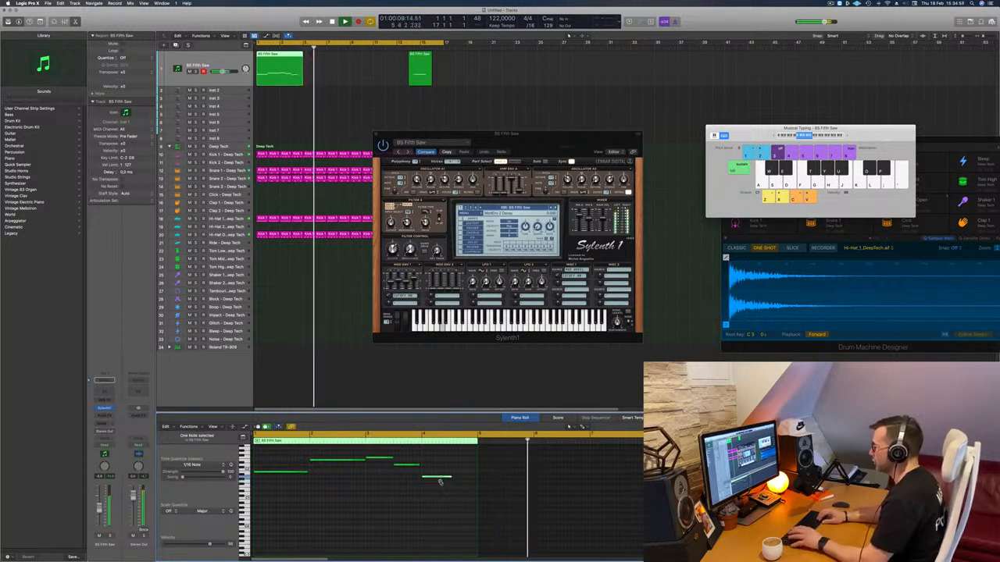
{"action": "key", "text": "Return"}
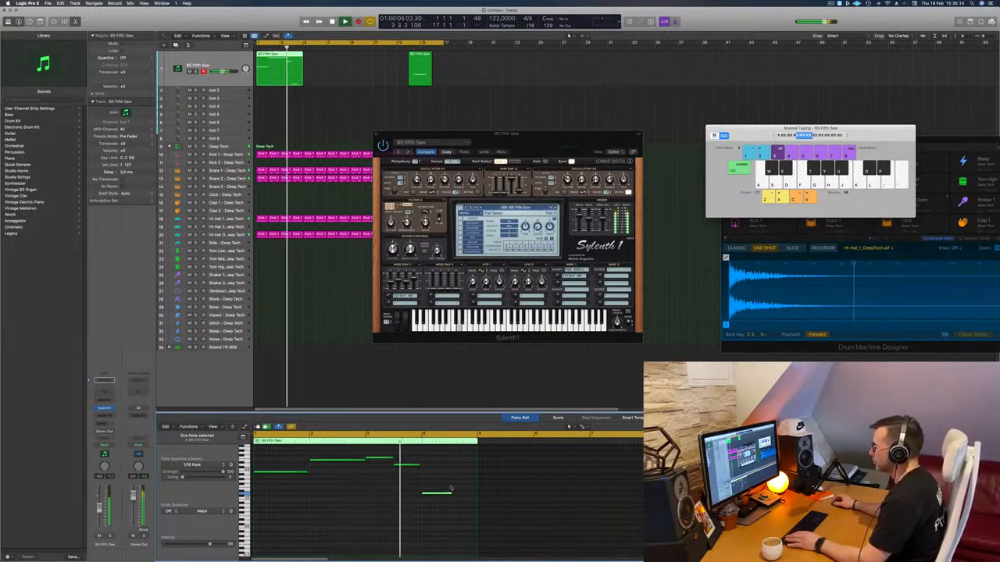
{"action": "left_click_drag", "start_coordinate": [446, 491], "coordinate": [478, 472]}
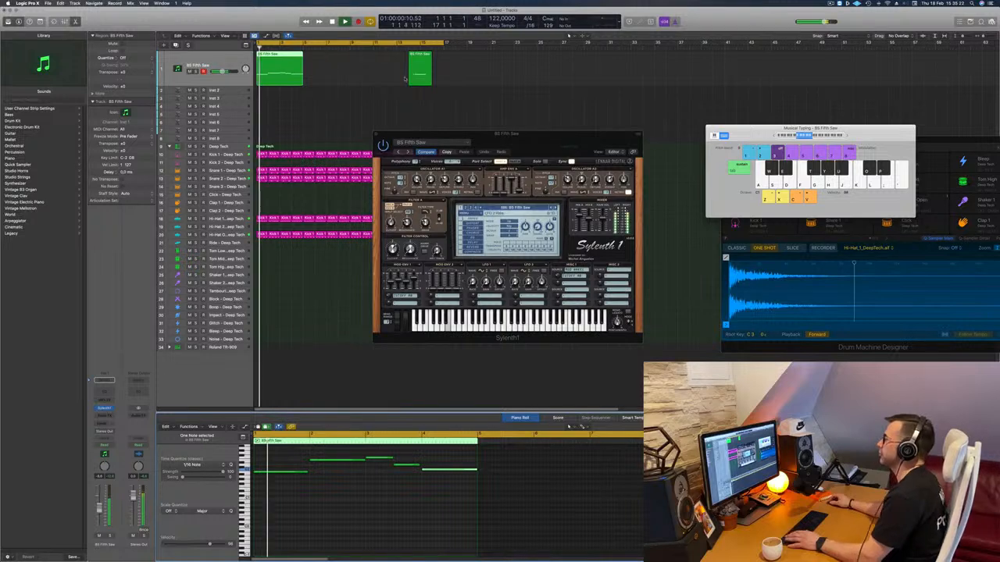
Step: Delete the leftover short bass region near bar 14
{"action": "left_click_drag", "start_coordinate": [470, 62], "coordinate": [402, 79]}
{"action": "key", "text": "Delete"}
{"action": "left_click", "coordinate": [291, 66]}
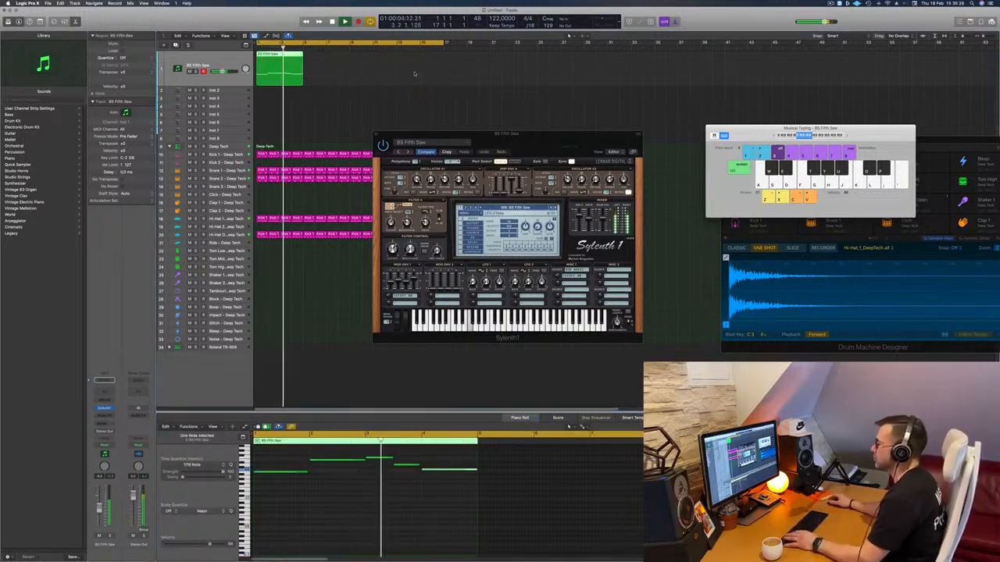
Step: Adjust the Sylenth1 filter cutoff while the loop plays and lengthen the second-to-last bass note to bar 4
{"action": "left_click_drag", "start_coordinate": [513, 132], "coordinate": [544, 79]}
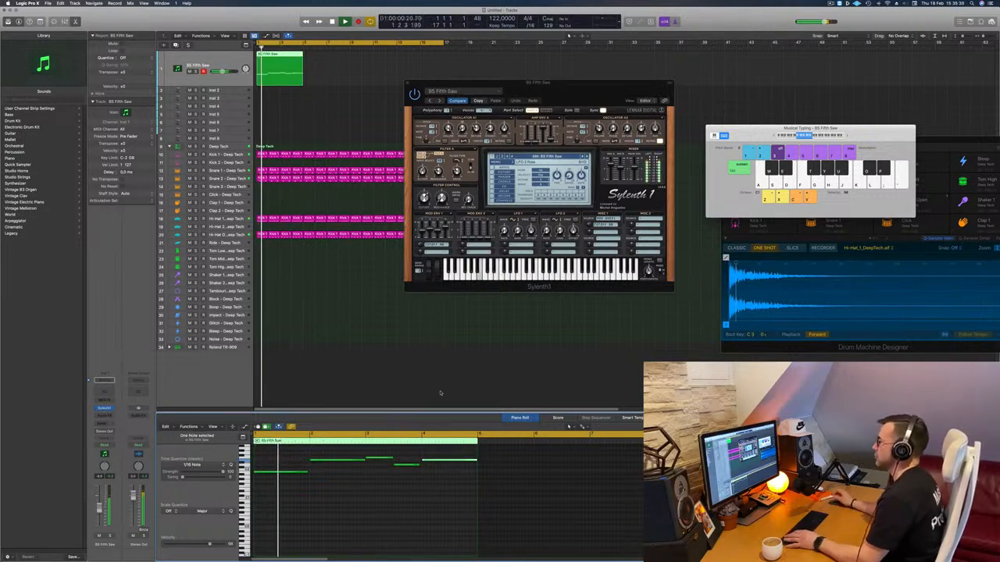
{"action": "left_click_drag", "start_coordinate": [581, 105], "coordinate": [602, 108]}
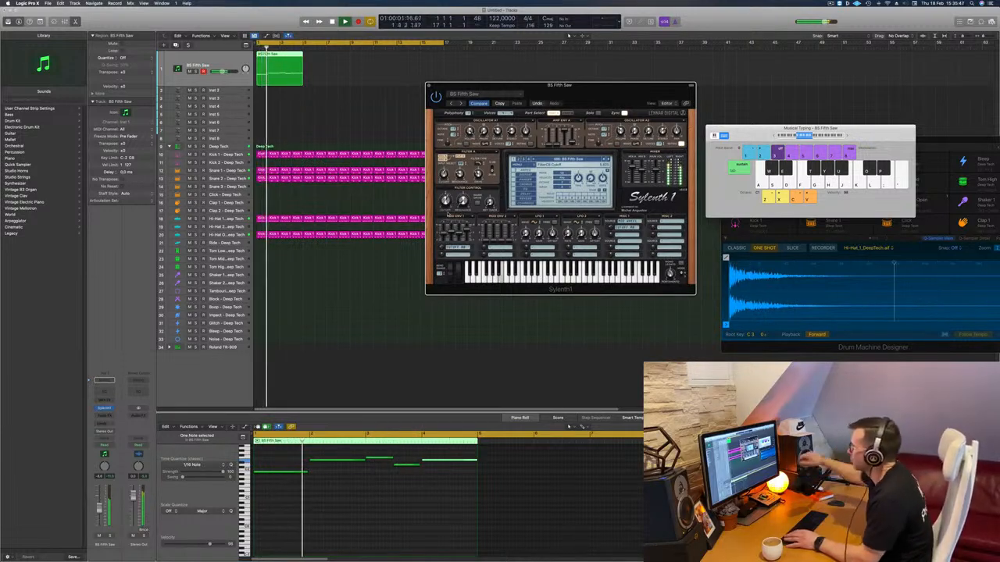
{"action": "left_click_drag", "start_coordinate": [581, 93], "coordinate": [501, 98]}
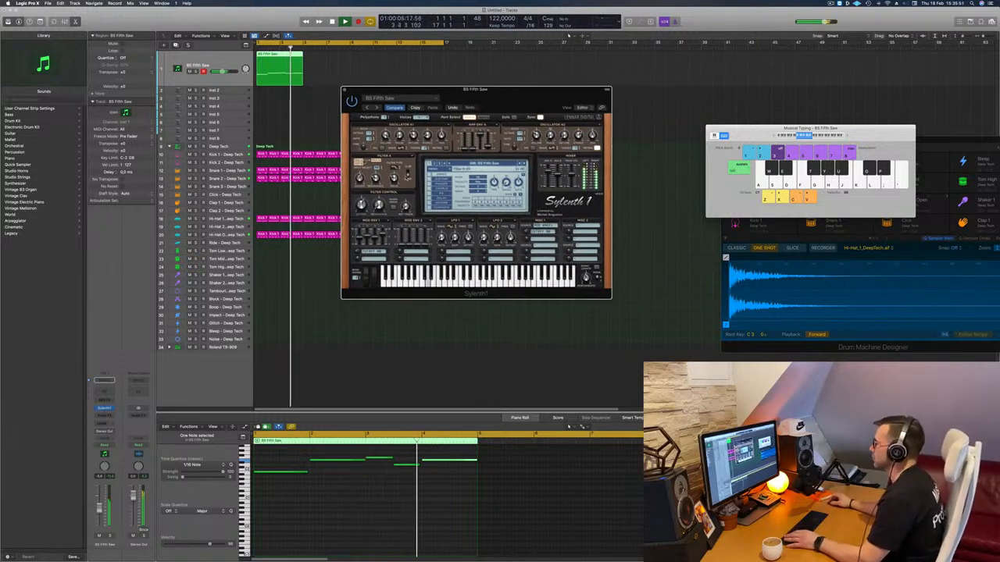
{"action": "left_click", "coordinate": [419, 466]}
{"action": "key", "text": "space"}
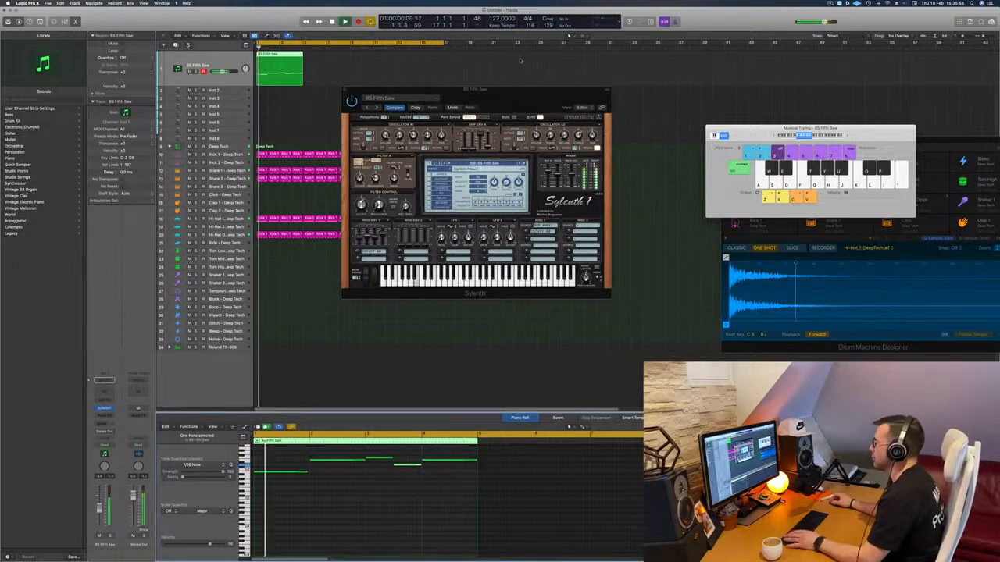
Step: Open the delay effect settings in Sylenth1 and adjust the delay's dry/wet mix during playback
{"action": "left_click_drag", "start_coordinate": [514, 93], "coordinate": [536, 155]}
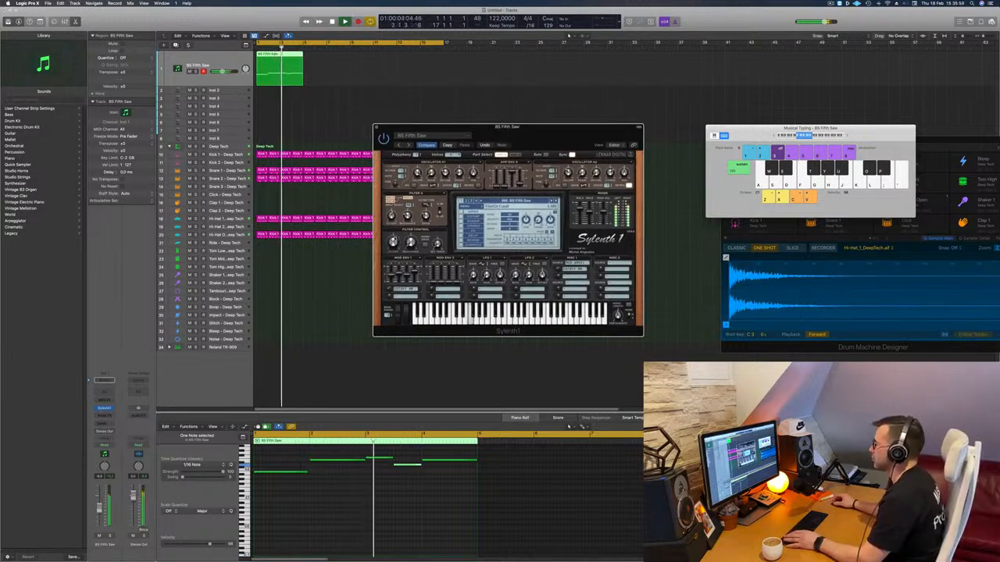
{"action": "left_click", "coordinate": [461, 236]}
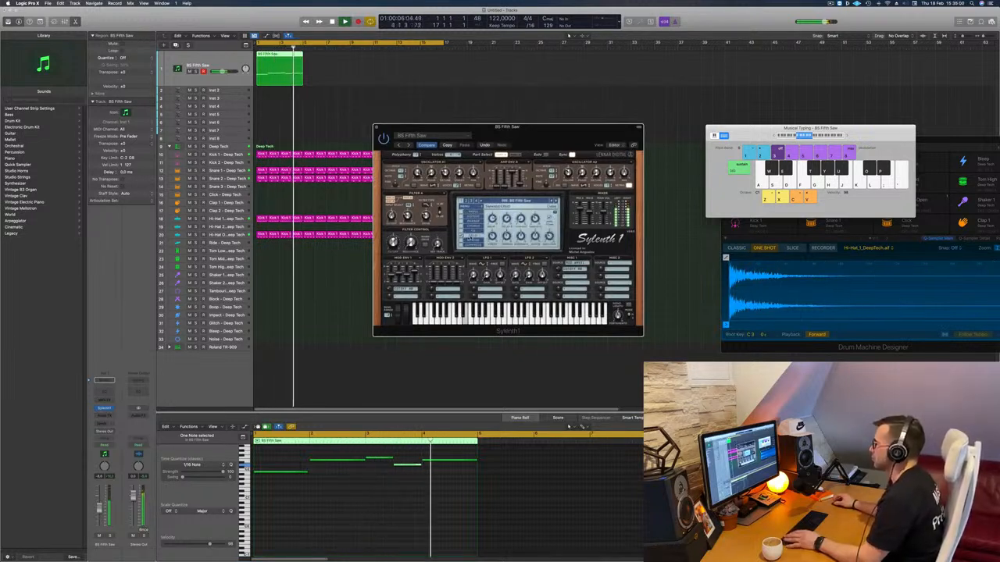
{"action": "left_click_drag", "start_coordinate": [532, 136], "coordinate": [560, 135]}
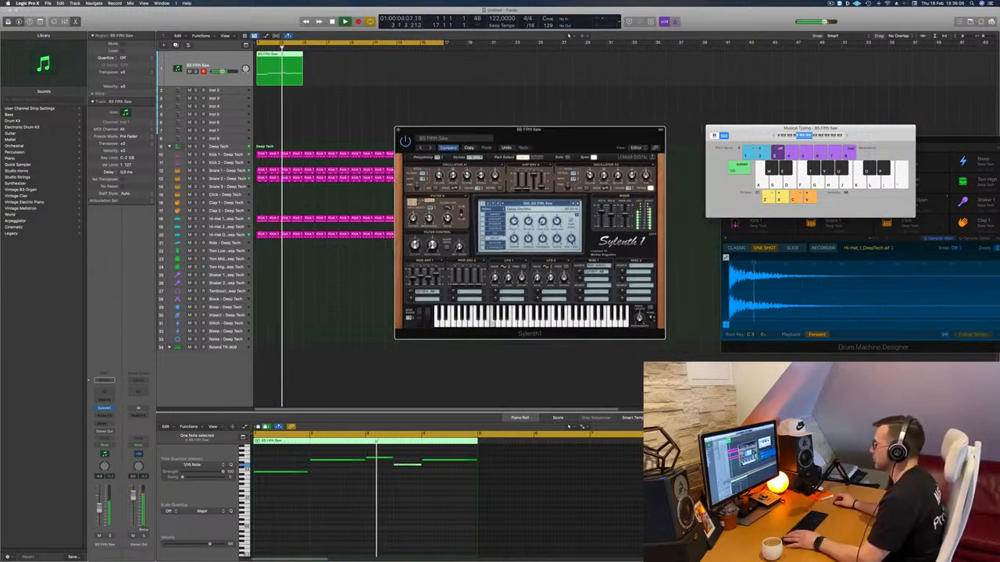
{"action": "left_click_drag", "start_coordinate": [592, 136], "coordinate": [601, 136]}
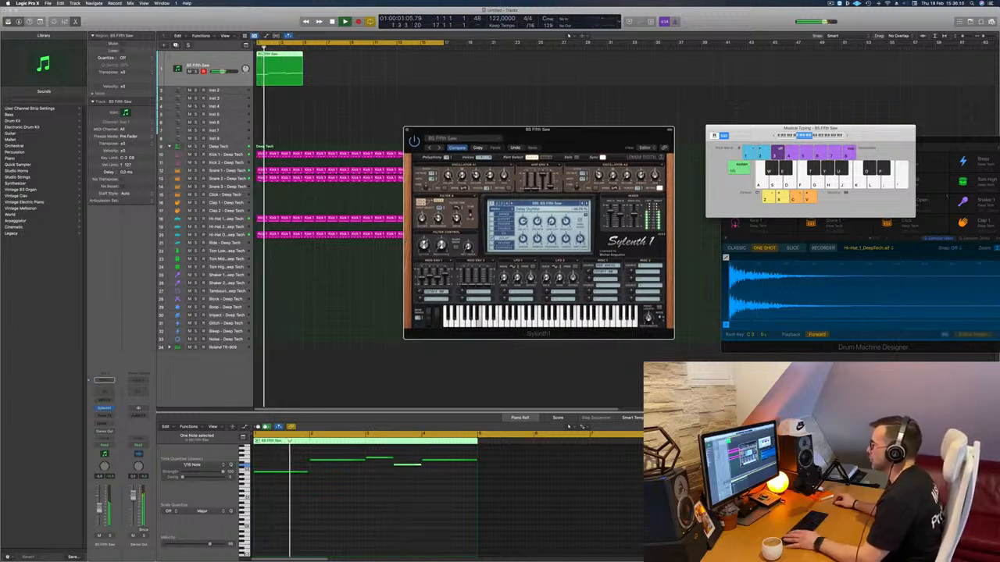
{"action": "left_click_drag", "start_coordinate": [578, 144], "coordinate": [587, 133]}
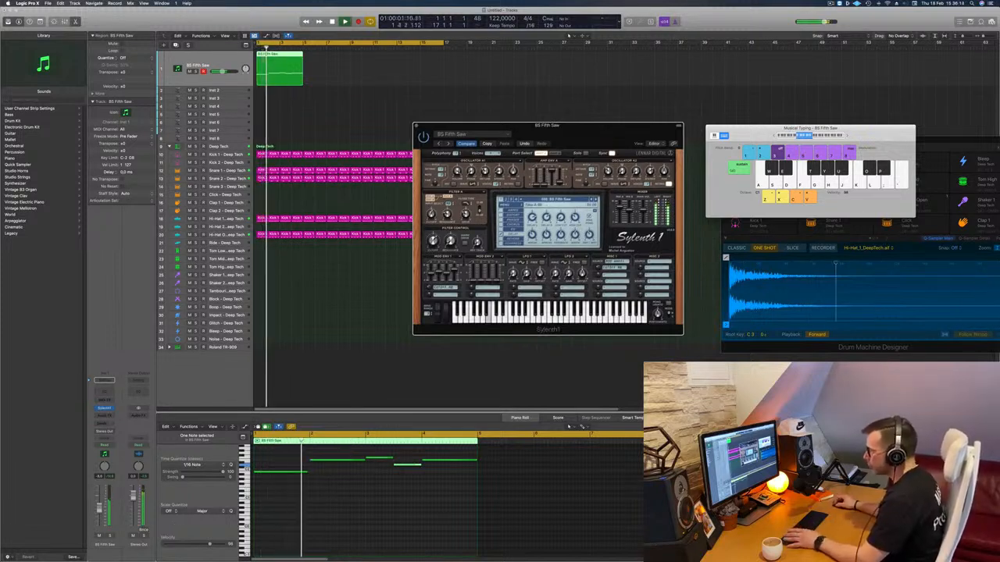
{"action": "left_click", "coordinate": [407, 465]}
{"action": "left_click_drag", "start_coordinate": [586, 139], "coordinate": [533, 141]}
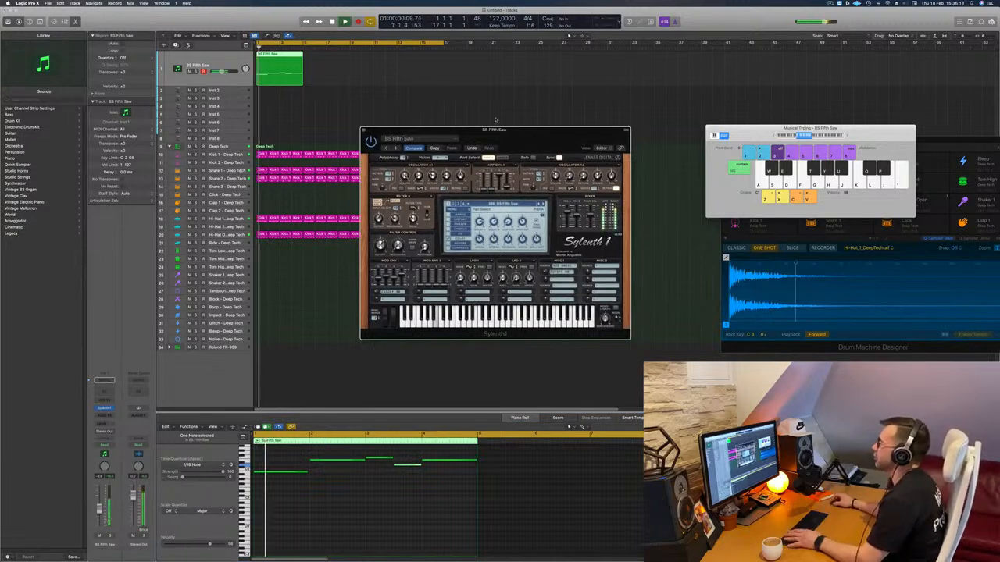
Step: Copy the four-bar bass region to bar 5, then copy both regions to bar 9, and play from the start
{"action": "left_click_drag", "start_coordinate": [302, 59], "coordinate": [349, 63]}
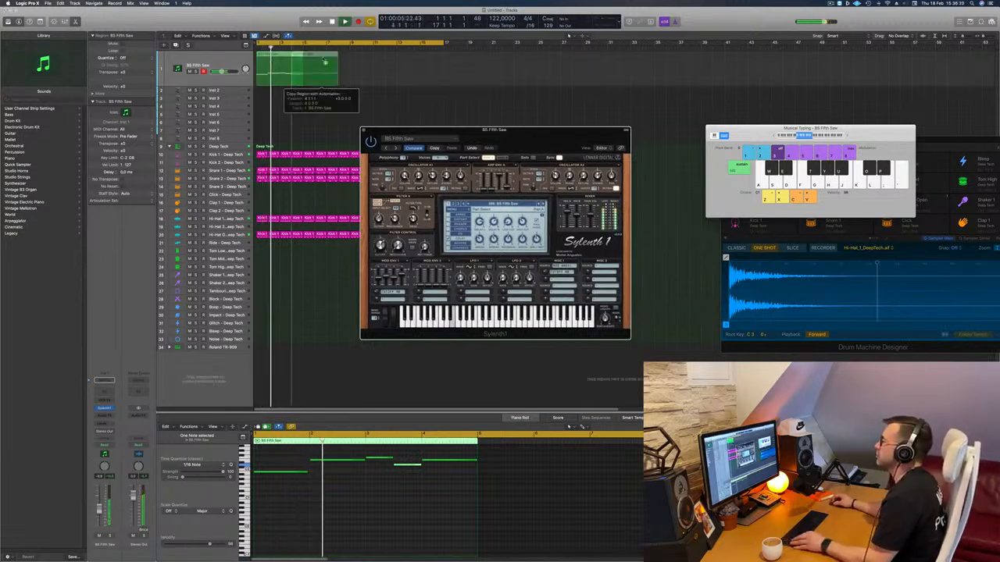
{"action": "left_click_drag", "start_coordinate": [282, 75], "coordinate": [283, 73]}
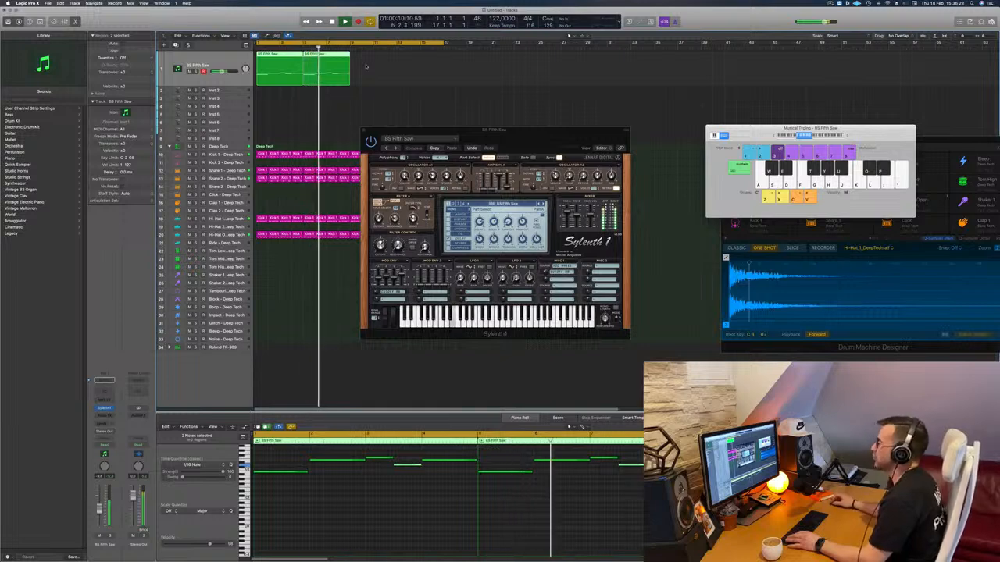
{"action": "left_click_drag", "start_coordinate": [326, 60], "coordinate": [422, 61]}
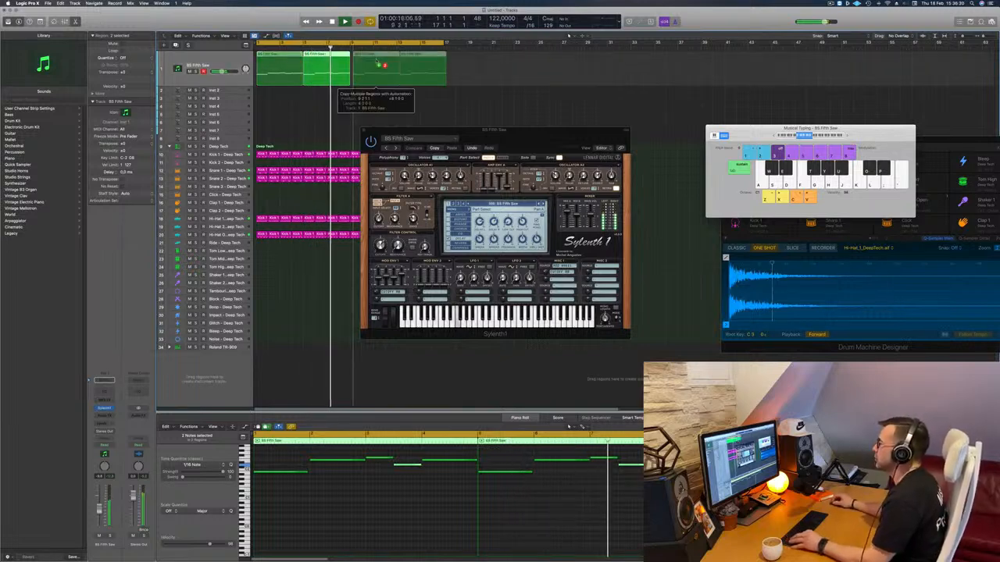
{"action": "left_click_drag", "start_coordinate": [507, 132], "coordinate": [553, 123]}
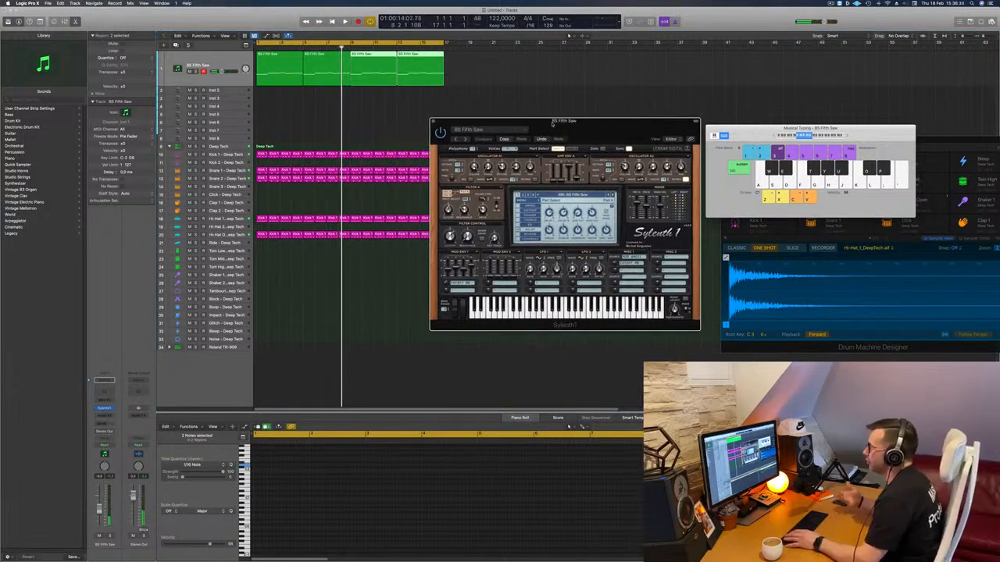
{"action": "key", "text": "Return"}
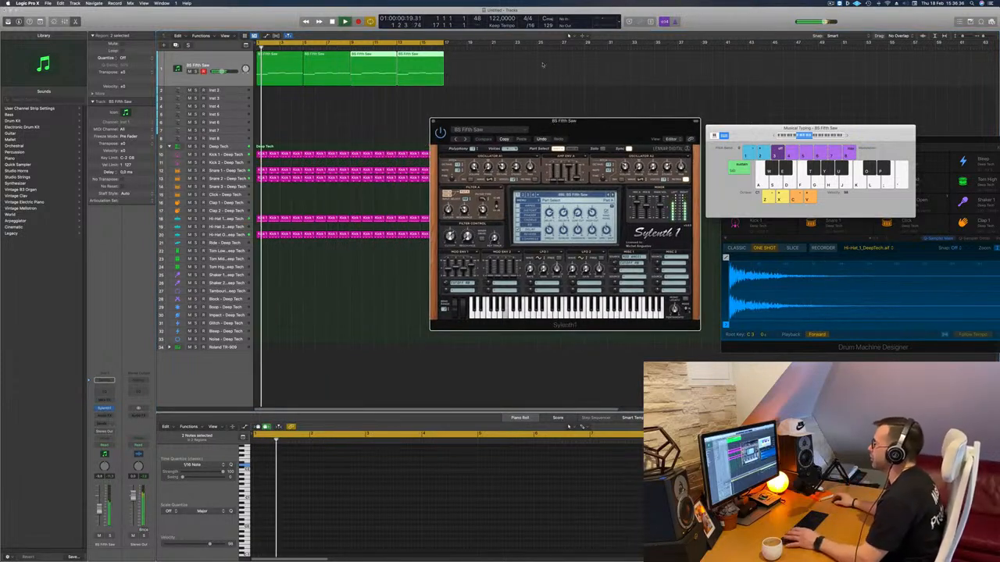
{"action": "left_click_drag", "start_coordinate": [619, 127], "coordinate": [569, 126]}
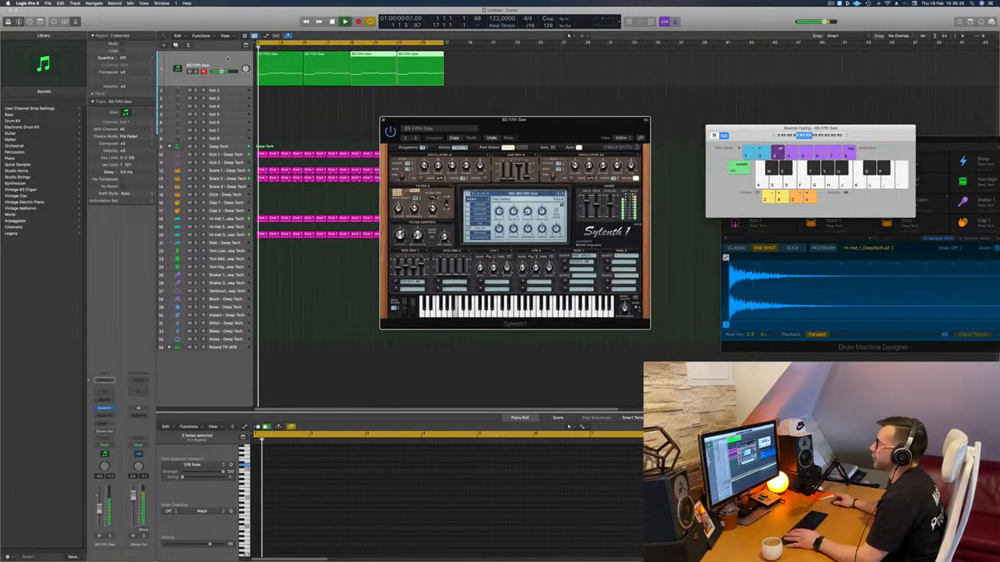
Step: Duplicate the BS Fifth Saw track together with its Sylenth1 instrument
{"action": "left_click", "coordinate": [226, 59]}
{"action": "key", "text": "super+d"}
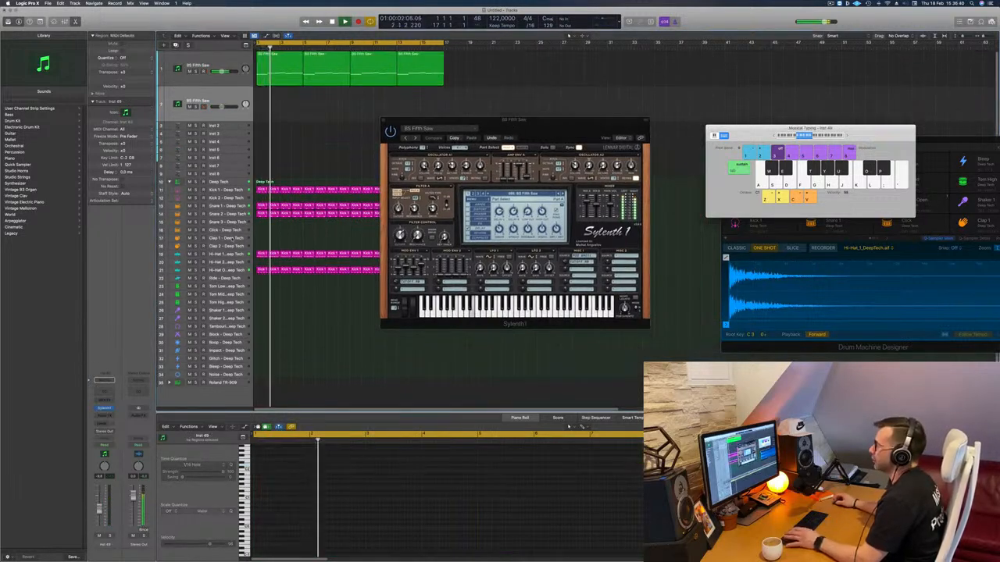
Step: Inspect the note patterns on the Hi-Hat 1 and Hi-Hat Open tracks during playback
{"action": "left_click", "coordinate": [215, 255]}
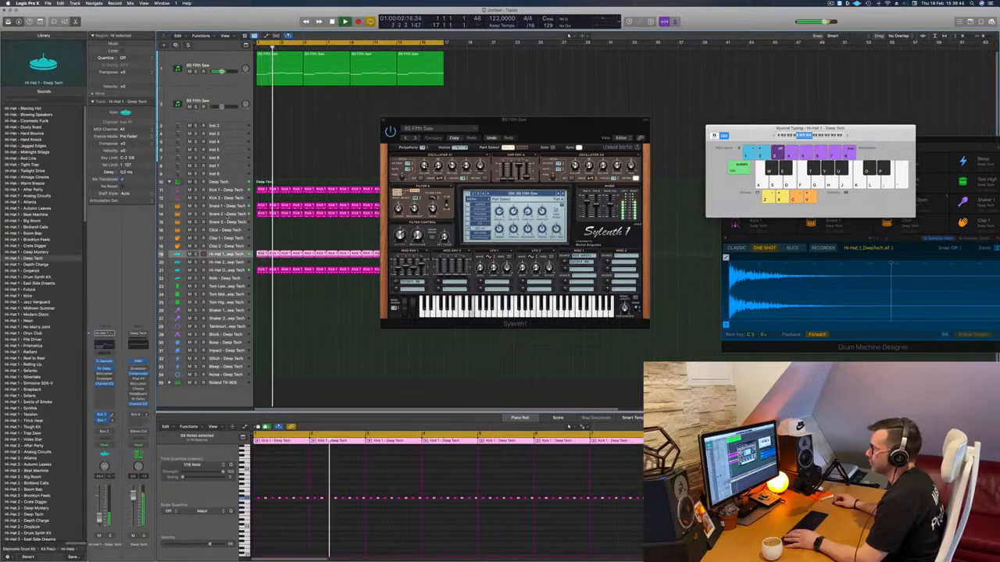
{"action": "left_click", "coordinate": [225, 271]}
{"action": "key", "text": "space"}
{"action": "key", "text": "space"}
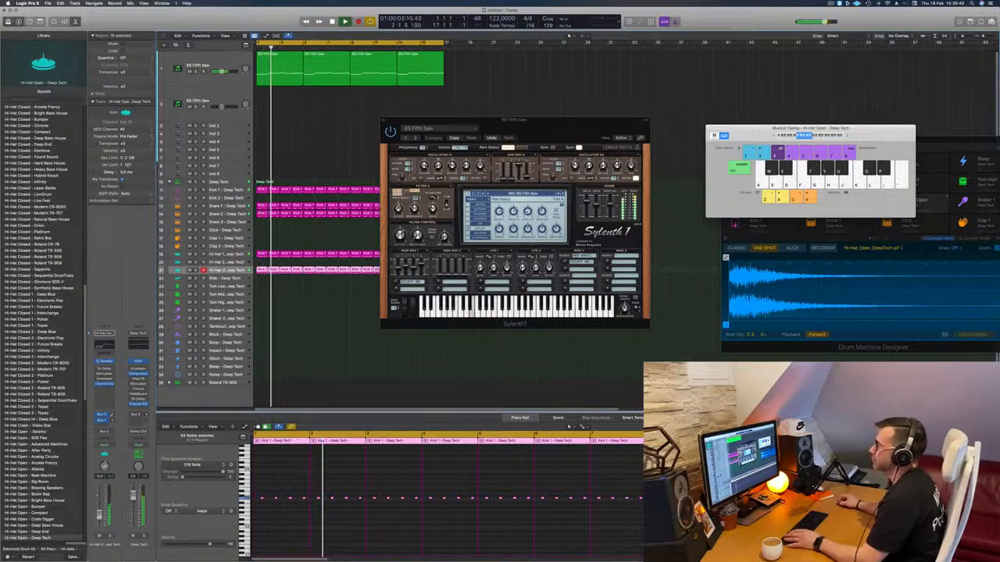
{"action": "left_click_drag", "start_coordinate": [558, 121], "coordinate": [567, 87]}
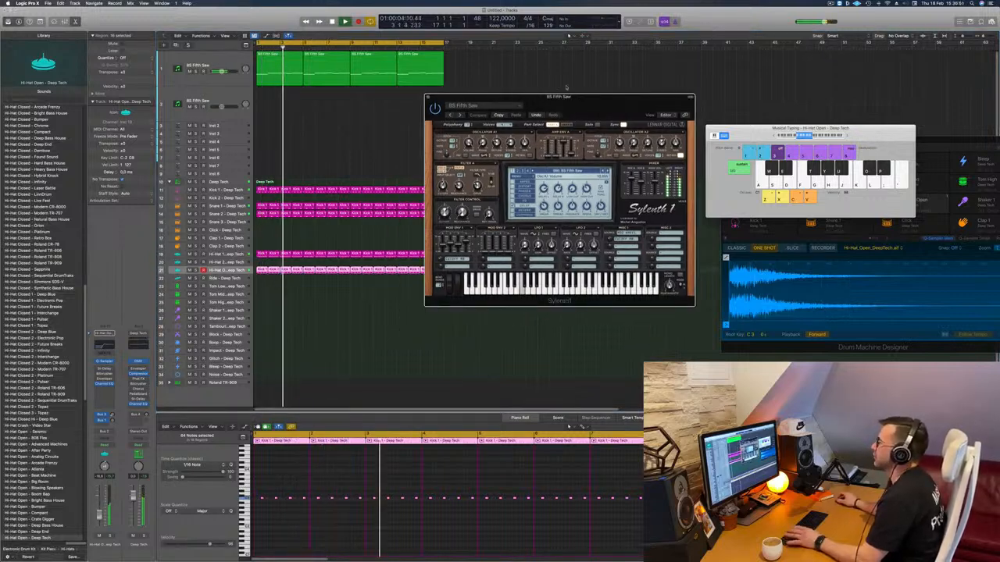
Step: Copy the four bass regions onto the duplicate track directly below and mute the original BS Fifth Saw track
{"action": "left_click_drag", "start_coordinate": [480, 52], "coordinate": [279, 104]}
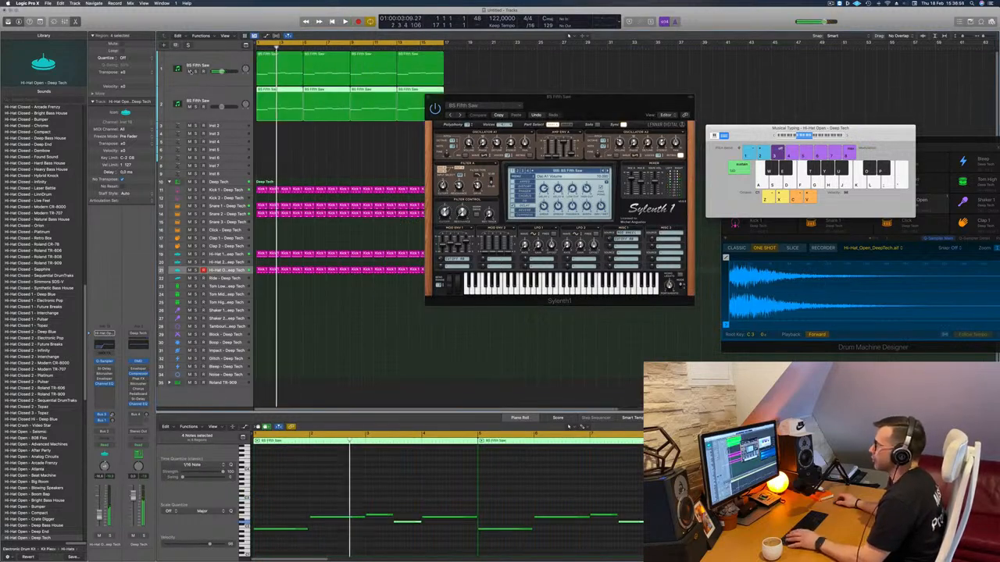
{"action": "left_click", "coordinate": [173, 110]}
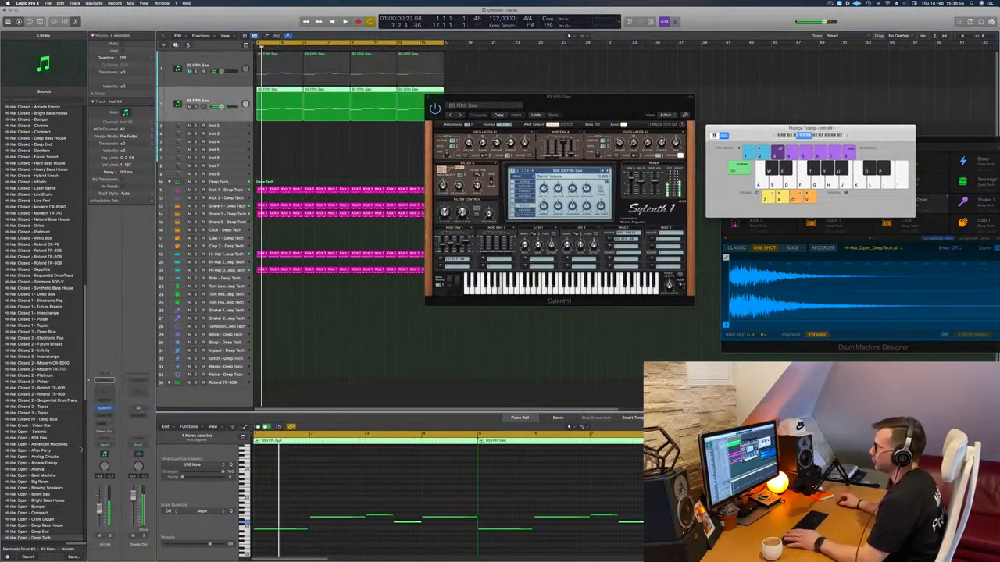
Step: Open the duplicate track's Sylenth1 and arrange the two synth windows side by side
{"action": "left_click", "coordinate": [104, 408]}
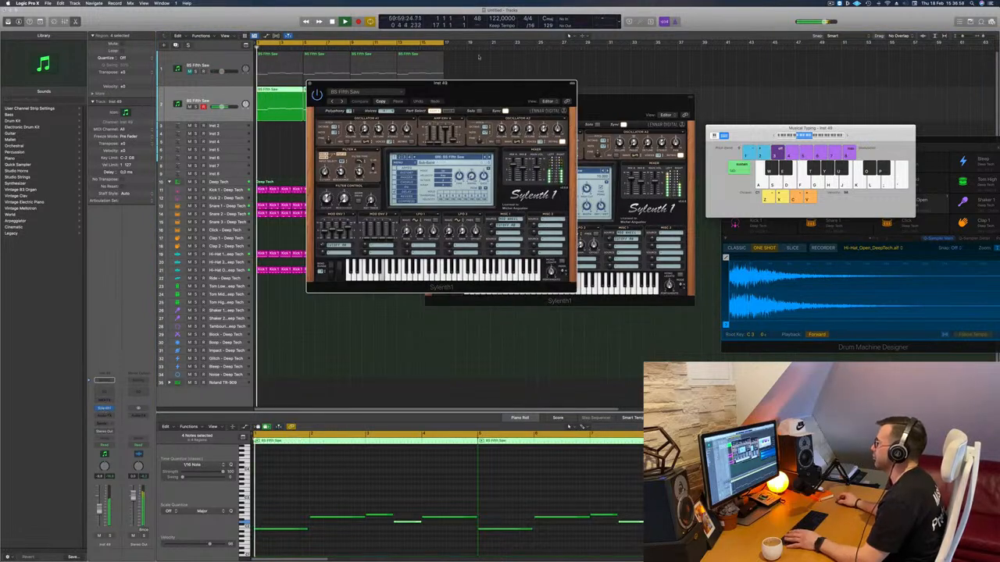
{"action": "left_click_drag", "start_coordinate": [482, 85], "coordinate": [836, 93]}
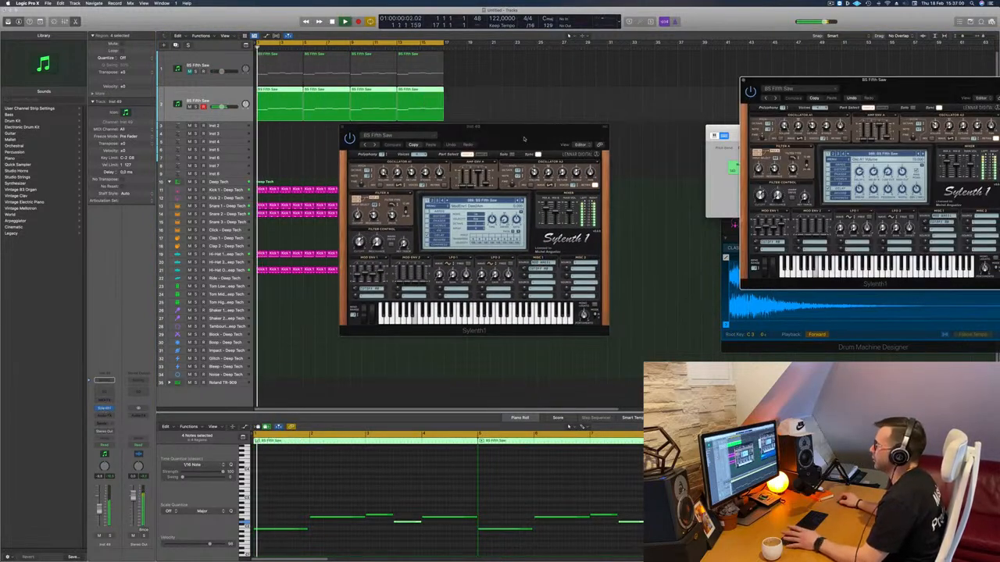
{"action": "left_click_drag", "start_coordinate": [524, 139], "coordinate": [621, 106]}
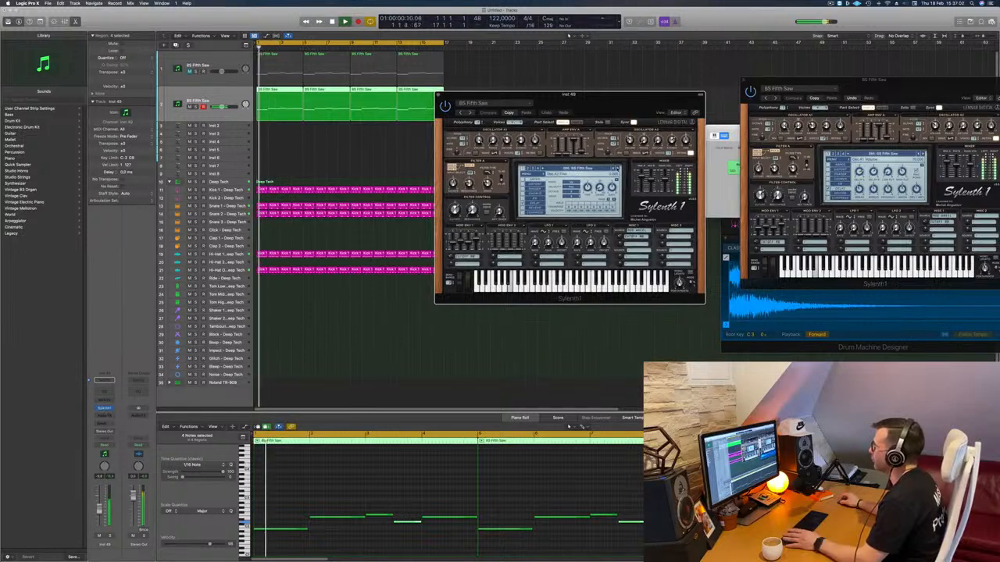
Step: Audition the Sylenth1 presets following BS Fifth Saw on the duplicate track, stepping forward to BS Point Bass
{"action": "left_click", "coordinate": [618, 169]}
{"action": "left_click", "coordinate": [618, 168]}
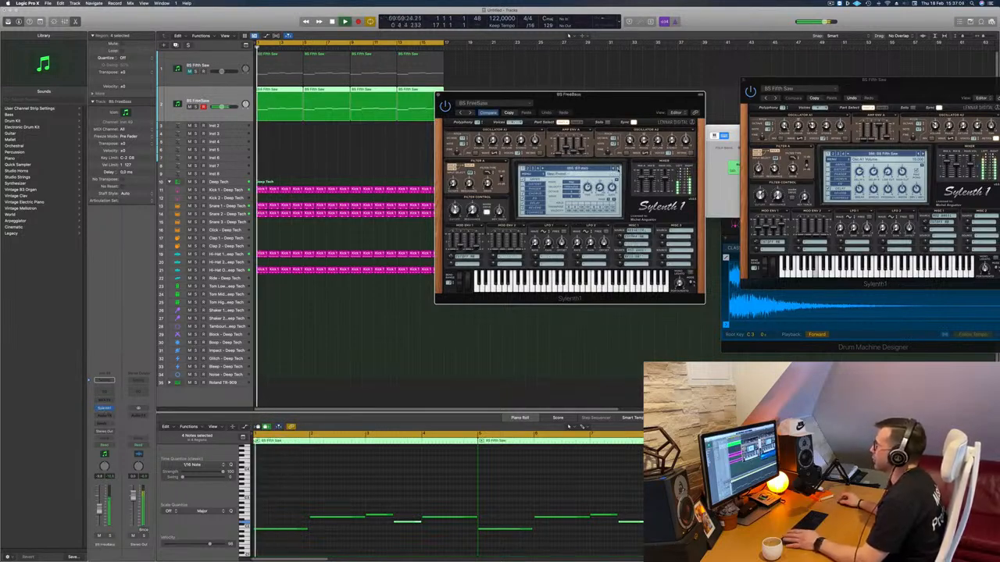
{"action": "left_click_drag", "start_coordinate": [625, 110], "coordinate": [594, 128]}
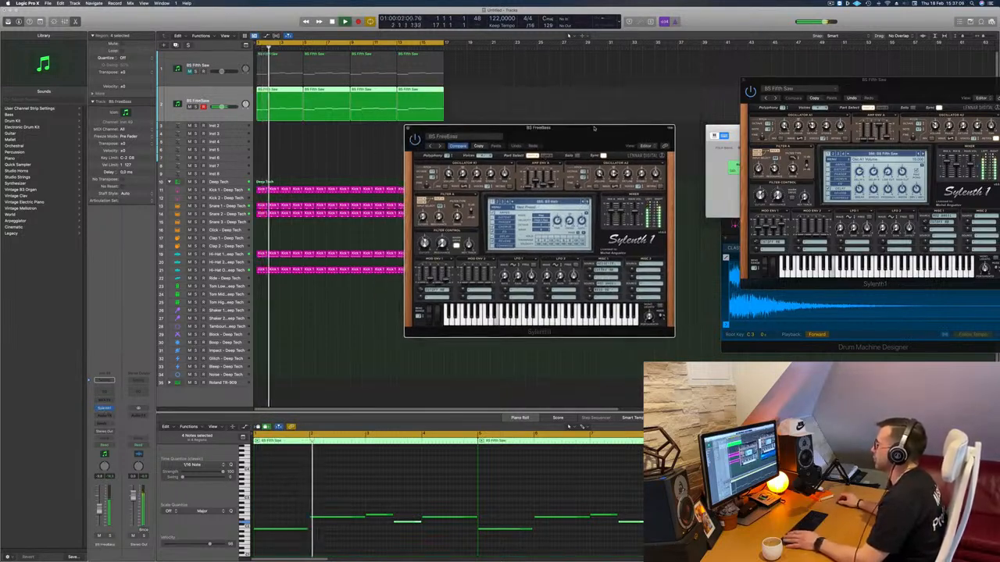
{"action": "left_click", "coordinate": [584, 202]}
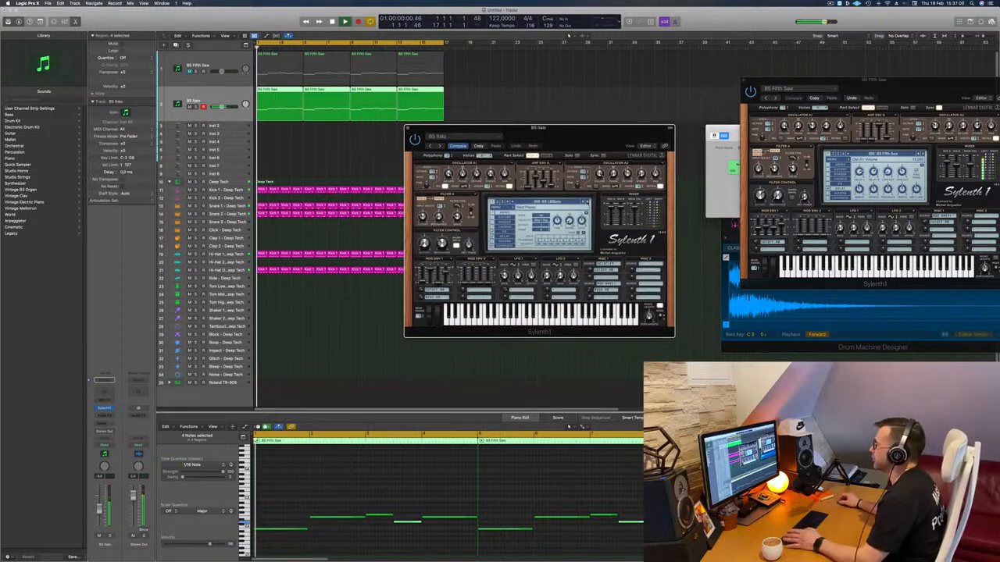
{"action": "left_click", "coordinate": [584, 202]}
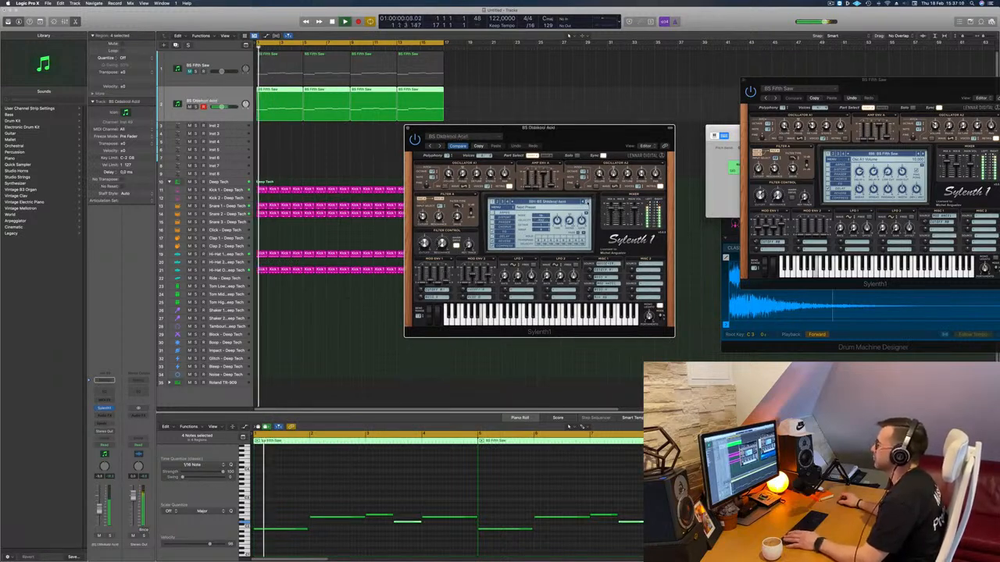
{"action": "left_click", "coordinate": [584, 203]}
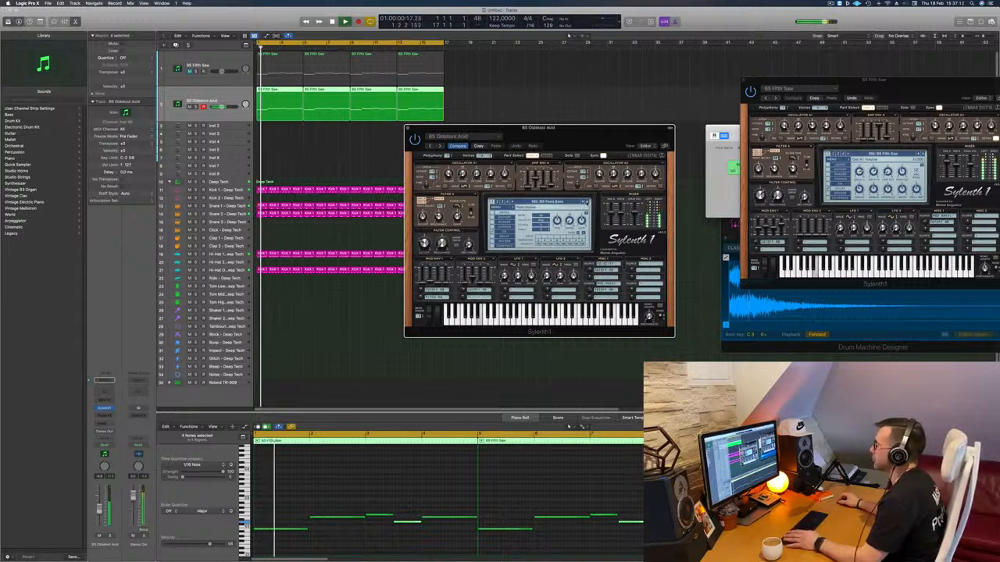
Step: Load the Sylenth1 Definition sound bank from the factory banks and select its preset BASS - Acid Bass
{"action": "left_click", "coordinate": [495, 208]}
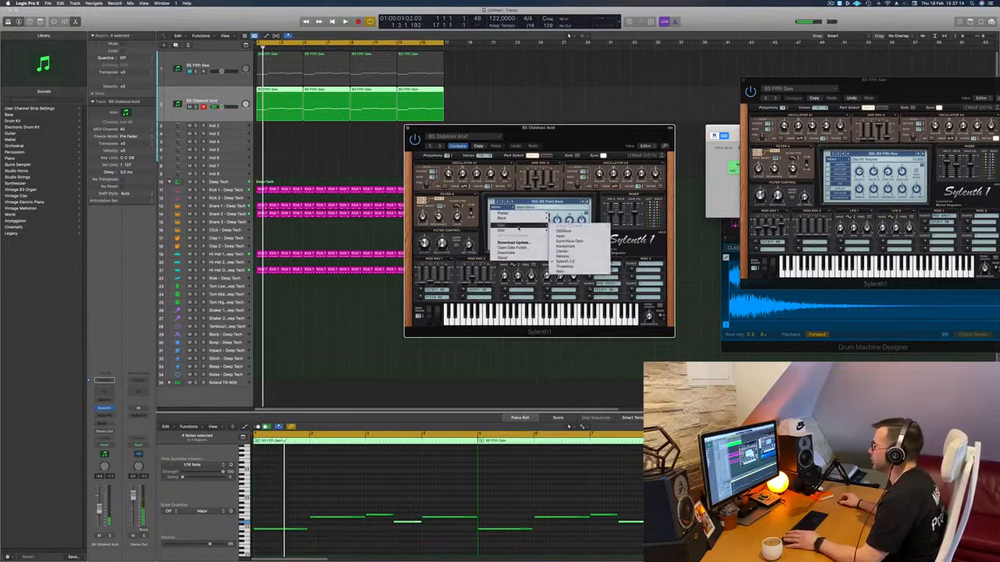
{"action": "mouse_move", "coordinate": [526, 220]}
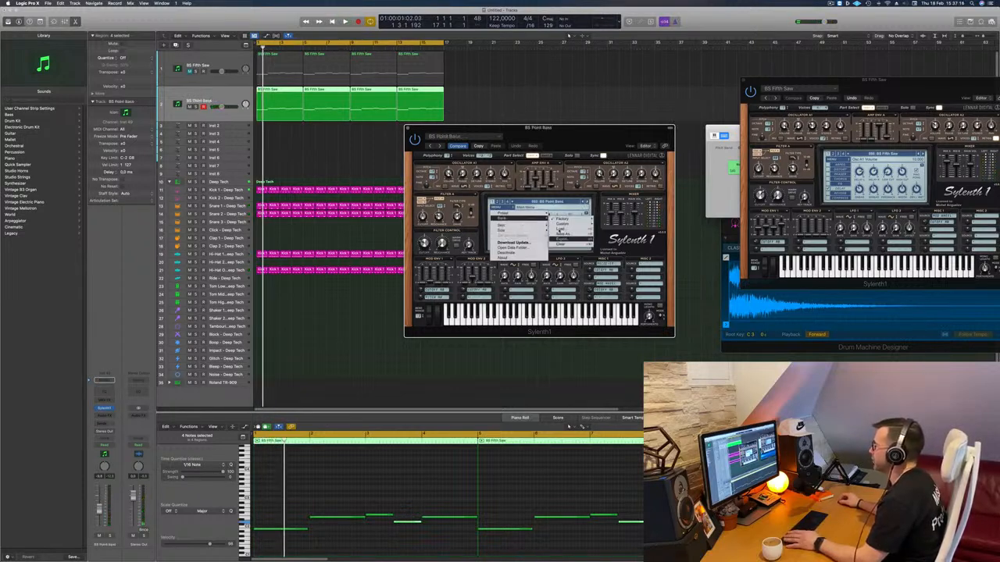
{"action": "mouse_move", "coordinate": [563, 221]}
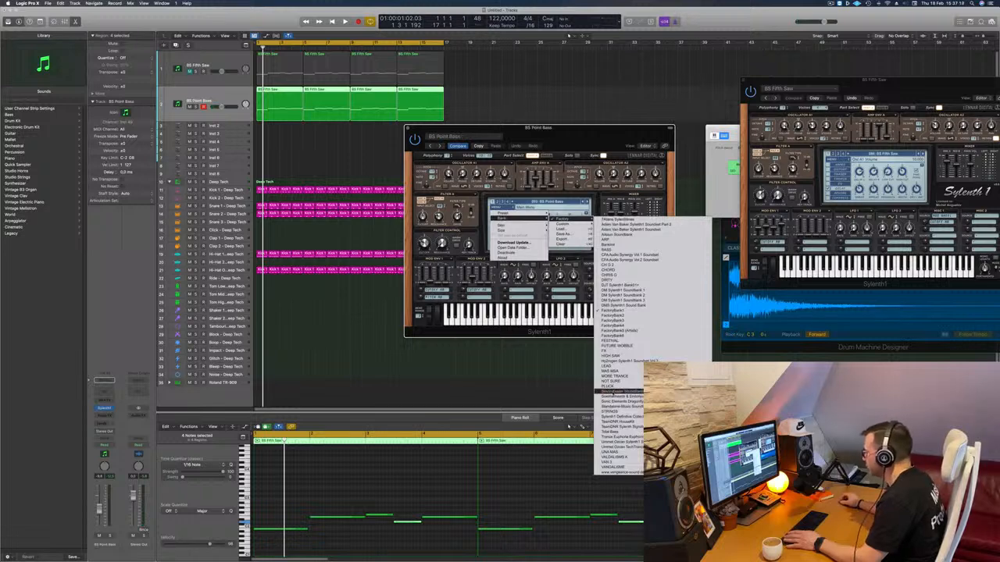
{"action": "left_click", "coordinate": [623, 418]}
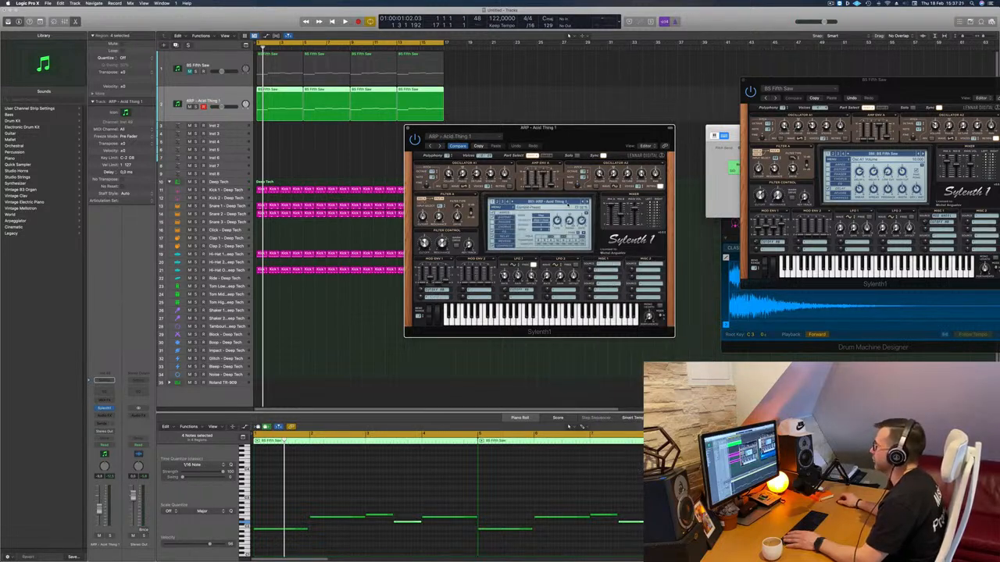
{"action": "left_click", "coordinate": [547, 203]}
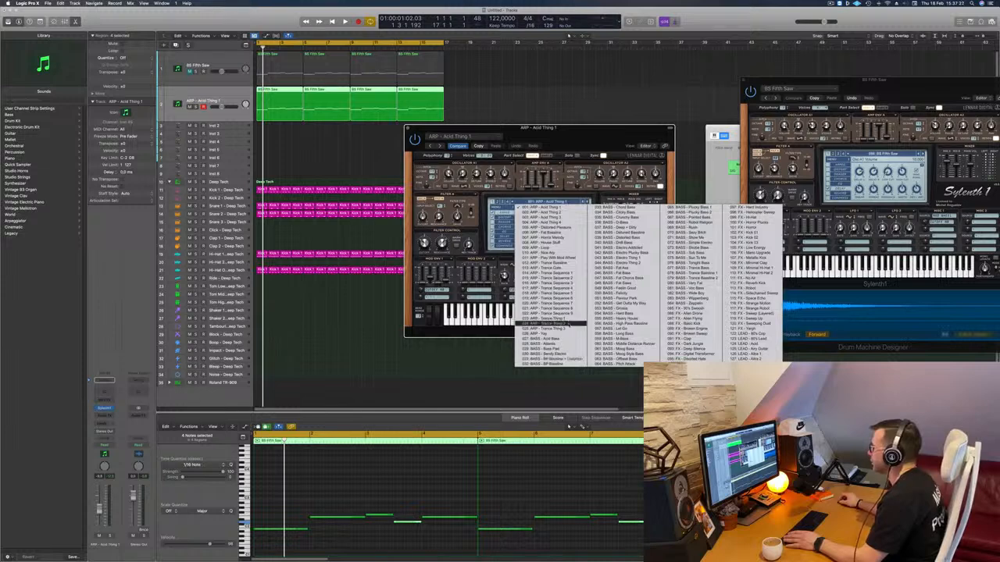
{"action": "left_click", "coordinate": [564, 339]}
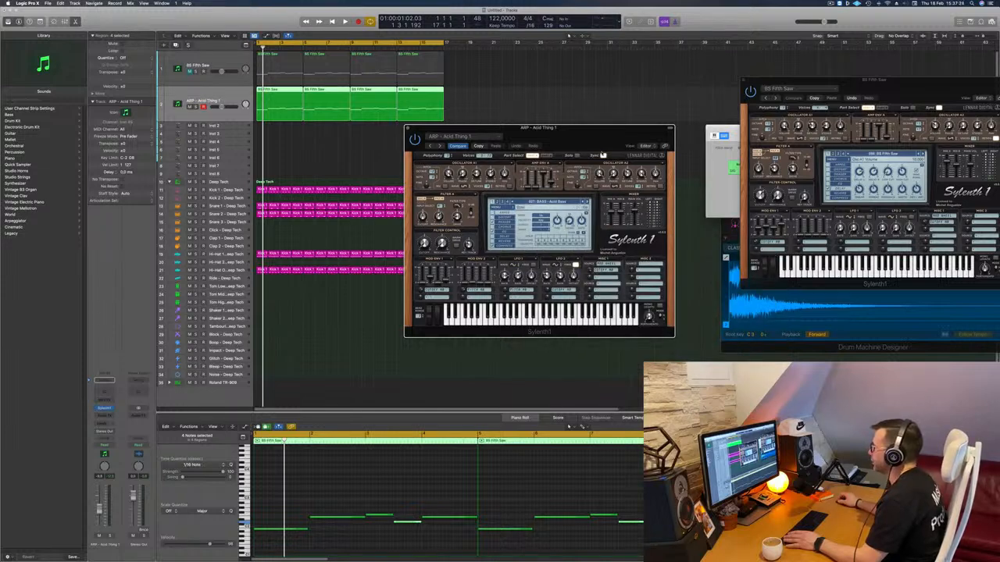
Step: Audition the Definition bank's bass presets on the duplicate track, stepping forward from Acid Bass to DnB Bass, and close its synth window
{"action": "left_click_drag", "start_coordinate": [595, 141], "coordinate": [643, 140]}
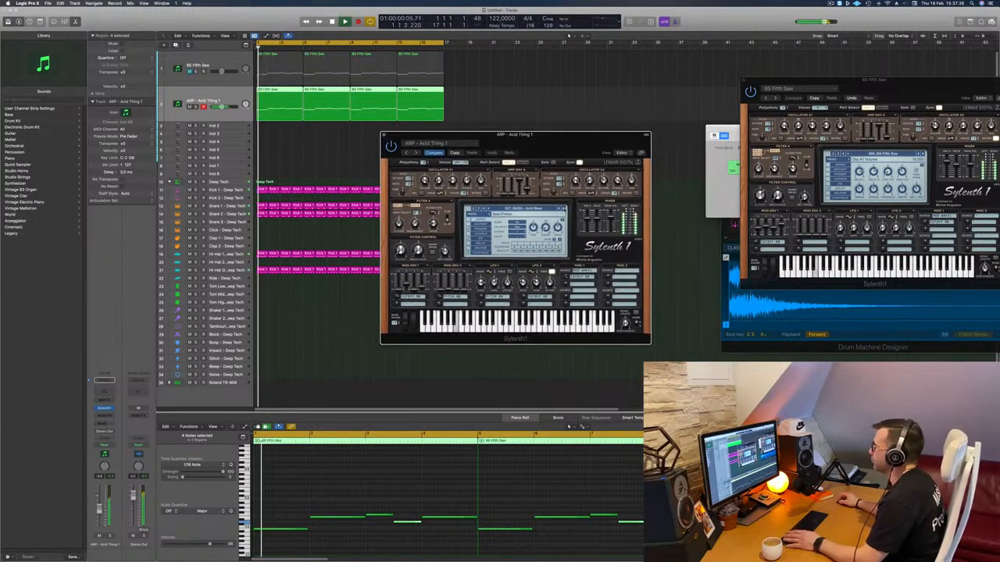
{"action": "key", "text": "Return"}
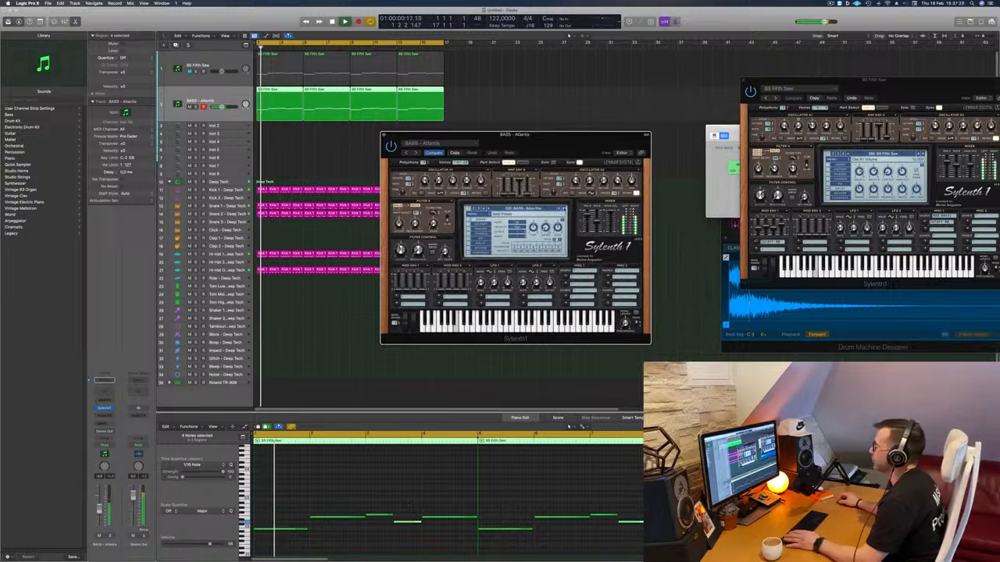
{"action": "left_click", "coordinate": [563, 209]}
{"action": "key", "text": "Return"}
{"action": "left_click", "coordinate": [564, 209]}
{"action": "key", "text": "Return"}
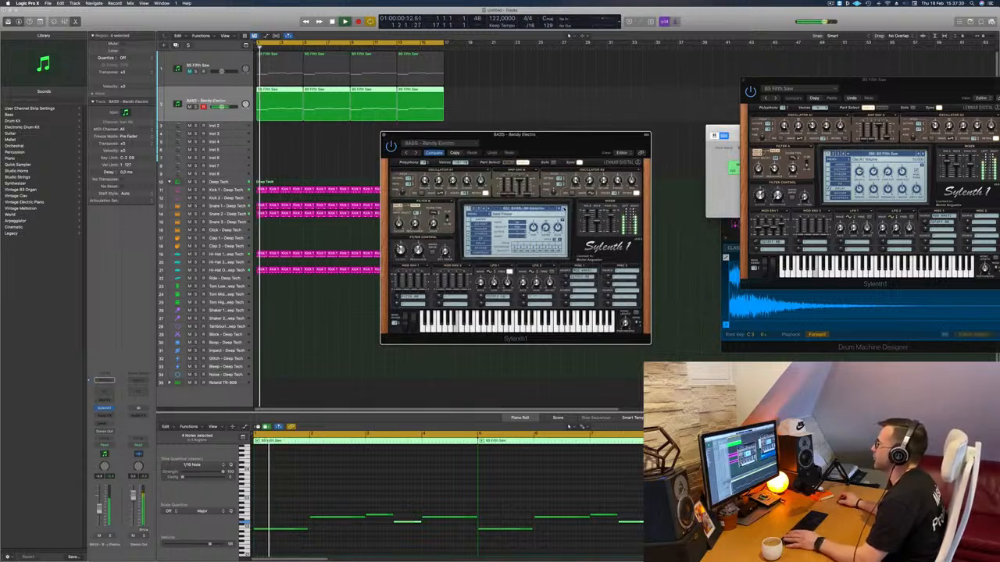
{"action": "left_click", "coordinate": [564, 210]}
{"action": "key", "text": "Return"}
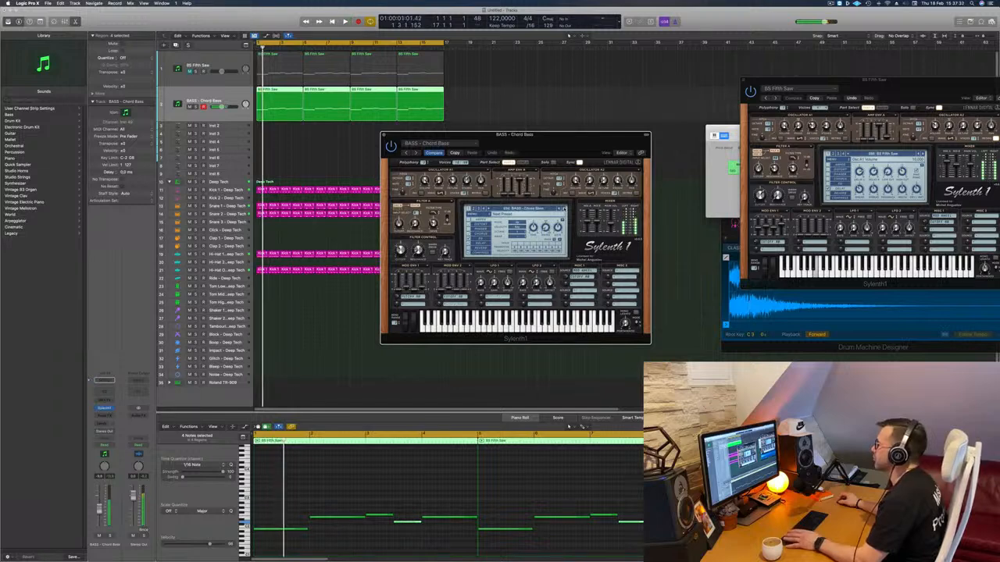
{"action": "left_click", "coordinate": [564, 210]}
{"action": "key", "text": "Return"}
{"action": "left_click", "coordinate": [564, 210]}
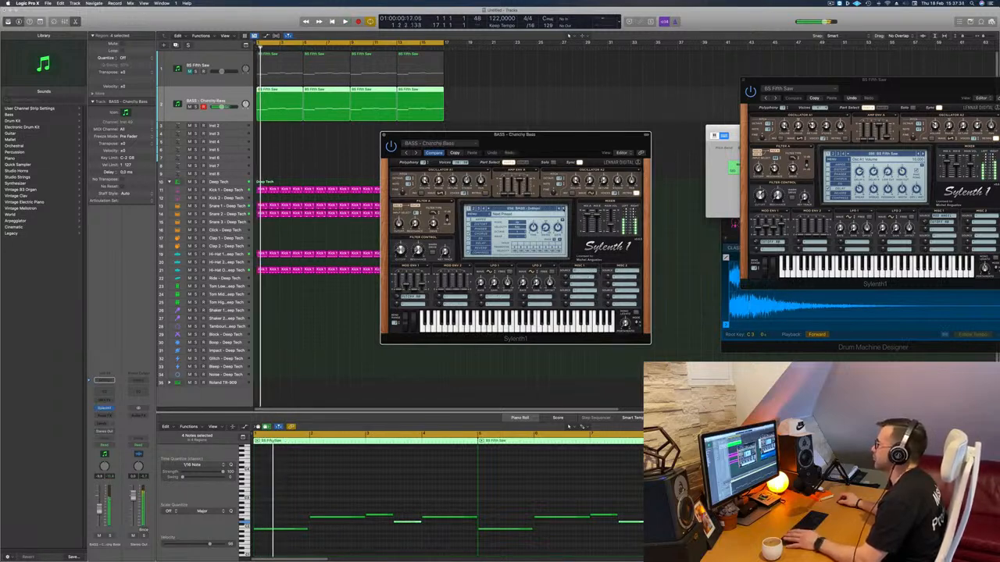
{"action": "key", "text": "Return"}
{"action": "left_click", "coordinate": [564, 209]}
{"action": "key", "text": "Return"}
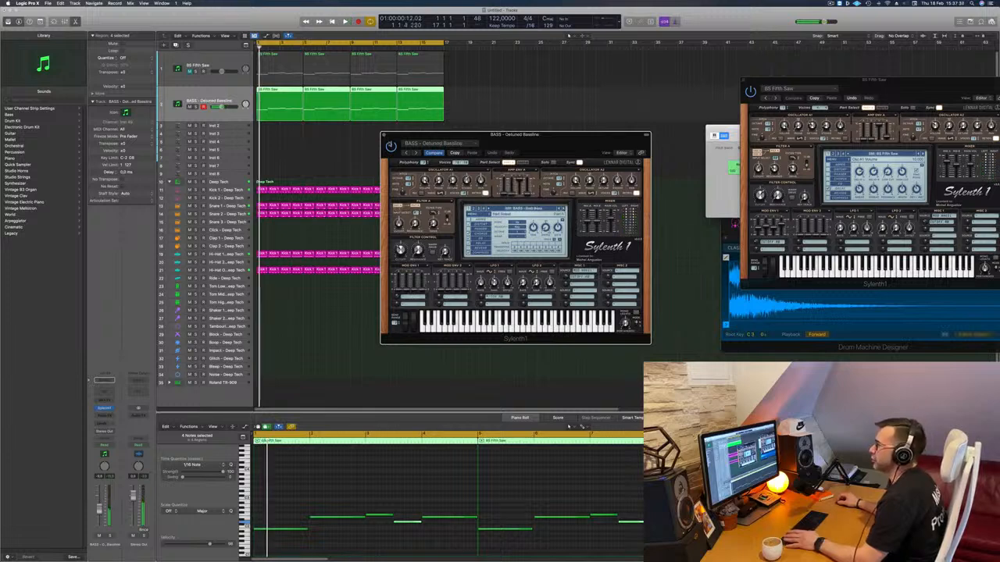
{"action": "left_click", "coordinate": [384, 135]}
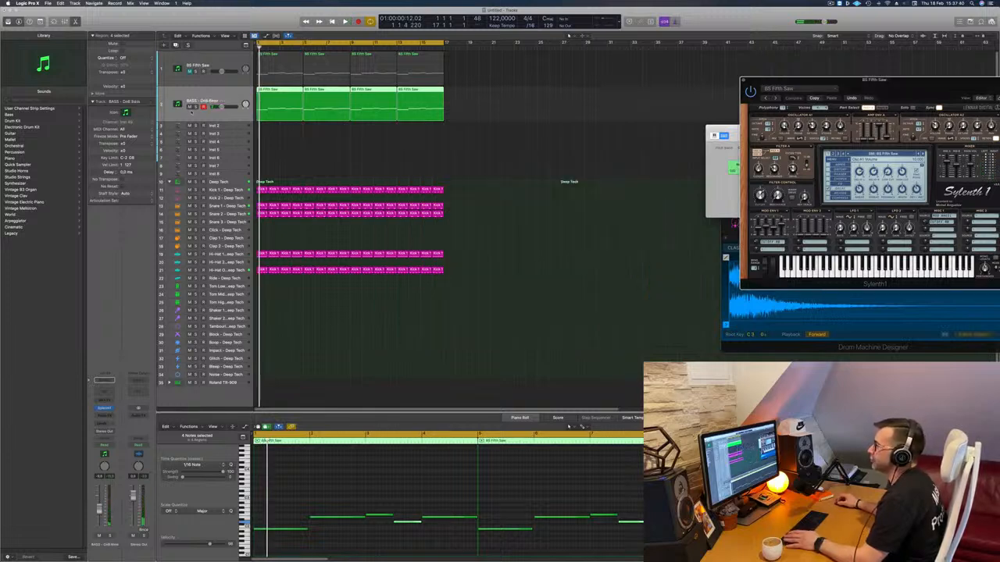
Step: Mute the duplicate bass track, unmute the BS Fifth Saw track and start playback
{"action": "left_click", "coordinate": [189, 107]}
{"action": "left_click", "coordinate": [189, 71]}
{"action": "key", "text": "space"}
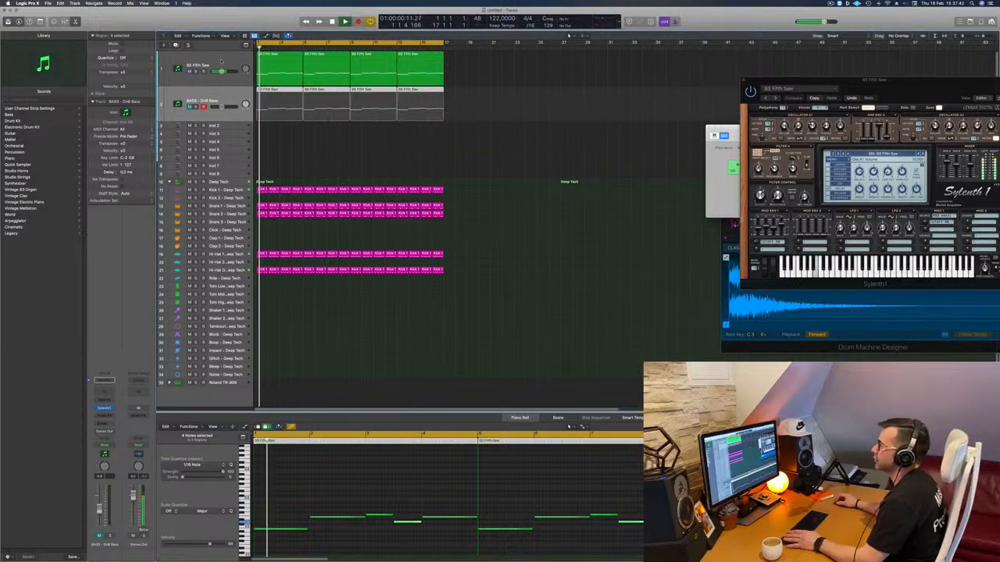
Step: Select the BS Fifth Saw track and place its Sylenth1 window in the middle of the arrangement
{"action": "left_click", "coordinate": [221, 60]}
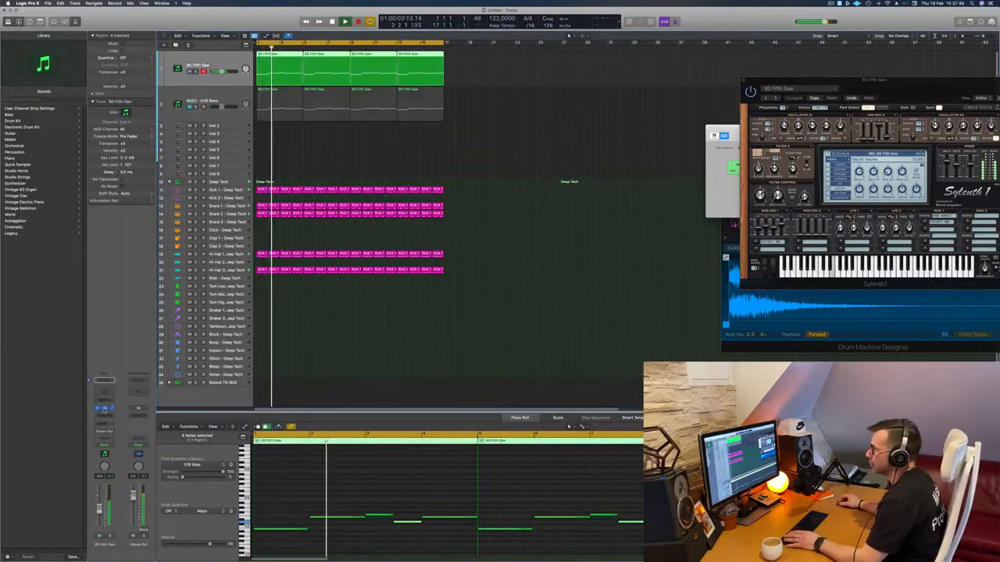
{"action": "left_click", "coordinate": [105, 409]}
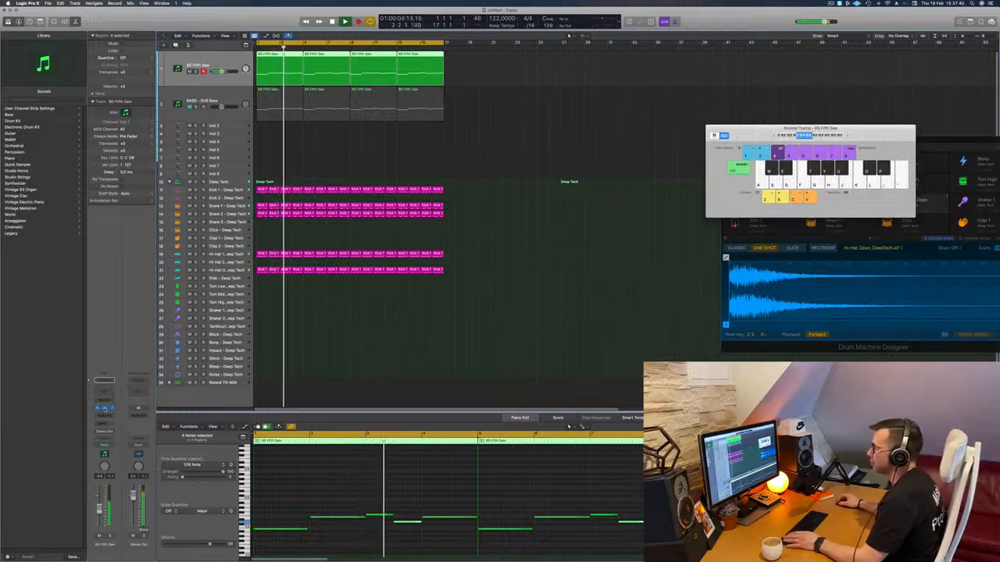
{"action": "left_click", "coordinate": [104, 409]}
{"action": "left_click_drag", "start_coordinate": [904, 86], "coordinate": [517, 138]}
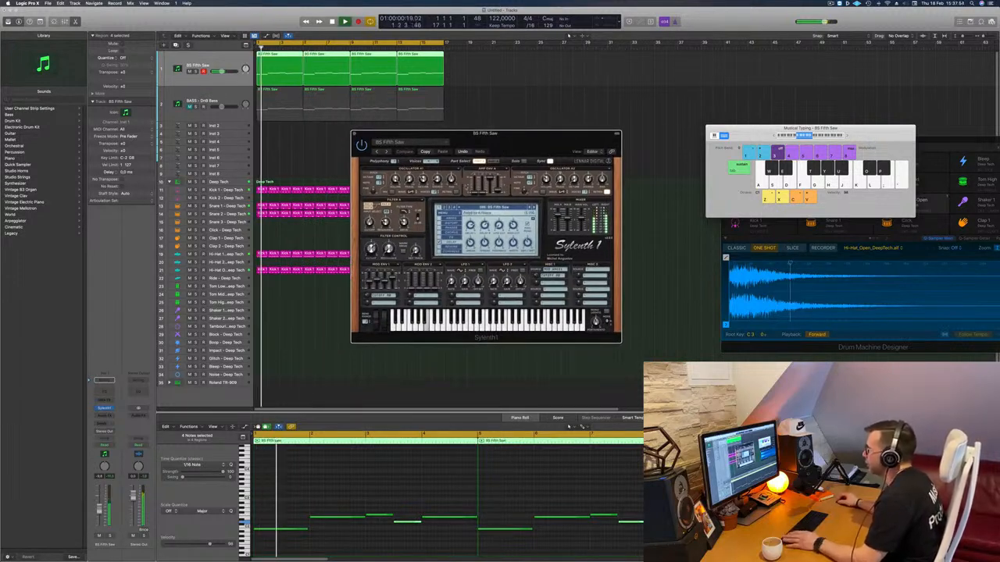
Step: Adjust the octave of oscillator A2 in the BS Fifth Saw patch while replaying the loop from the start
{"action": "left_click_drag", "start_coordinate": [529, 179], "coordinate": [529, 174]}
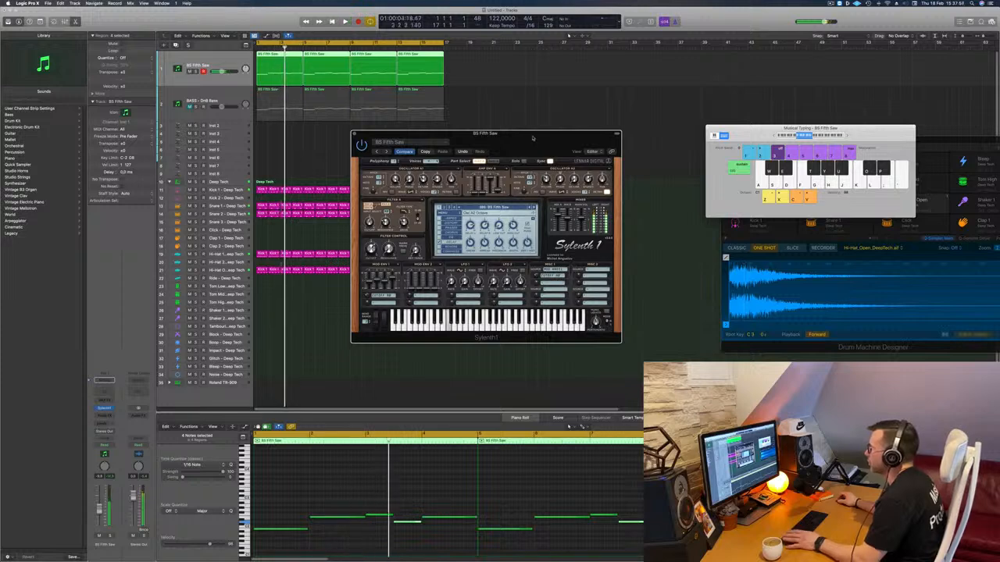
{"action": "key", "text": "Return"}
{"action": "left_click_drag", "start_coordinate": [534, 138], "coordinate": [535, 138]}
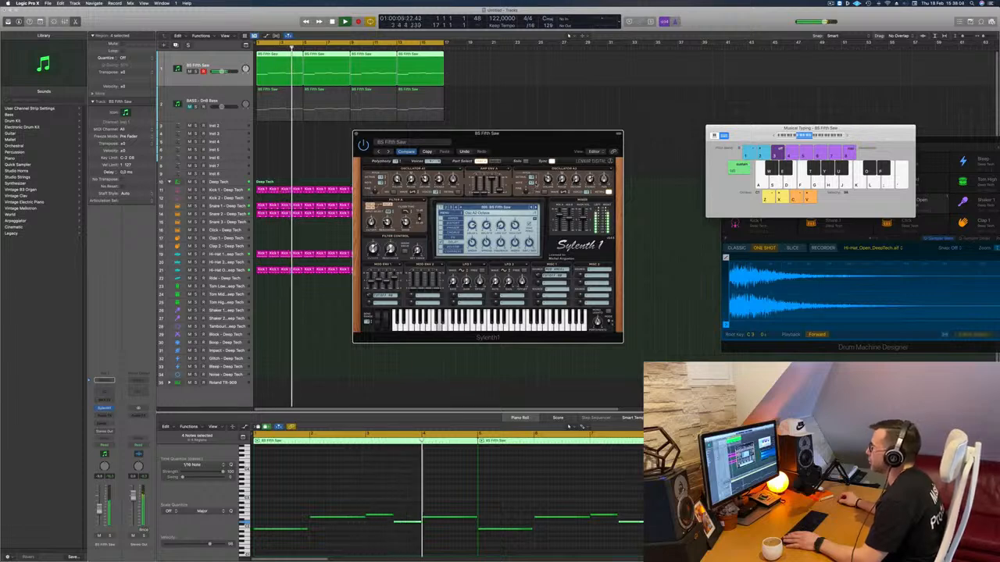
{"action": "key", "text": "Return"}
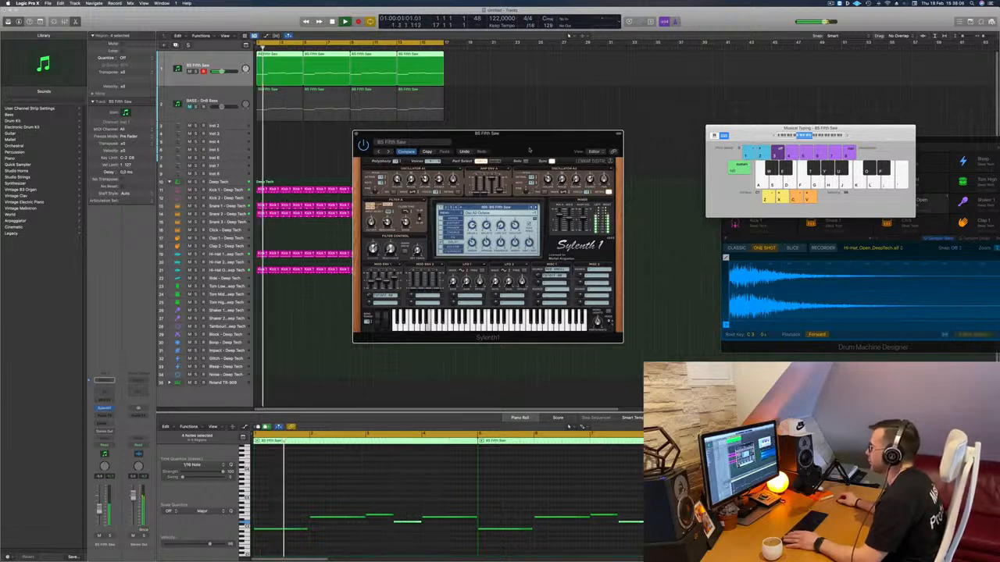
{"action": "left_click_drag", "start_coordinate": [529, 150], "coordinate": [523, 162]}
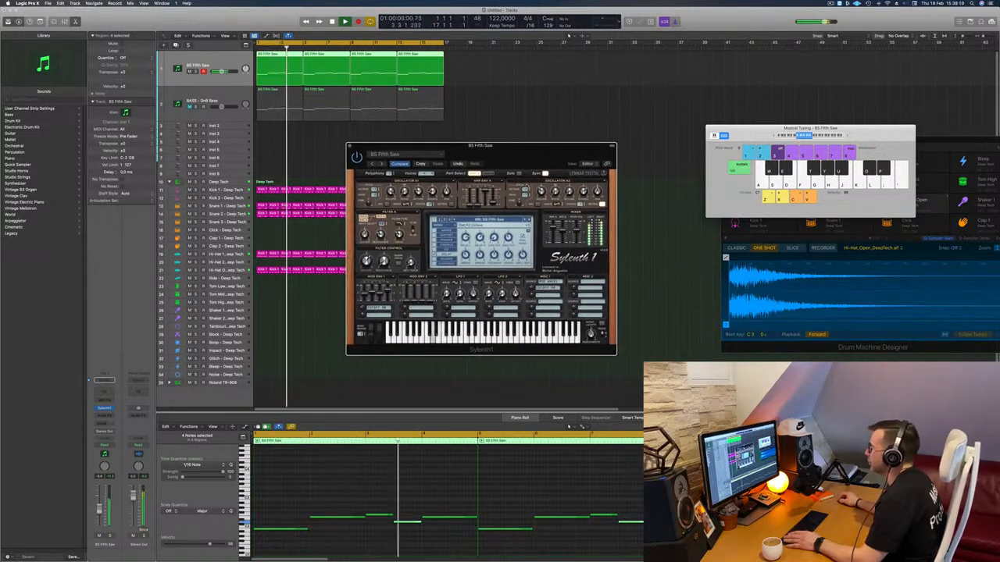
{"action": "key", "text": "Return"}
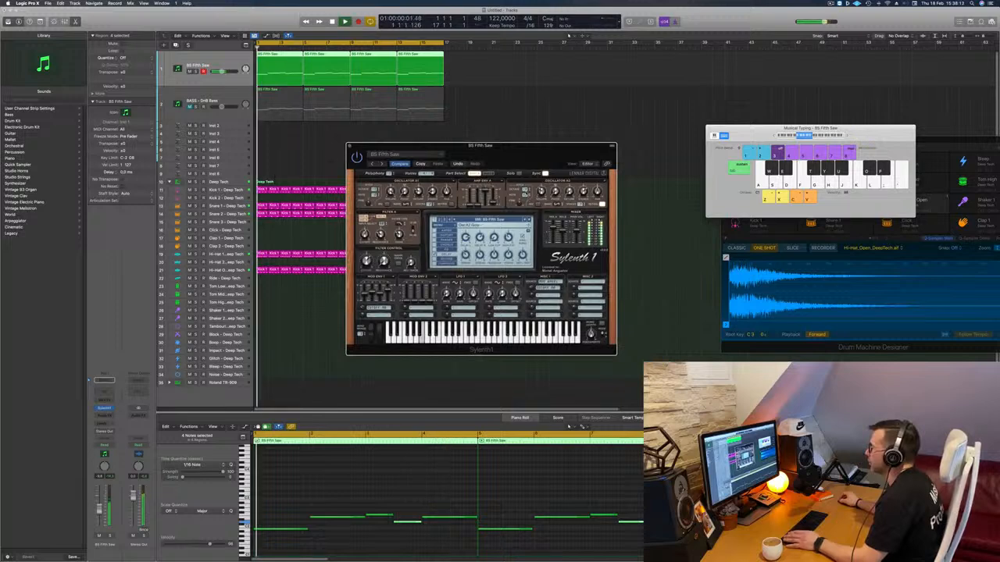
{"action": "left_click_drag", "start_coordinate": [523, 162], "coordinate": [556, 150]}
Step: Fine-tune the filter controls of the BS Fifth Saw patch while replaying the loop from the start
{"action": "key", "text": "Return"}
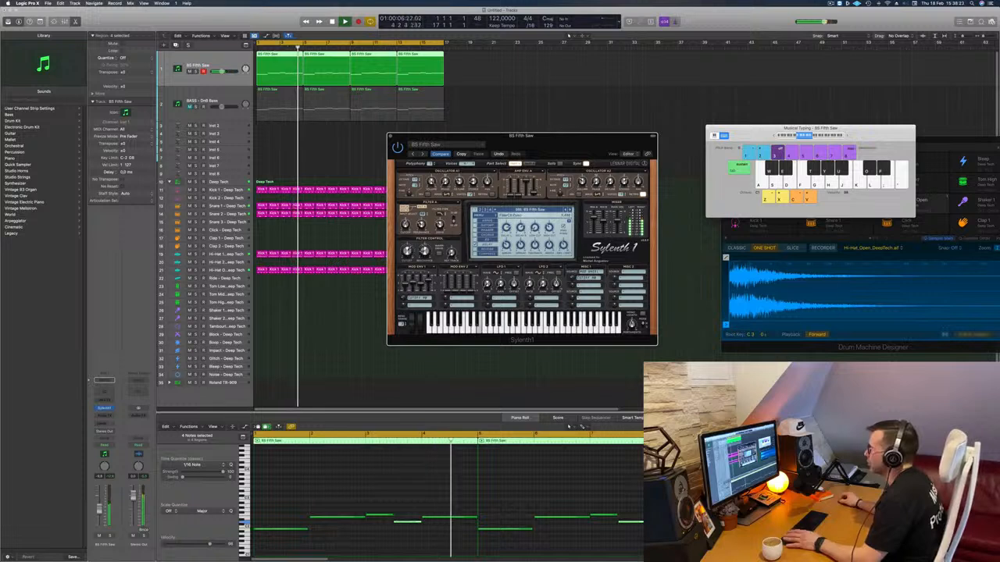
{"action": "key", "text": "Return"}
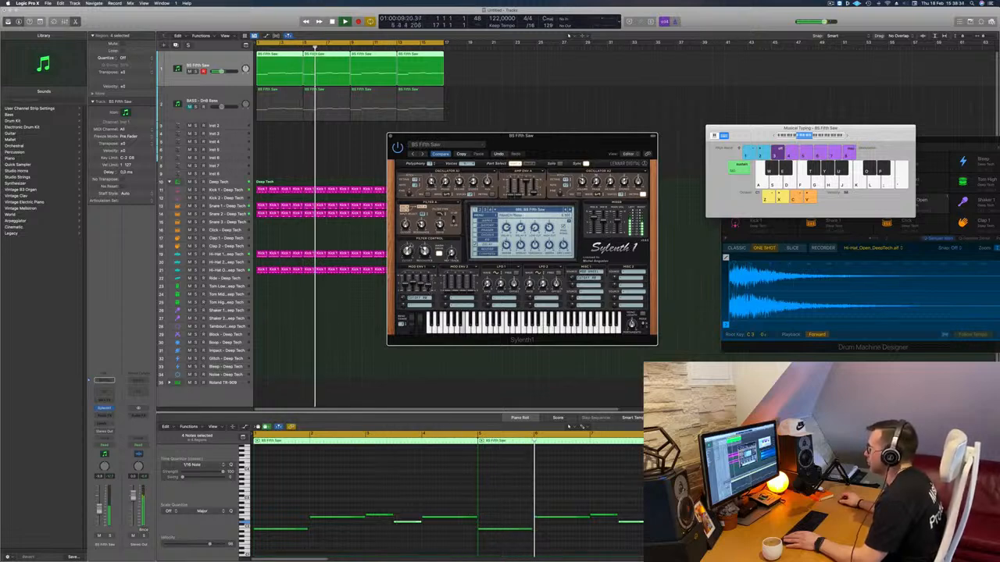
{"action": "key", "text": "Return"}
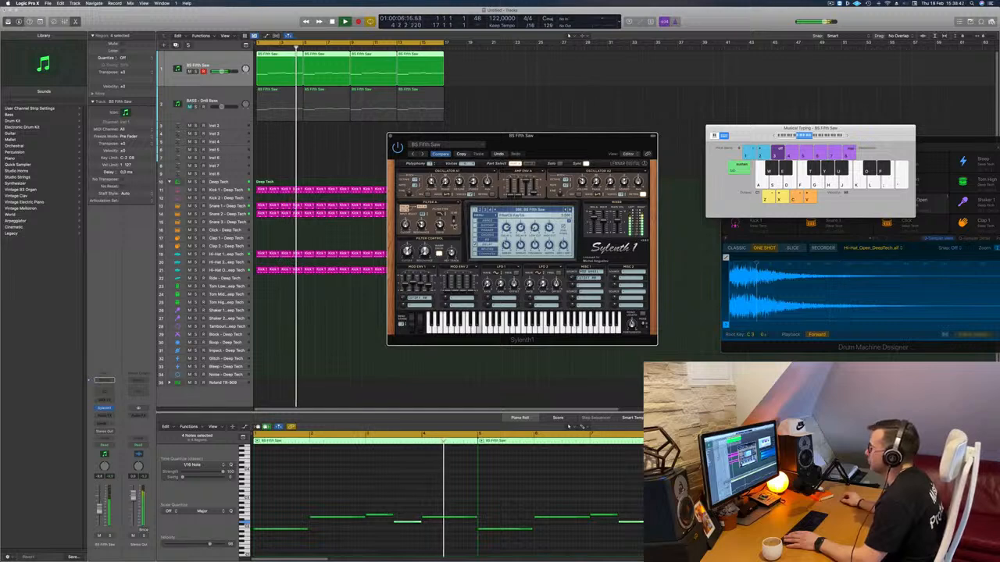
{"action": "key", "text": "Return"}
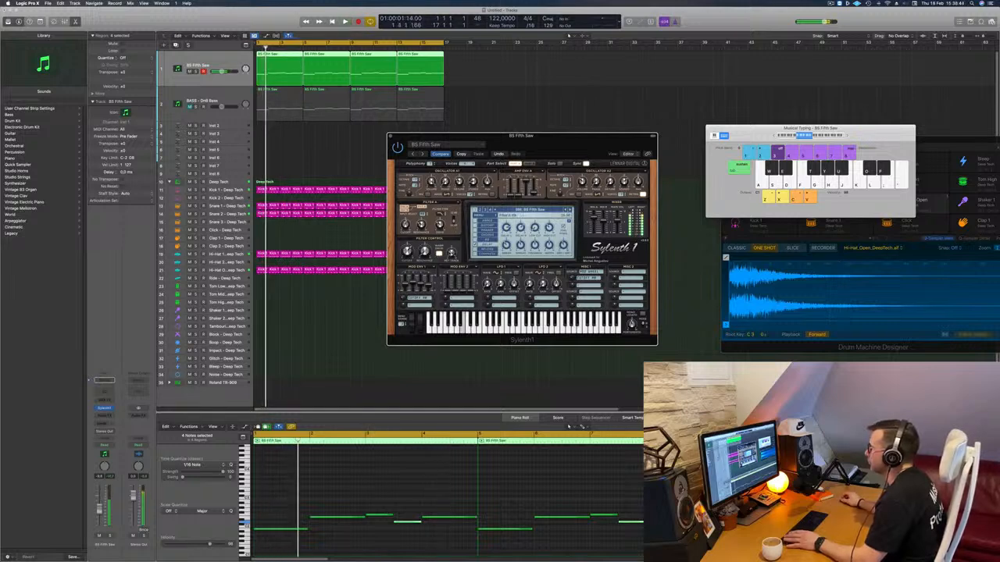
{"action": "key", "text": "Return"}
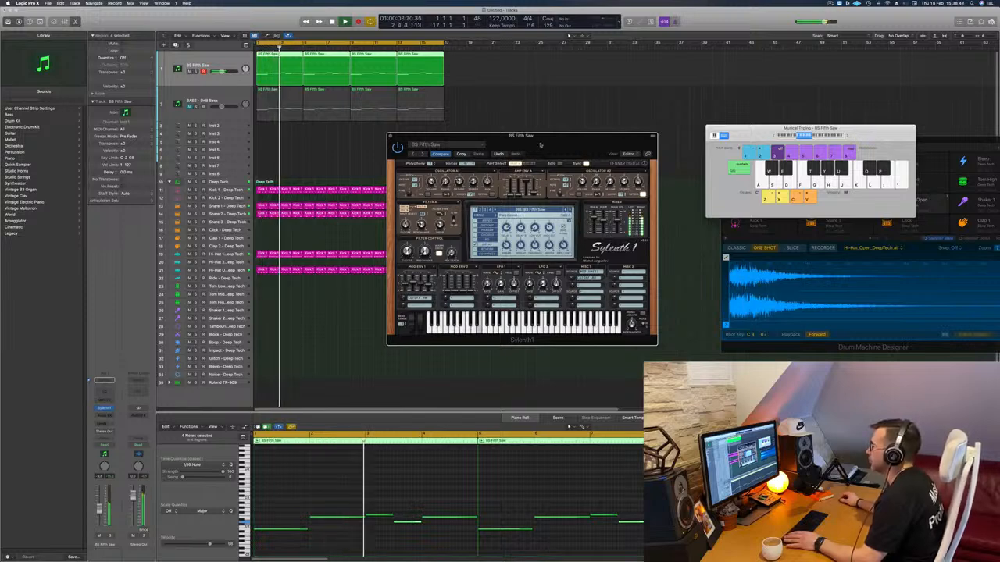
Step: Adjust the delay effect's feedback, right time and spread in the BS Fifth Saw patch while replaying the loop, and close Sylenth1
{"action": "left_click_drag", "start_coordinate": [540, 145], "coordinate": [533, 143]}
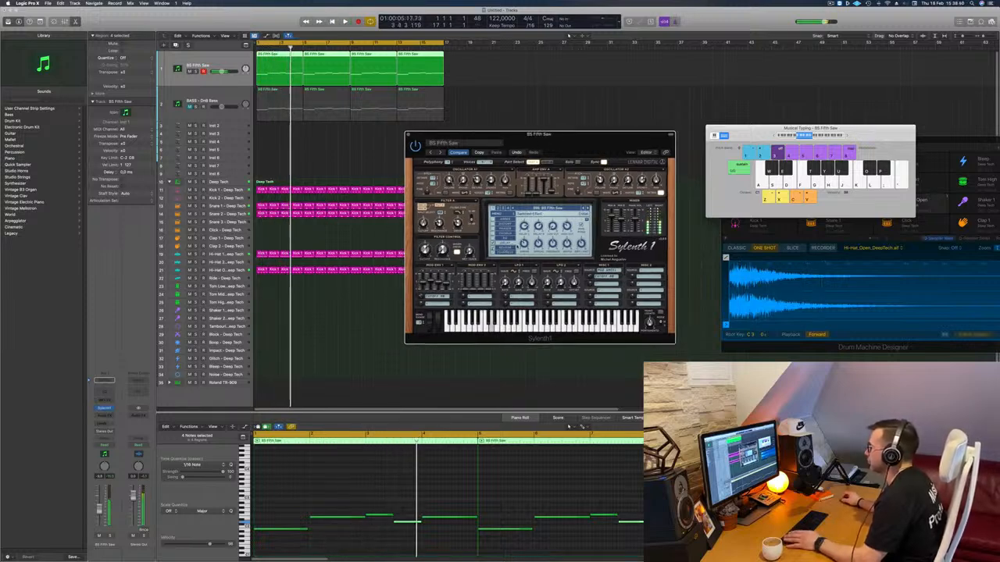
{"action": "key", "text": "Return"}
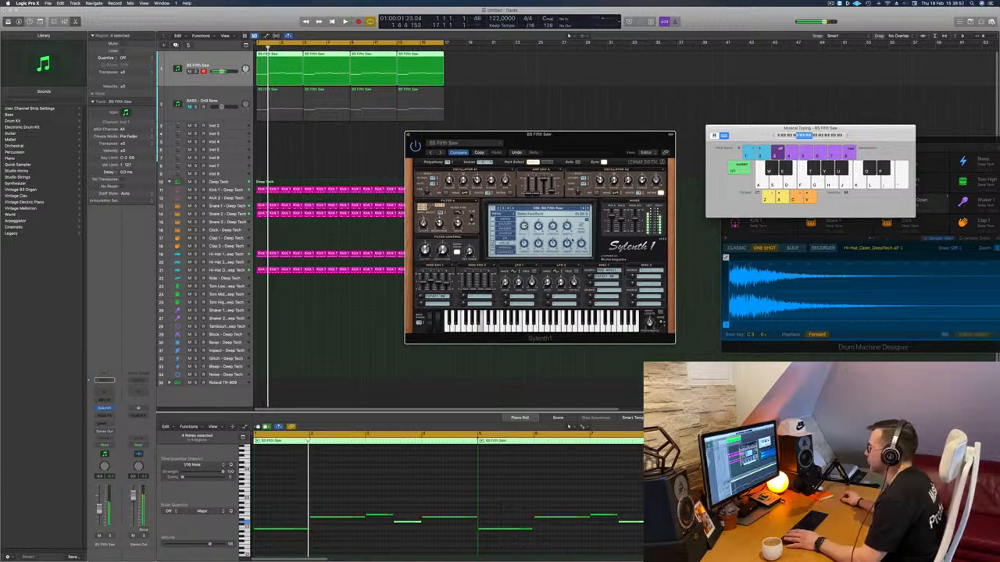
{"action": "key", "text": "Return"}
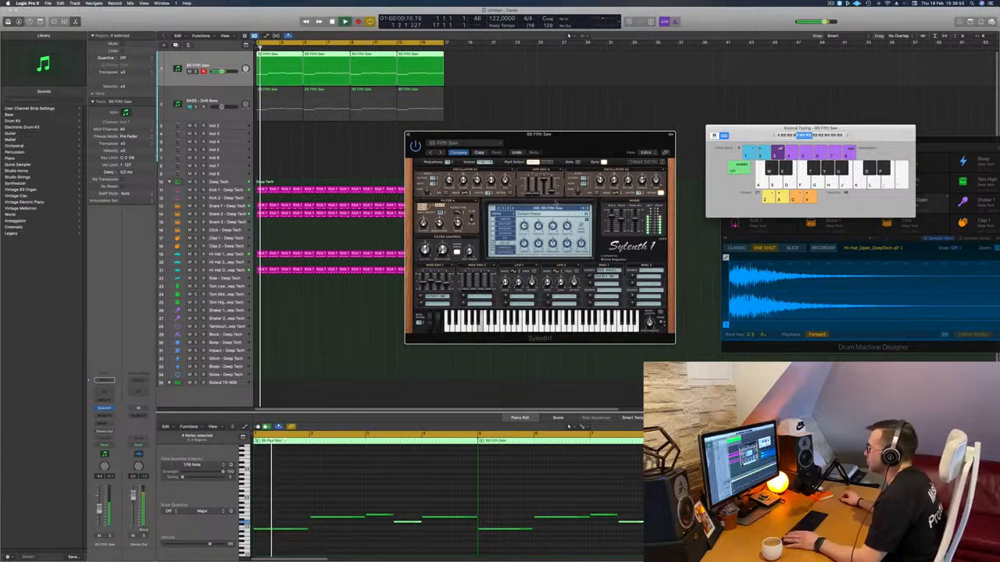
{"action": "key", "text": "Return"}
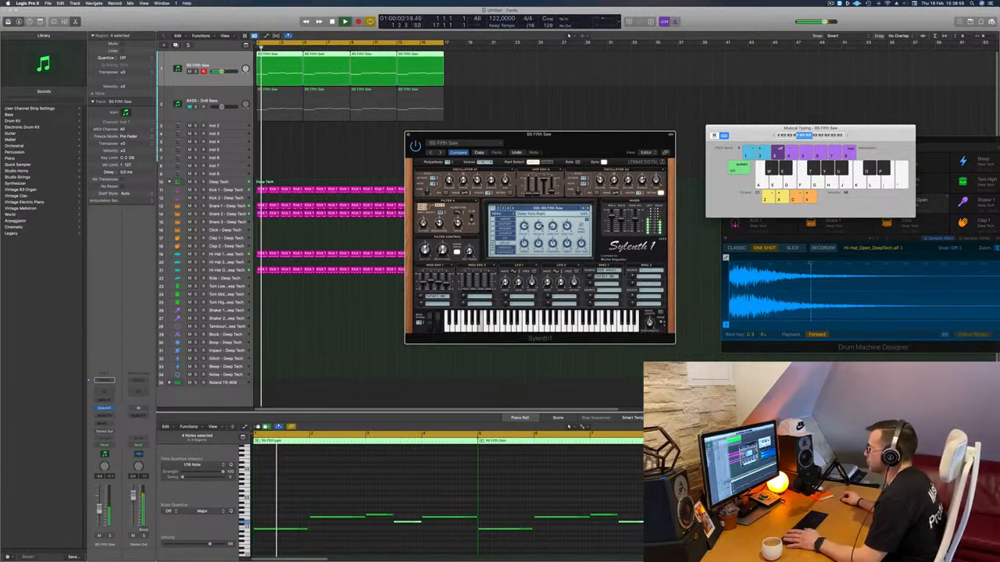
{"action": "key", "text": "Return"}
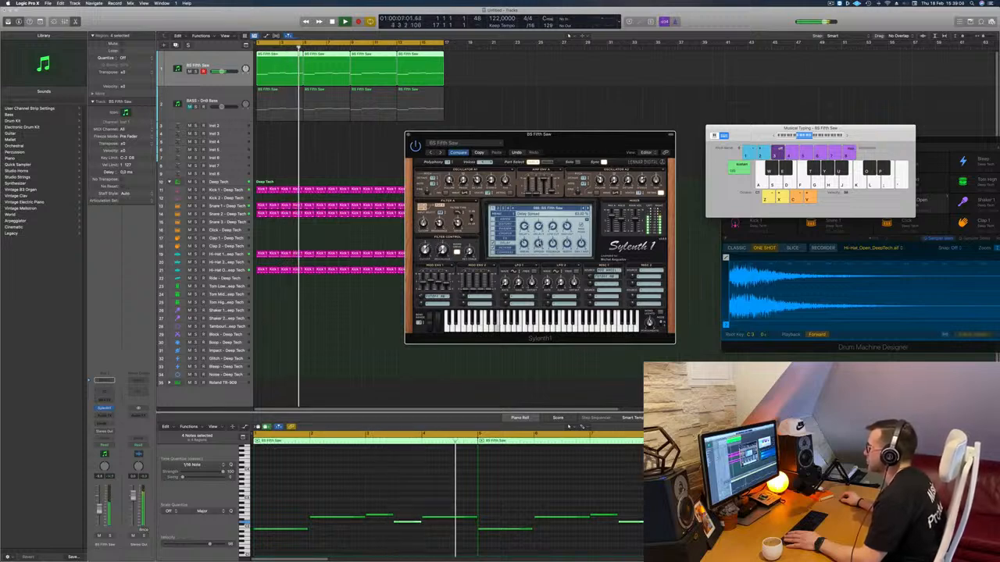
{"action": "left_click_drag", "start_coordinate": [576, 147], "coordinate": [594, 147]}
{"action": "key", "text": "Return"}
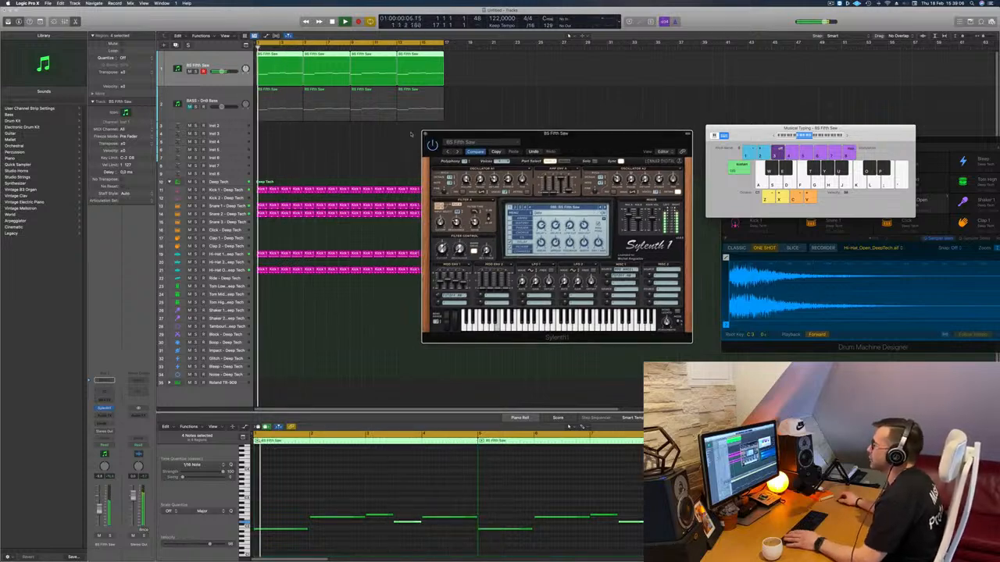
{"action": "left_click", "coordinate": [427, 134]}
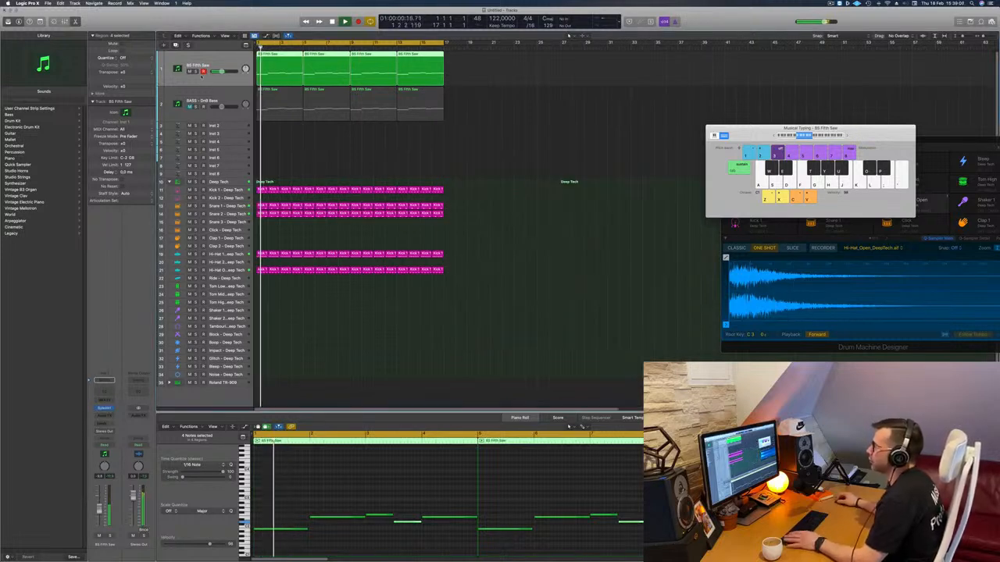
Step: Insert a stereo Compressor on the BS Fifth Saw track after Sylenth1
{"action": "left_click", "coordinate": [105, 418]}
{"action": "mouse_move", "coordinate": [110, 485]}
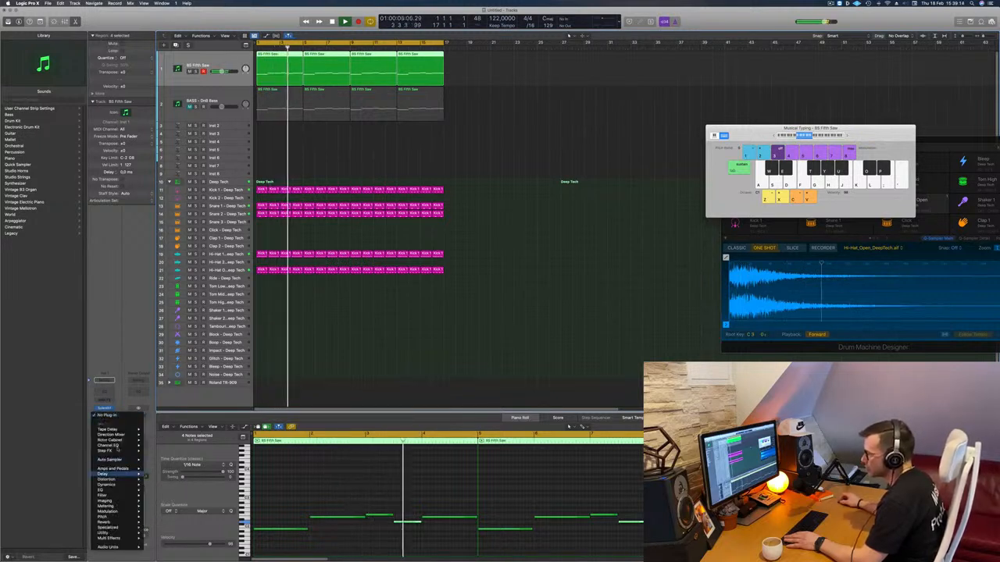
{"action": "mouse_move", "coordinate": [117, 505]}
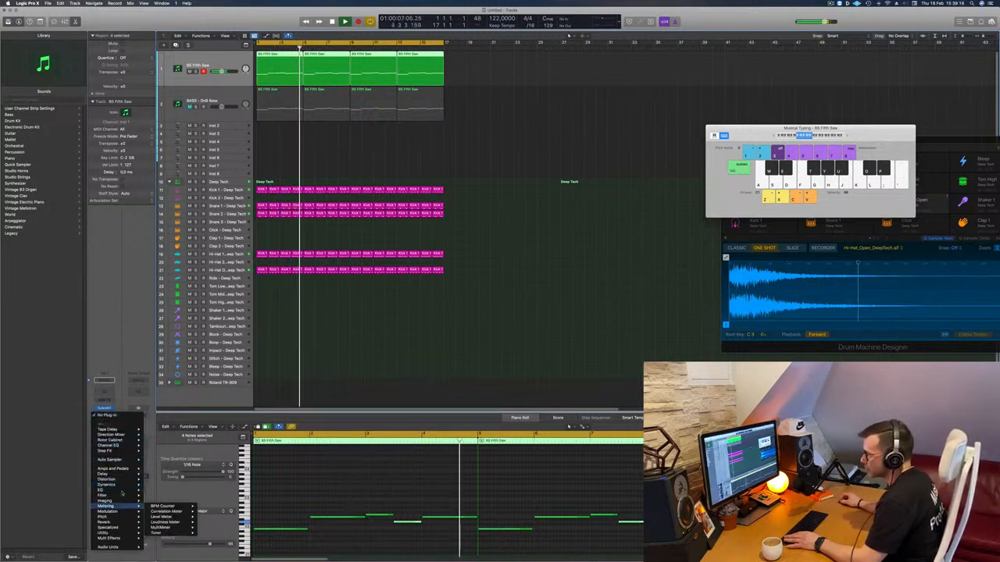
{"action": "mouse_move", "coordinate": [168, 490]}
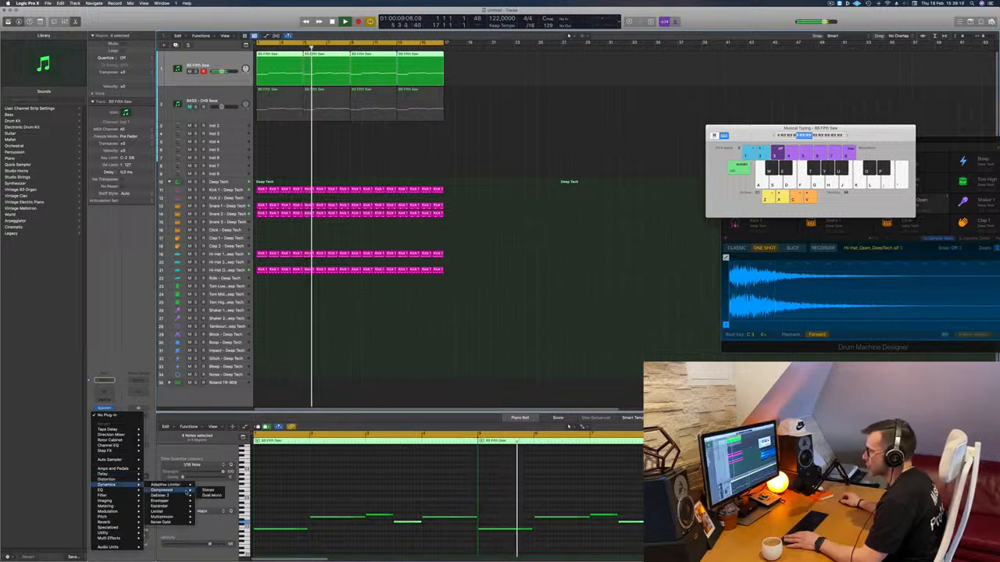
{"action": "left_click", "coordinate": [207, 490]}
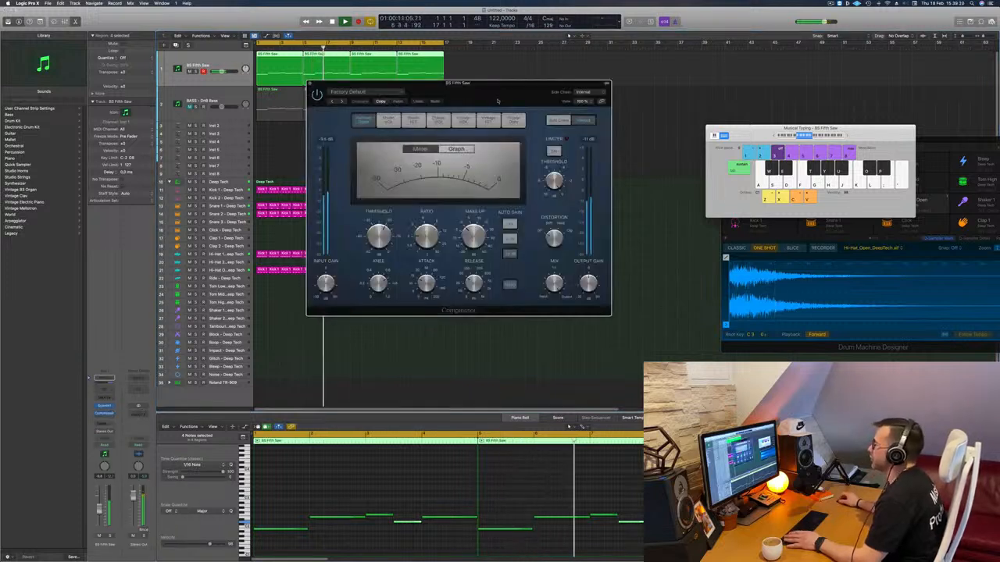
Step: Set the Compressor's side-chain source to Inst 9 and move its window clear of the track headers
{"action": "left_click_drag", "start_coordinate": [497, 101], "coordinate": [492, 100]}
{"action": "left_click", "coordinate": [576, 91]}
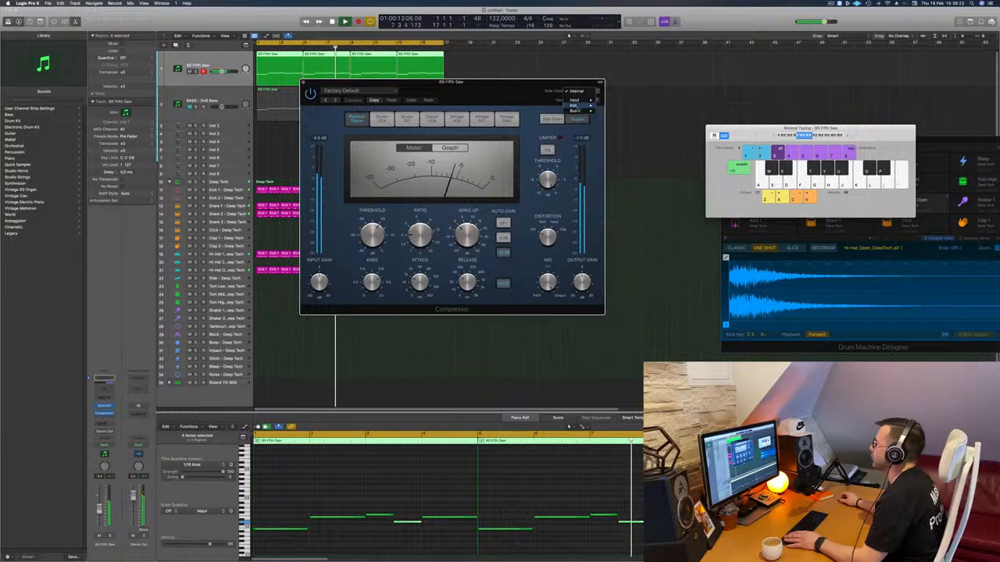
{"action": "mouse_move", "coordinate": [578, 105]}
{"action": "left_click", "coordinate": [617, 143]}
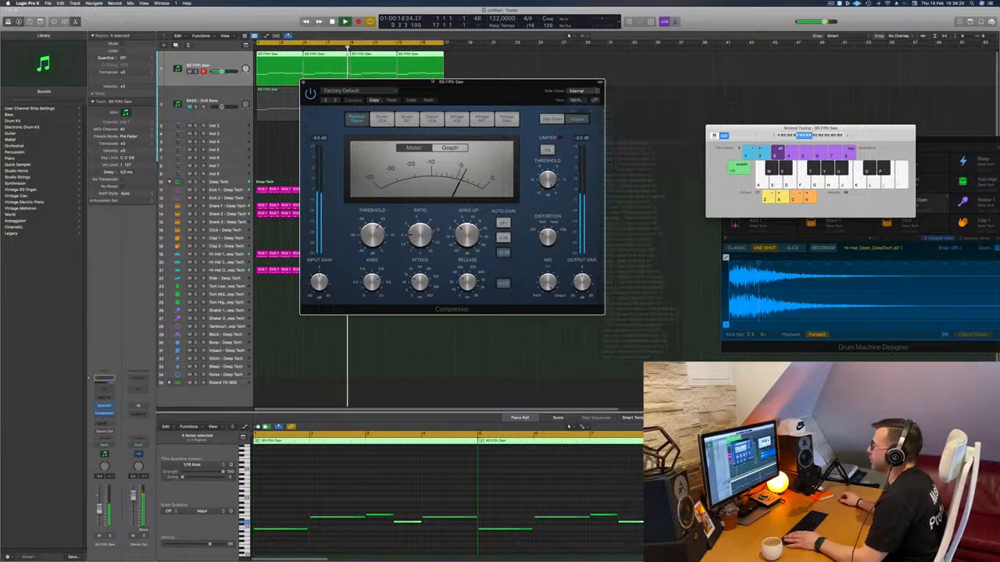
{"action": "left_click_drag", "start_coordinate": [451, 82], "coordinate": [557, 95]}
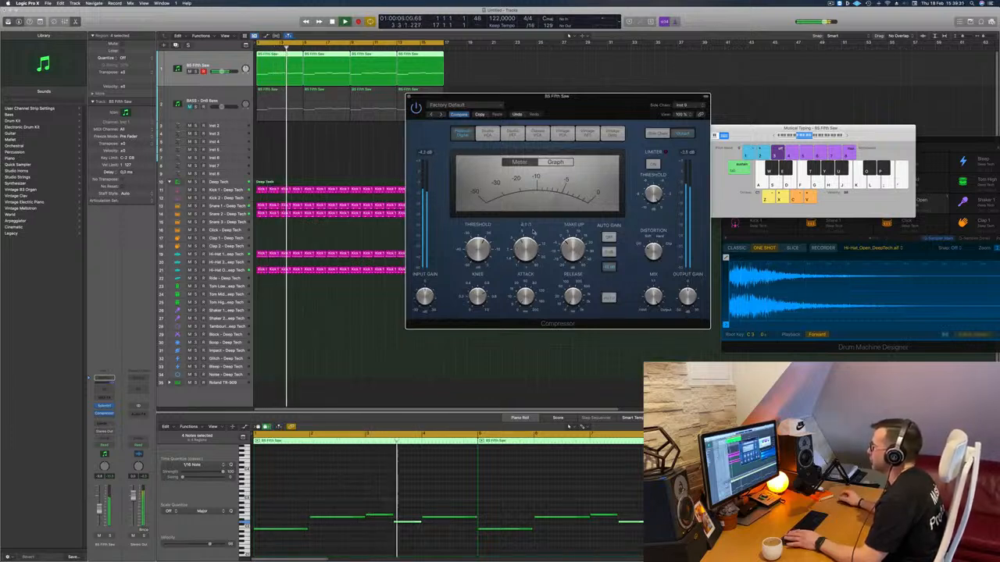
Step: Replay the loop from the start with the side-chain compression on, and close the Compressor
{"action": "key", "text": "Return"}
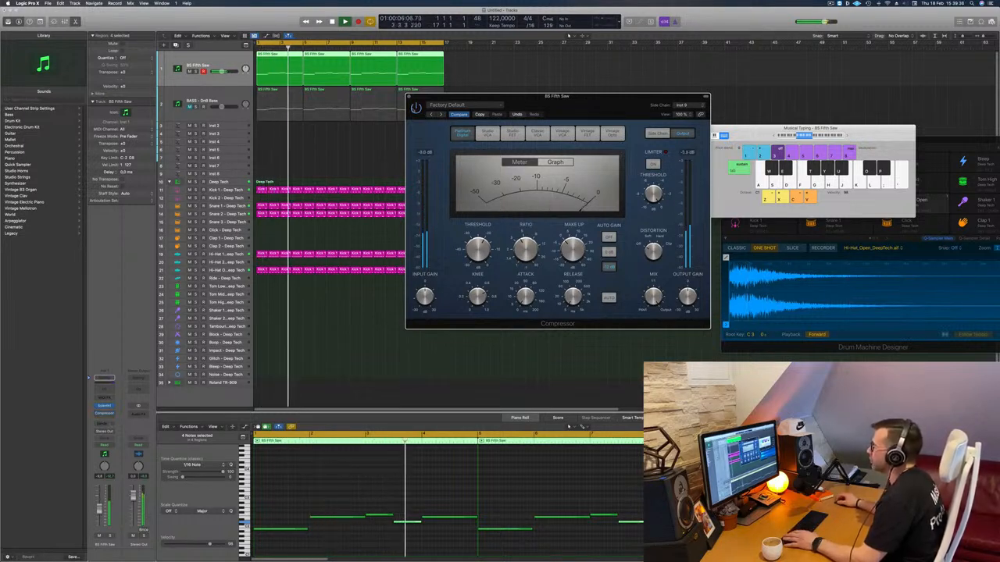
{"action": "left_click_drag", "start_coordinate": [564, 97], "coordinate": [556, 107]}
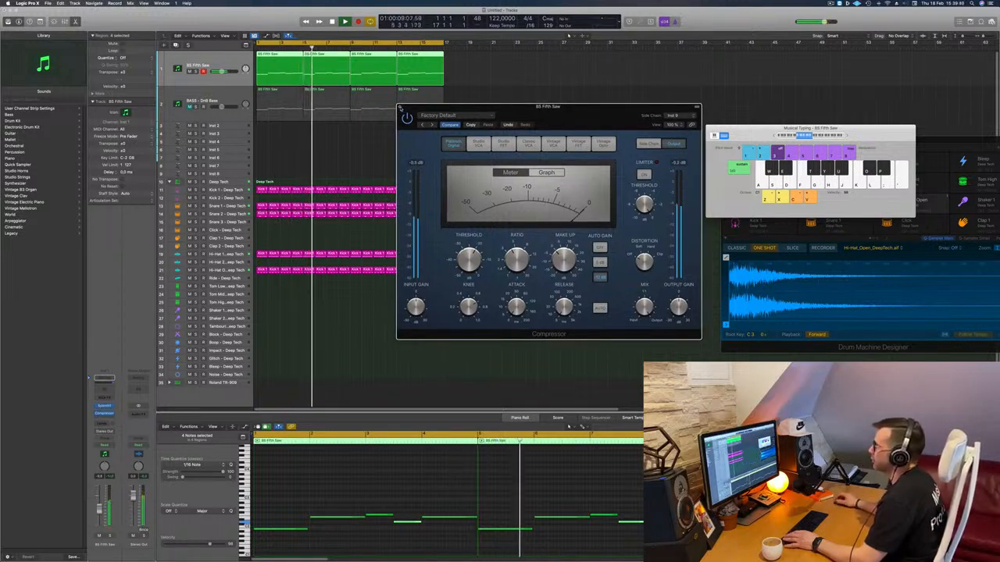
{"action": "left_click", "coordinate": [400, 107]}
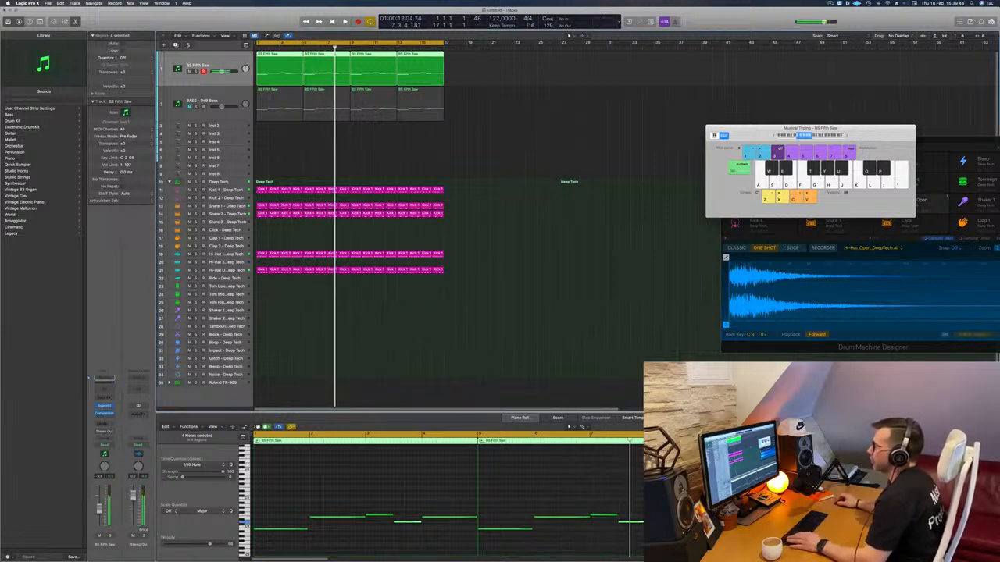
Step: Copy the first one-bar region of the Hi-Hat Open track to bar 1 of the Tom Low track, and select that track
{"action": "left_click", "coordinate": [261, 270]}
{"action": "left_click_drag", "start_coordinate": [261, 269], "coordinate": [263, 309]}
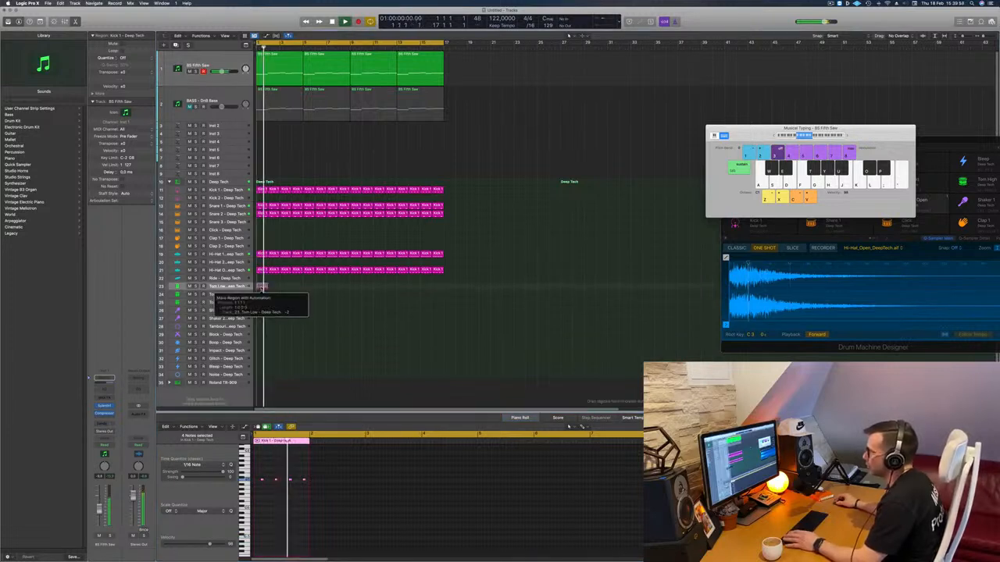
{"action": "left_click_drag", "start_coordinate": [263, 289], "coordinate": [262, 290]}
{"action": "left_click", "coordinate": [227, 286]}
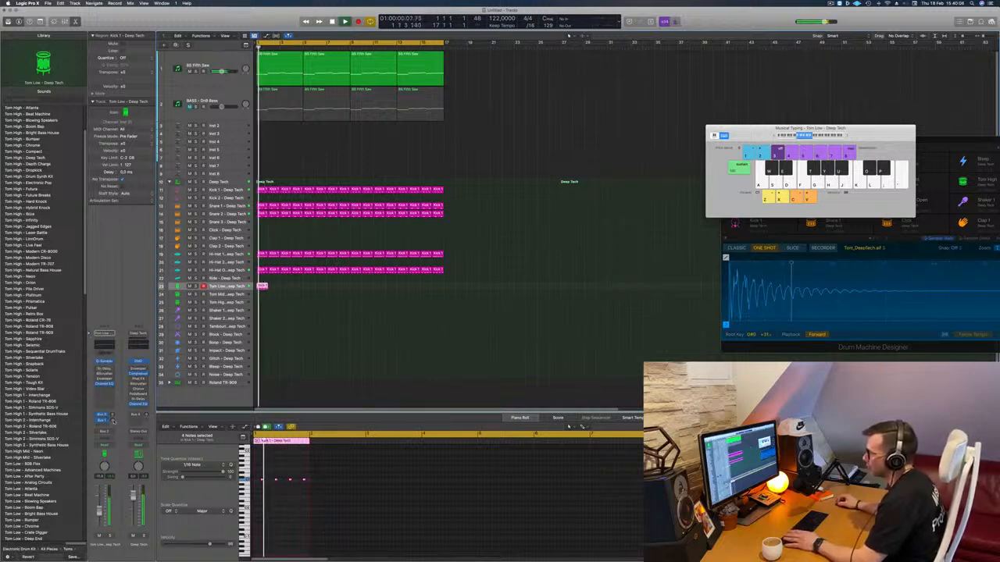
Step: Repeat the one-bar Tom Low region across all 16 bars of the loop
{"action": "scroll", "coordinate": [114, 406], "scroll_direction": "up", "scroll_amount": 2}
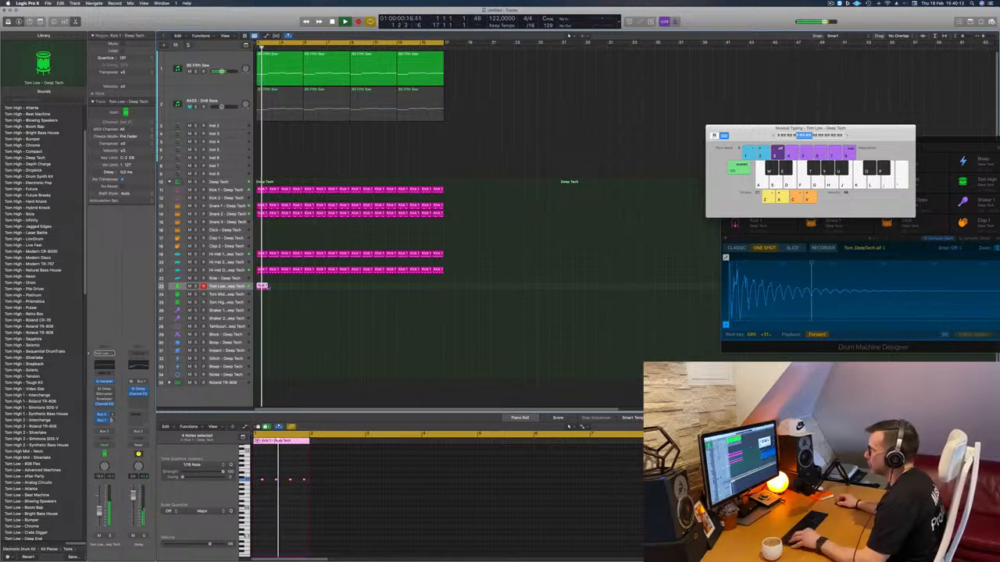
{"action": "left_click_drag", "start_coordinate": [264, 287], "coordinate": [275, 287]}
{"action": "left_click_drag", "start_coordinate": [285, 290], "coordinate": [438, 288]}
{"action": "key", "text": "super+z"}
Step: Select the BS Fifth Saw track and replay the loop from the start to hear the added toms
{"action": "left_click", "coordinate": [187, 81]}
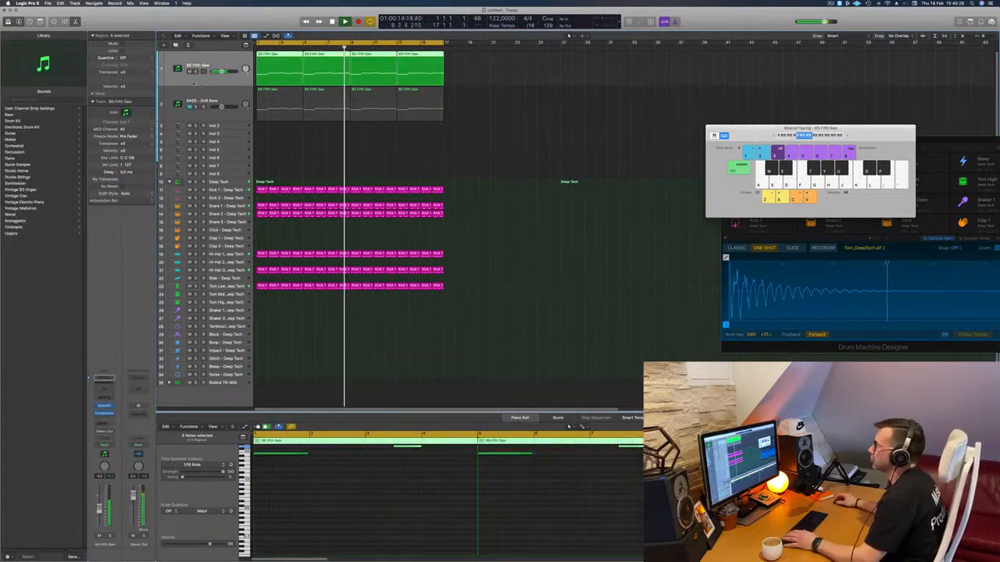
{"action": "key", "text": "Return"}
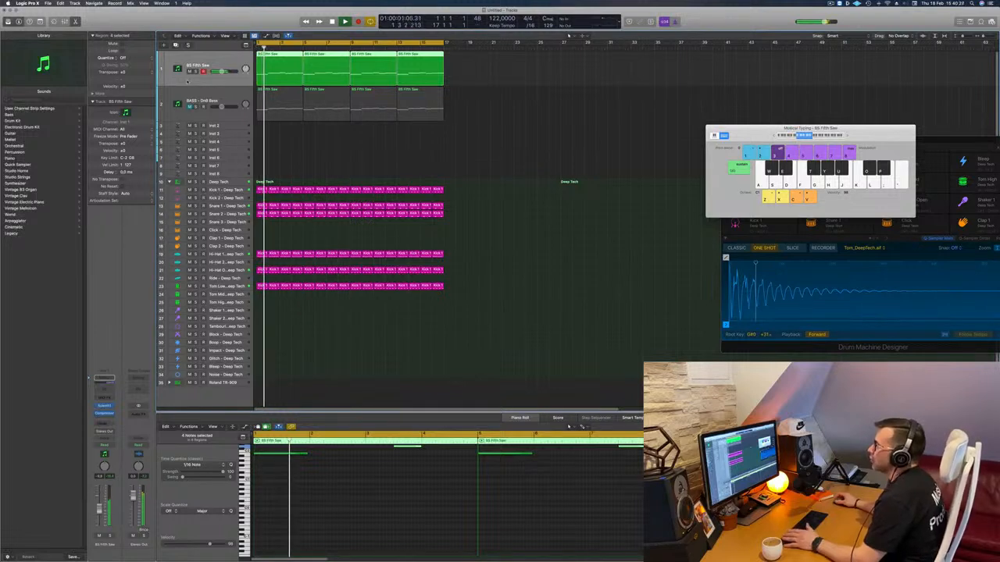
{"action": "key", "text": "Return"}
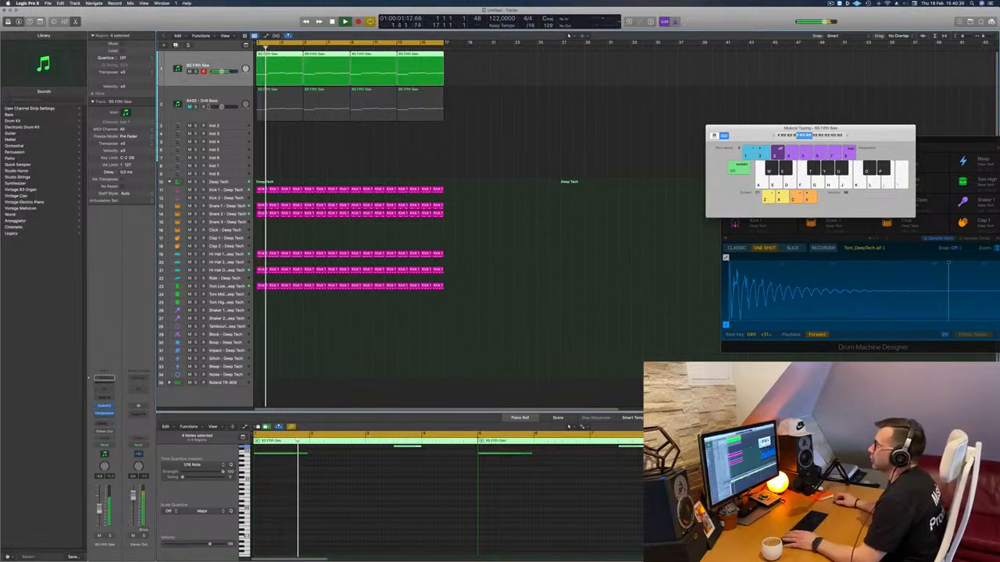
Step: Open Sylenth1 on the BASS - DnB Bass track while replaying the loop from the start
{"action": "left_click", "coordinate": [221, 97]}
{"action": "key", "text": "Return"}
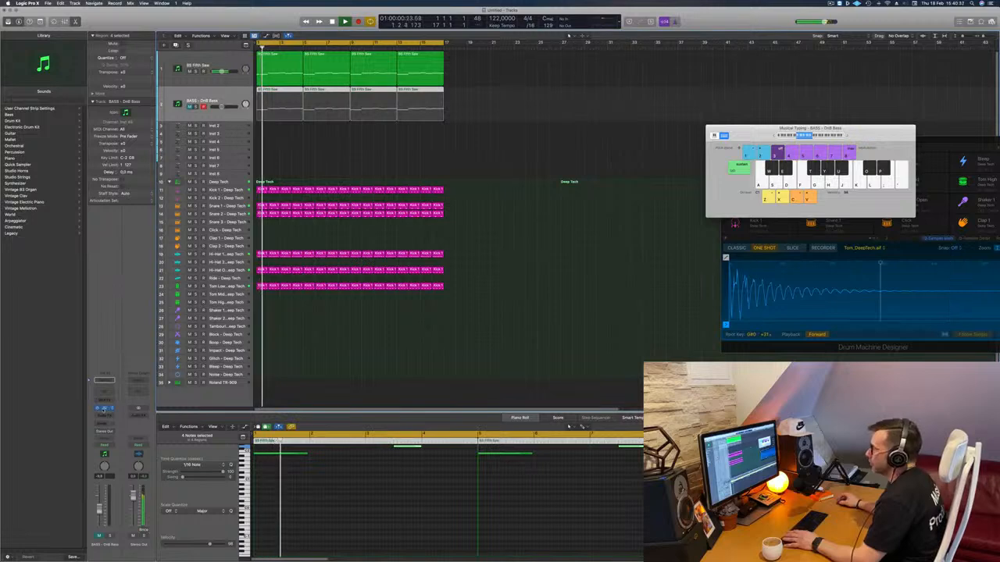
{"action": "left_click", "coordinate": [105, 408]}
{"action": "left_click_drag", "start_coordinate": [455, 136], "coordinate": [443, 137]}
{"action": "left_click", "coordinate": [442, 144]}
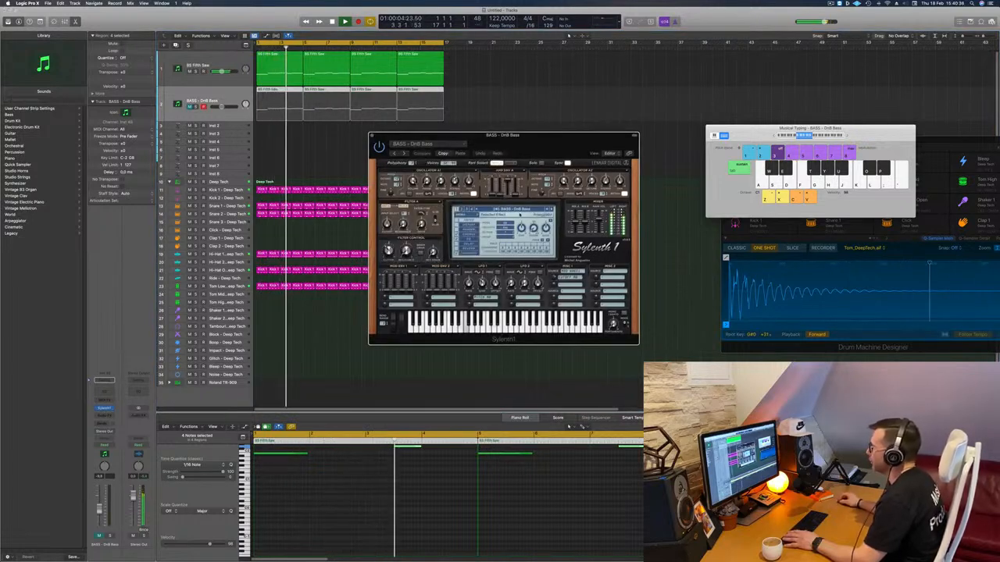
Step: Try the BASS - Electro Addicted and LEAD - Growling presets in Sylenth1, and load PAD - Anjuna Pad
{"action": "left_click", "coordinate": [527, 210]}
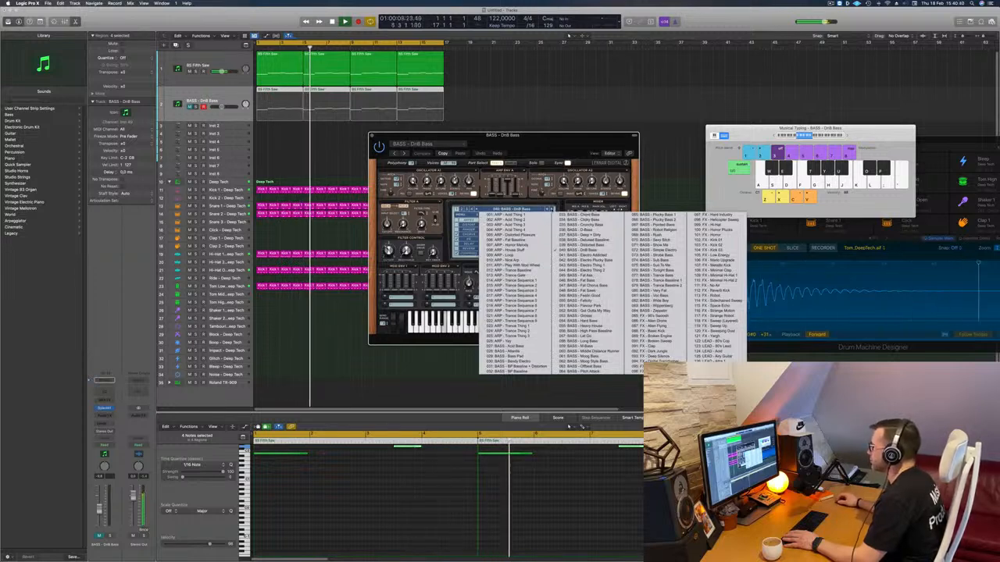
{"action": "left_click", "coordinate": [582, 254]}
{"action": "left_click", "coordinate": [524, 210]}
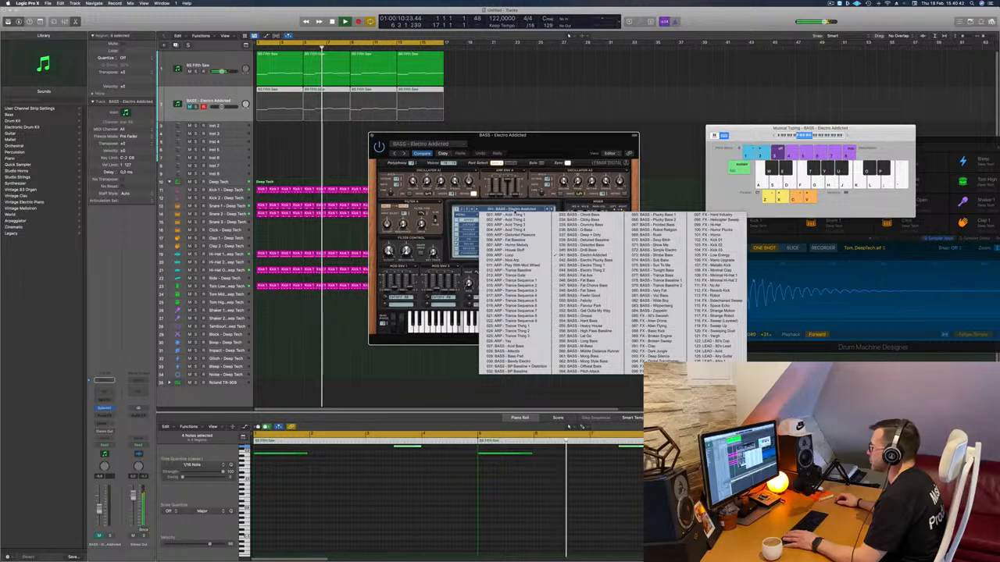
{"action": "left_click", "coordinate": [462, 210]}
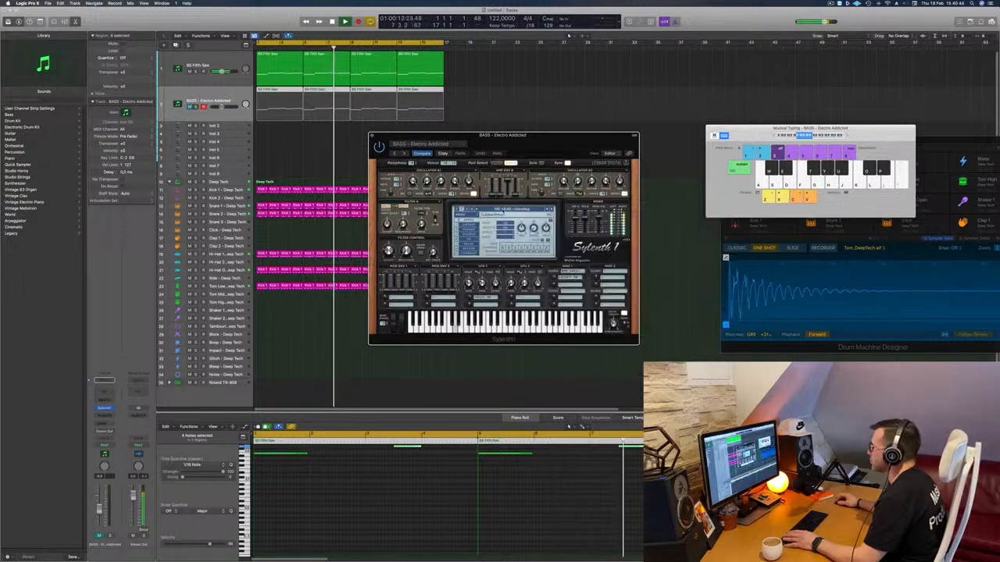
{"action": "left_click", "coordinate": [504, 209]}
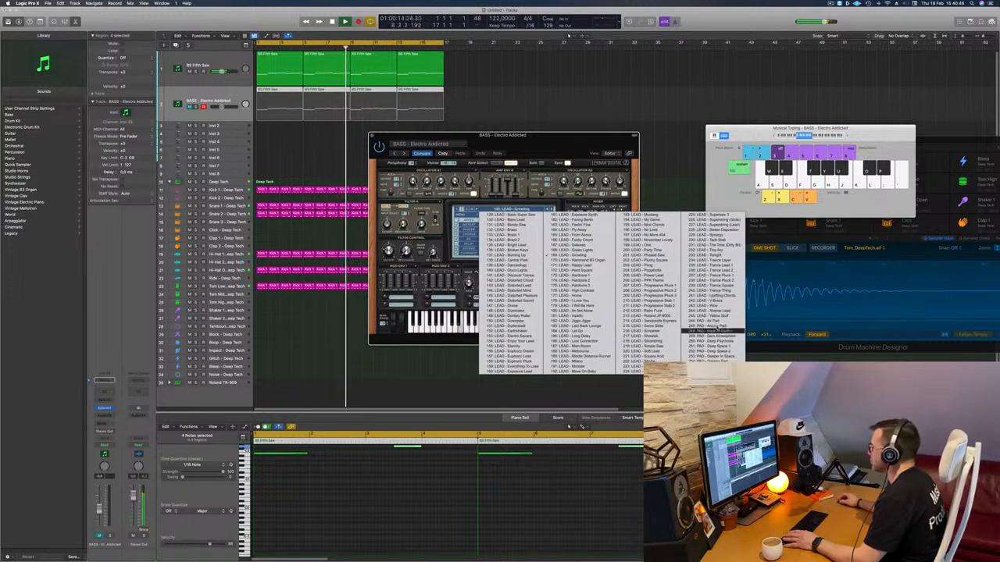
{"action": "left_click", "coordinate": [695, 325]}
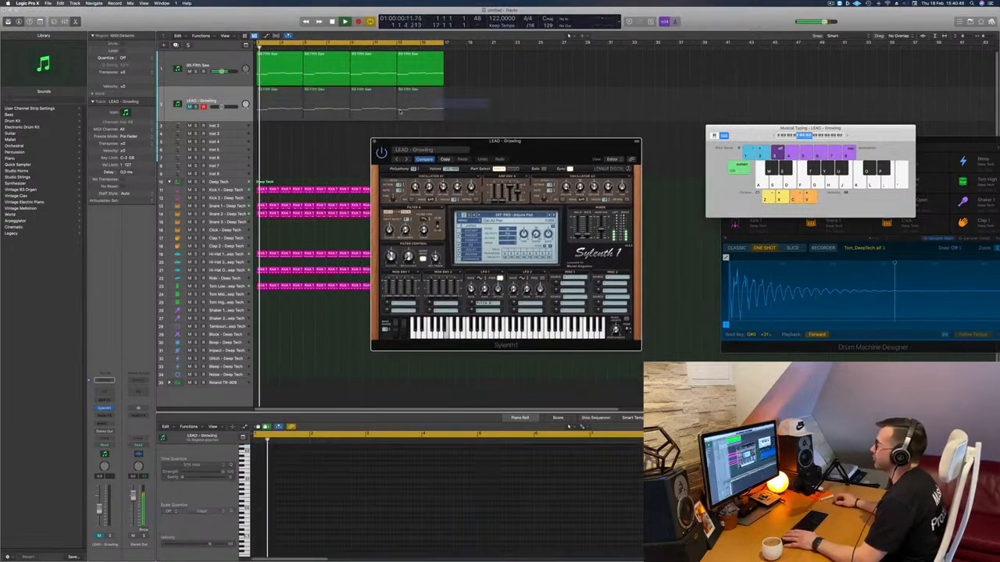
Step: Delete the four copied bass regions from the PAD - Anjuna Pad track and slightly lower its channel volume
{"action": "left_click_drag", "start_coordinate": [400, 112], "coordinate": [275, 114]}
{"action": "key", "text": "Delete"}
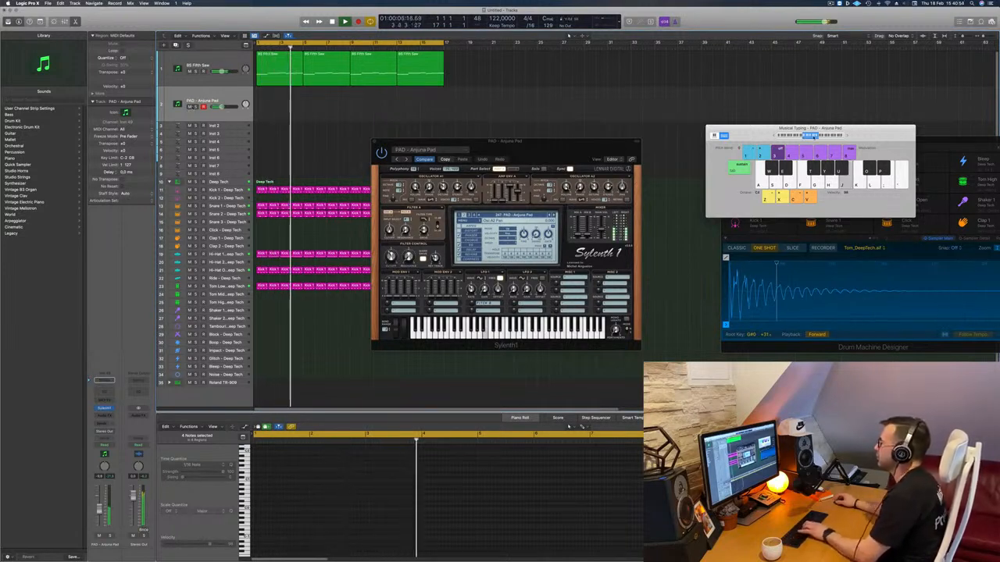
{"action": "left_click_drag", "start_coordinate": [536, 148], "coordinate": [486, 162]}
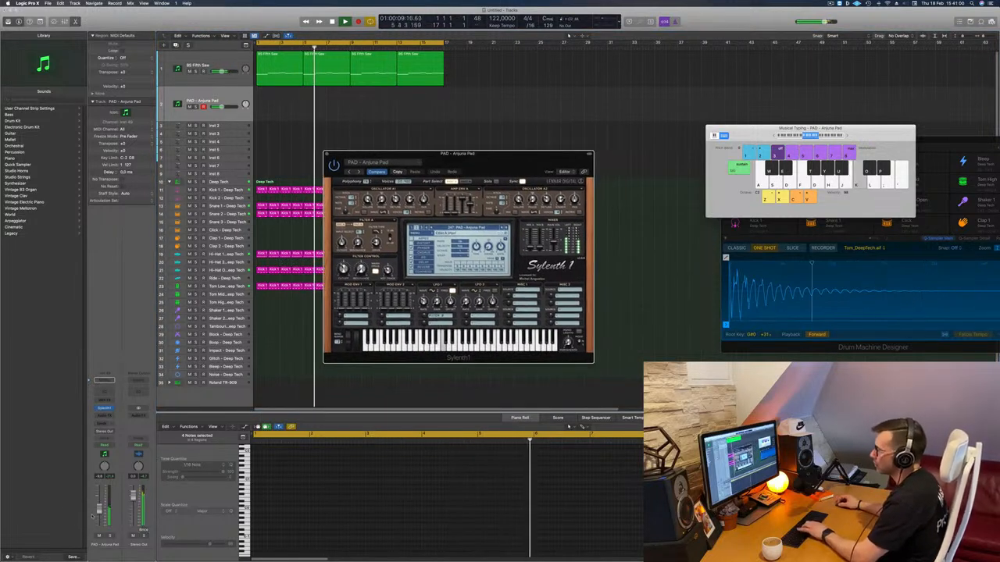
{"action": "left_click_drag", "start_coordinate": [99, 509], "coordinate": [100, 512]}
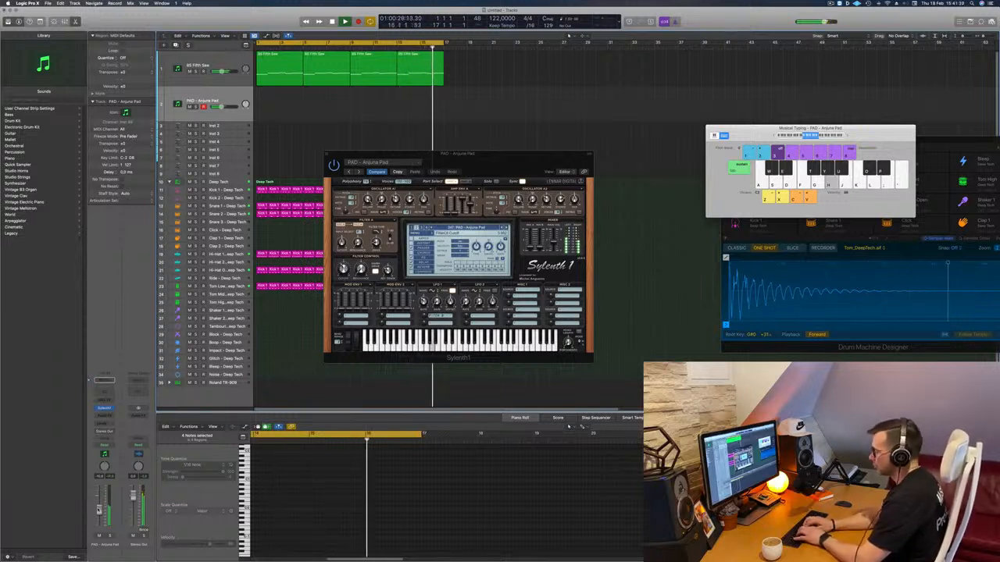
Step: Record a short-note melody of D, C, B, A, G and F on the PAD - Anjuna Pad track from bar 1 to about bar 12
{"action": "key", "text": "r"}
{"action": "key", "text": "l"}
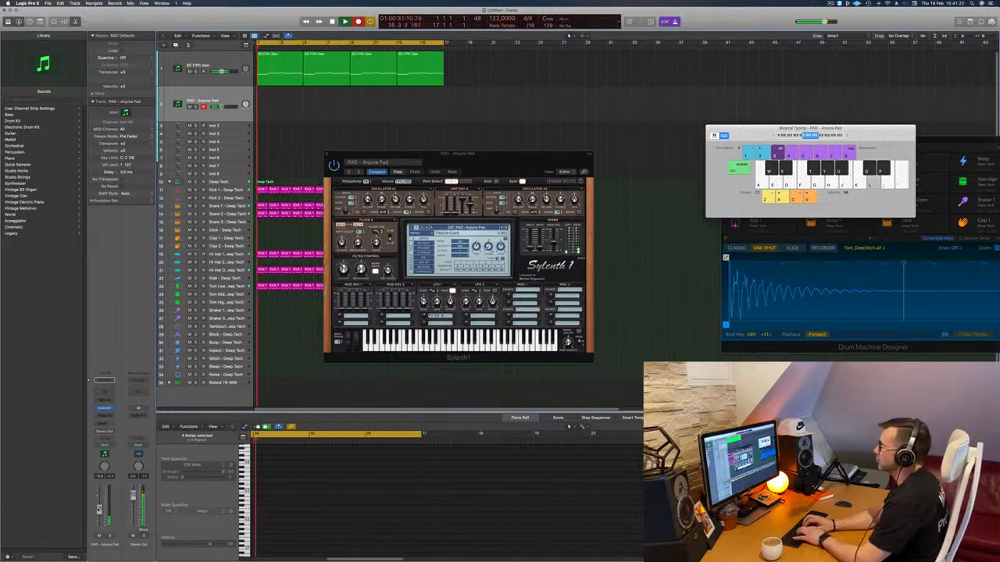
{"action": "key", "text": "k"}
{"action": "key", "text": "j"}
{"action": "key", "text": "h"}
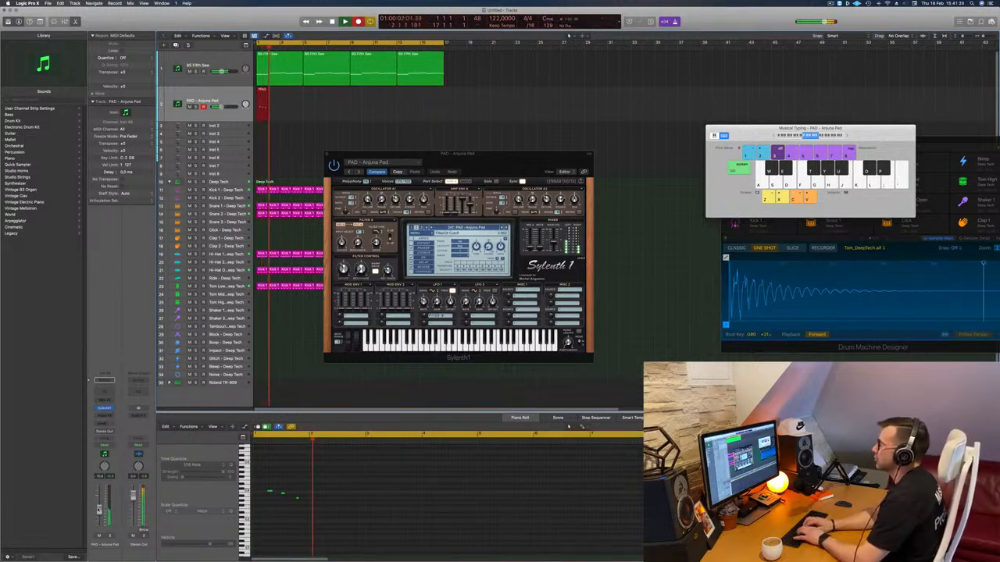
{"action": "key", "text": "l"}
{"action": "key", "text": "k"}
{"action": "key", "text": "j"}
{"action": "key", "text": "h"}
{"action": "key", "text": "g"}
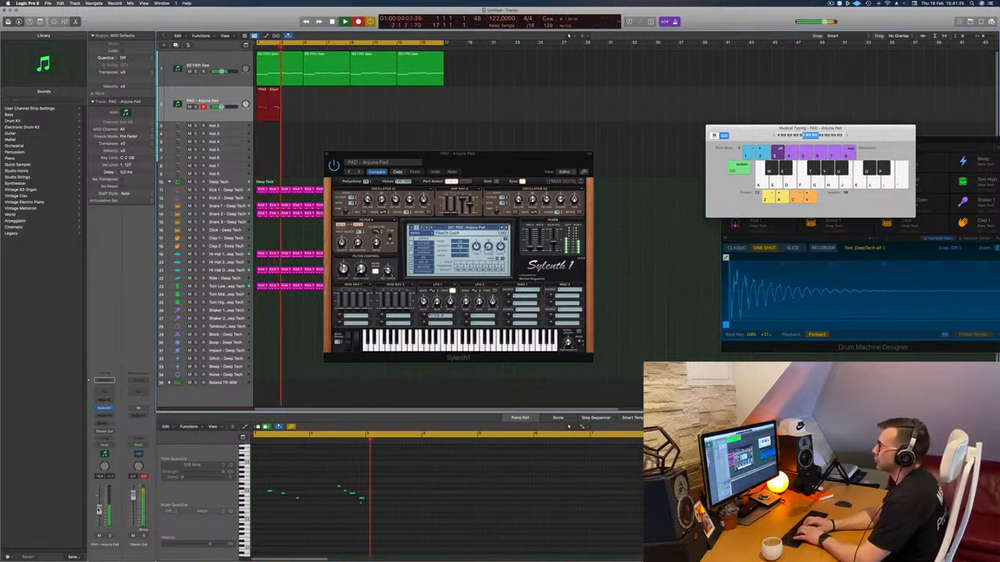
{"action": "key", "text": "j"}
{"action": "key", "text": "k"}
{"action": "key", "text": "l"}
{"action": "key", "text": "f"}
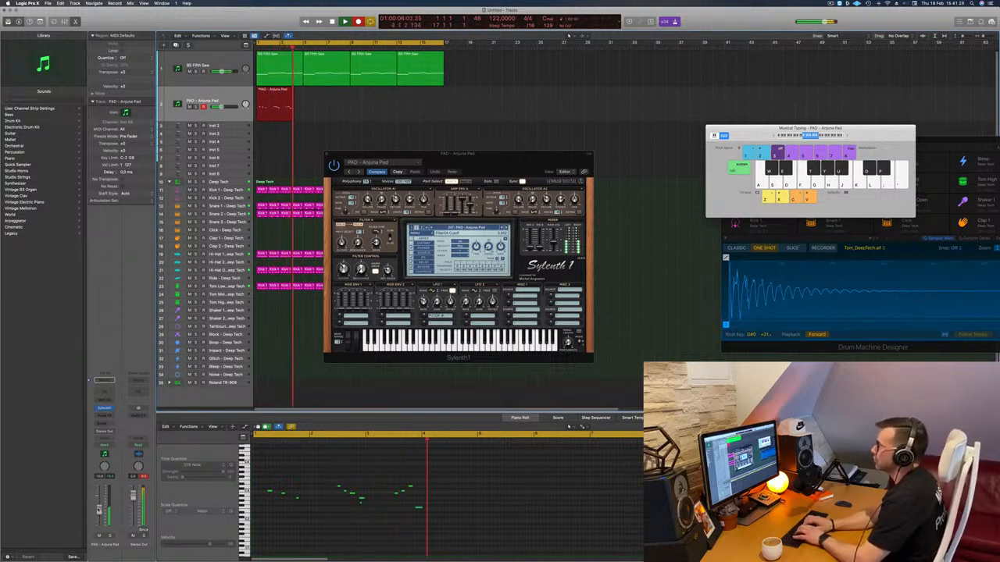
{"action": "key", "text": "k"}
{"action": "key", "text": "f"}
{"action": "key", "text": "l"}
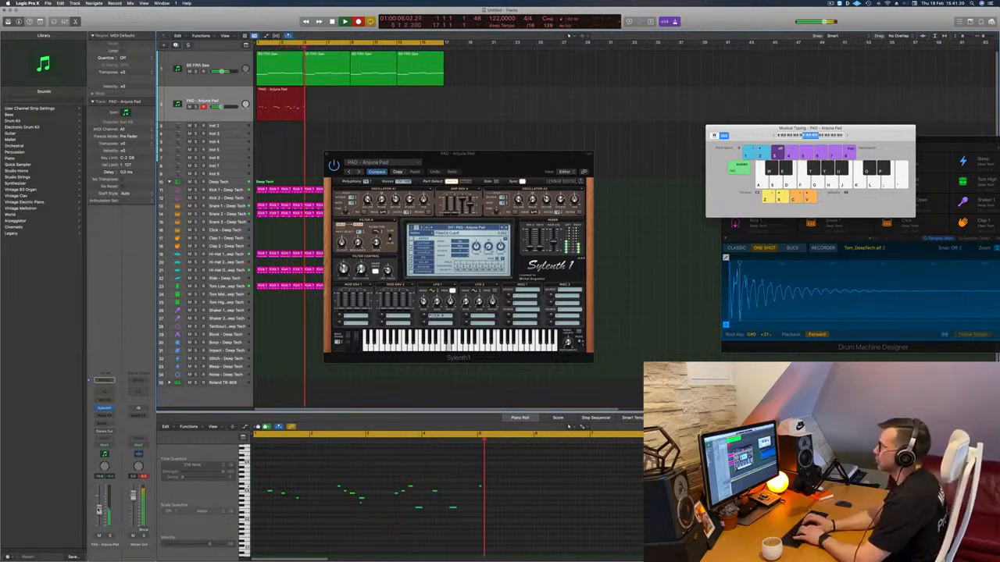
{"action": "key", "text": "k"}
{"action": "key", "text": "j"}
{"action": "key", "text": "h"}
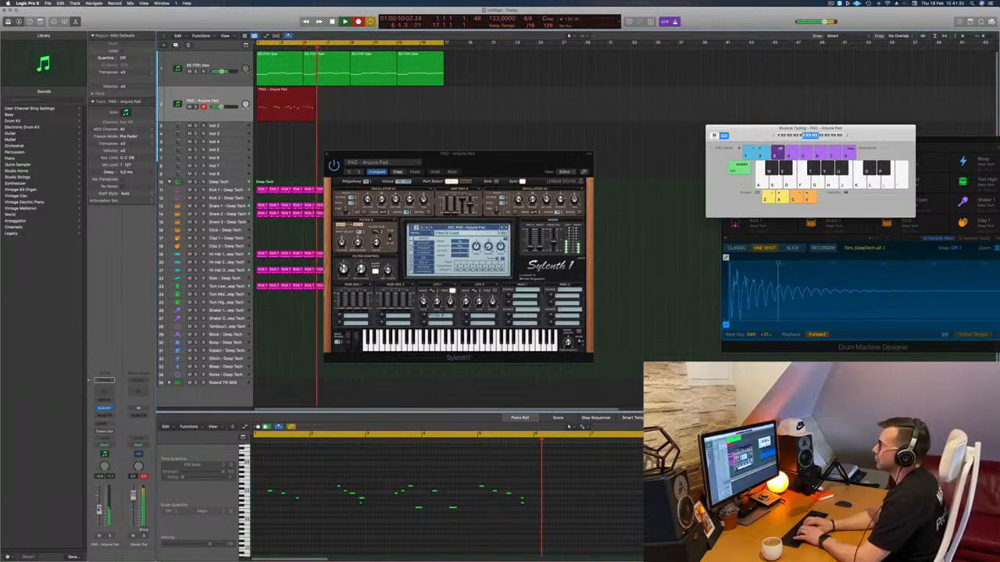
{"action": "key", "text": "l"}
{"action": "key", "text": "j"}
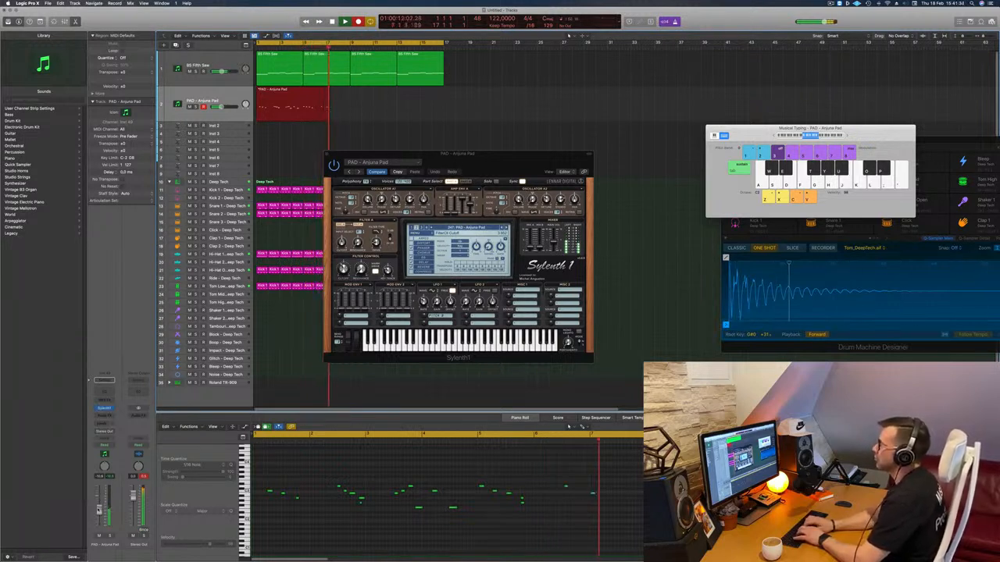
{"action": "key", "text": "k"}
{"action": "key", "text": "l"}
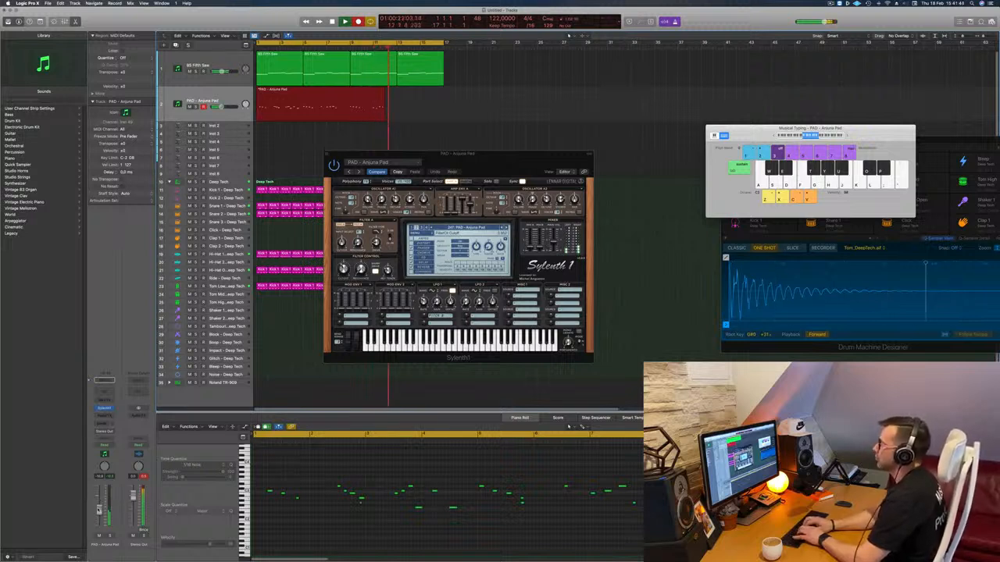
{"action": "key", "text": "space"}
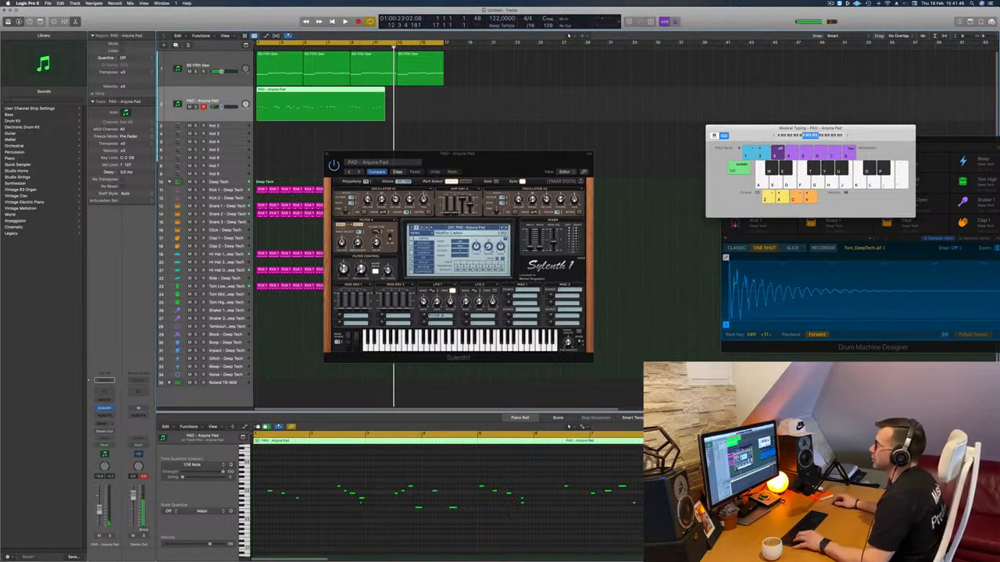
Step: Keep only the part of the recorded PAD - Anjuna Pad region from bar 9 onward and move it to bar 1
{"action": "left_click", "coordinate": [348, 93], "text": "super"}
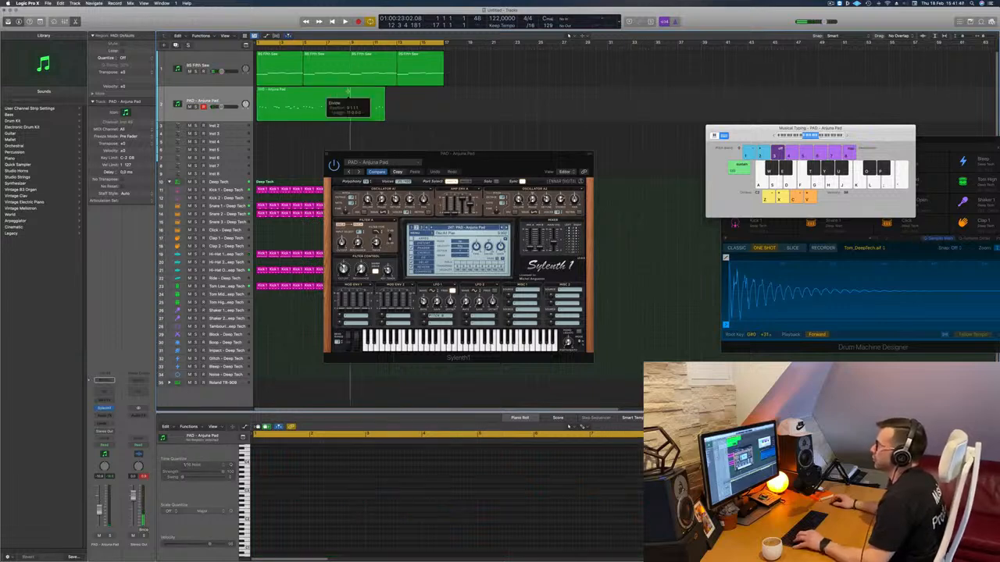
{"action": "left_click", "coordinate": [331, 95]}
{"action": "key", "text": "Delete"}
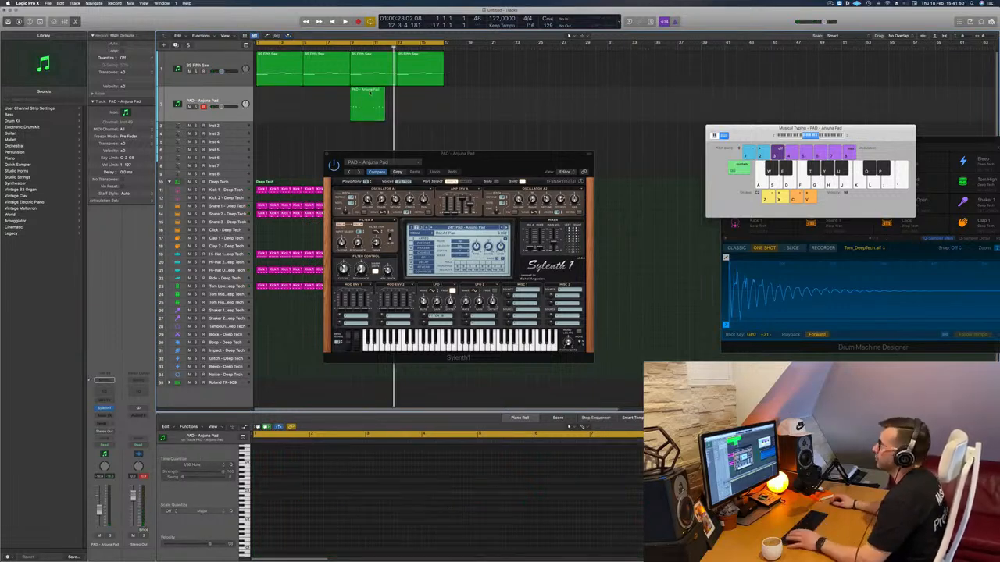
{"action": "left_click_drag", "start_coordinate": [370, 92], "coordinate": [278, 97]}
Step: Play the loop and examine the note timing and pitches in the PAD - Anjuna Pad region
{"action": "key", "text": "space"}
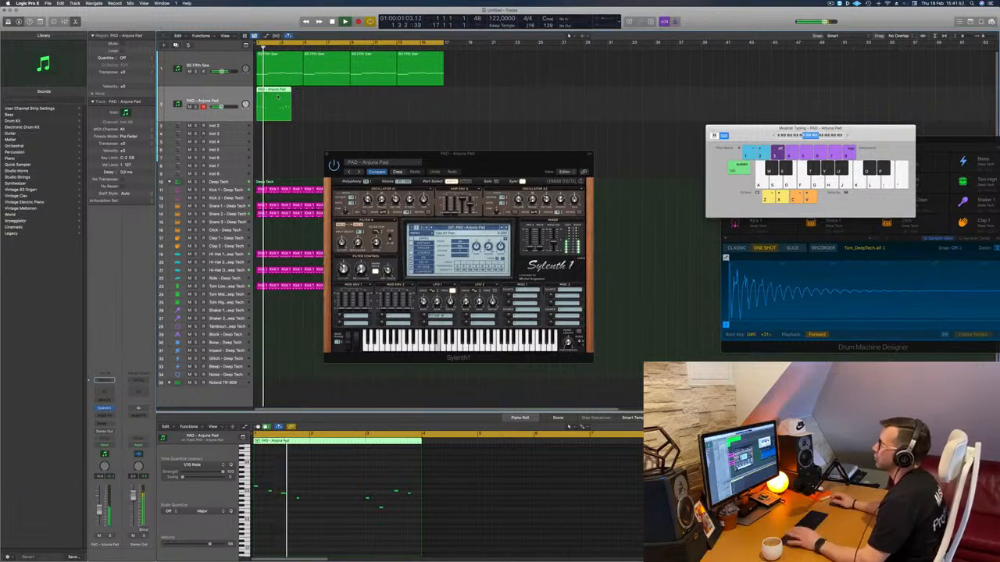
{"action": "left_click", "coordinate": [327, 110]}
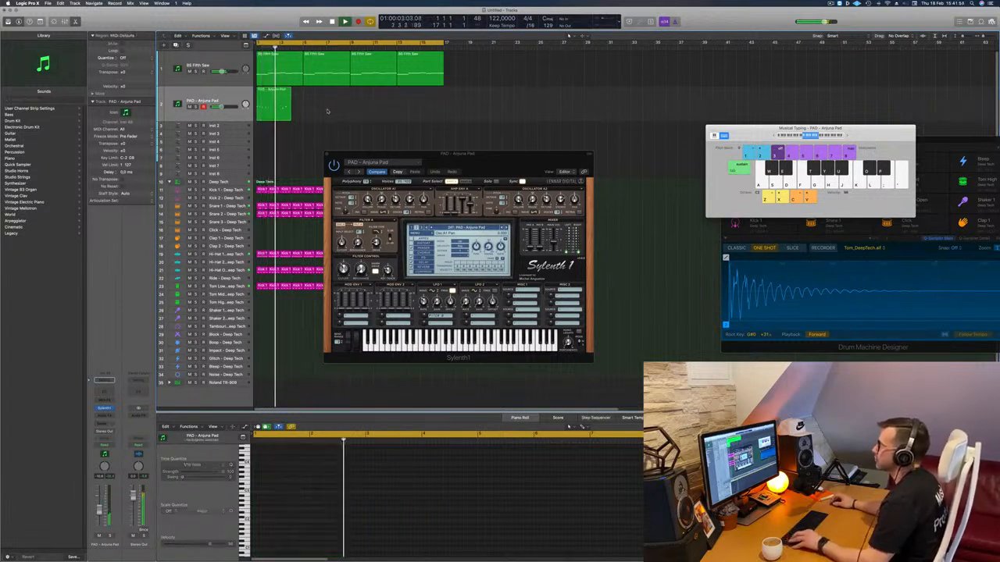
{"action": "scroll", "coordinate": [331, 108], "scroll_direction": "up", "scroll_amount": 2}
{"action": "scroll", "coordinate": [332, 108], "scroll_direction": "down", "scroll_amount": 2}
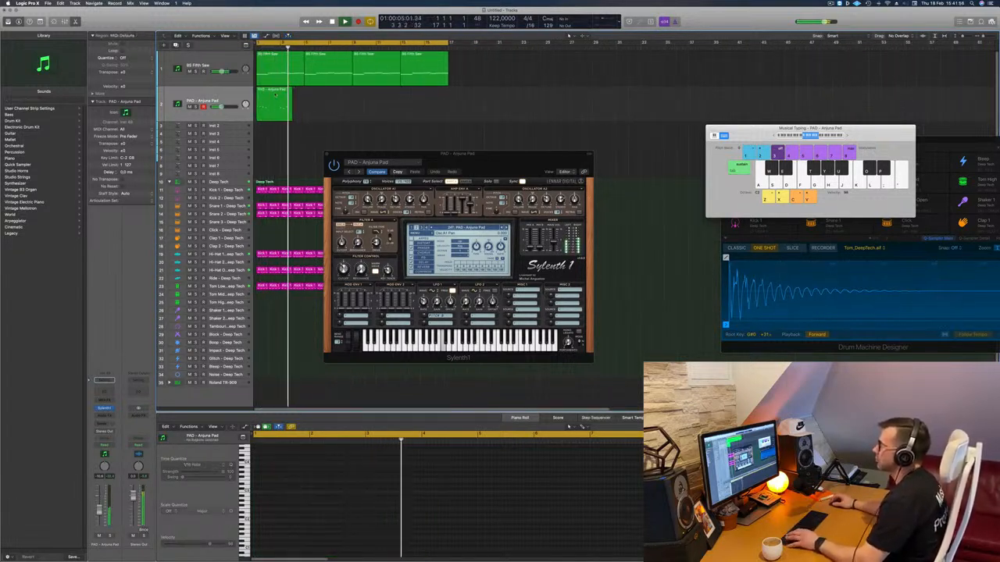
{"action": "left_click", "coordinate": [275, 106]}
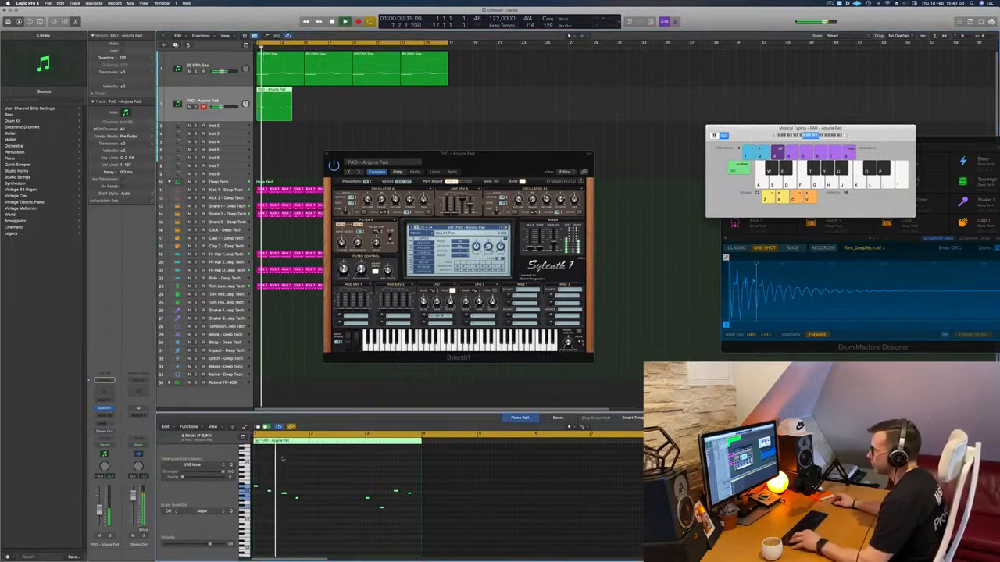
{"action": "scroll", "coordinate": [320, 465], "scroll_direction": "up", "scroll_amount": 3}
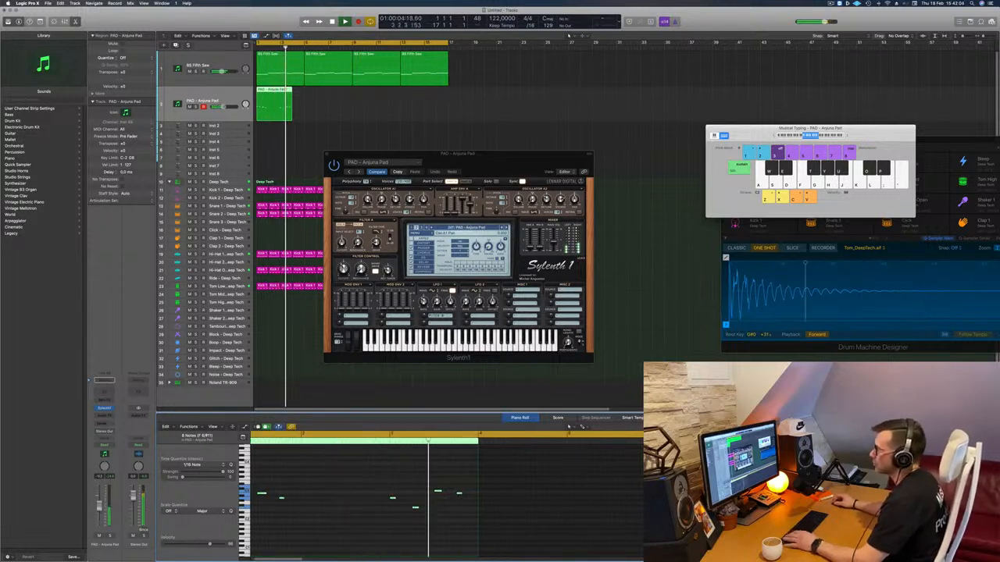
{"action": "left_click_drag", "start_coordinate": [457, 153], "coordinate": [414, 123]}
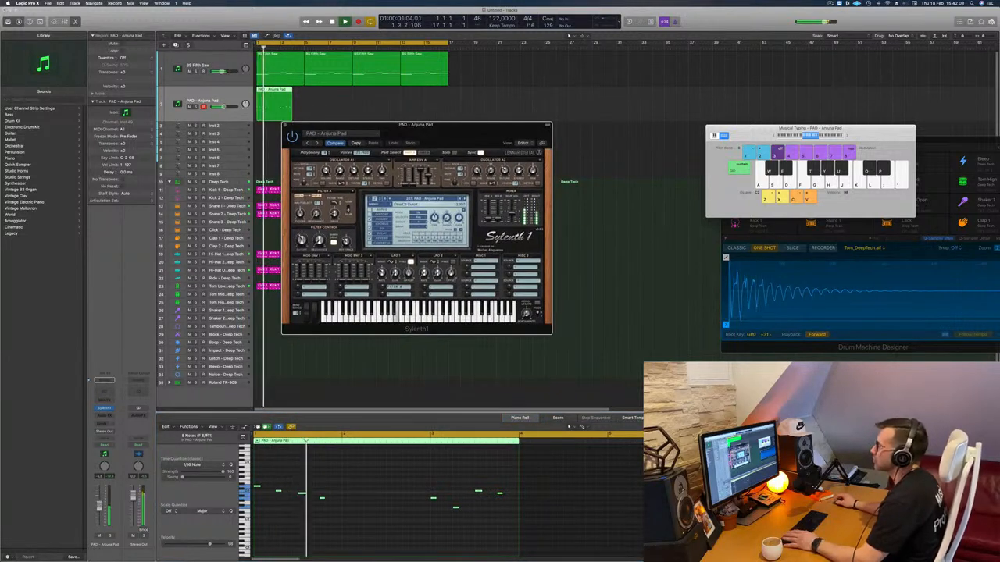
Step: Slightly adjust the filter control cutoff of the PAD - Anjuna Pad sound in Sylenth1
{"action": "left_click", "coordinate": [379, 206]}
{"action": "left_click", "coordinate": [491, 119]}
{"action": "key", "text": "Return"}
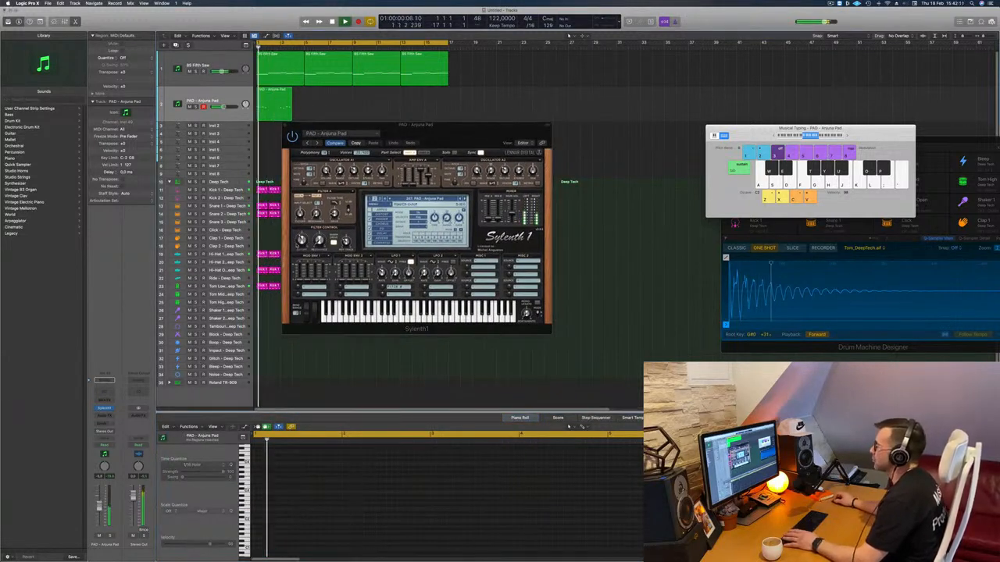
{"action": "left_click_drag", "start_coordinate": [302, 241], "coordinate": [303, 239]}
{"action": "left_click_drag", "start_coordinate": [427, 149], "coordinate": [494, 207]}
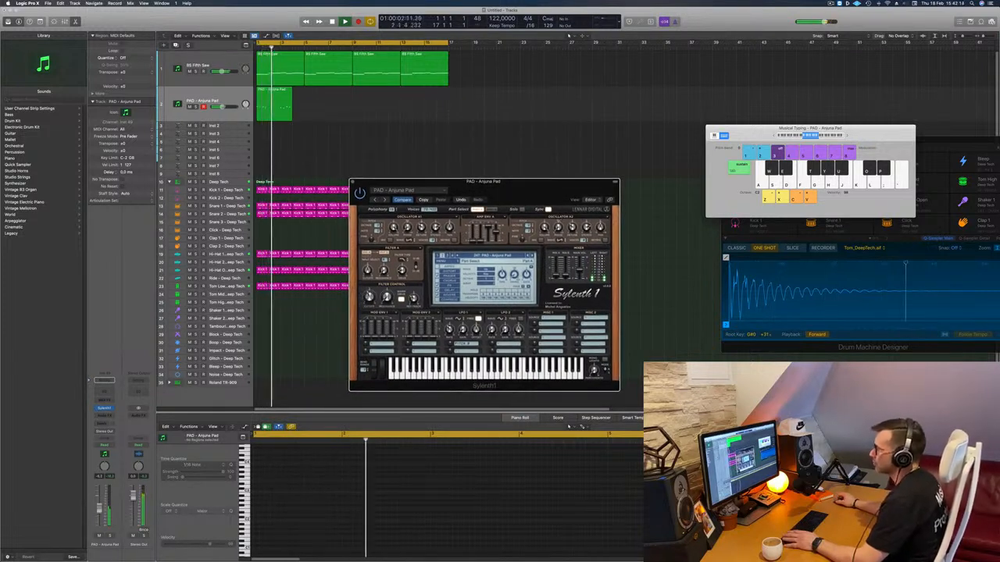
{"action": "left_click", "coordinate": [130, 461]}
Step: Copy the PAD - Anjuna Pad region to bars 5, 9 and 13 to cover the 16-bar loop
{"action": "left_click", "coordinate": [284, 108]}
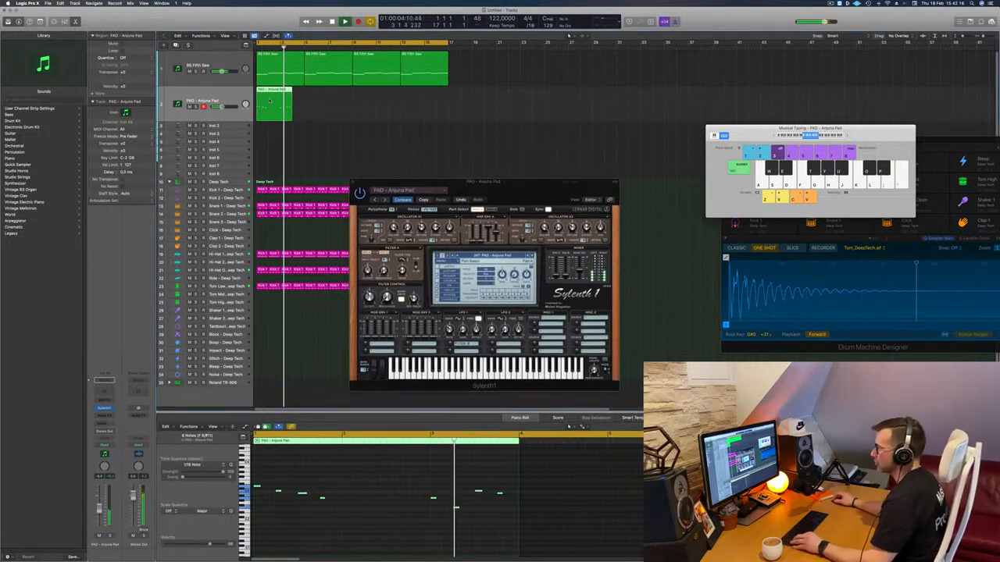
{"action": "left_click_drag", "start_coordinate": [284, 108], "coordinate": [365, 100]}
{"action": "left_click", "coordinate": [272, 105], "text": "shift"}
Step: Duplicate the BS Fifth Saw track and copy its first four-bar region onto the new track at bar 1
{"action": "left_click", "coordinate": [217, 64]}
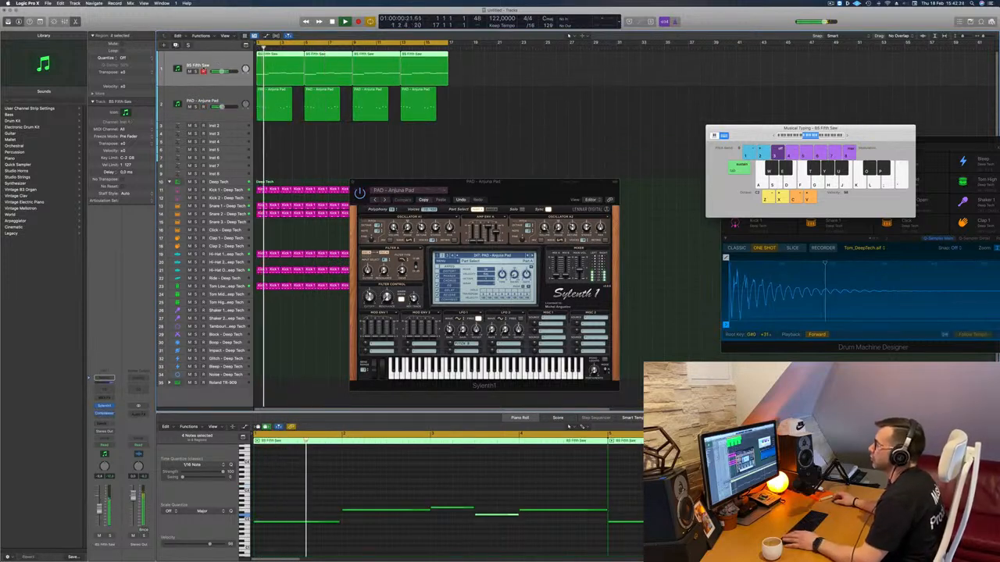
{"action": "key", "text": "super+d"}
{"action": "left_click_drag", "start_coordinate": [277, 72], "coordinate": [278, 106]}
Step: Copy the second bass note of the duplicated region to bar 1, stacked above the first note
{"action": "key", "text": "space"}
{"action": "scroll", "coordinate": [300, 454], "scroll_direction": "down", "scroll_amount": 1}
{"action": "left_click", "coordinate": [315, 497]}
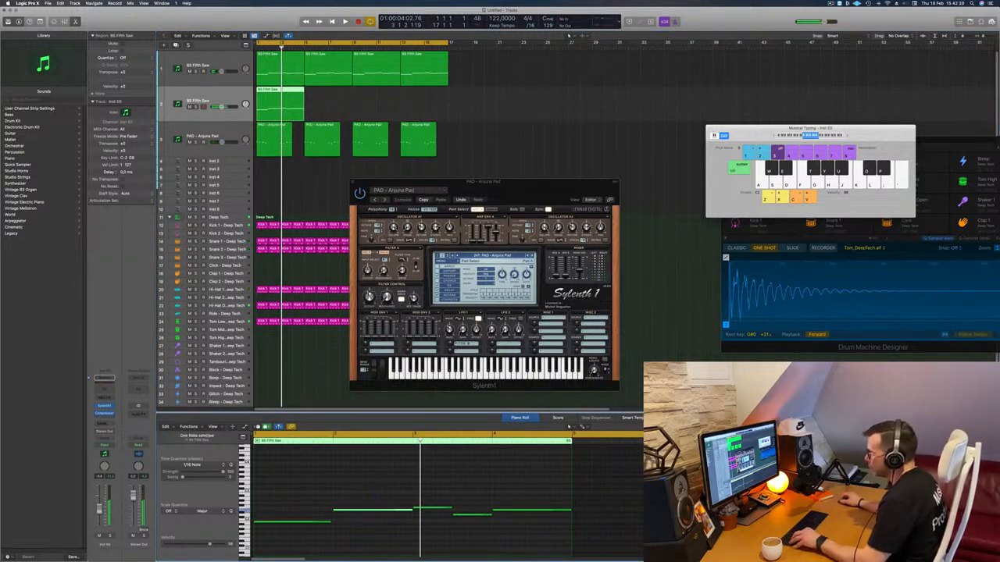
{"action": "left_click_drag", "start_coordinate": [358, 511], "coordinate": [282, 518]}
{"action": "scroll", "coordinate": [409, 484], "scroll_direction": "down", "scroll_amount": 2}
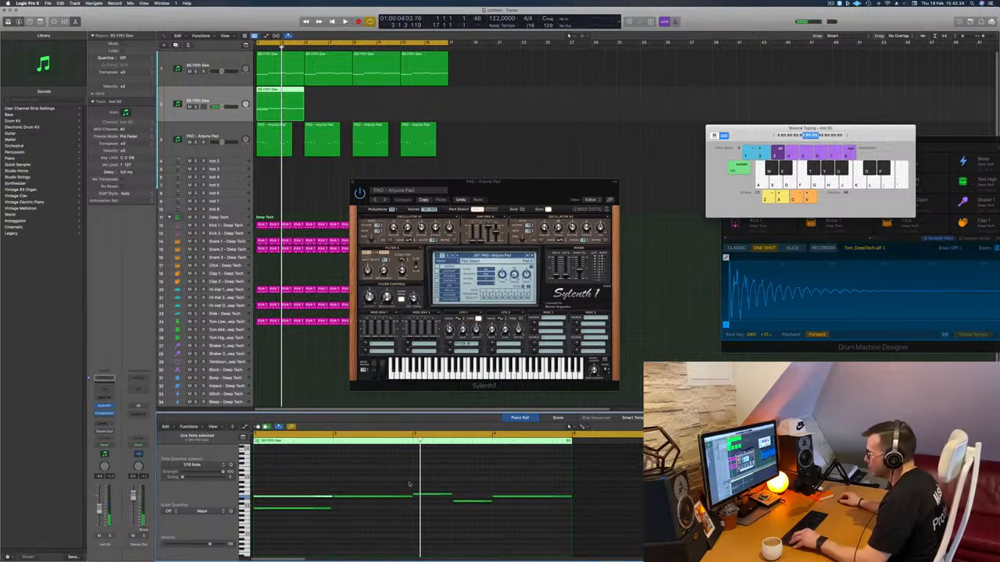
Step: Delete the remaining notes of the duplicated region and stretch the two stacked notes across the full four bars
{"action": "left_click_drag", "start_coordinate": [380, 486], "coordinate": [538, 535]}
{"action": "key", "text": "Delete"}
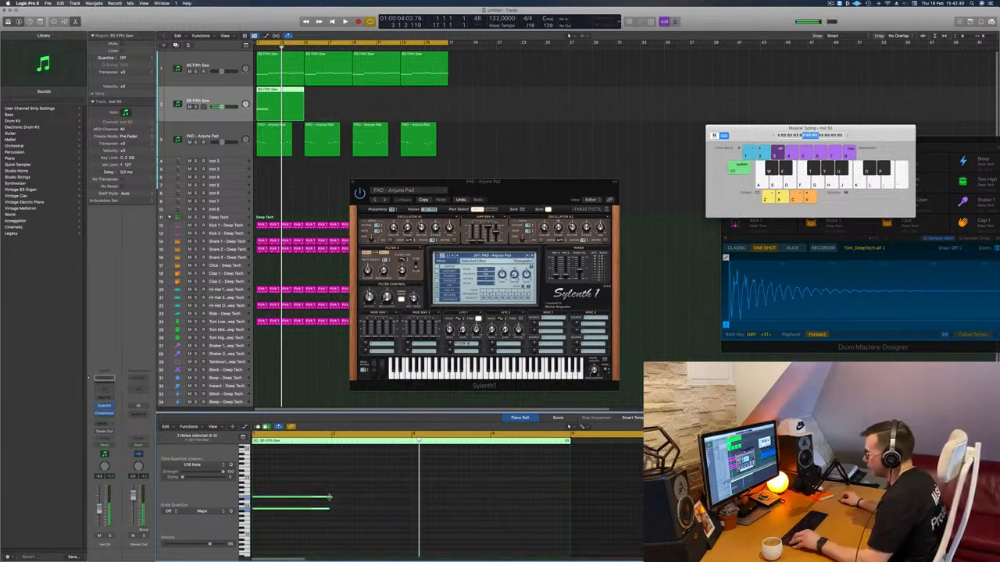
{"action": "left_click_drag", "start_coordinate": [329, 497], "coordinate": [568, 498]}
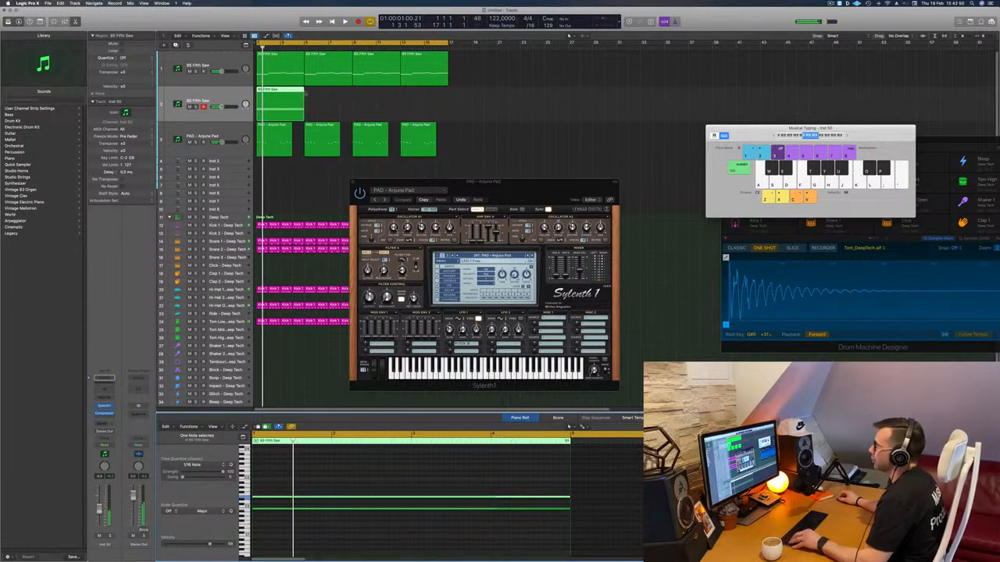
Step: Replace Sylenth1 on the duplicated bass track with a stereo Retro Synth and play the loop with it
{"action": "left_click", "coordinate": [112, 406]}
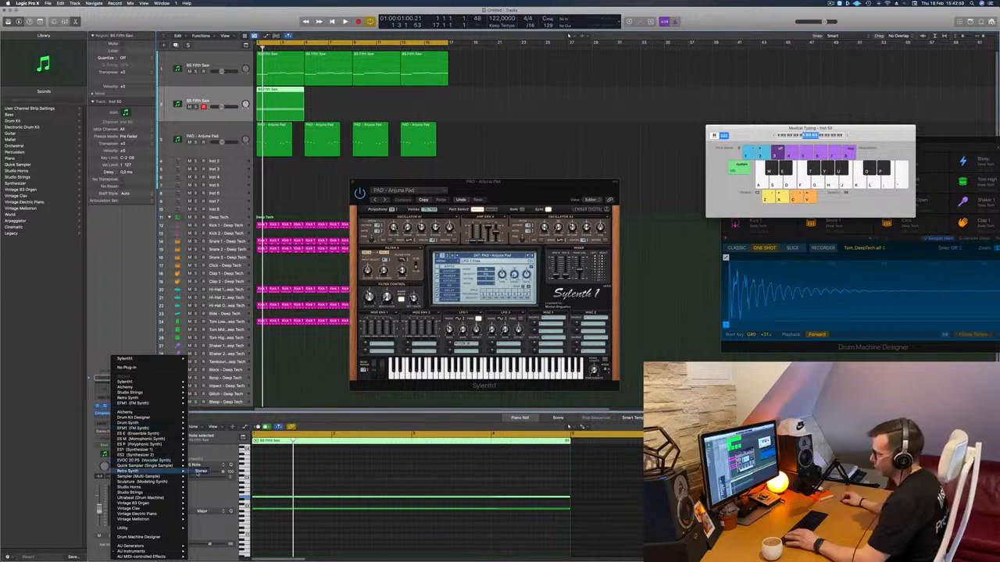
{"action": "left_click", "coordinate": [200, 472]}
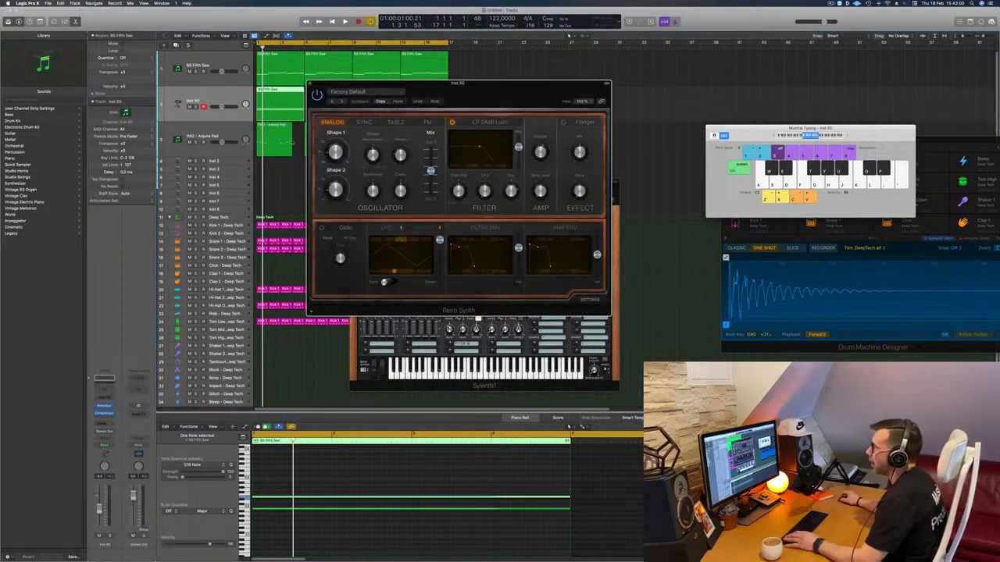
{"action": "key", "text": "space"}
{"action": "left_click_drag", "start_coordinate": [457, 84], "coordinate": [660, 81]}
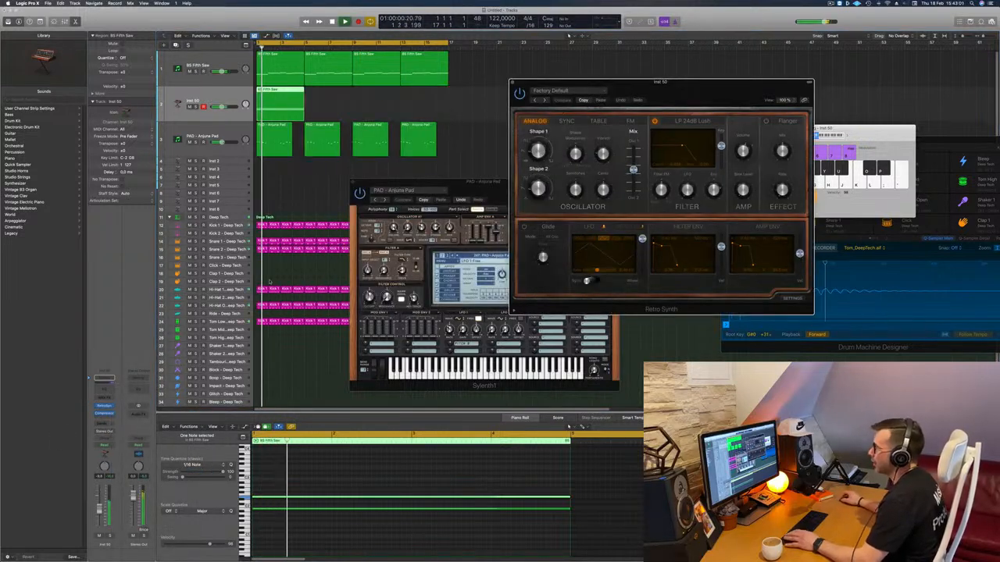
Step: Add the Arpeggiator MIDI effect to the Retro Synth track and audition the arpeggiated notes
{"action": "left_click", "coordinate": [104, 399]}
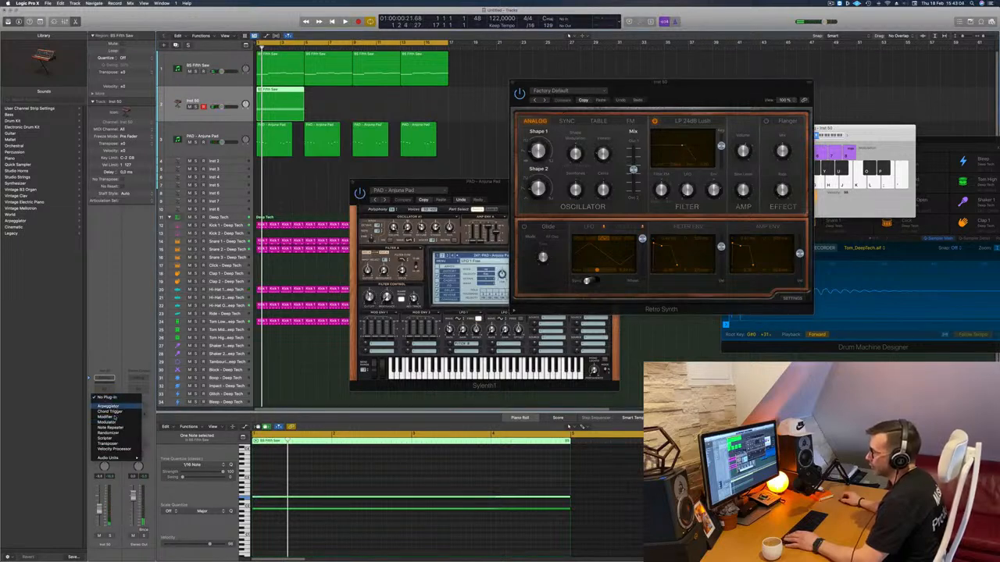
{"action": "left_click", "coordinate": [121, 407]}
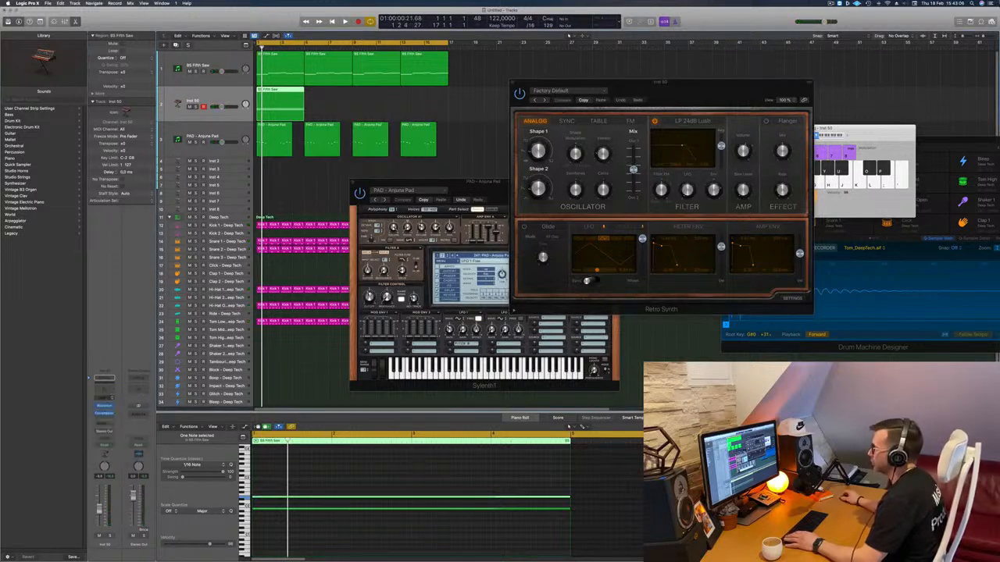
{"action": "left_click_drag", "start_coordinate": [503, 92], "coordinate": [628, 80]}
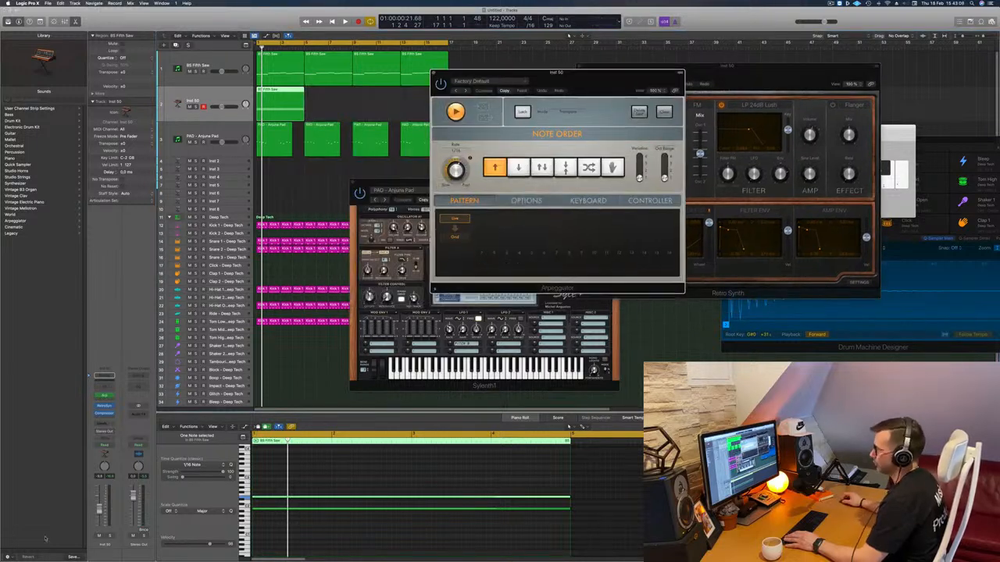
{"action": "key", "text": "space"}
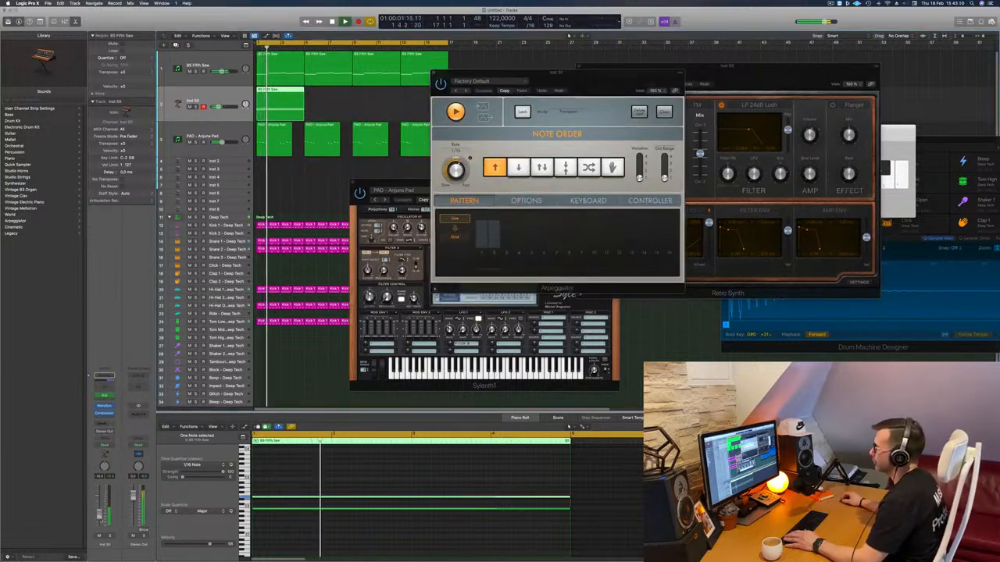
{"action": "left_click_drag", "start_coordinate": [589, 80], "coordinate": [760, 133]}
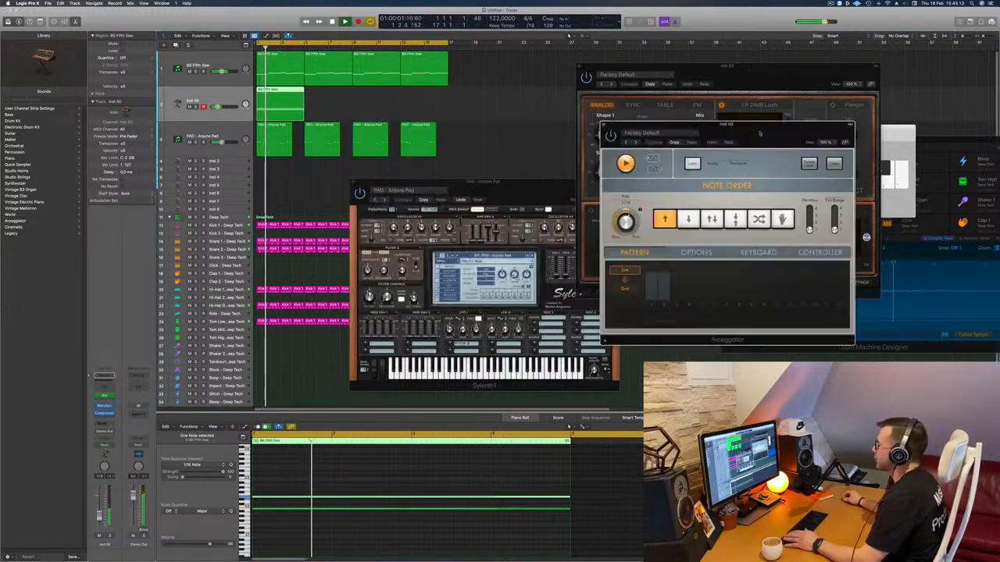
Step: Add a Channel EQ to the Retro Synth track with a 48 dB/Oct high cut at 865 Hz and a low cut at 304 Hz
{"action": "left_click", "coordinate": [111, 385]}
{"action": "left_click", "coordinate": [770, 116]}
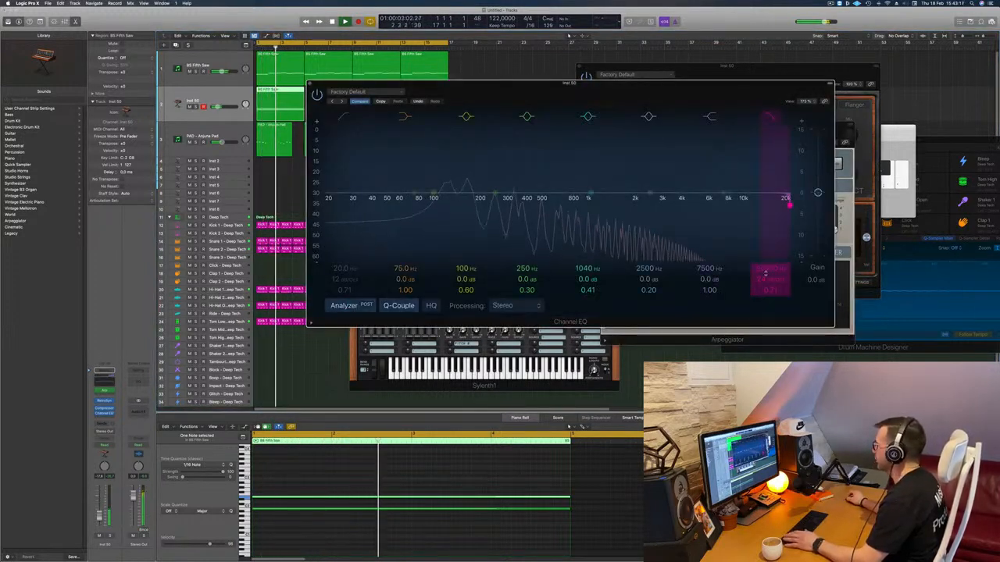
{"action": "left_click_drag", "start_coordinate": [766, 280], "coordinate": [767, 325]}
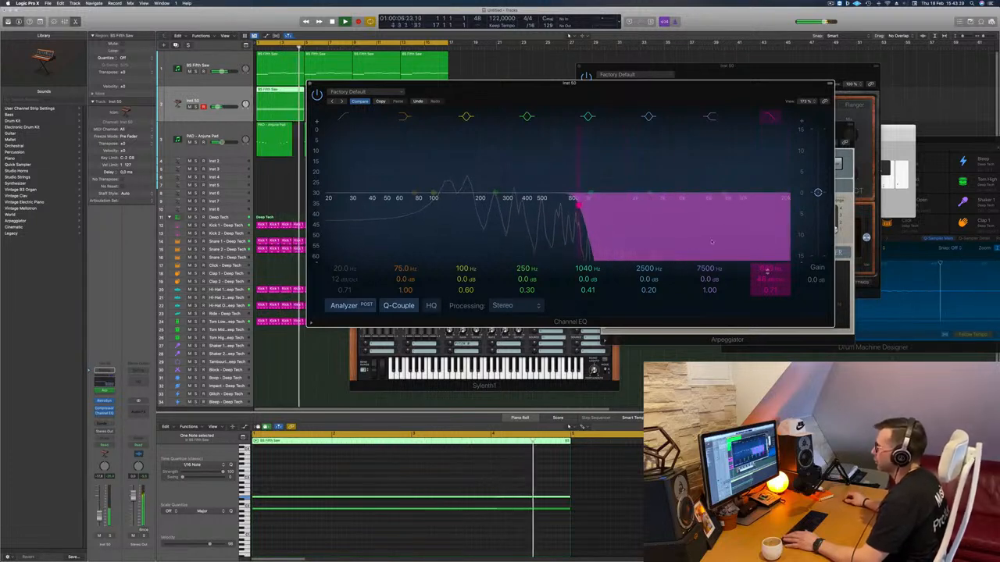
{"action": "left_click_drag", "start_coordinate": [336, 165], "coordinate": [520, 143]}
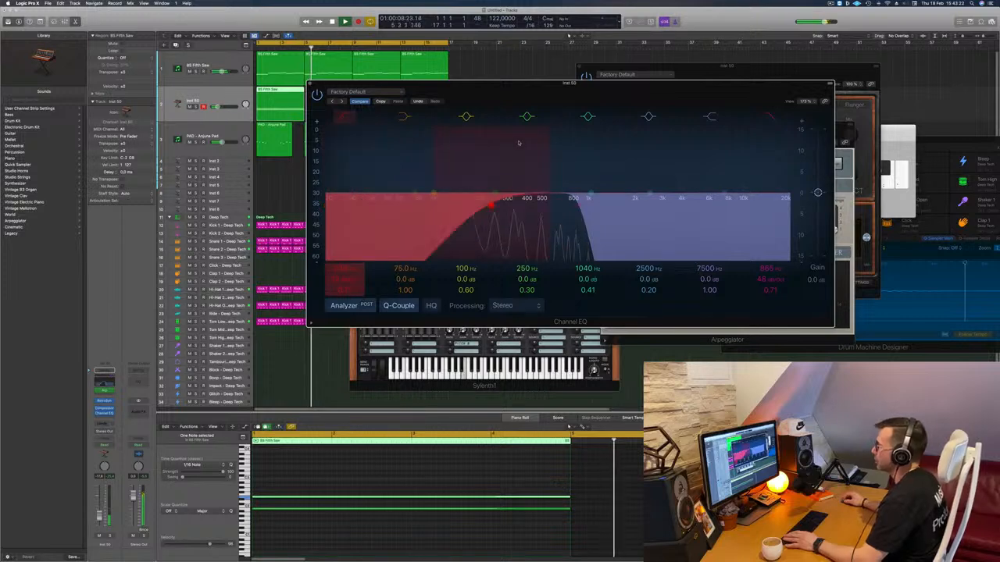
{"action": "left_click_drag", "start_coordinate": [559, 82], "coordinate": [876, 111]}
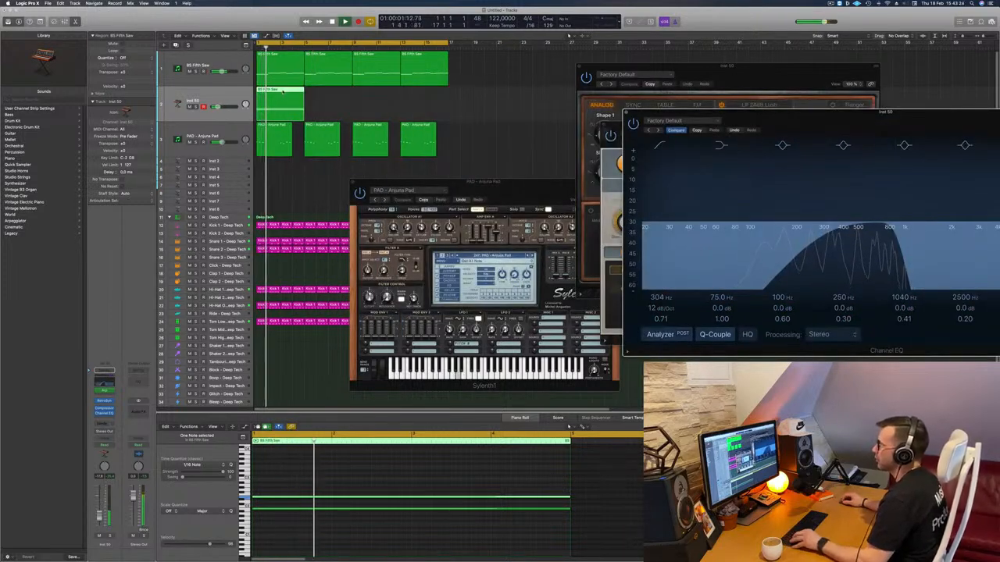
Step: Copy the four-bar Retro Synth region until the track fills all 16 bars
{"action": "left_click_drag", "start_coordinate": [287, 97], "coordinate": [331, 97]}
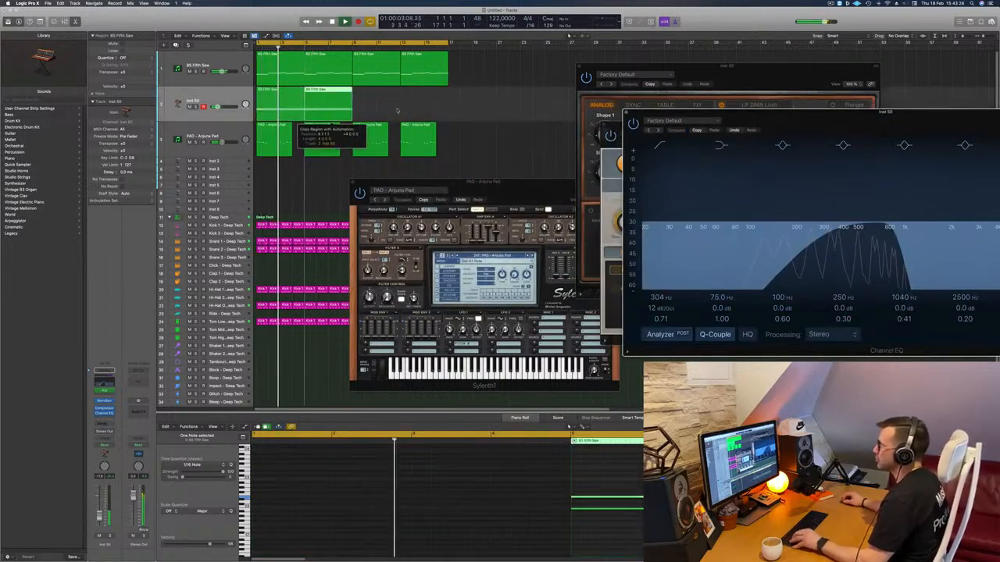
{"action": "left_click_drag", "start_coordinate": [397, 111], "coordinate": [381, 99]}
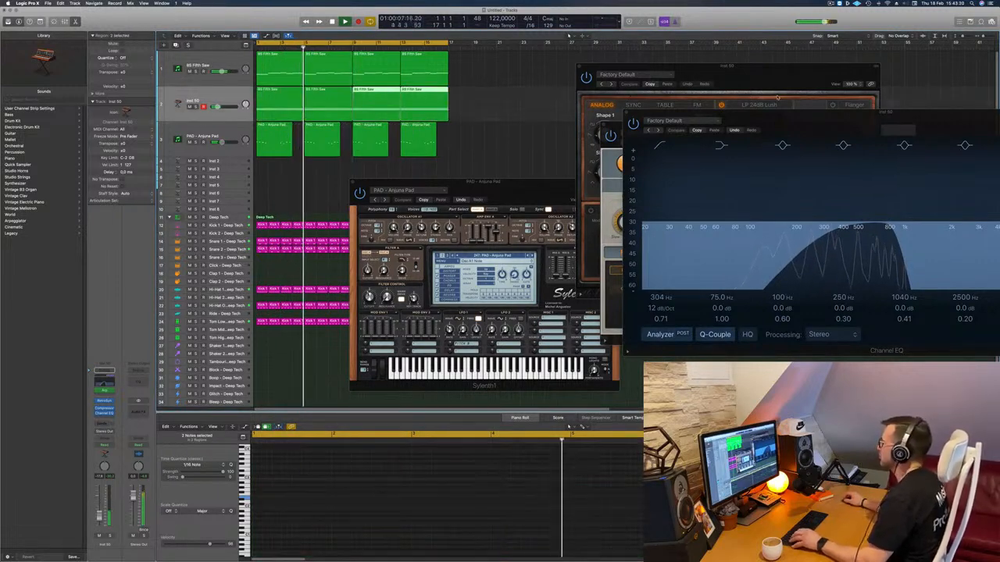
Step: Play the loop with the filtered arpeggio, and close the Channel EQ and Sylenth1 windows
{"action": "left_click_drag", "start_coordinate": [771, 116], "coordinate": [658, 95]}
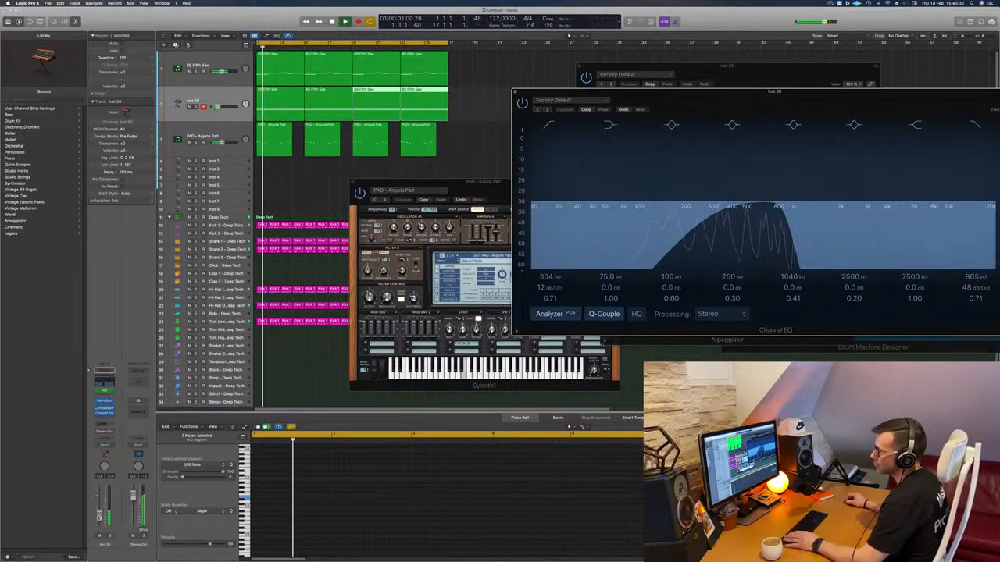
{"action": "left_click", "coordinate": [480, 133]}
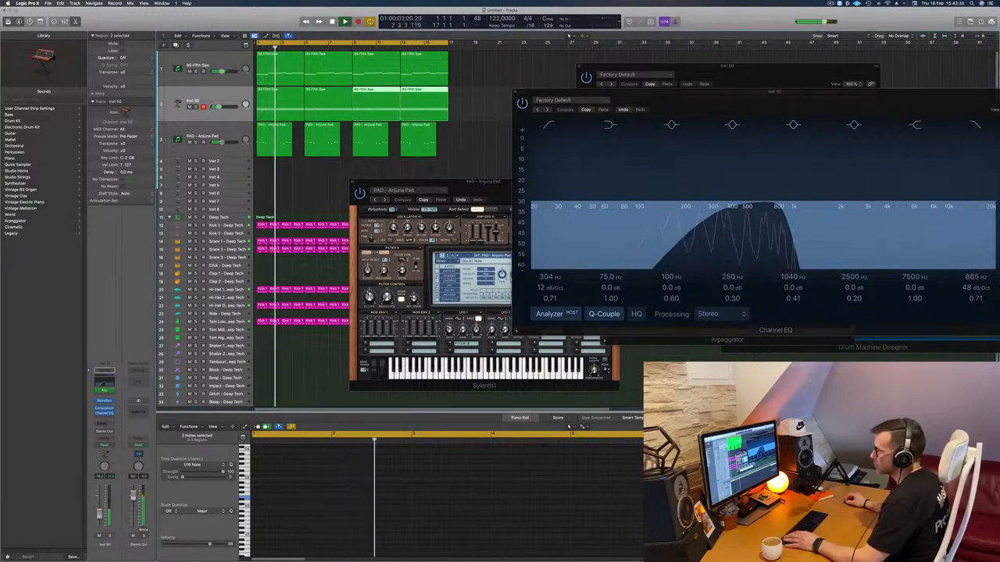
{"action": "left_click_drag", "start_coordinate": [703, 91], "coordinate": [588, 123]}
{"action": "key", "text": "space"}
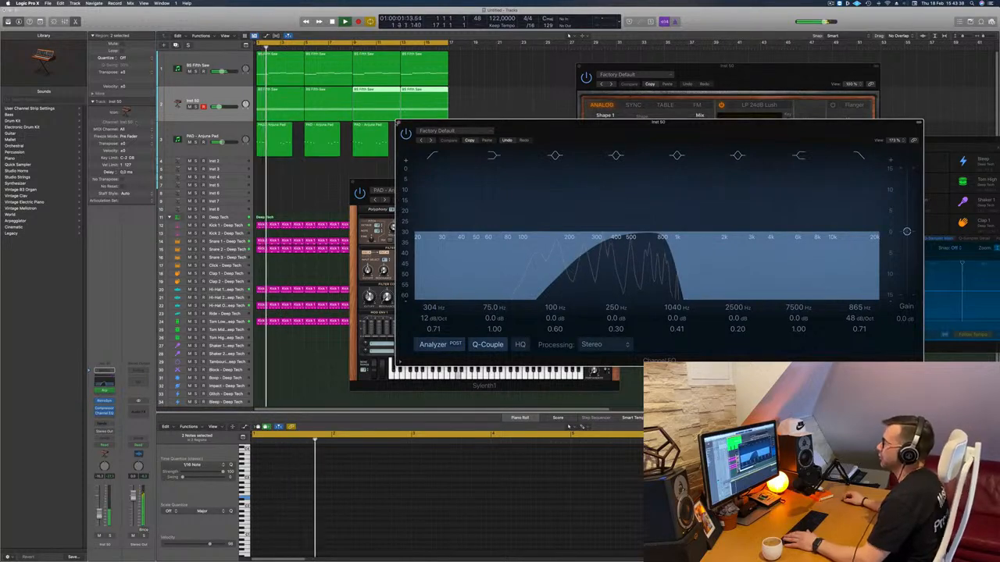
{"action": "left_click", "coordinate": [398, 123]}
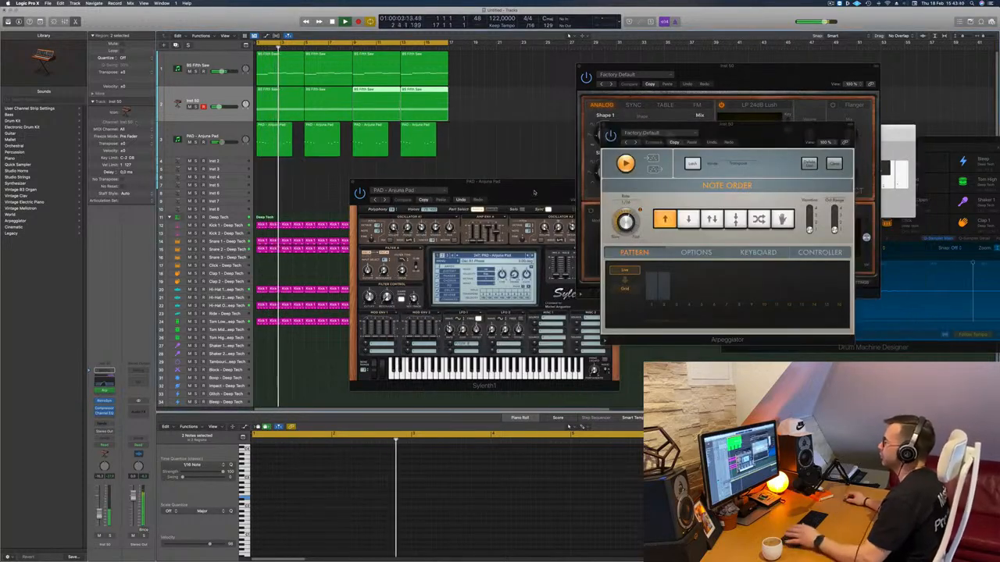
{"action": "left_click_drag", "start_coordinate": [379, 182], "coordinate": [361, 177]}
{"action": "left_click", "coordinate": [335, 186]}
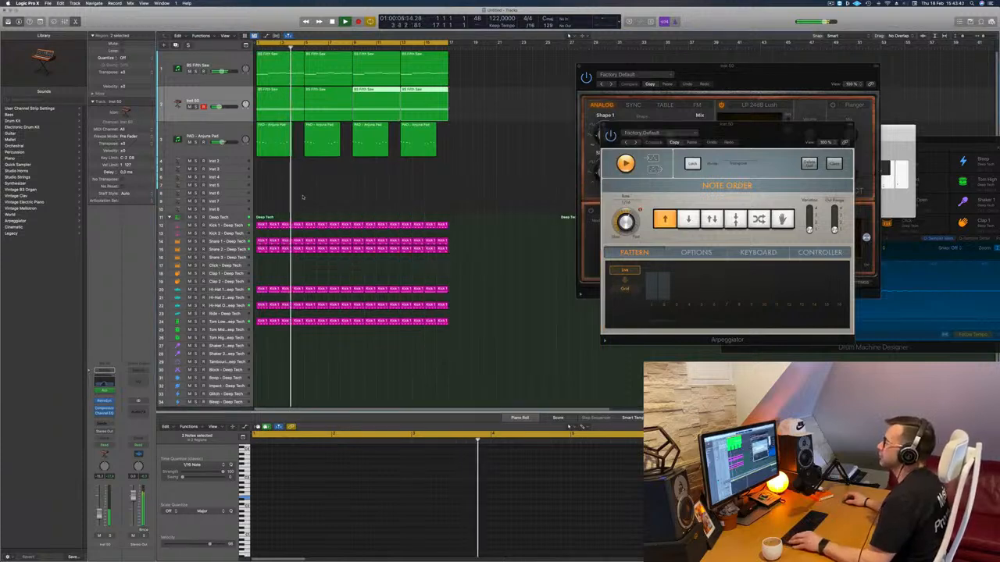
Step: Play the loop and listen to how the BS Fifth Saw bass, Anjuna Pad and low tom tracks work together
{"action": "scroll", "coordinate": [309, 200], "scroll_direction": "down", "scroll_amount": 1}
{"action": "scroll", "coordinate": [311, 188], "scroll_direction": "up", "scroll_amount": 2}
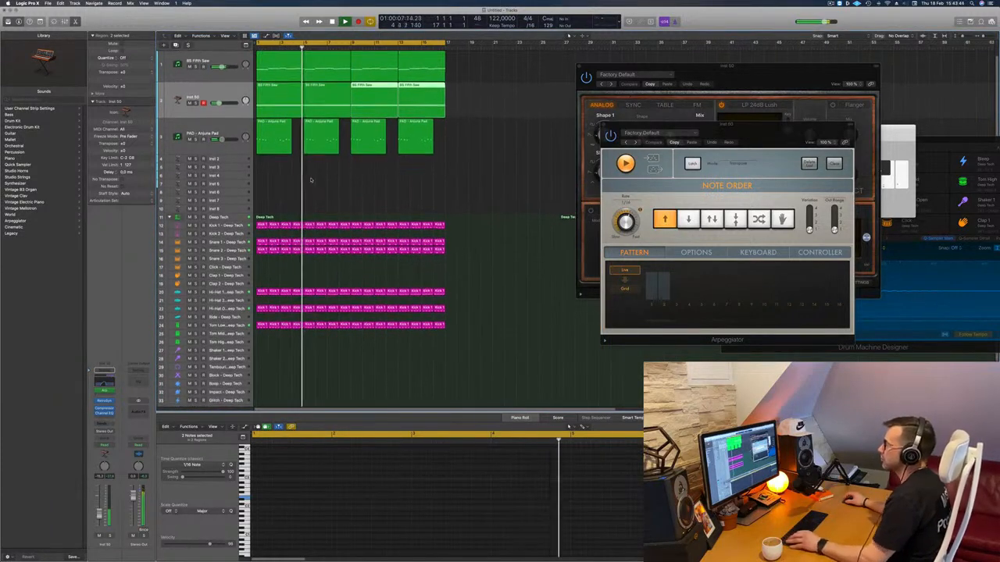
{"action": "left_click", "coordinate": [275, 74]}
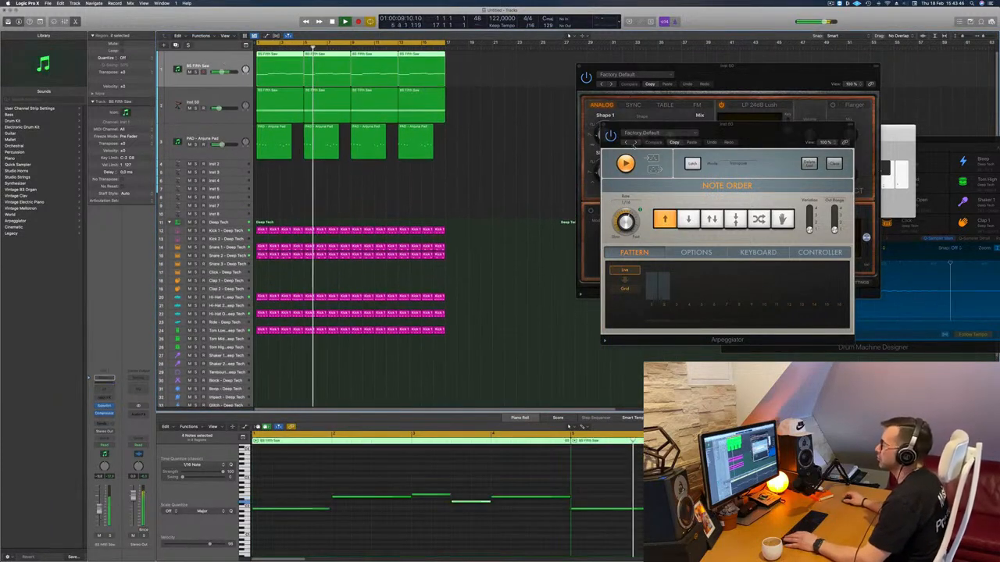
{"action": "left_click", "coordinate": [413, 188]}
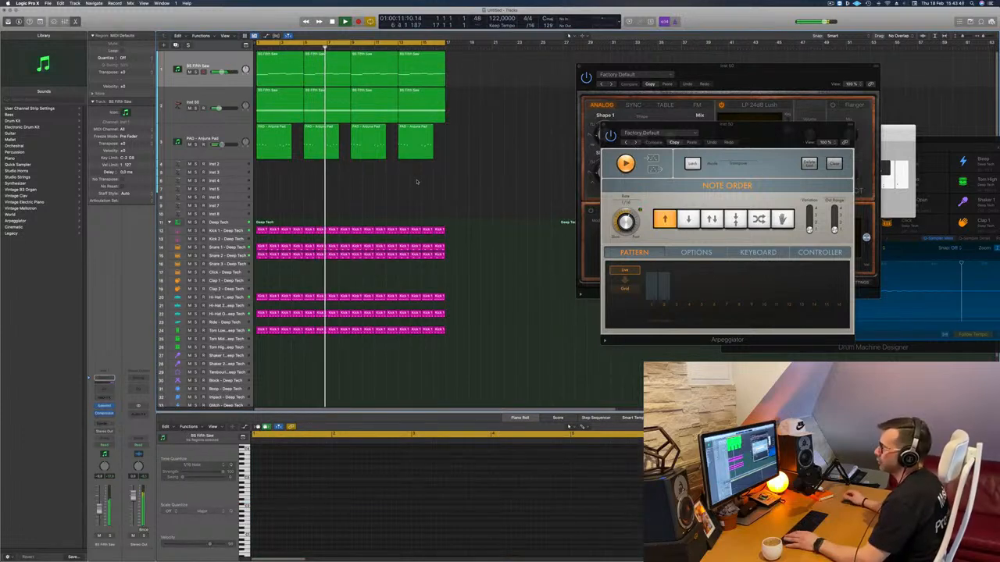
{"action": "scroll", "coordinate": [413, 182], "scroll_direction": "down", "scroll_amount": 2}
{"action": "scroll", "coordinate": [390, 181], "scroll_direction": "down", "scroll_amount": 2}
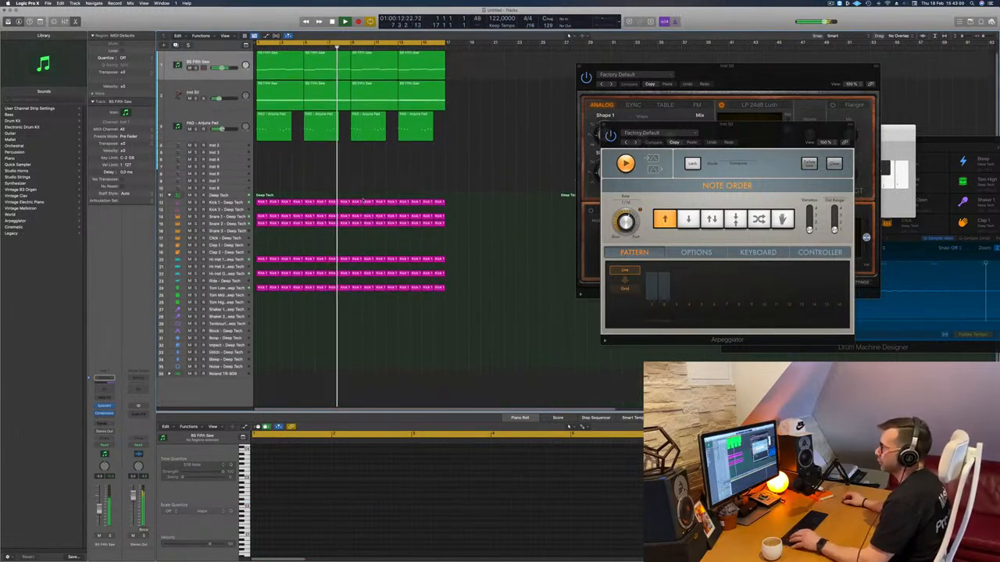
{"action": "key", "text": "space"}
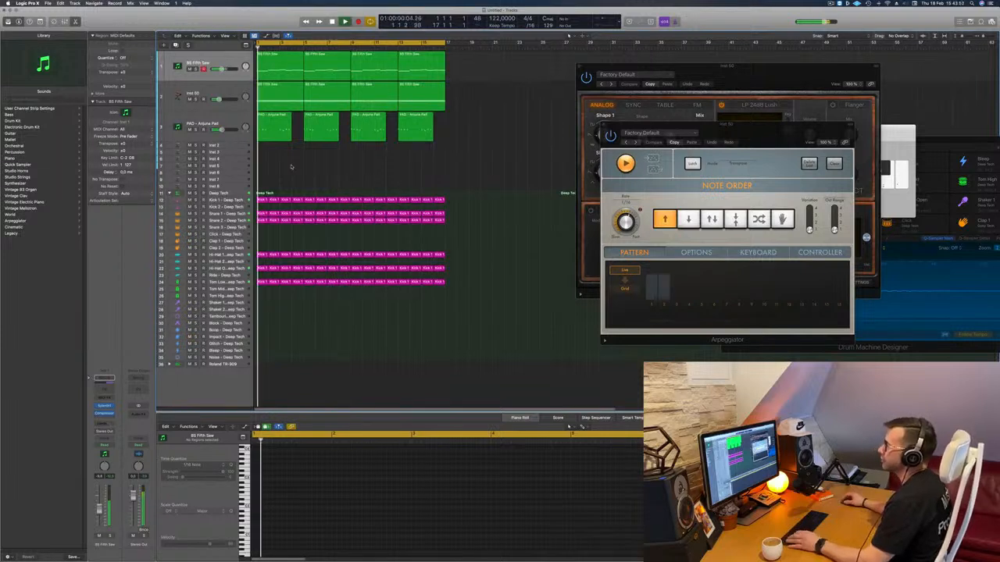
{"action": "left_click", "coordinate": [212, 134]}
{"action": "key", "text": "space"}
{"action": "key", "text": "space"}
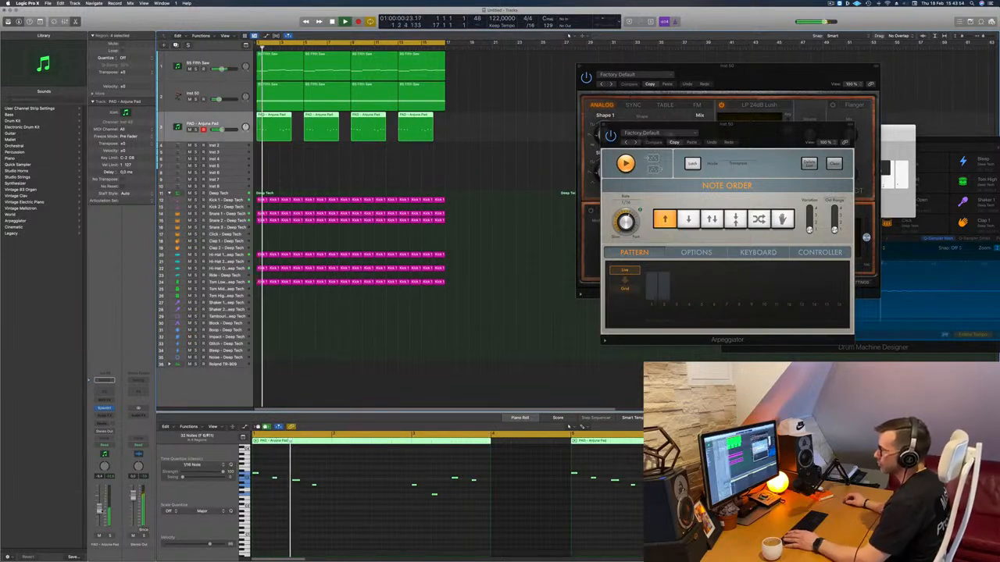
{"action": "left_click", "coordinate": [300, 171]}
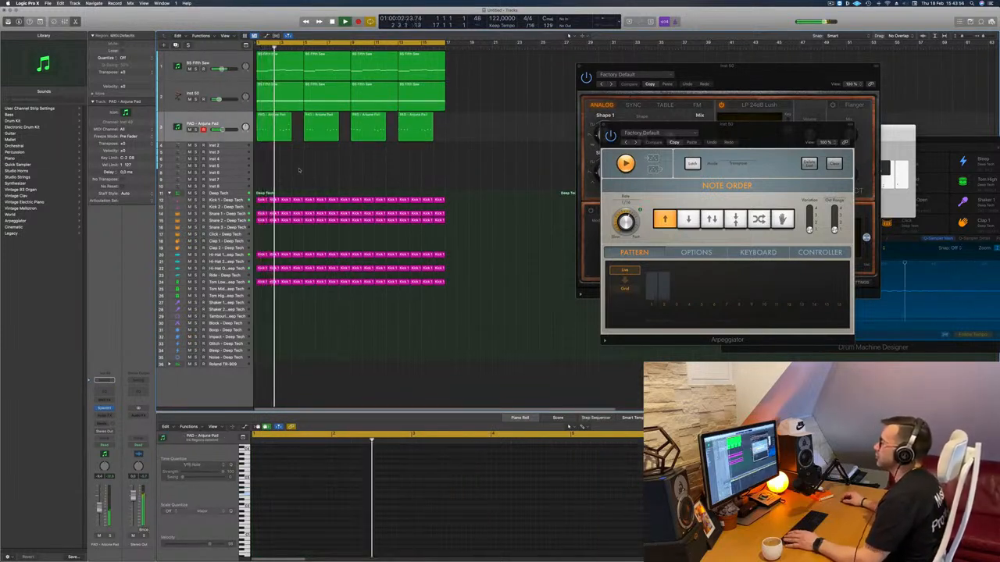
{"action": "left_click", "coordinate": [235, 146]}
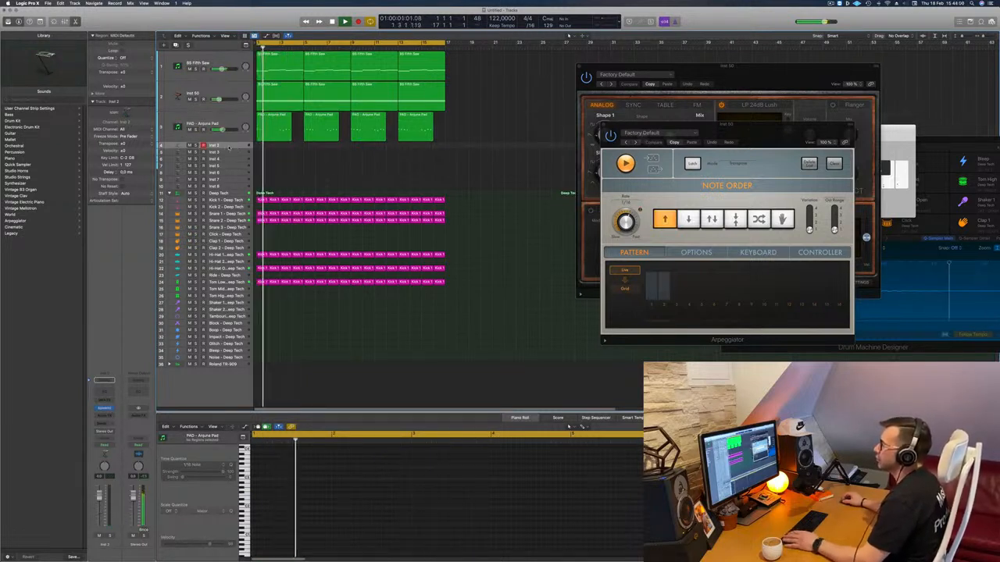
{"action": "left_click", "coordinate": [243, 283]}
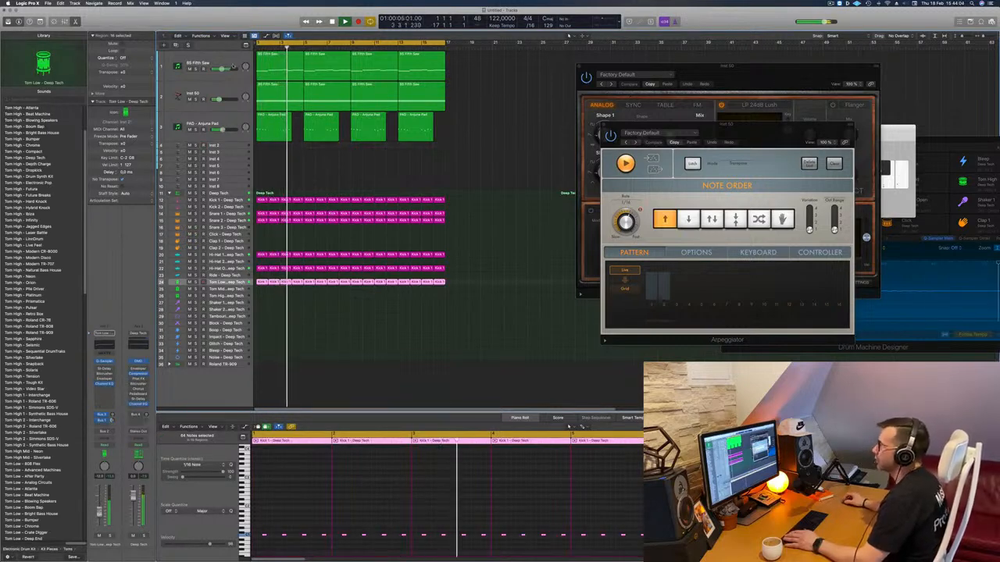
Step: Duplicate the BS Fifth Saw track with its settings and copy its four regions onto the new track
{"action": "left_click", "coordinate": [229, 62]}
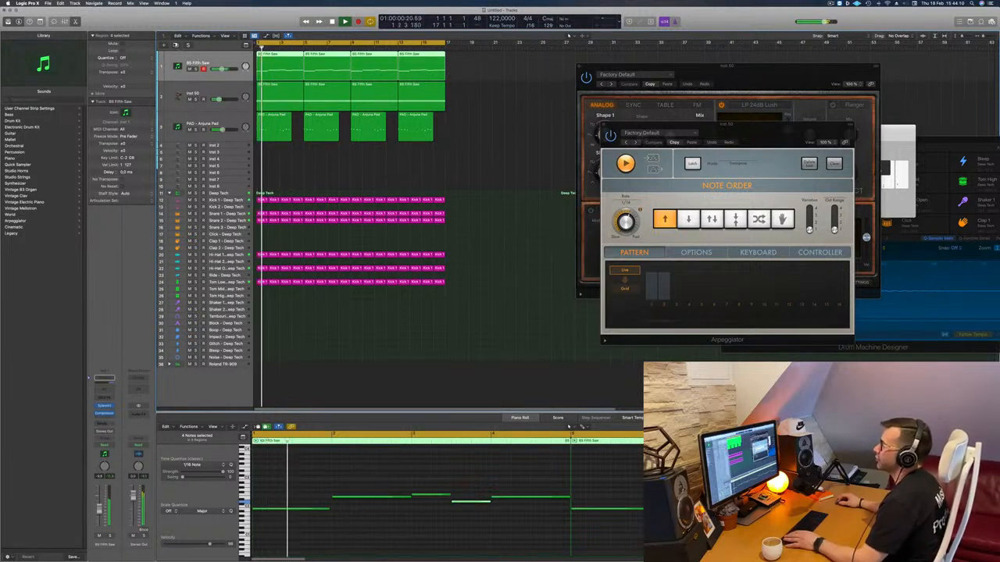
{"action": "key", "text": "super+d"}
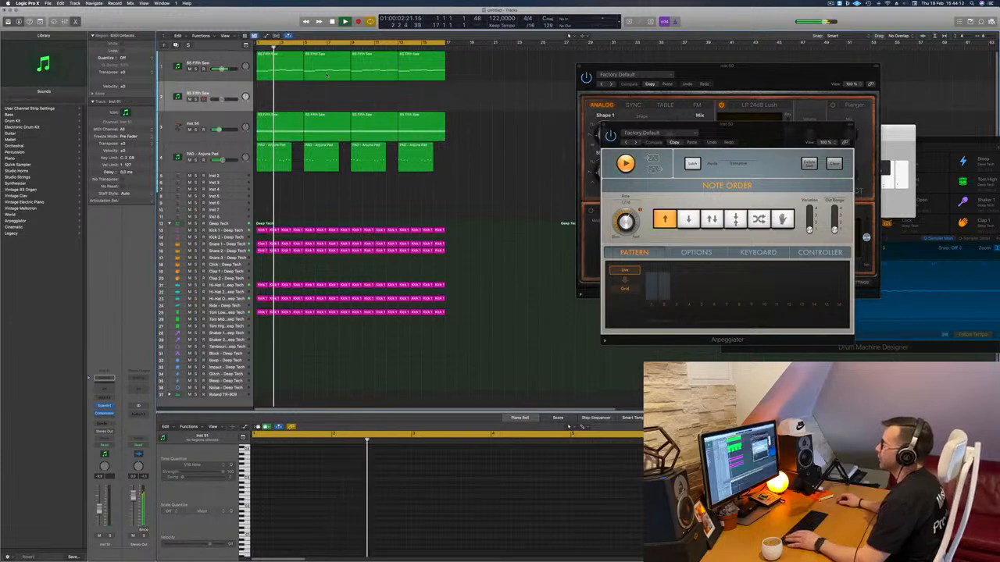
{"action": "key", "text": "Return"}
{"action": "left_click_drag", "start_coordinate": [286, 75], "coordinate": [290, 98], "text": "alt"}
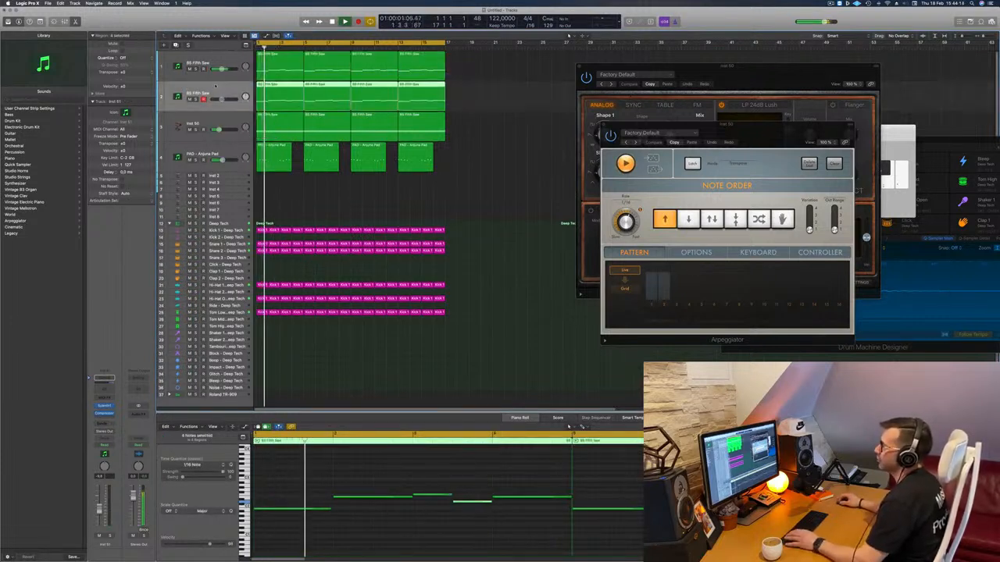
Step: Stop playback and delete the last three regions on the duplicated bass track, keeping only the first four-bar region
{"action": "key", "text": "space"}
{"action": "scroll", "coordinate": [260, 457], "scroll_direction": "down", "scroll_amount": 3}
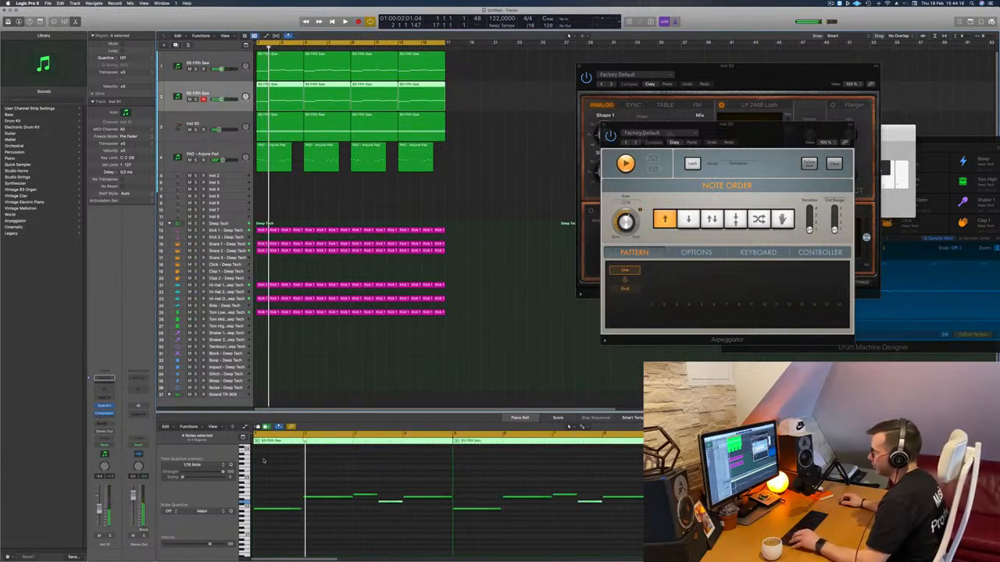
{"action": "left_click_drag", "start_coordinate": [495, 93], "coordinate": [329, 98]}
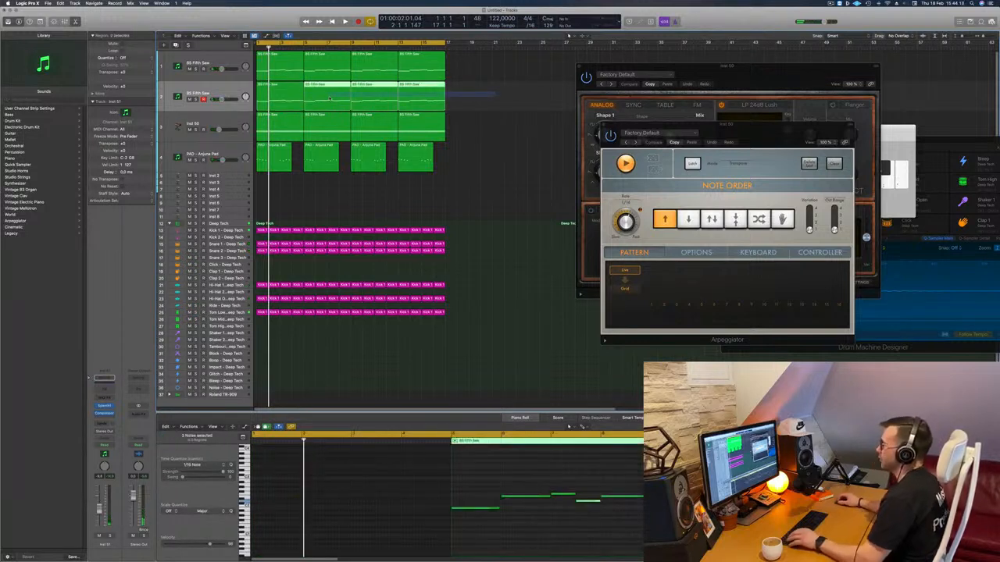
{"action": "key", "text": "BackSpace"}
Step: Shorten all the long notes in the duplicated bass region to short stabs, keeping their start positions and pitches
{"action": "left_click", "coordinate": [288, 99]}
{"action": "scroll", "coordinate": [356, 468], "scroll_direction": "down", "scroll_amount": 1}
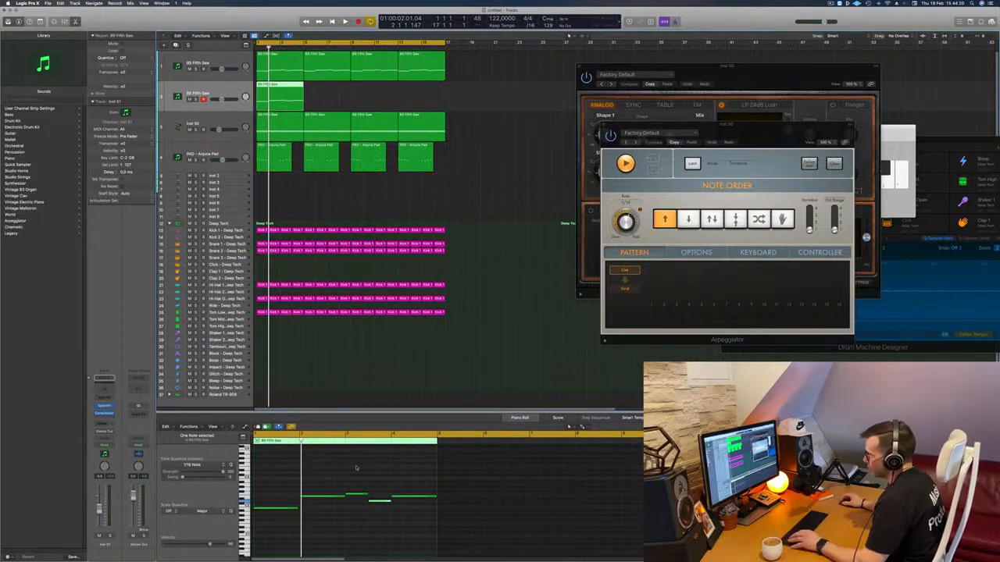
{"action": "left_click_drag", "start_coordinate": [265, 484], "coordinate": [345, 530]}
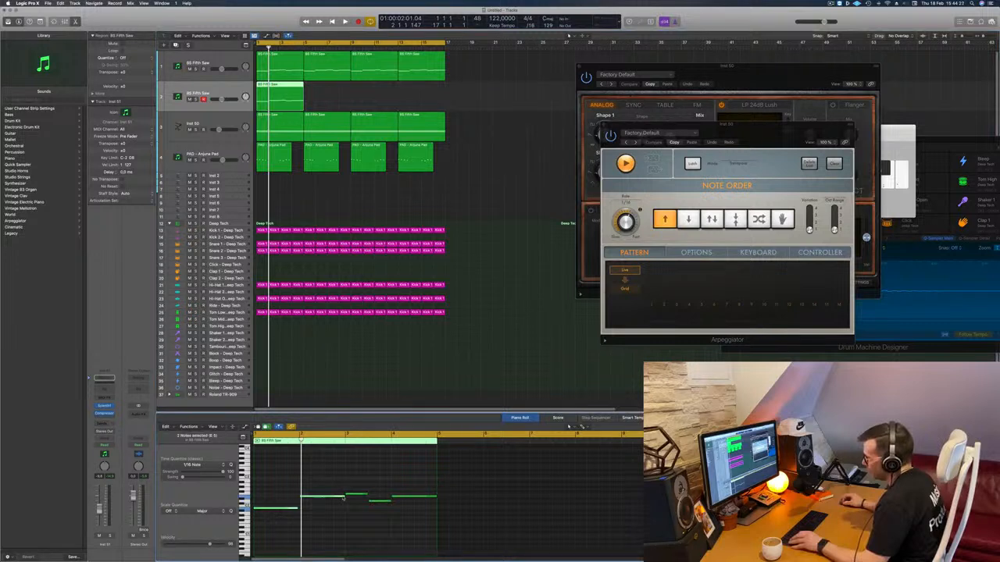
{"action": "left_click_drag", "start_coordinate": [344, 496], "coordinate": [304, 498]}
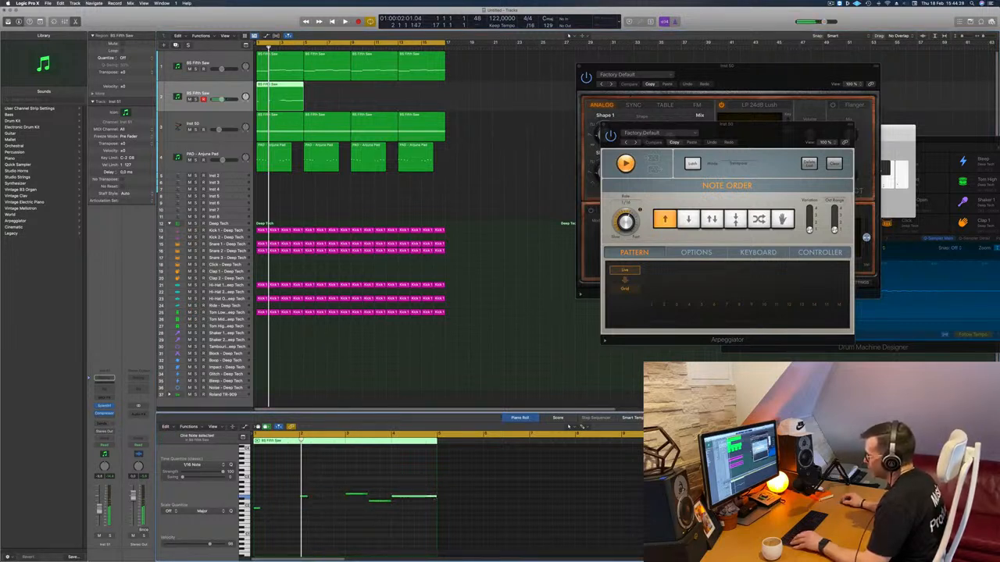
{"action": "left_click_drag", "start_coordinate": [436, 496], "coordinate": [397, 498]}
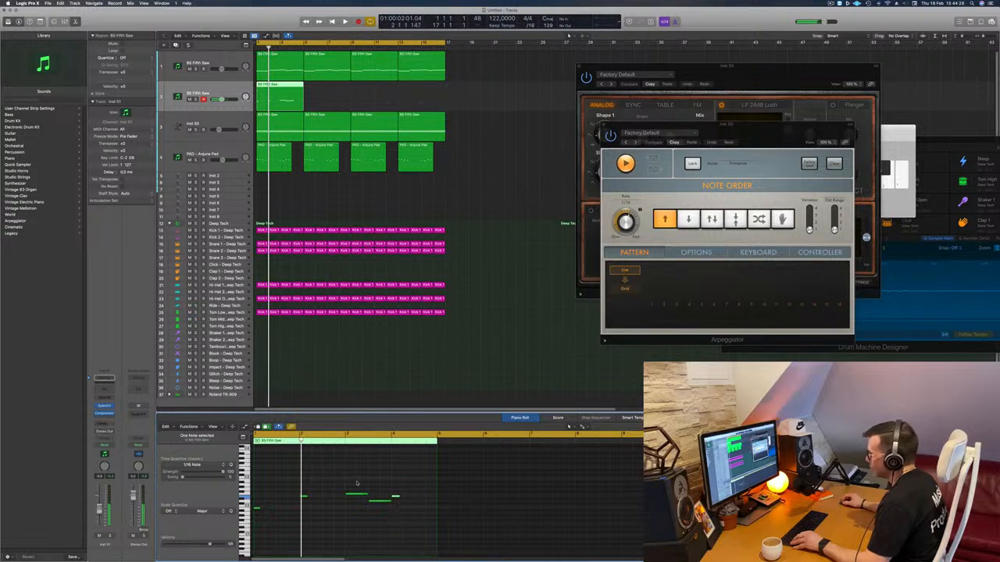
{"action": "left_click_drag", "start_coordinate": [390, 501], "coordinate": [372, 504]}
{"action": "key", "text": "space"}
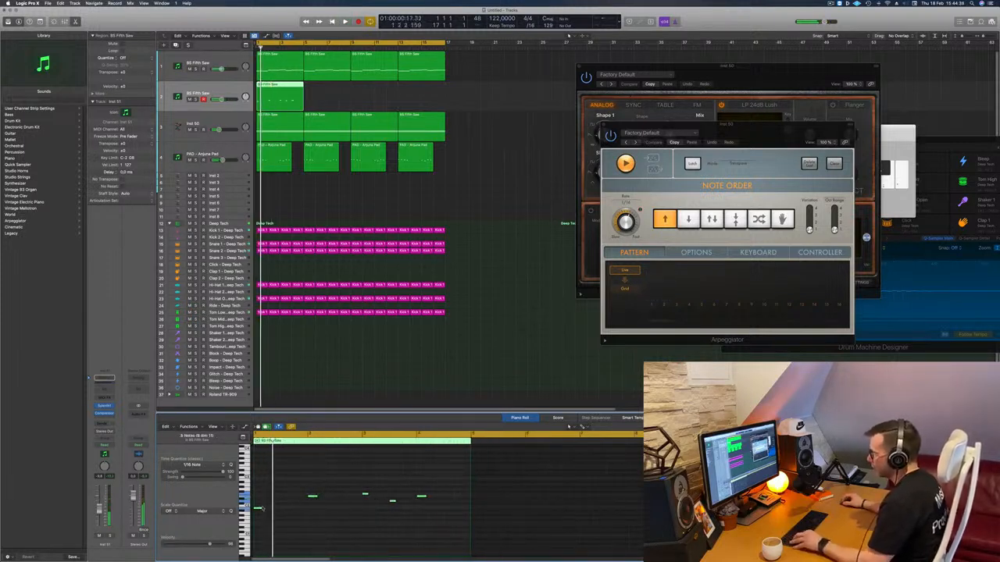
Step: Copy the five short bass notes twice further along the timeline so that each pitch repeats three times
{"action": "left_click_drag", "start_coordinate": [264, 513], "coordinate": [271, 513]}
{"action": "key", "text": "super+Right"}
{"action": "key", "text": "super+Right"}
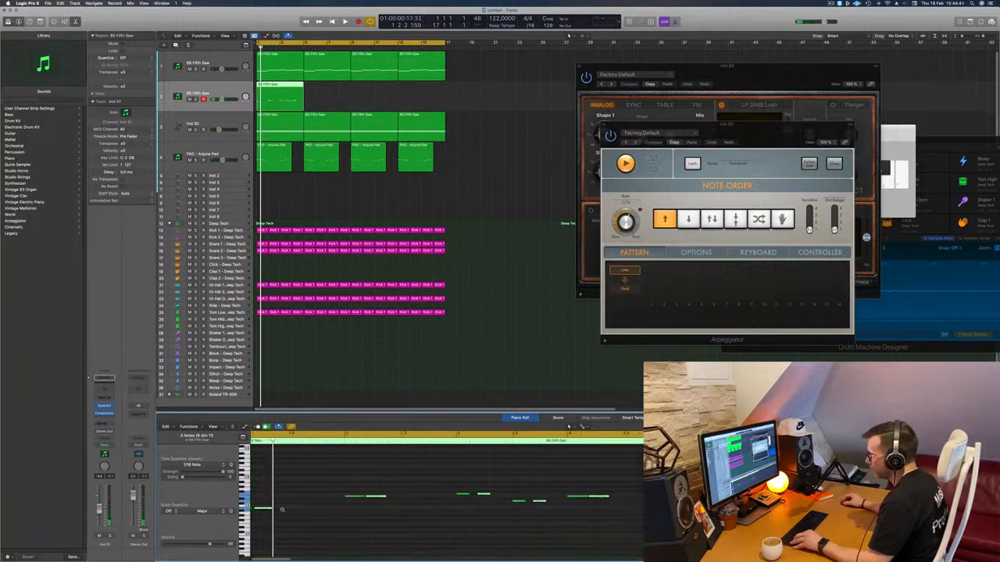
{"action": "key", "text": "super+Left"}
{"action": "left_click_drag", "start_coordinate": [269, 510], "coordinate": [292, 509]}
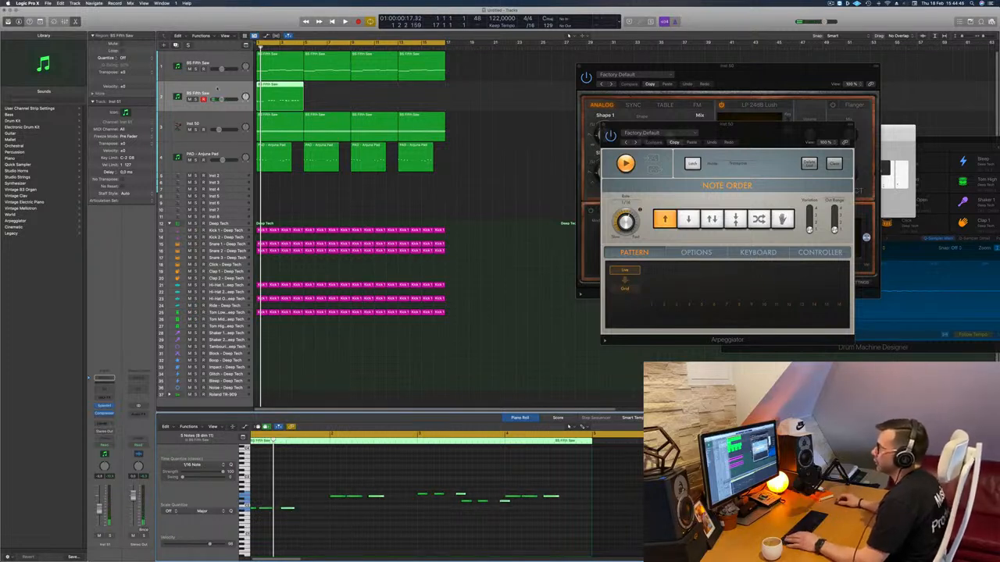
Step: Replace the duplicated track's instrument with the stereo version of Arturia Modular V and move its plug-in window aside
{"action": "left_click", "coordinate": [112, 406]}
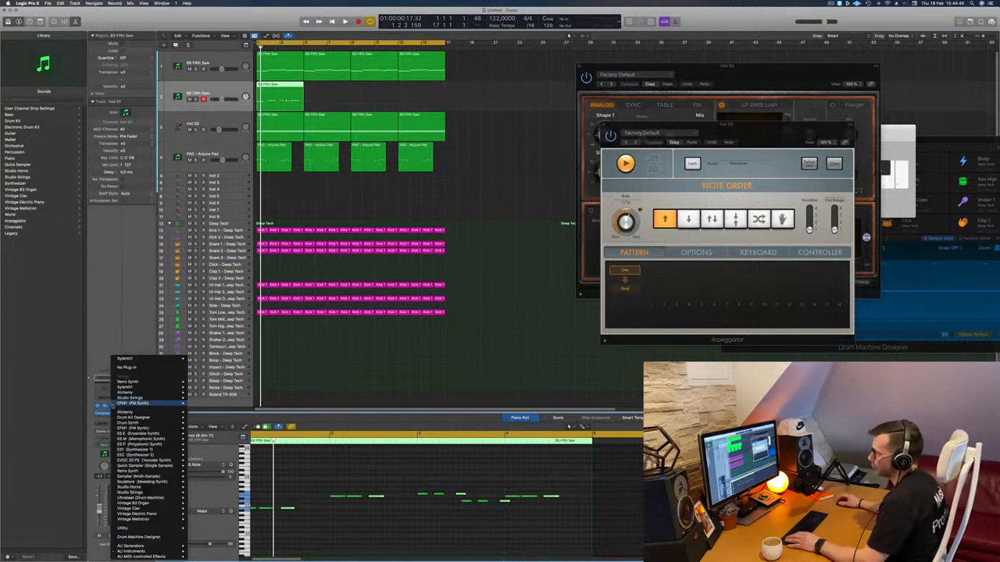
{"action": "mouse_move", "coordinate": [144, 552]}
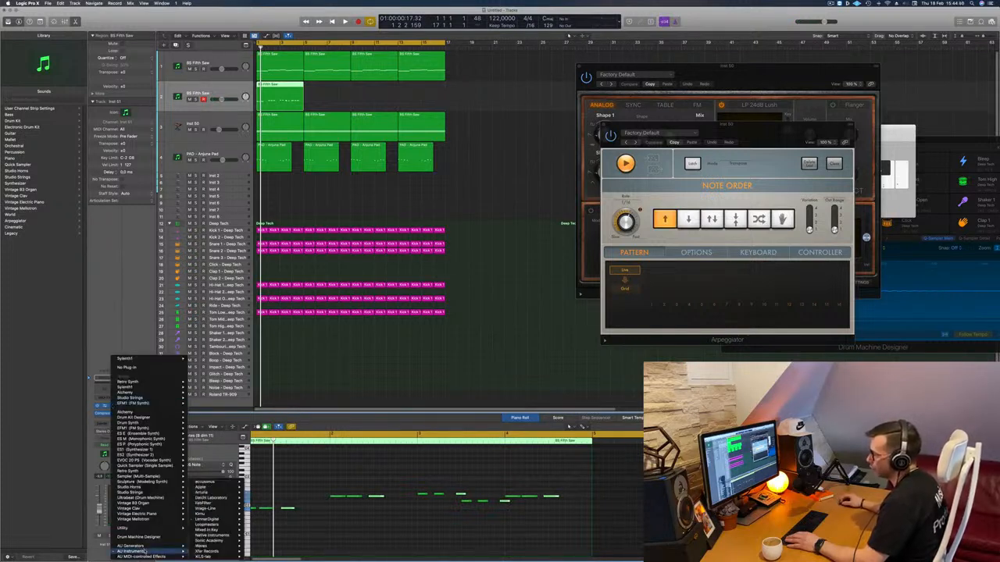
{"action": "mouse_move", "coordinate": [218, 493]}
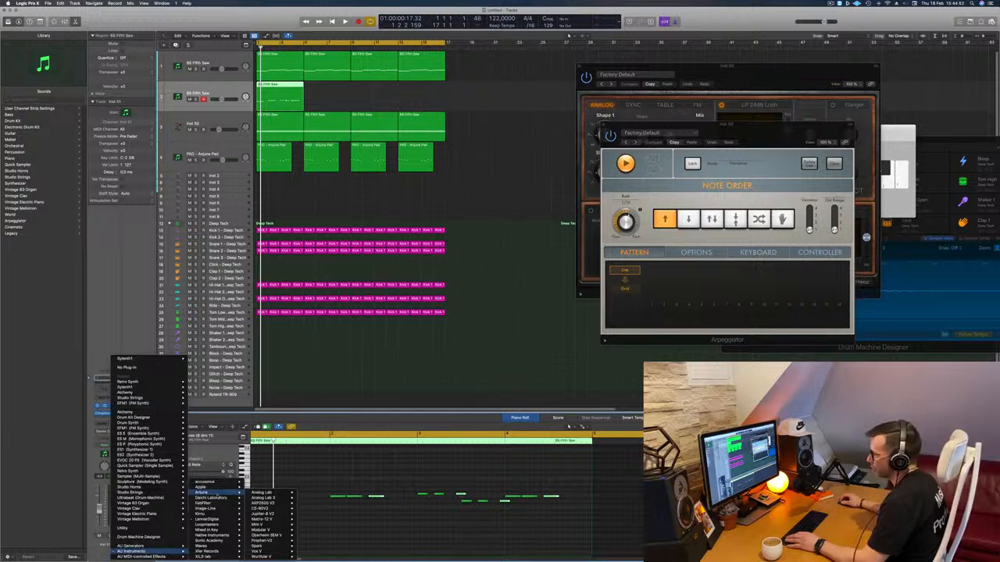
{"action": "mouse_move", "coordinate": [270, 508]}
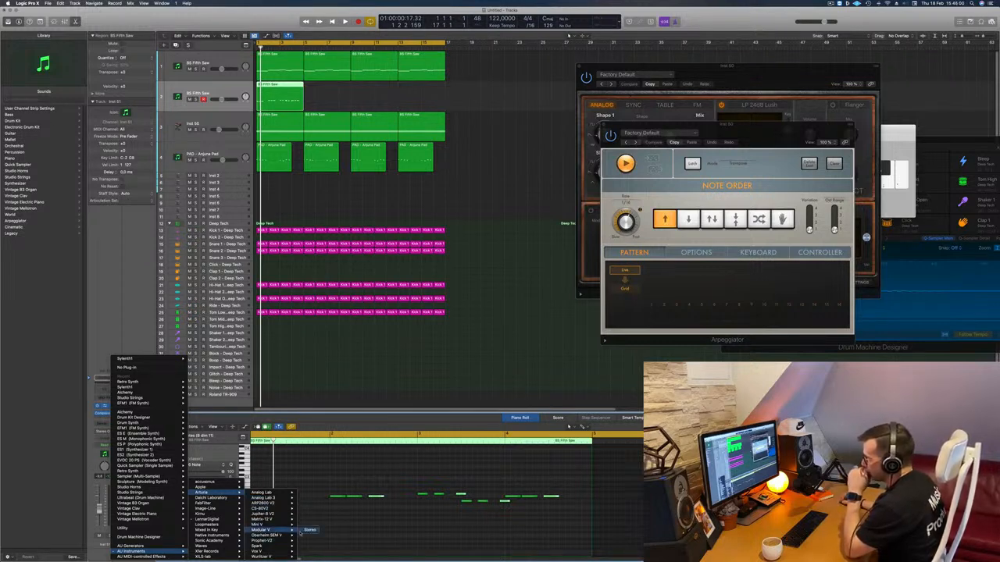
{"action": "left_click", "coordinate": [308, 531]}
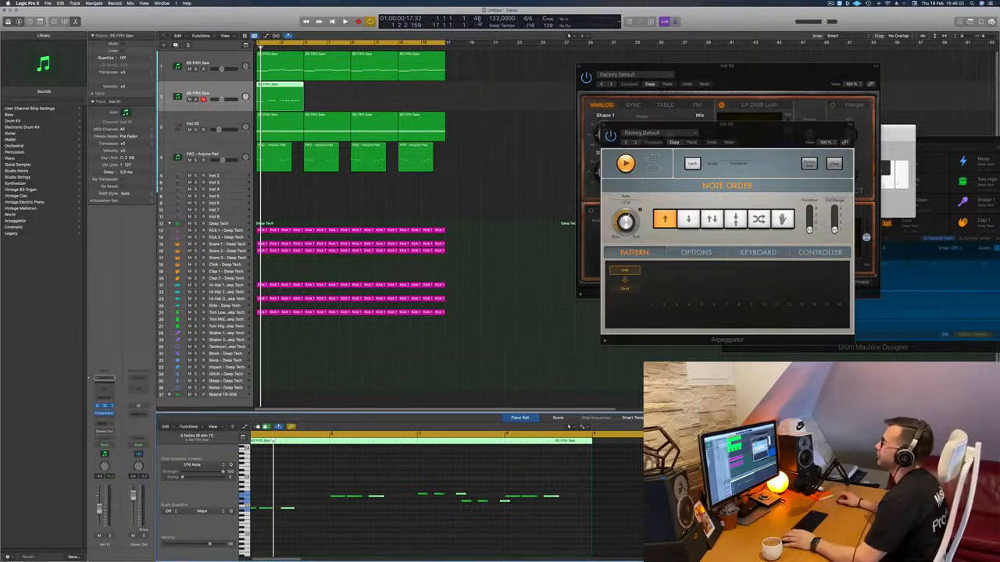
{"action": "left_click_drag", "start_coordinate": [482, 92], "coordinate": [614, 69]}
Step: Audition the Modular V part in solo and with the full loop, and reposition its plug-in window
{"action": "key", "text": "space"}
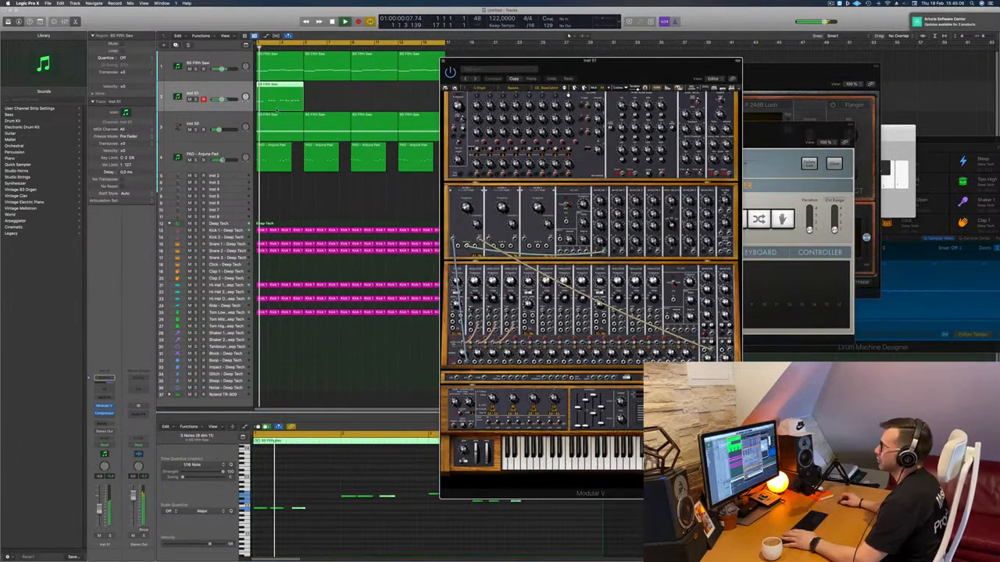
{"action": "left_click", "coordinate": [109, 537]}
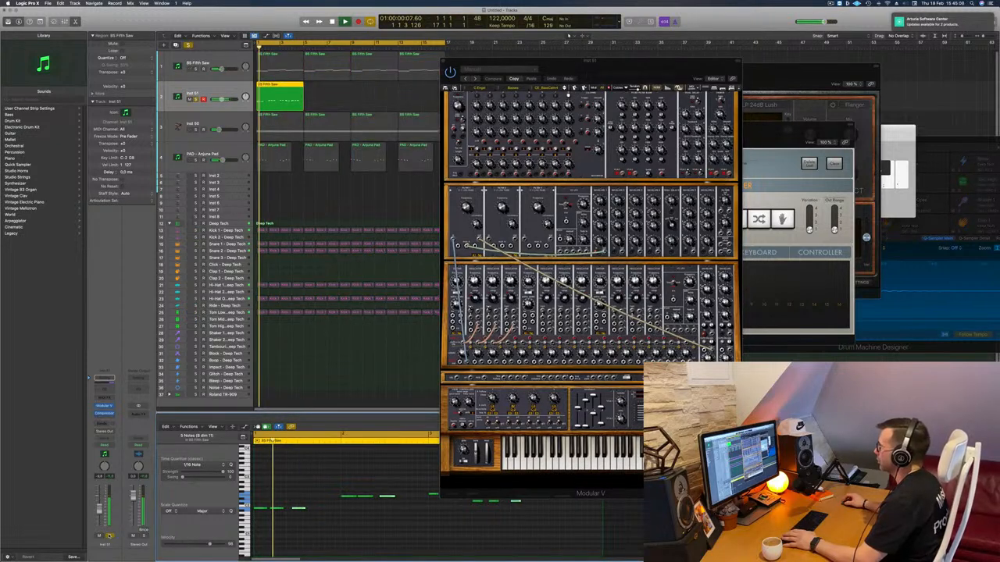
{"action": "key", "text": "s"}
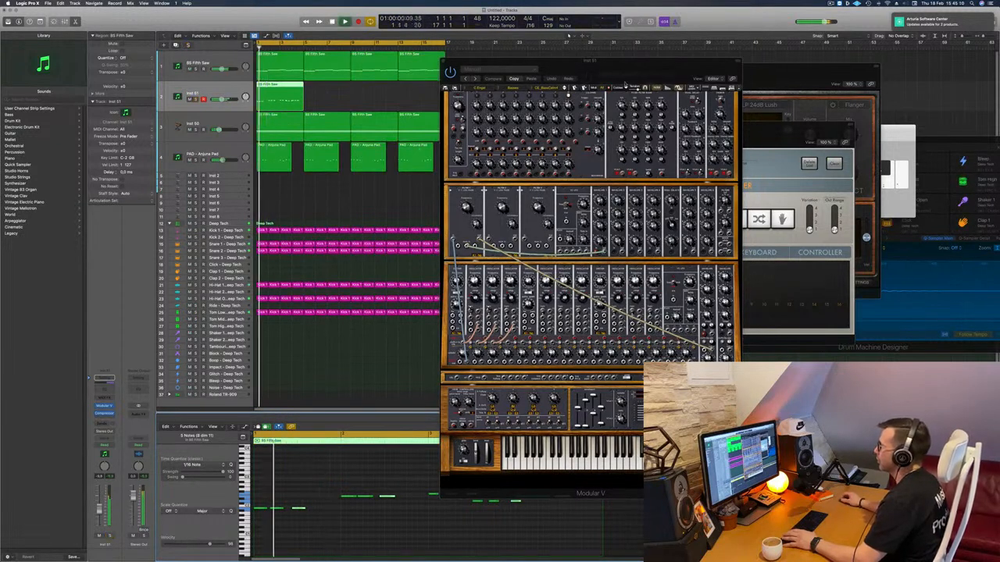
{"action": "left_click_drag", "start_coordinate": [634, 69], "coordinate": [615, 77]}
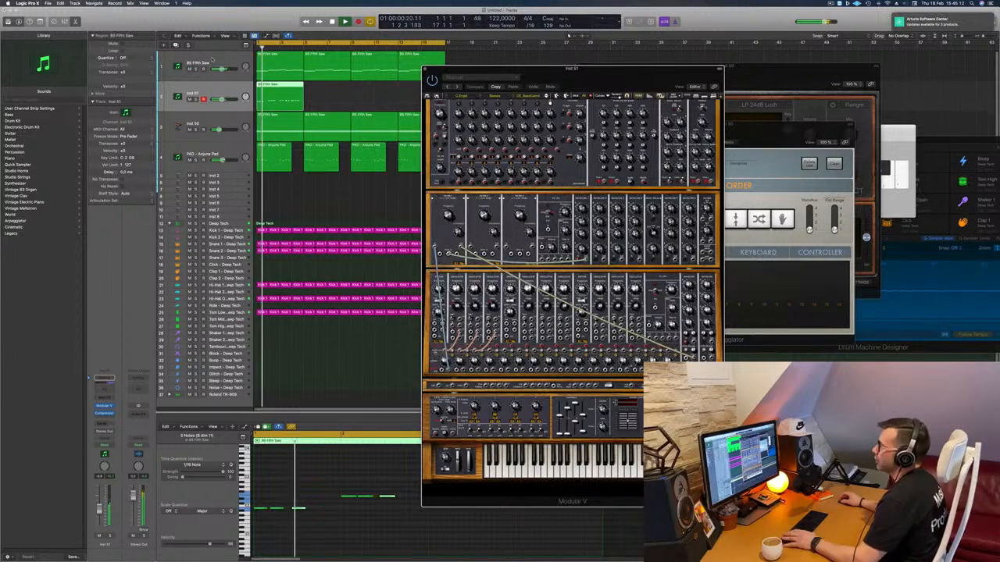
Step: Mute the original BS Fifth Saw track and stop playback
{"action": "left_click", "coordinate": [213, 59]}
{"action": "key", "text": "space"}
{"action": "key", "text": "space"}
{"action": "key", "text": "space"}
{"action": "key", "text": "m"}
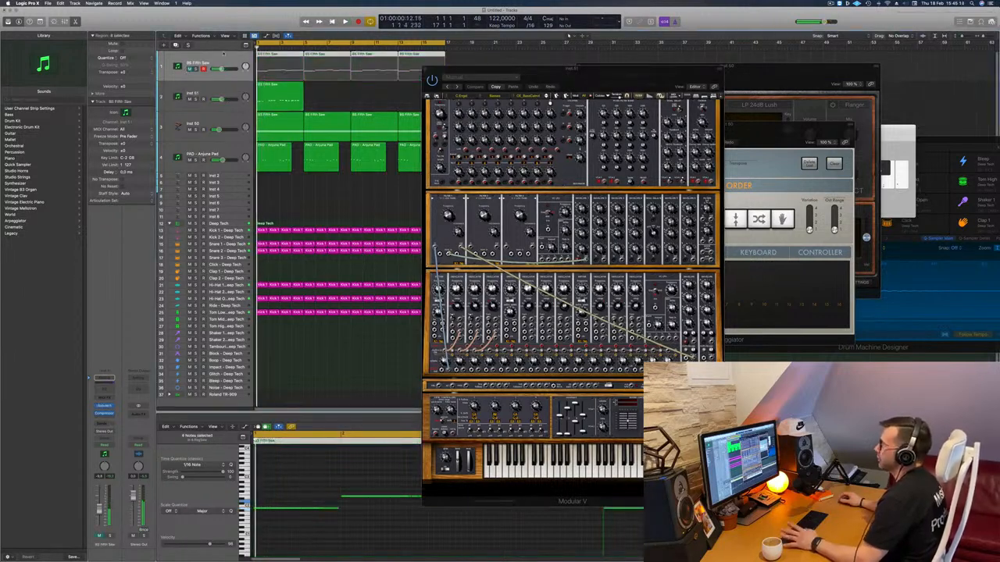
Step: Move the third note of each repeated group slightly earlier in the Modular V region and play it back
{"action": "left_click_drag", "start_coordinate": [514, 79], "coordinate": [477, 64]}
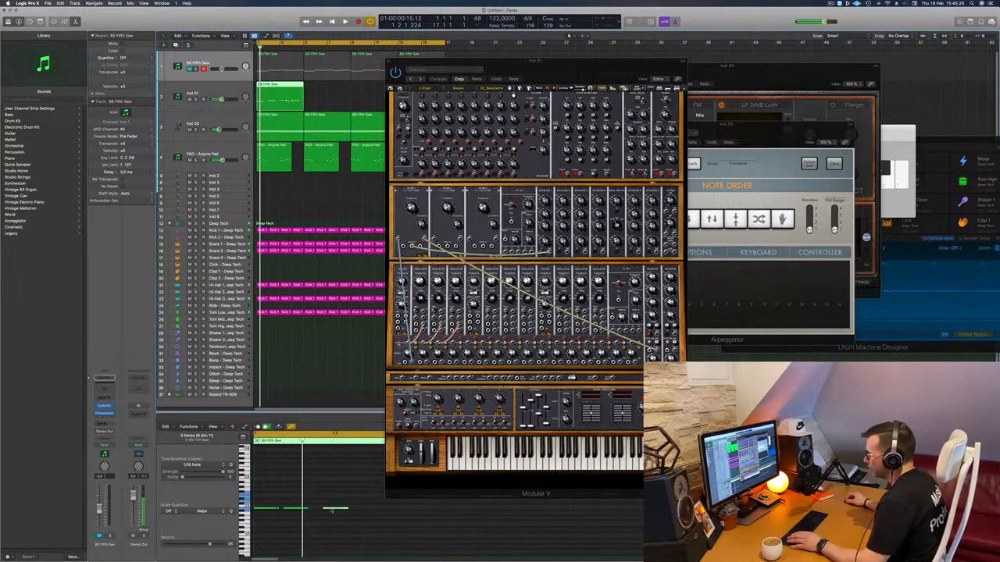
{"action": "left_click_drag", "start_coordinate": [331, 509], "coordinate": [324, 511]}
{"action": "key", "text": "space"}
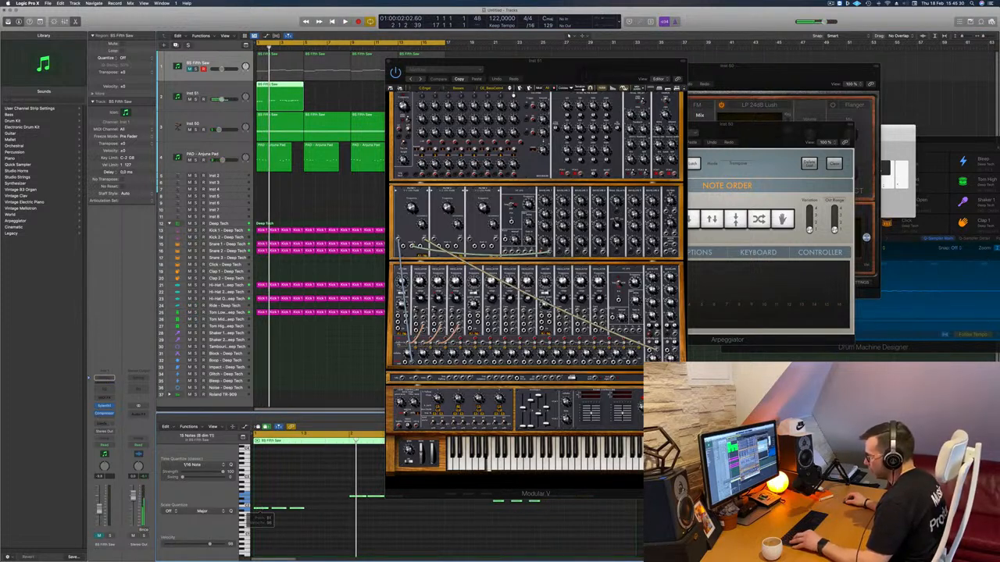
Step: Copy all the note groups in the Modular V region further along the timeline and play back the extended rhythm
{"action": "left_click_drag", "start_coordinate": [302, 513], "coordinate": [319, 514]}
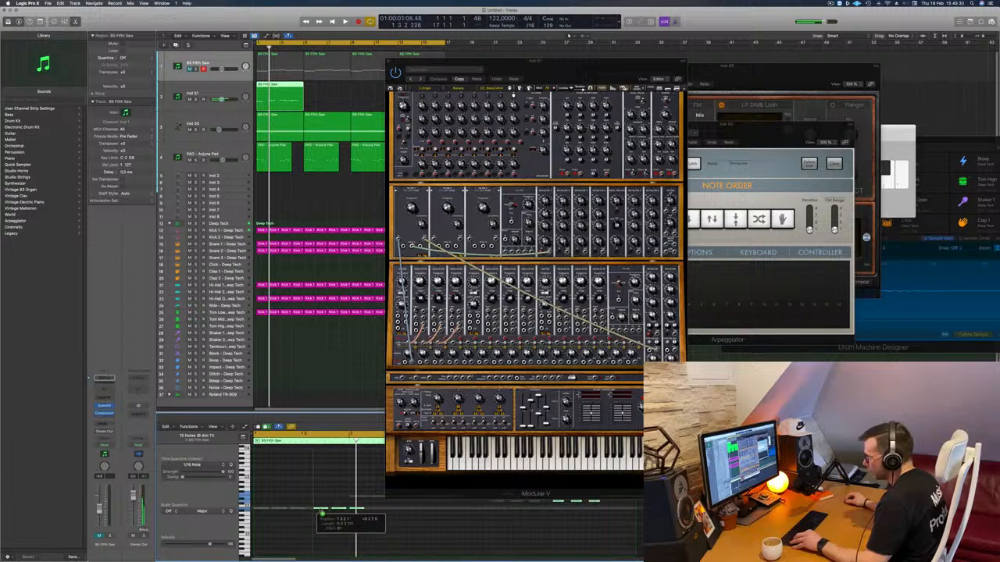
{"action": "key", "text": "space"}
{"action": "key", "text": "super+Left"}
{"action": "key", "text": "super+Left"}
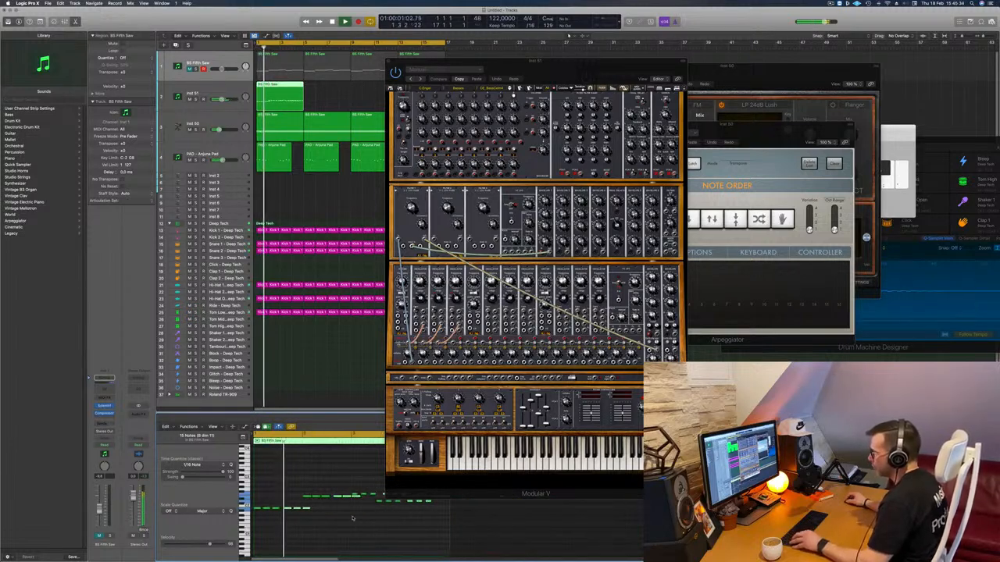
Step: Play back the extended Modular V rhythm and inspect its overlapping notes up close in the Piano Roll
{"action": "key", "text": "space"}
{"action": "key", "text": "space"}
{"action": "key", "text": "super+Right"}
{"action": "key", "text": "super+Right"}
{"action": "key", "text": "super+Right"}
{"action": "key", "text": "super+Right"}
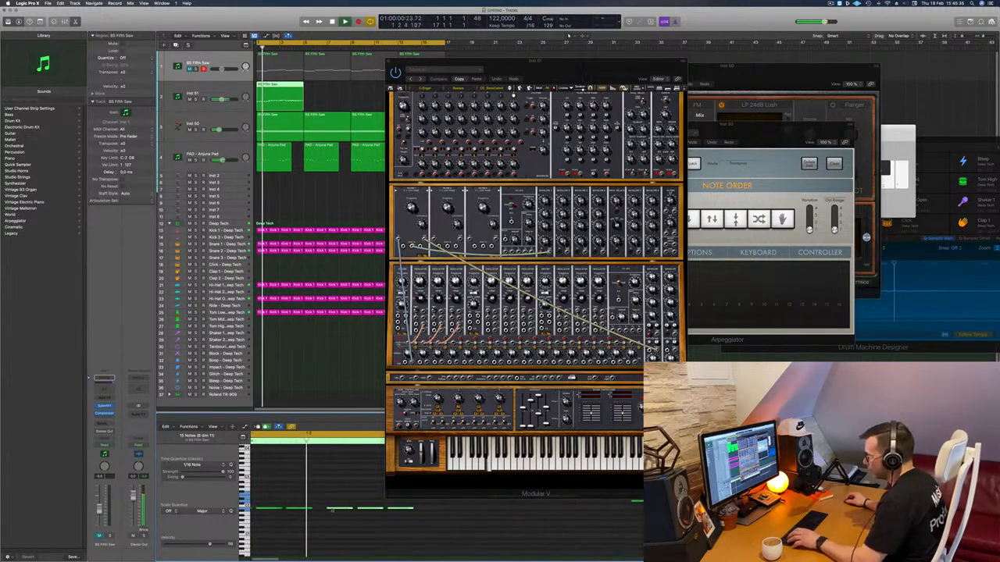
{"action": "key", "text": "space"}
{"action": "left_click_drag", "start_coordinate": [334, 508], "coordinate": [276, 494]}
{"action": "key", "text": "space"}
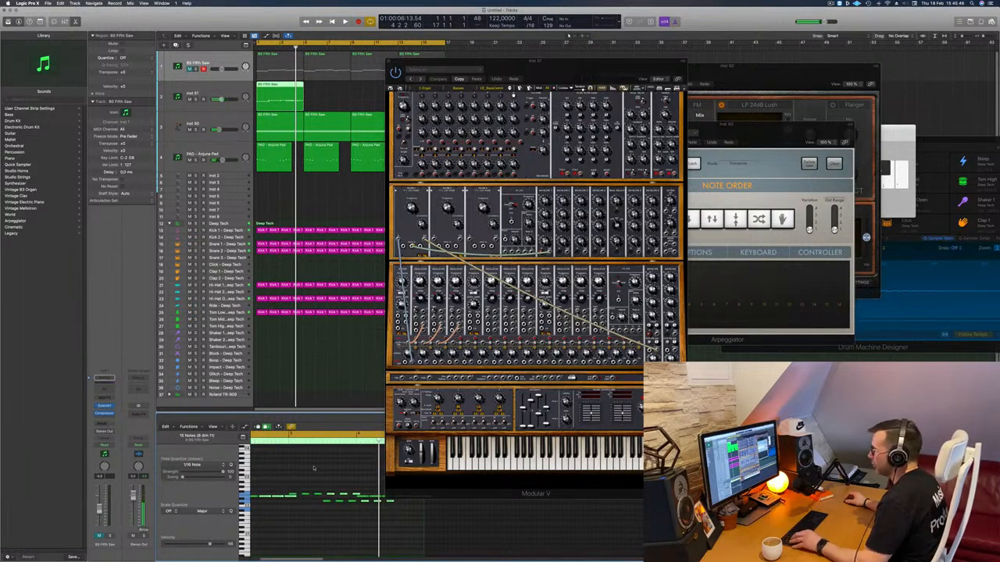
Step: Remove the notes overlapping between groups in the Modular V region, shorten the last group's six notes, and play the rhythm back
{"action": "left_click_drag", "start_coordinate": [572, 70], "coordinate": [800, 24]}
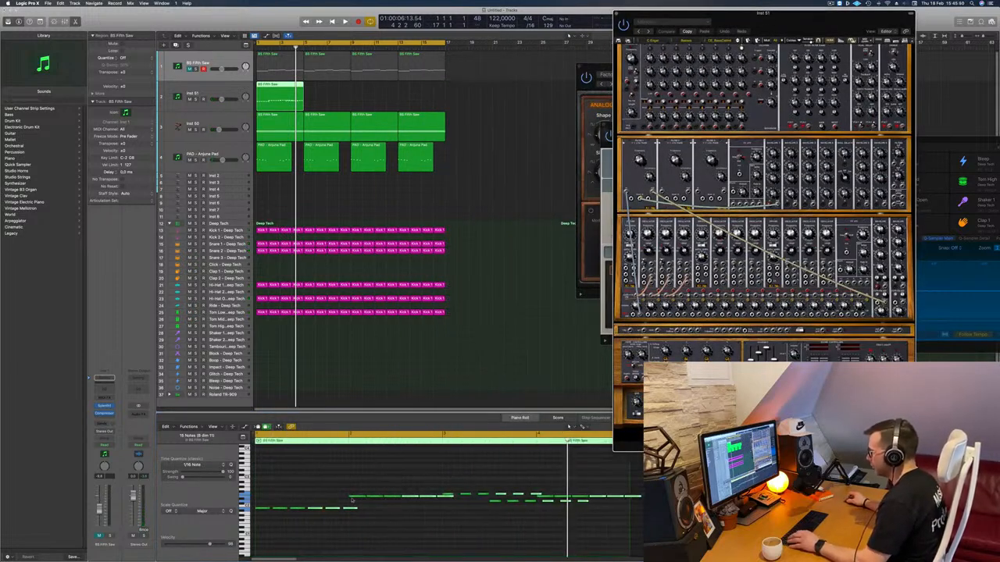
{"action": "left_click", "coordinate": [349, 508]}
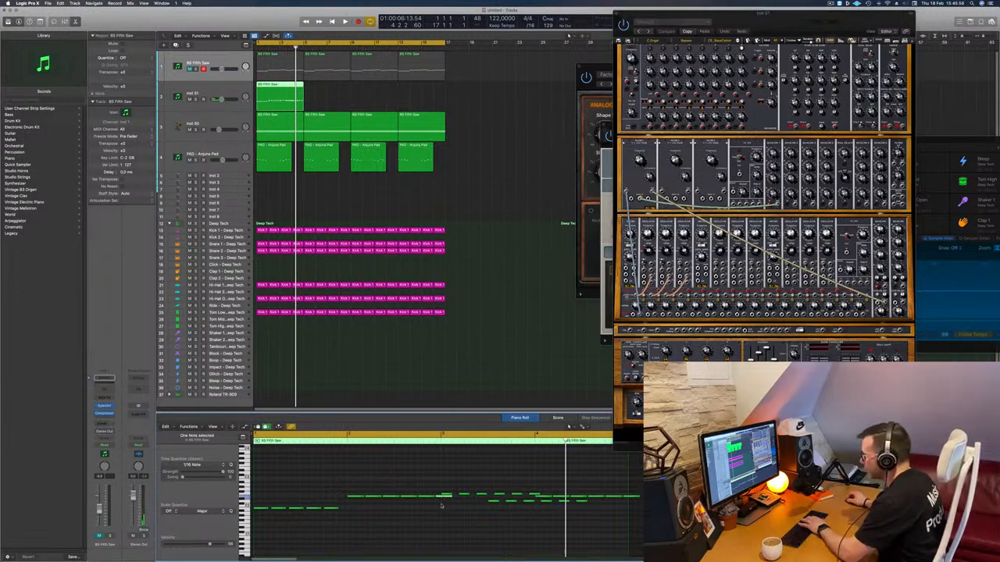
{"action": "left_click_drag", "start_coordinate": [433, 510], "coordinate": [346, 484]}
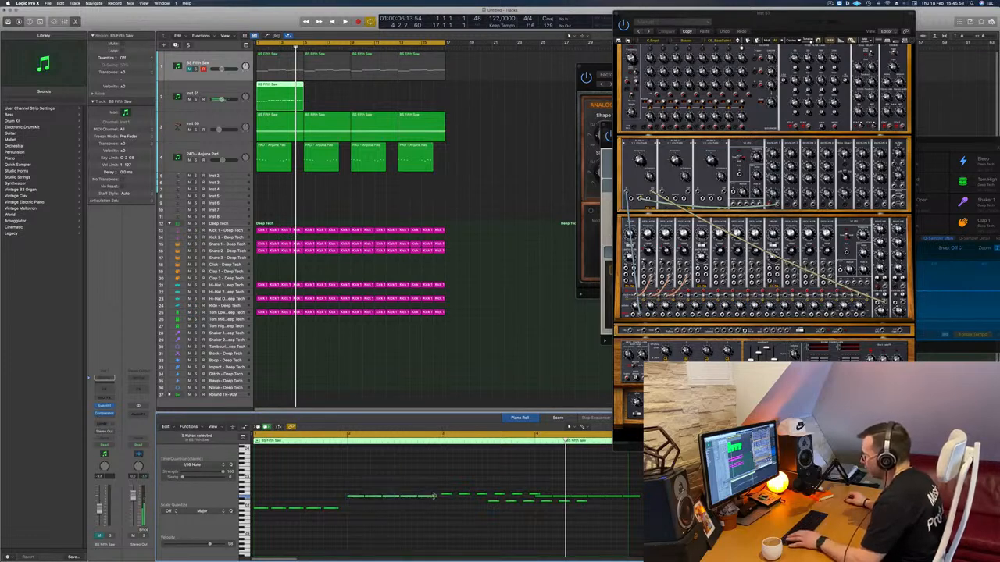
{"action": "left_click_drag", "start_coordinate": [434, 496], "coordinate": [429, 498]}
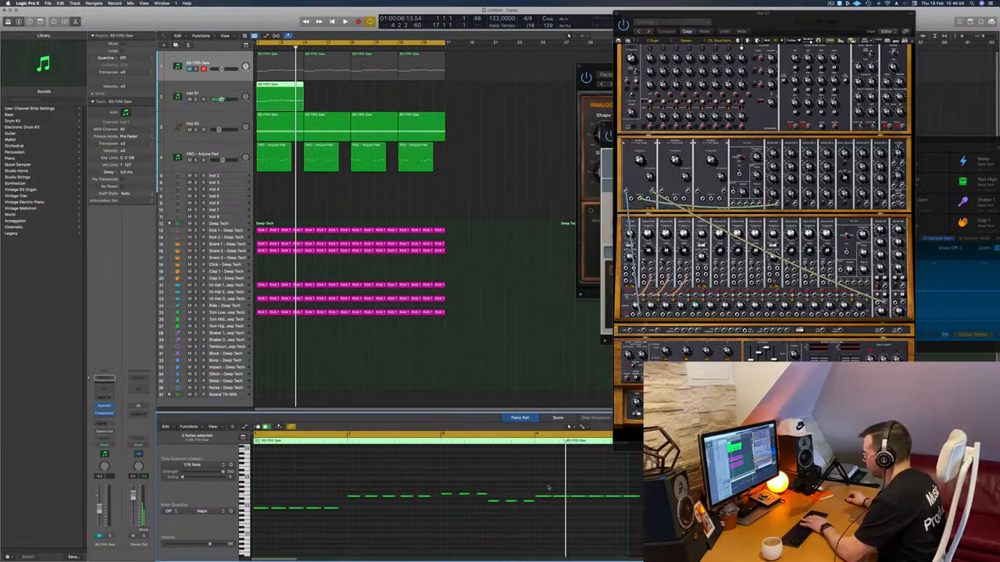
{"action": "left_click_drag", "start_coordinate": [549, 487], "coordinate": [635, 507]}
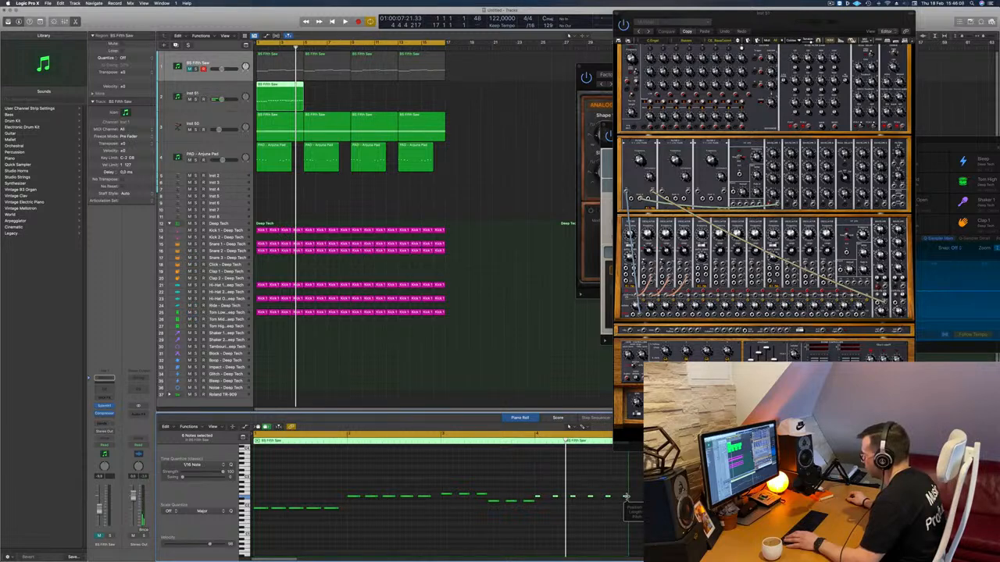
{"action": "key", "text": "space"}
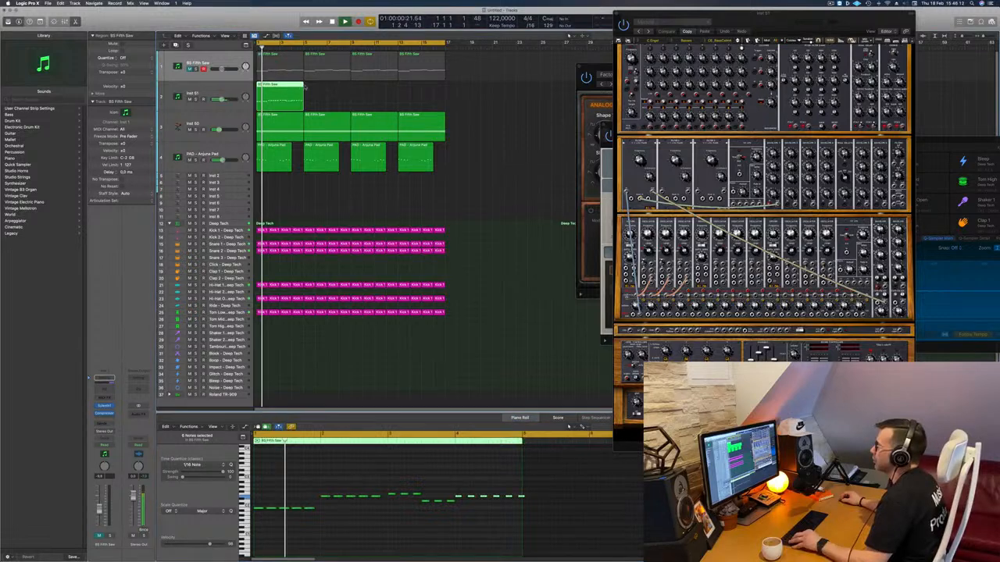
Step: Copy the Modular V region along its track up to bar 17, and play the loop from the start with Inst 50 muted
{"action": "left_click_drag", "start_coordinate": [287, 92], "coordinate": [383, 92]}
{"action": "key", "text": "Return"}
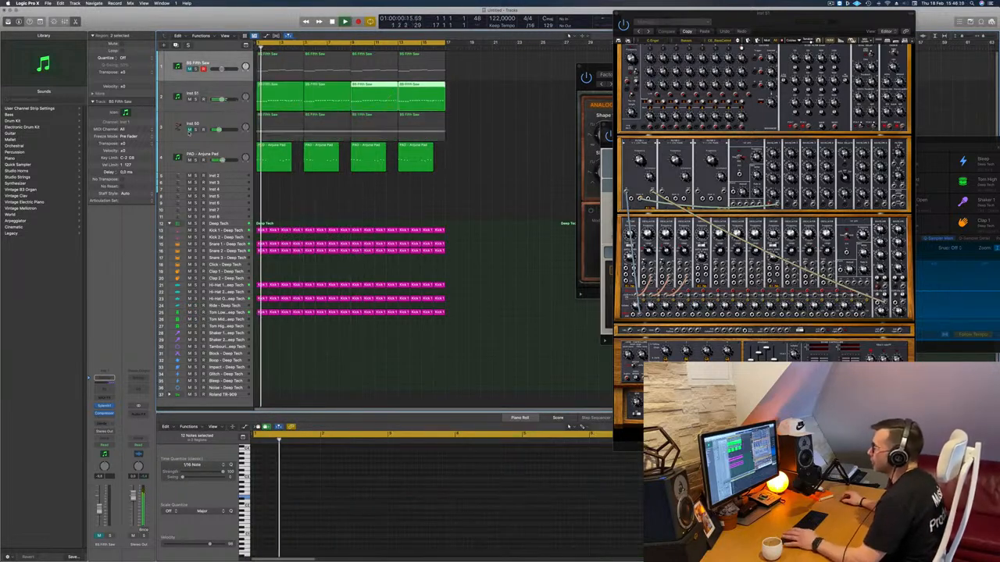
{"action": "left_click_drag", "start_coordinate": [588, 185], "coordinate": [618, 116]}
{"action": "key", "text": "space"}
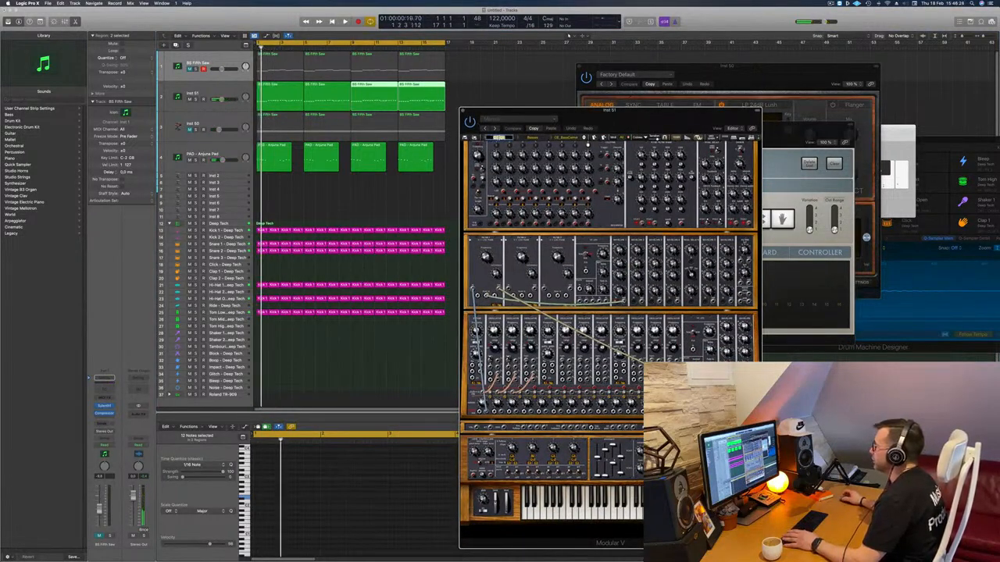
Step: Load the first Basses preset from Modular V's All bank and play it in the loop
{"action": "left_click", "coordinate": [497, 137]}
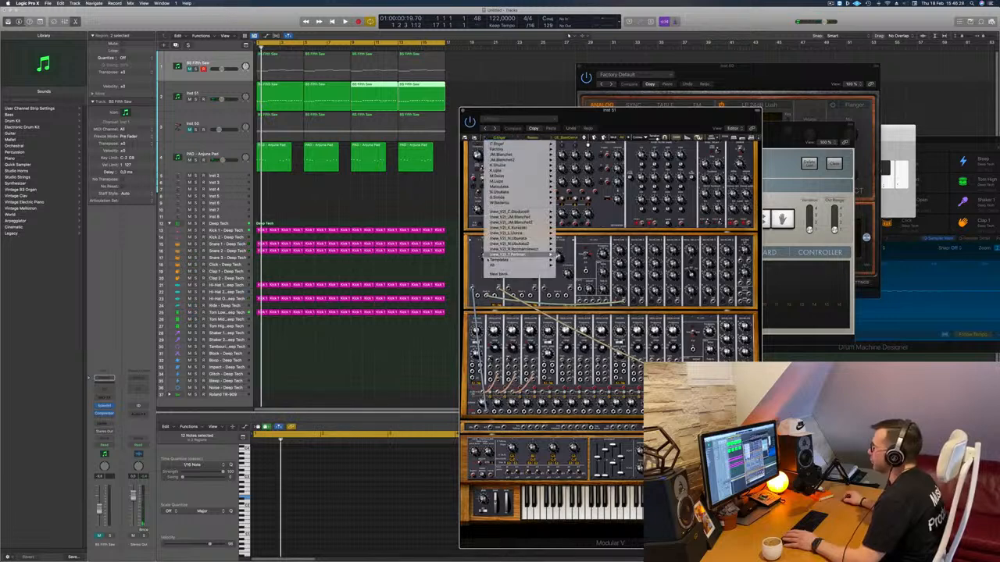
{"action": "mouse_move", "coordinate": [493, 266]}
{"action": "mouse_move", "coordinate": [578, 267]}
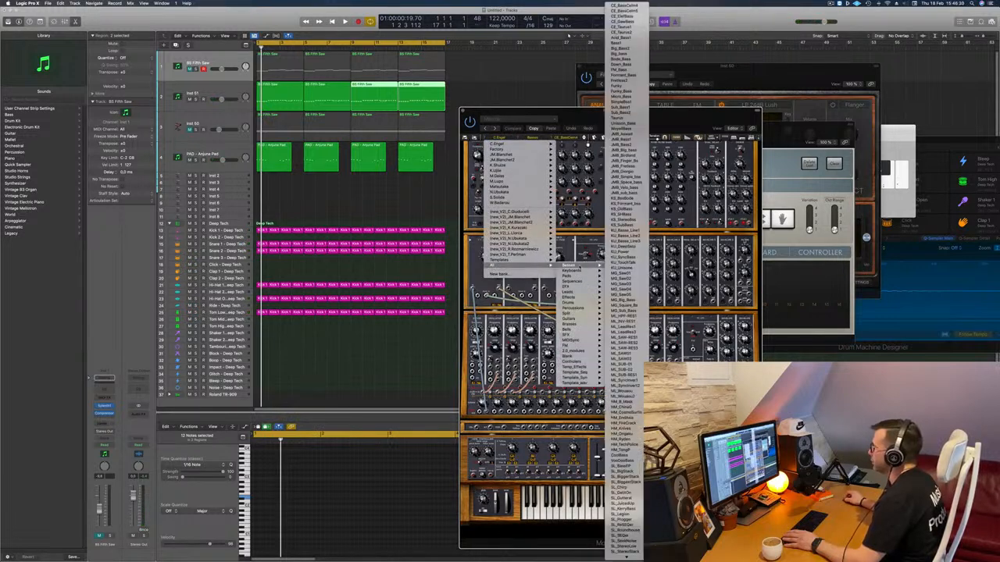
{"action": "left_click", "coordinate": [636, 7]}
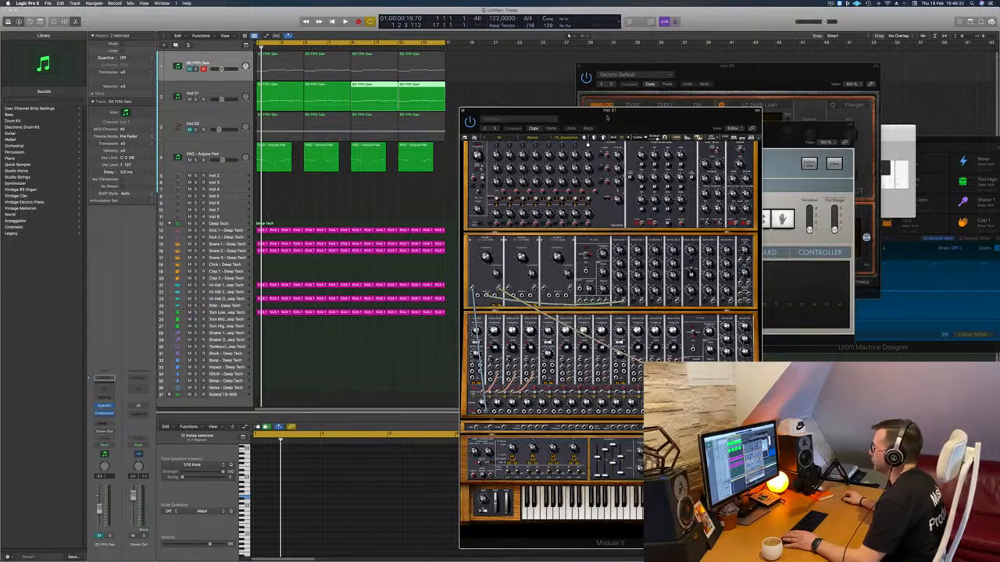
{"action": "left_click_drag", "start_coordinate": [620, 121], "coordinate": [627, 49]}
{"action": "key", "text": "space"}
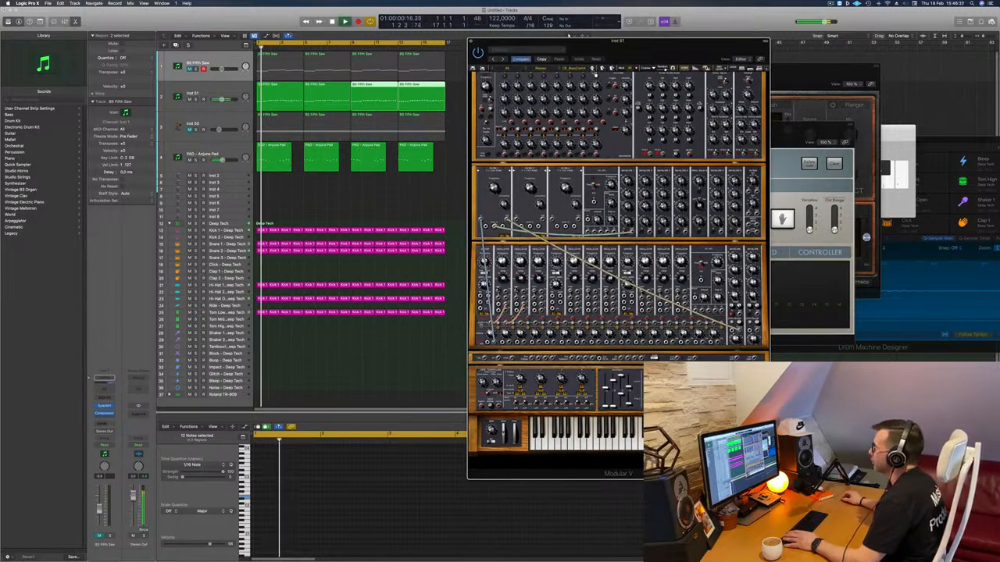
Step: Step forward through Modular V's bass presets while the loop plays to compare their sounds
{"action": "left_click", "coordinate": [594, 71]}
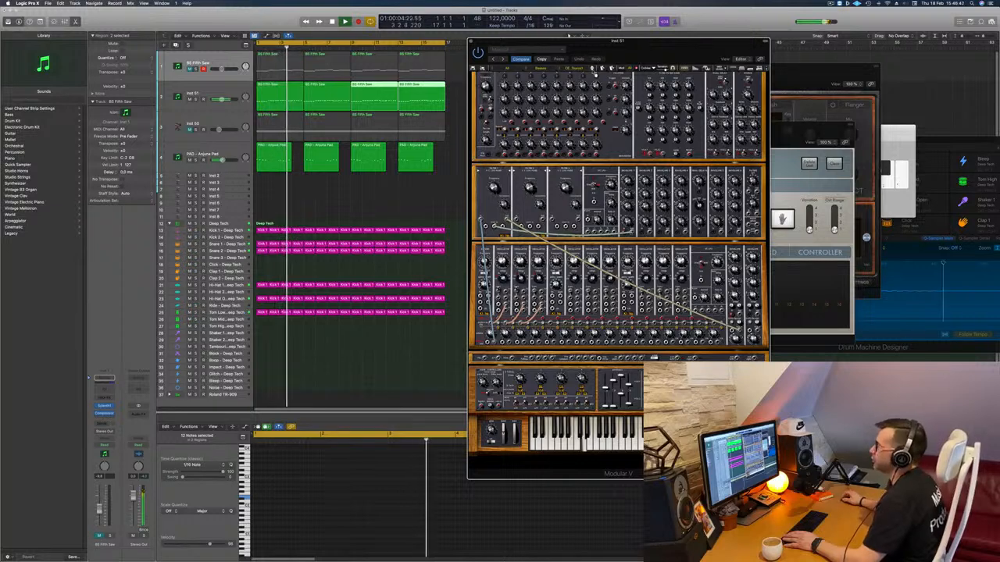
{"action": "key", "text": "Return"}
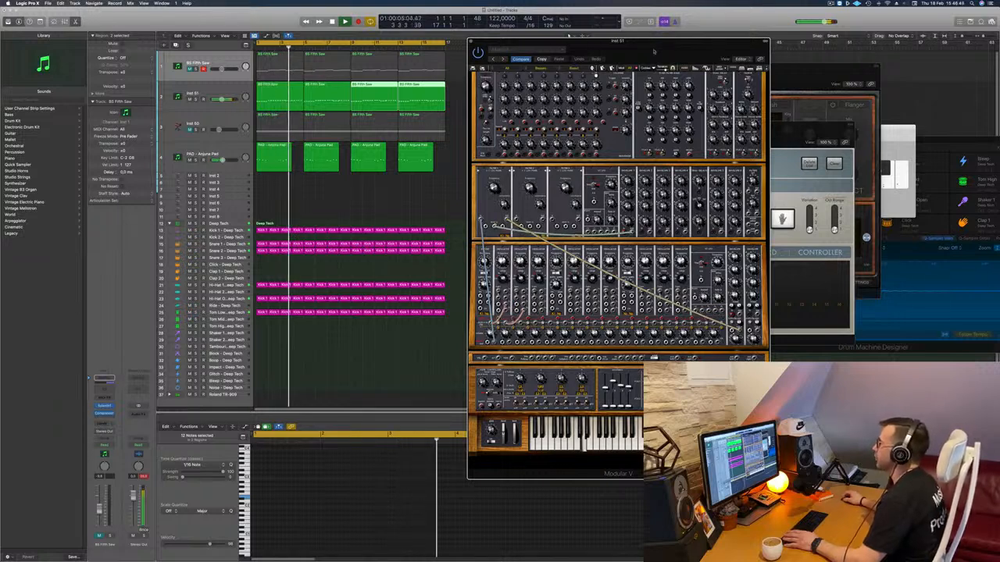
{"action": "left_click_drag", "start_coordinate": [654, 51], "coordinate": [703, 66]}
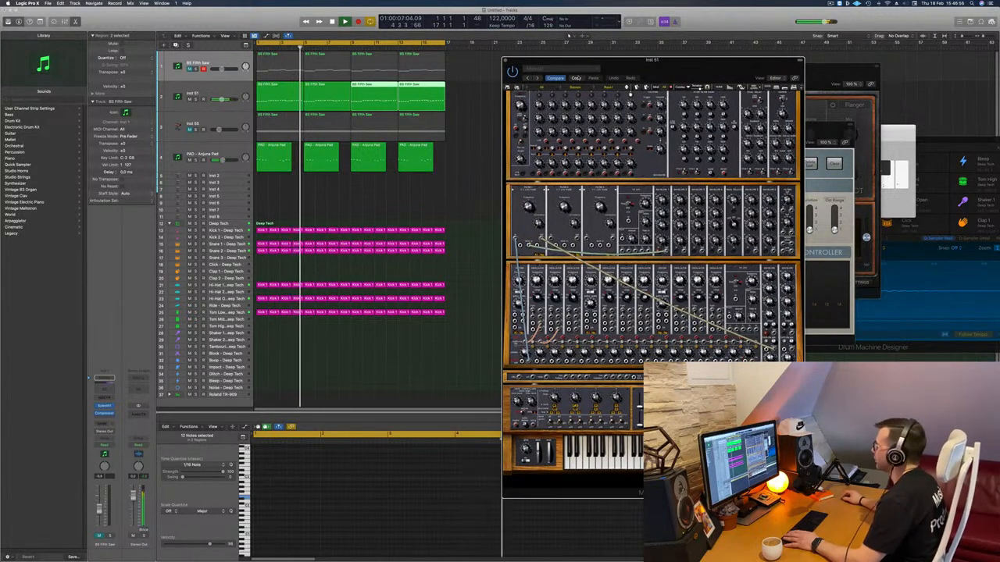
{"action": "key", "text": "space"}
{"action": "key", "text": "space"}
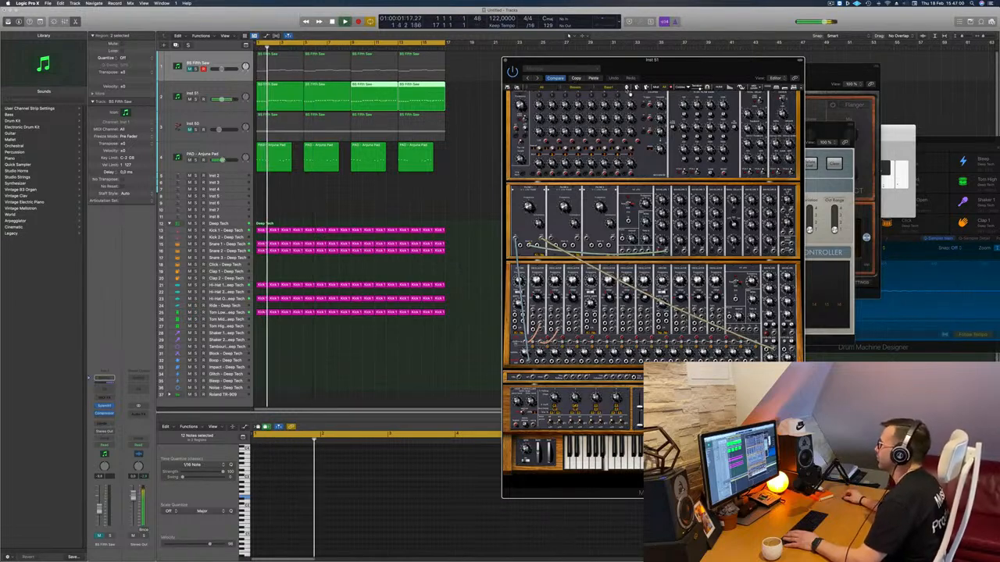
{"action": "left_click", "coordinate": [626, 89]}
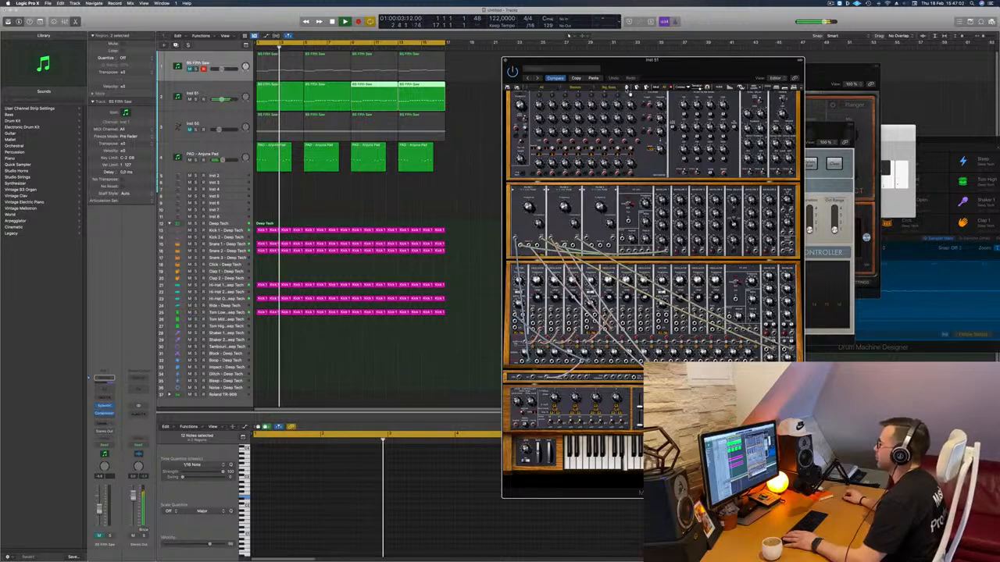
{"action": "left_click", "coordinate": [627, 89]}
{"action": "left_click", "coordinate": [627, 90]}
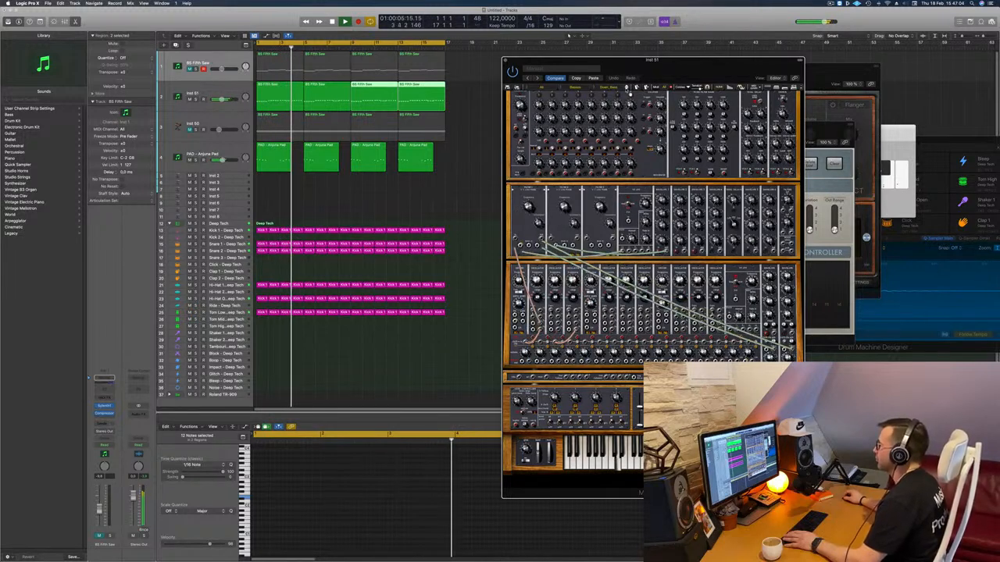
{"action": "left_click", "coordinate": [628, 89]}
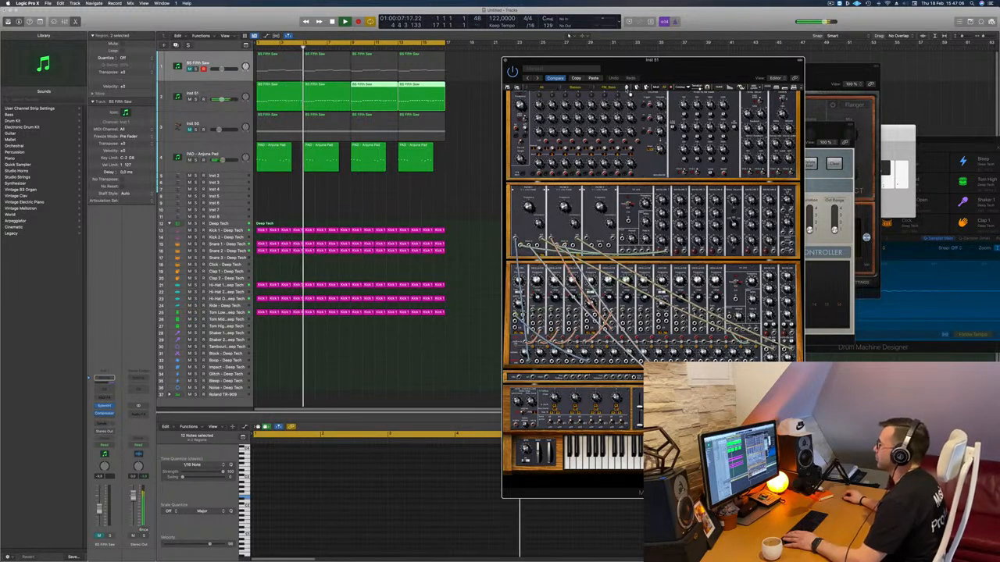
Step: Audition successive Modular V bass presets on the Inst 51 track during playback and keep the last one loaded
{"action": "left_click", "coordinate": [629, 91]}
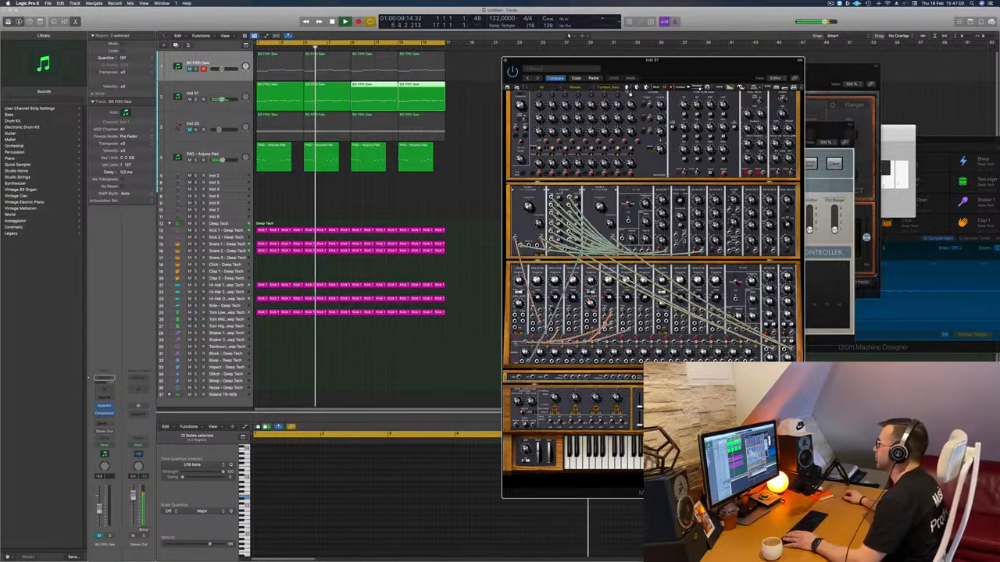
{"action": "left_click", "coordinate": [629, 90]}
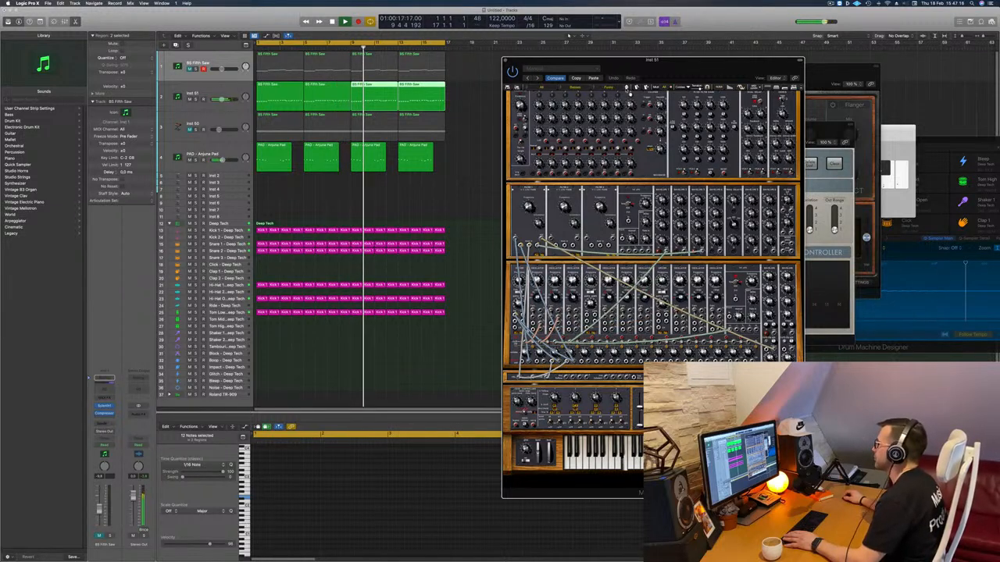
{"action": "left_click", "coordinate": [627, 89]}
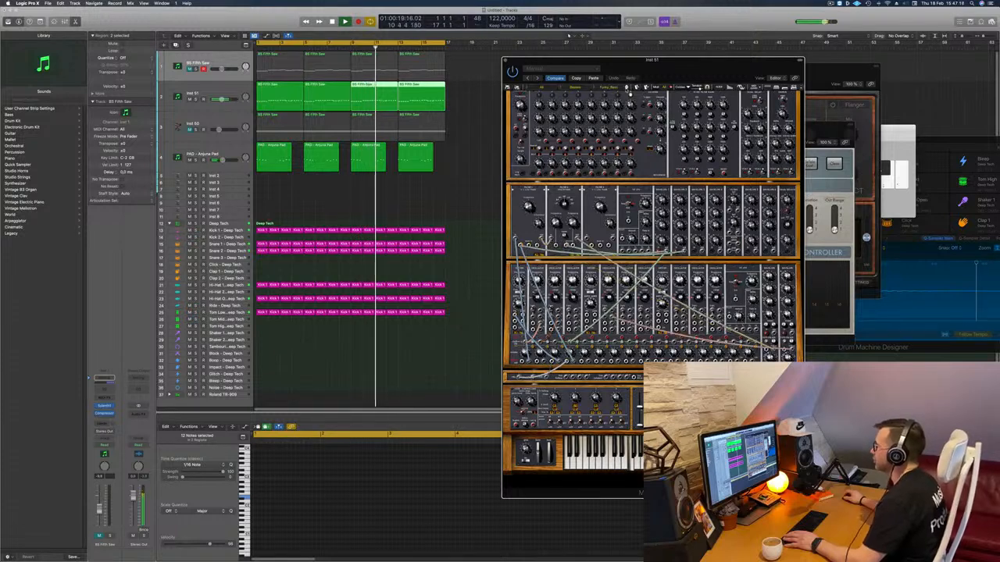
{"action": "left_click", "coordinate": [627, 89]}
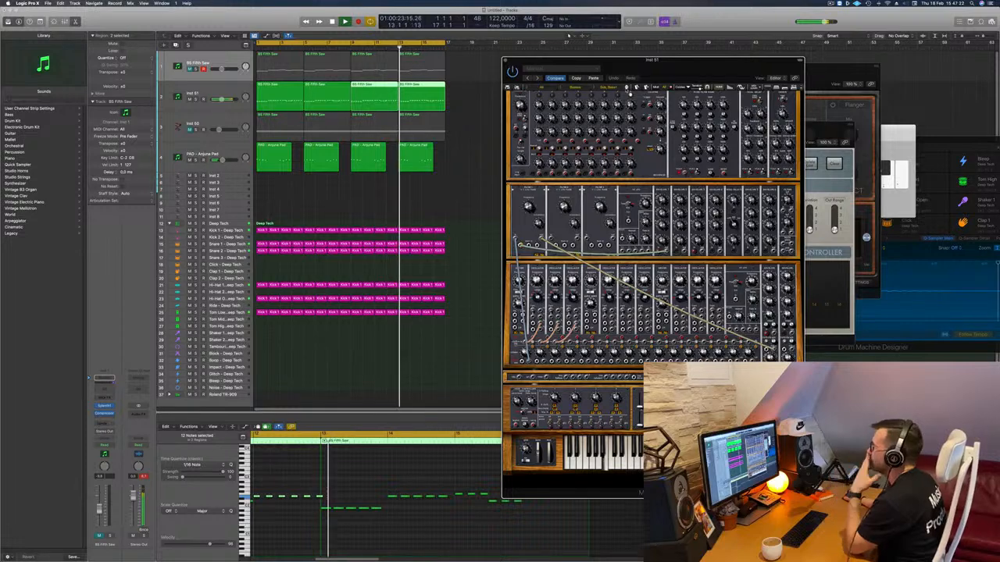
{"action": "left_click", "coordinate": [629, 89]}
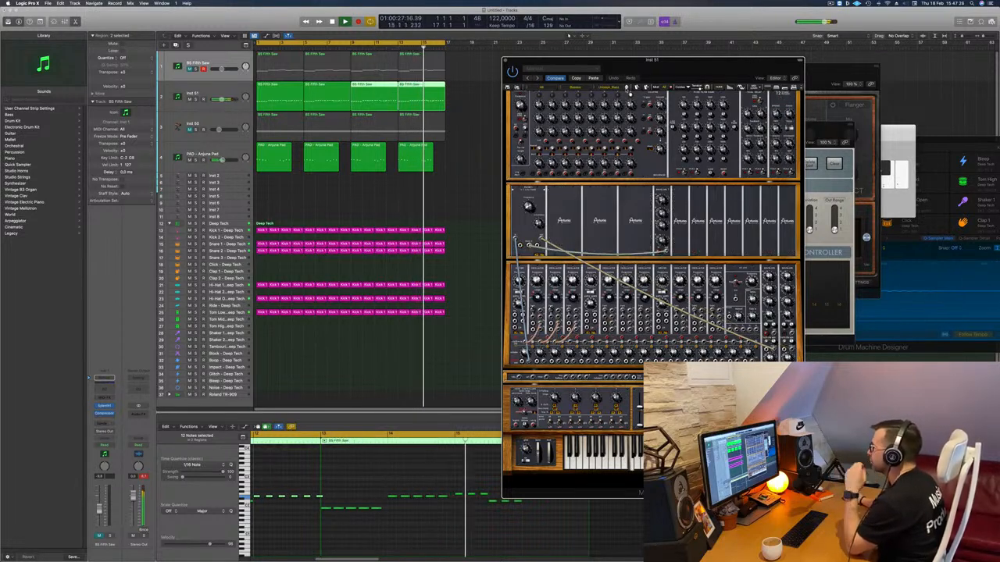
{"action": "left_click", "coordinate": [629, 90]}
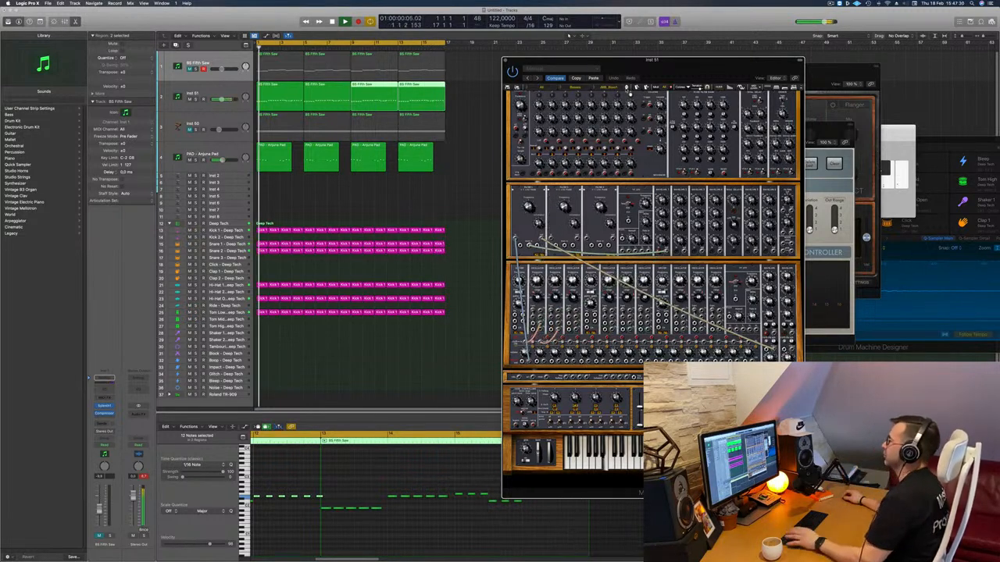
{"action": "left_click", "coordinate": [629, 90]}
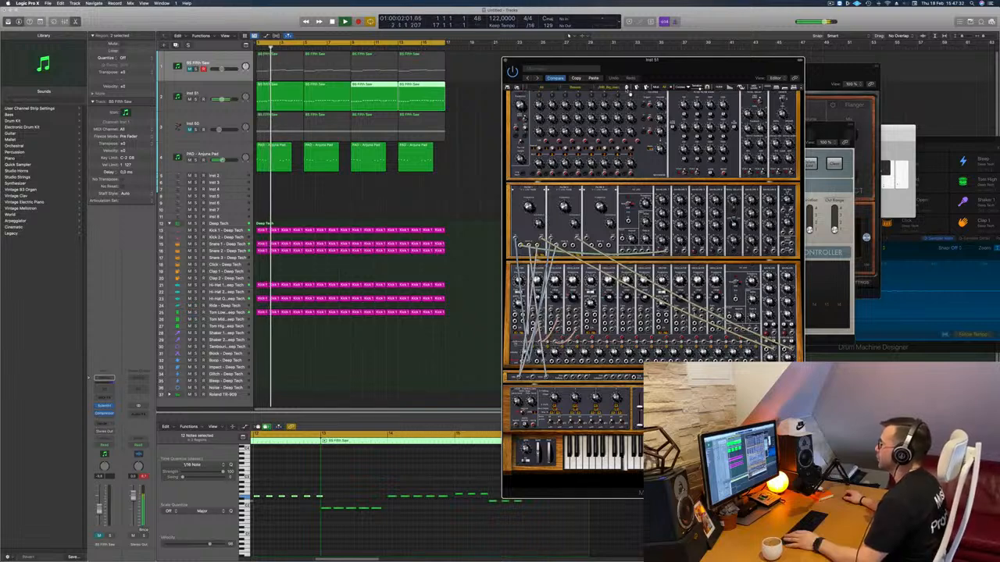
{"action": "left_click", "coordinate": [629, 90]}
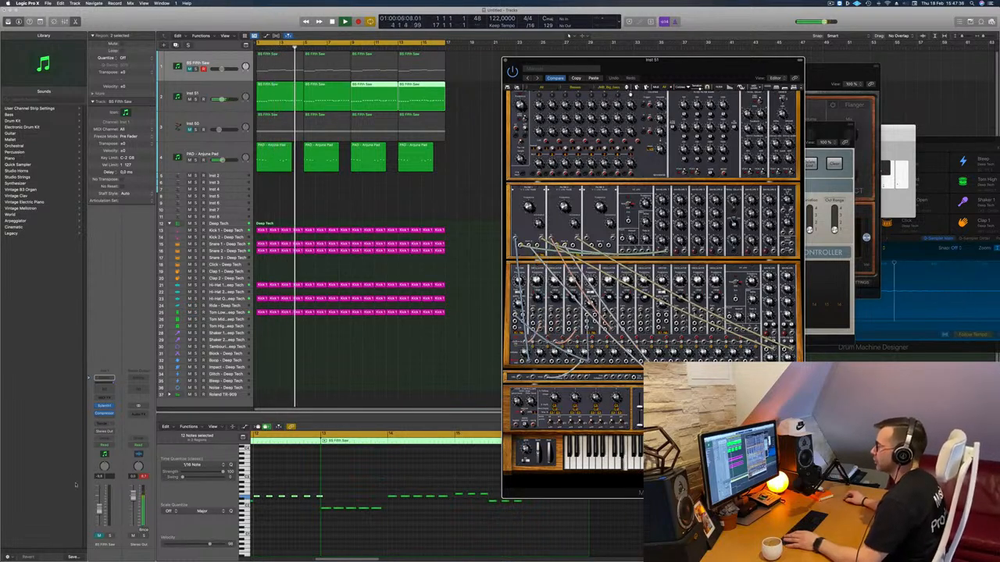
Step: Select the Inst 51 track, then mute the Tom Low drum track while playing the loop from its start
{"action": "left_click", "coordinate": [221, 95]}
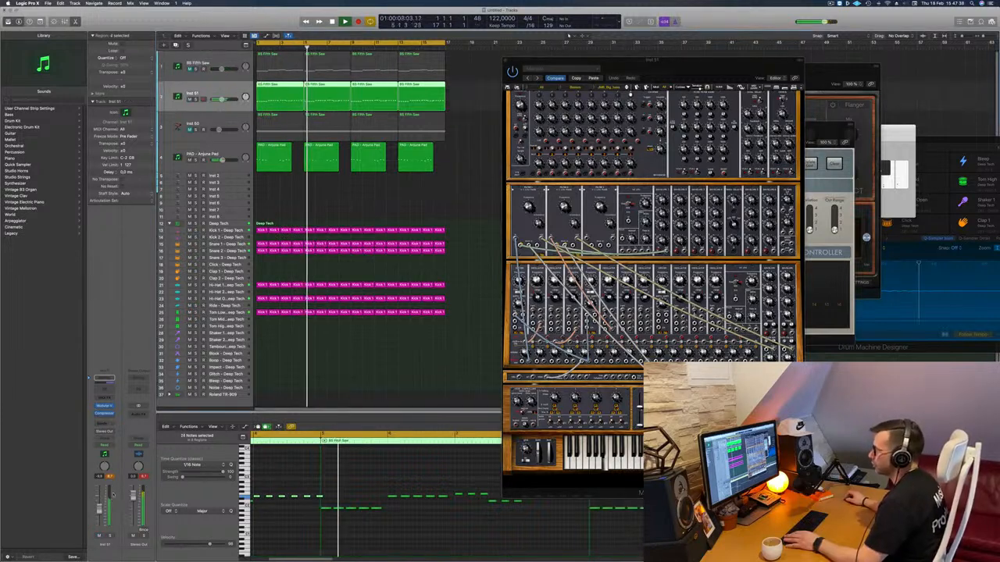
{"action": "key", "text": "space"}
{"action": "key", "text": "space"}
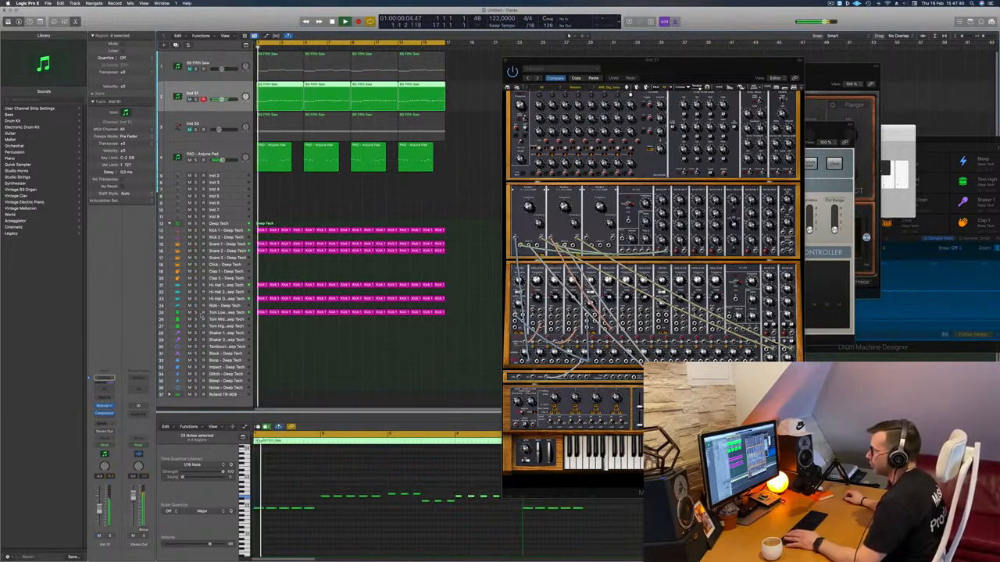
{"action": "left_click", "coordinate": [189, 313]}
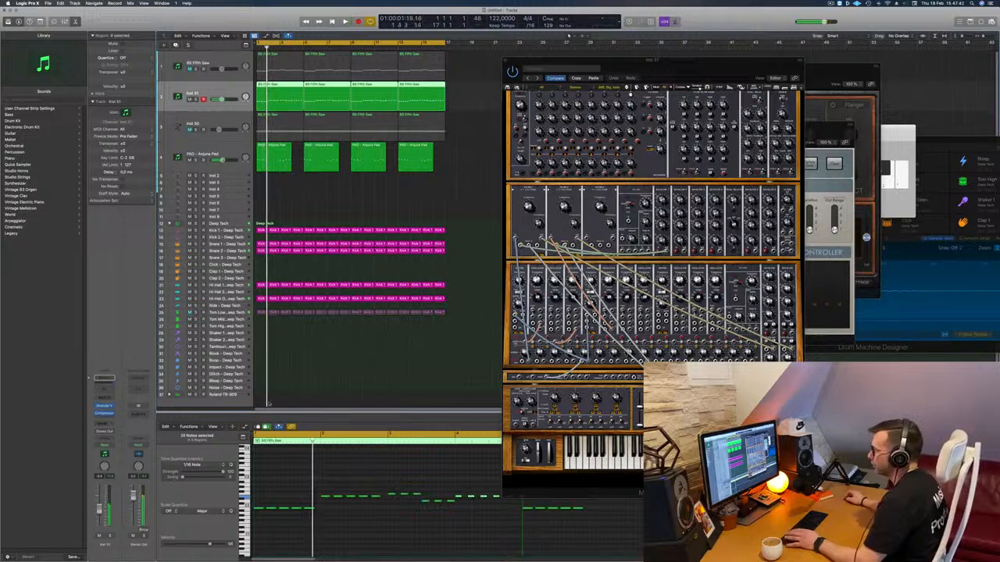
{"action": "left_click", "coordinate": [326, 204]}
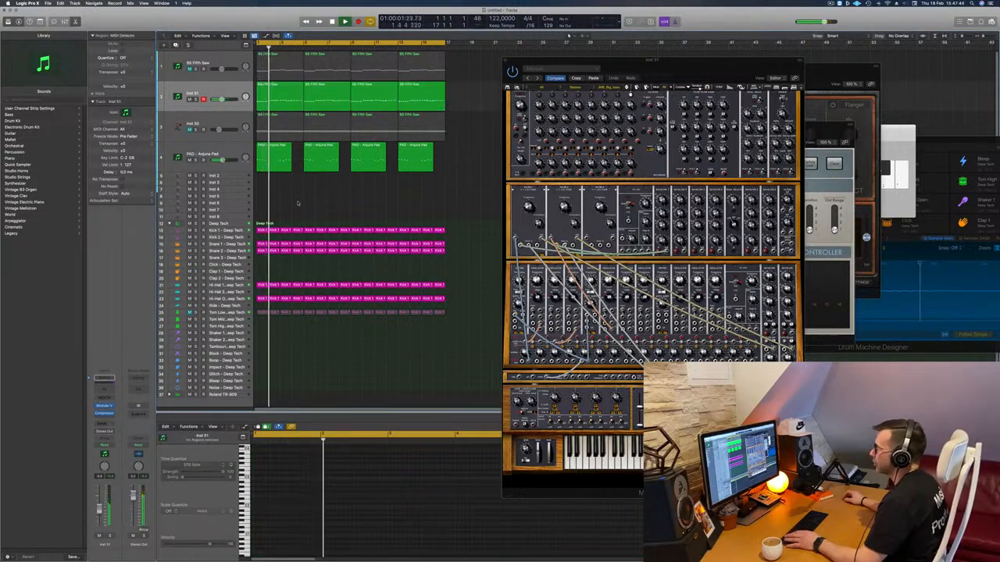
Step: Show the first Inst 51 region's notes in the Piano Roll together with its note velocity automation area
{"action": "left_click", "coordinate": [284, 99]}
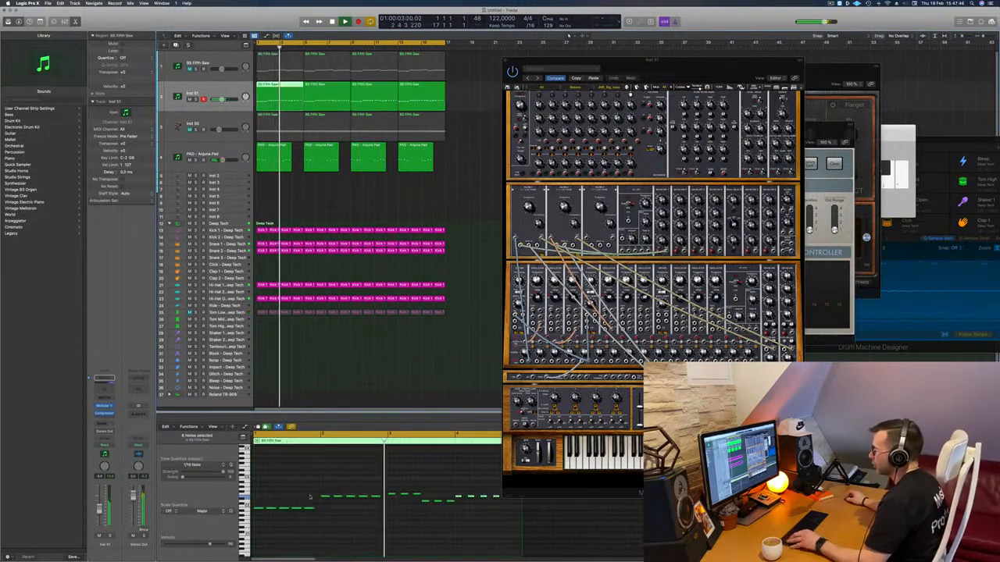
{"action": "scroll", "coordinate": [310, 496], "scroll_direction": "down", "scroll_amount": 5}
{"action": "scroll", "coordinate": [310, 495], "scroll_direction": "down", "scroll_amount": 2}
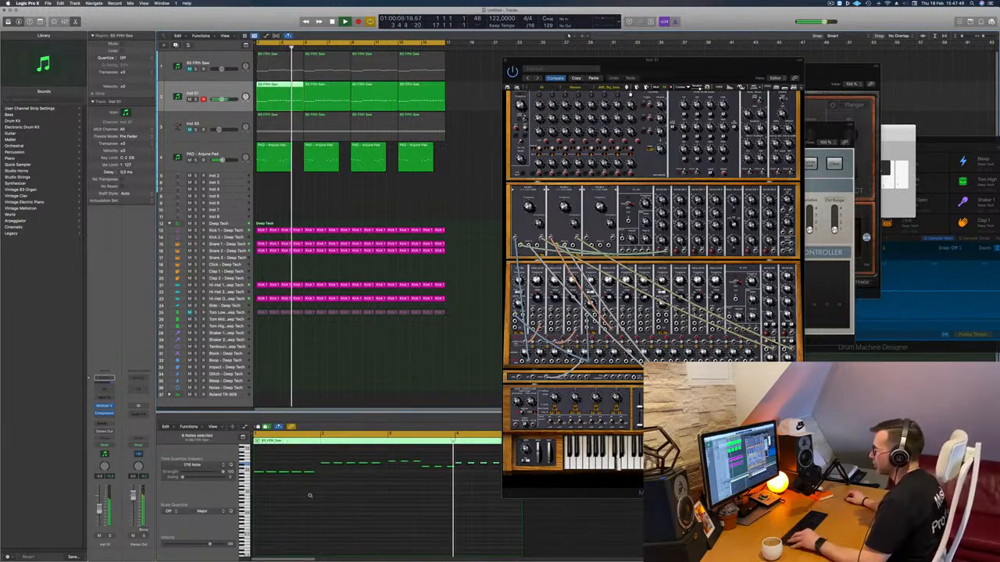
{"action": "scroll", "coordinate": [310, 495], "scroll_direction": "down", "scroll_amount": 3}
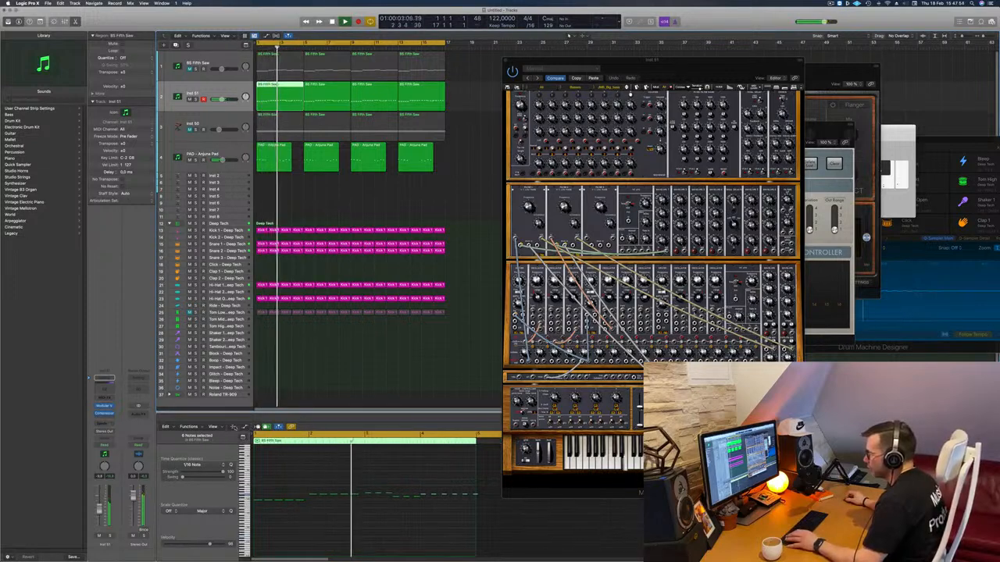
{"action": "left_click", "coordinate": [232, 427]}
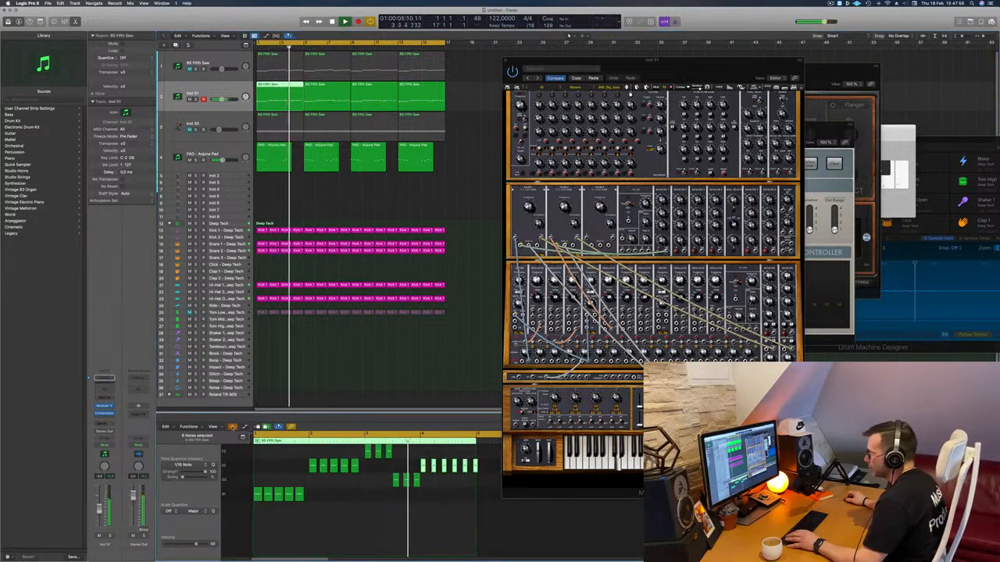
{"action": "left_click", "coordinate": [232, 427]}
{"action": "left_click", "coordinate": [243, 426]}
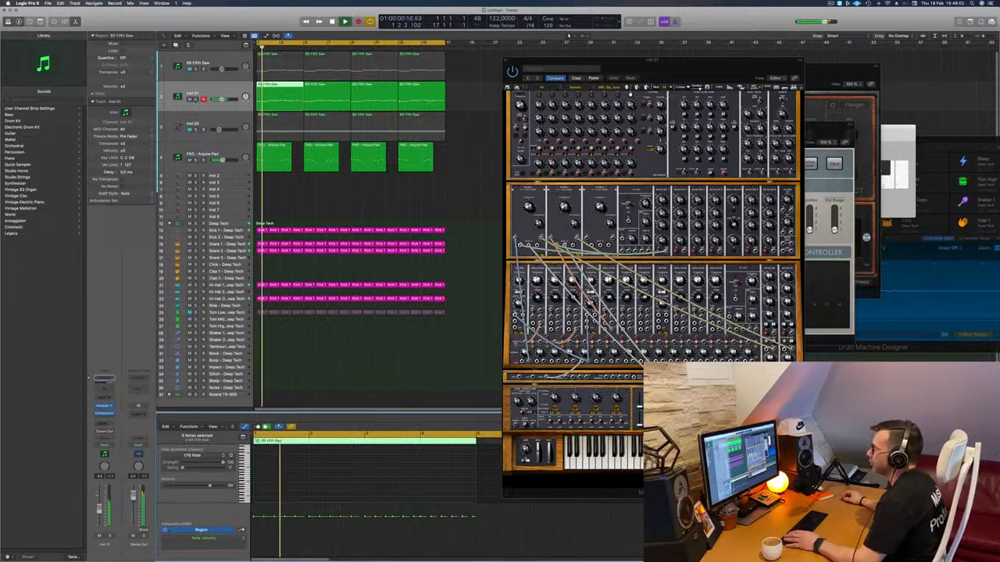
Step: Solo the Inst 51 track to listen to the bass alone, then turn solo off and select the track
{"action": "key", "text": "ctrl+s"}
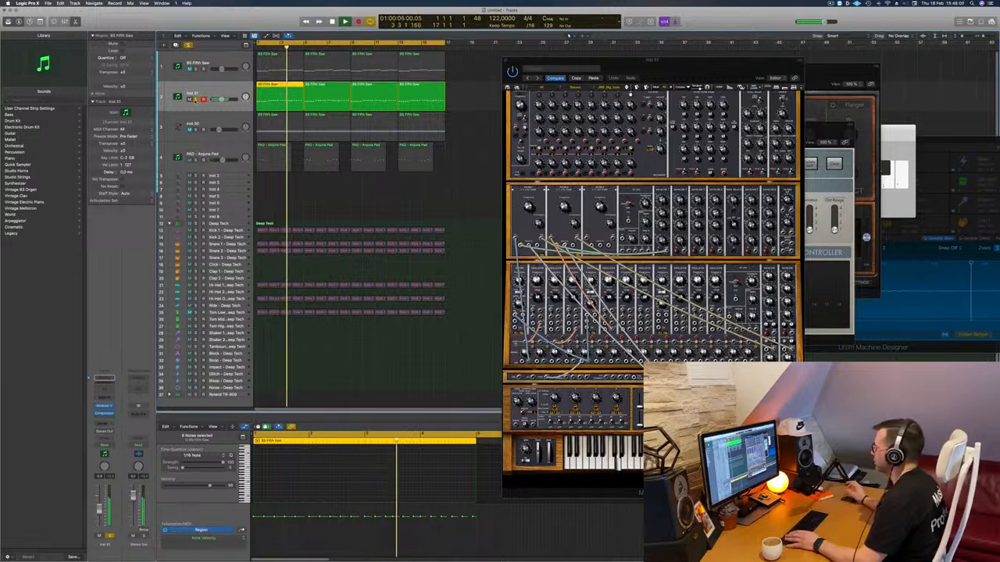
{"action": "key", "text": "ctrl+s"}
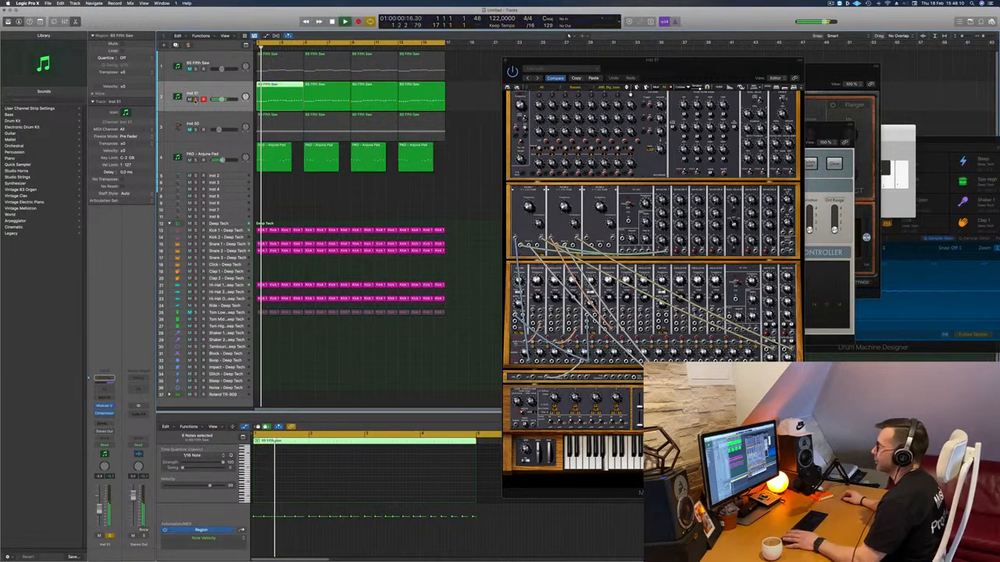
{"action": "left_click", "coordinate": [195, 92]}
{"action": "key", "text": "super+Left"}
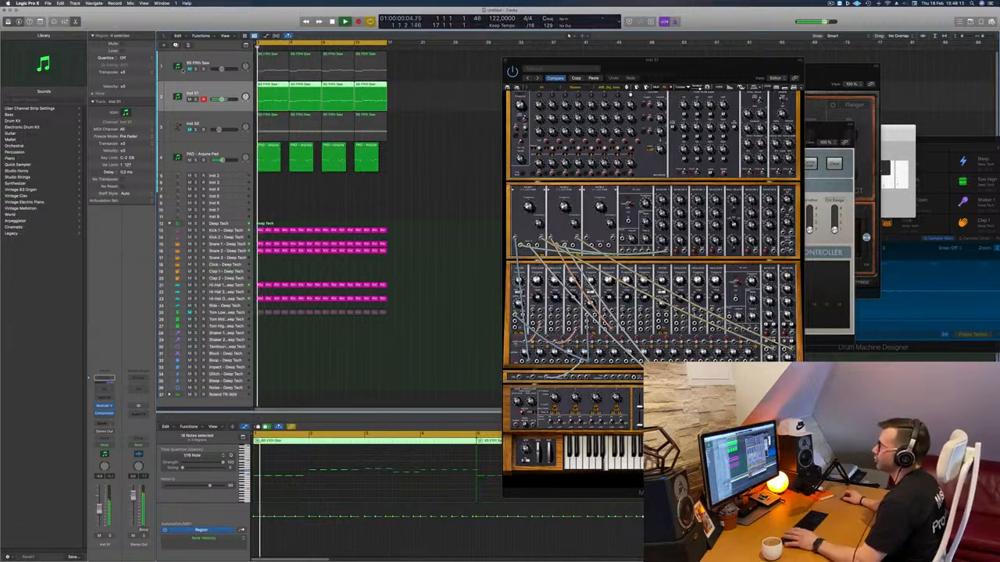
Step: Unmute the BS Fifth Saw track and restart playback to hear it with the bass
{"action": "left_click", "coordinate": [188, 69]}
{"action": "key", "text": "space"}
{"action": "key", "text": "super+Left"}
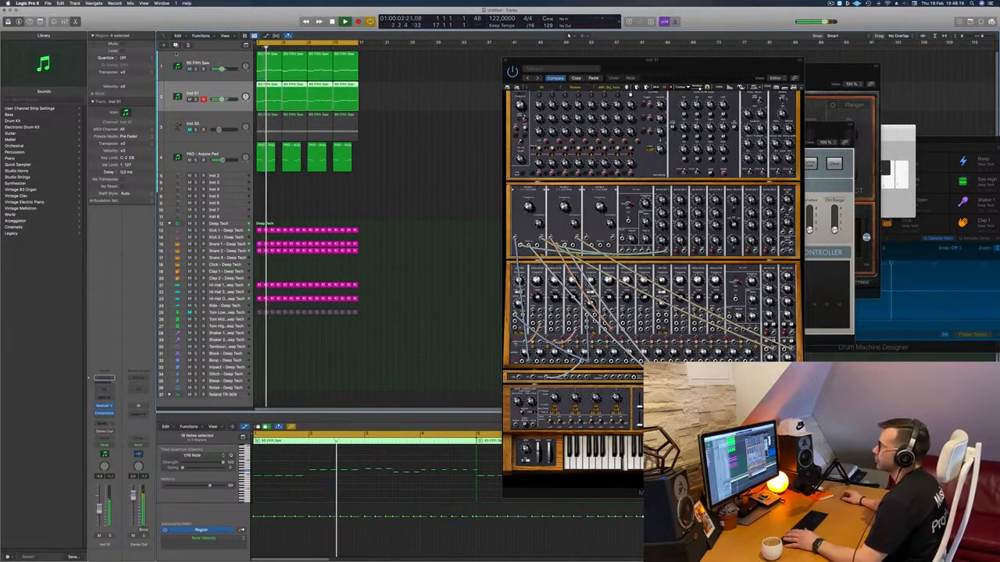
Step: Add a Channel EQ low cut between 100 and 200 Hz to the BS Fifth Saw track and close the EQ
{"action": "key", "text": "Up"}
{"action": "left_click", "coordinate": [103, 380]}
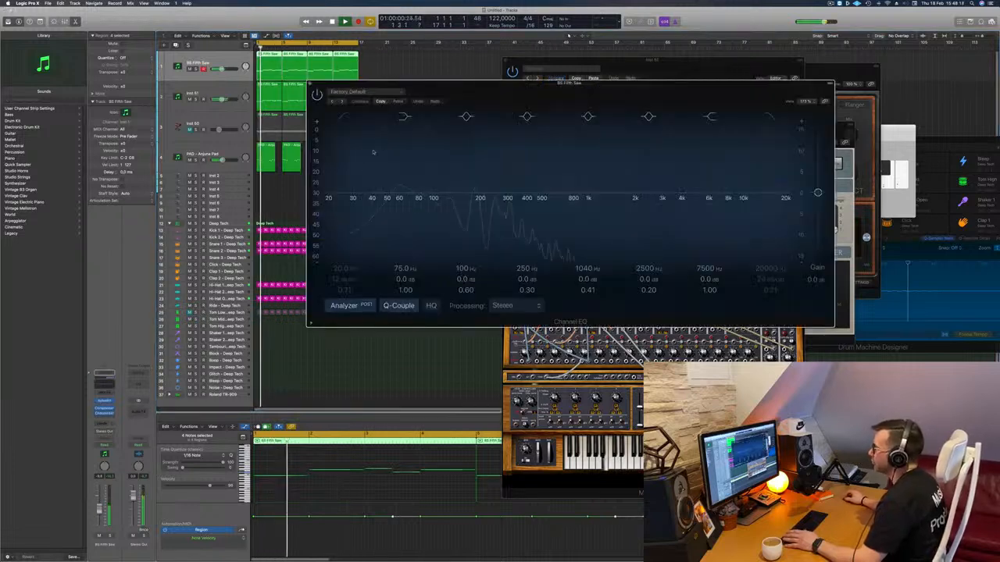
{"action": "left_click_drag", "start_coordinate": [385, 176], "coordinate": [470, 160]}
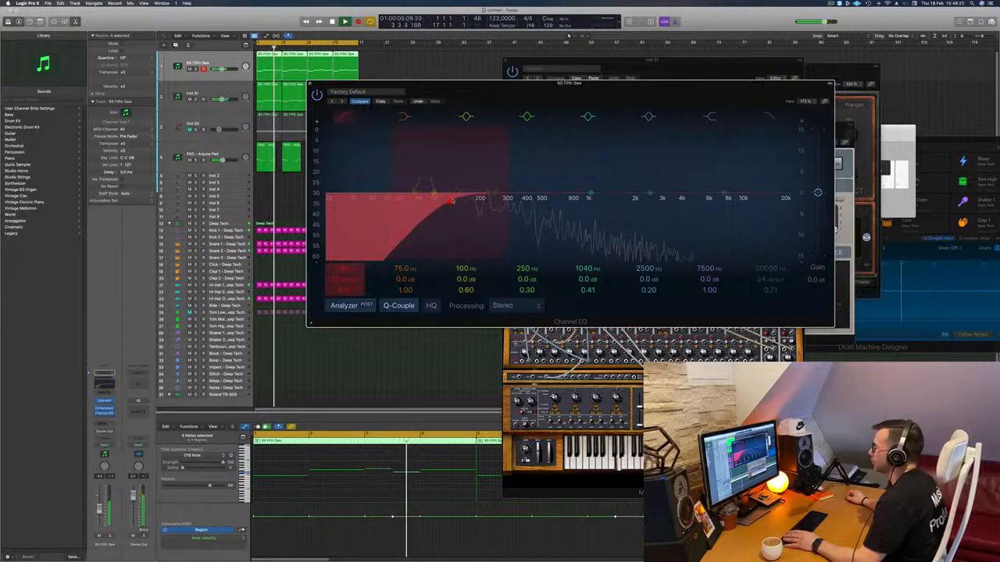
{"action": "left_click_drag", "start_coordinate": [449, 205], "coordinate": [460, 200]}
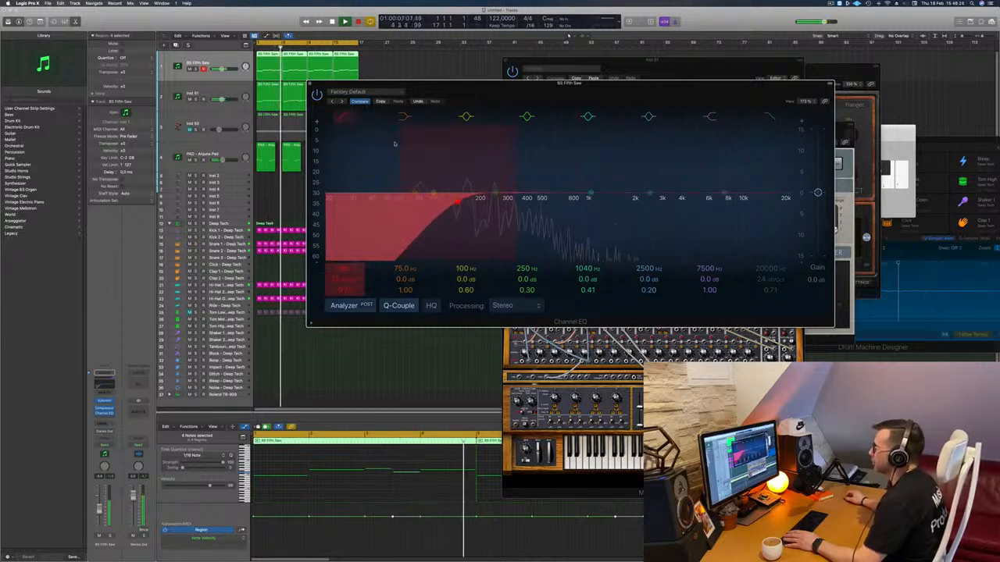
{"action": "left_click", "coordinate": [310, 84]}
{"action": "key", "text": "space"}
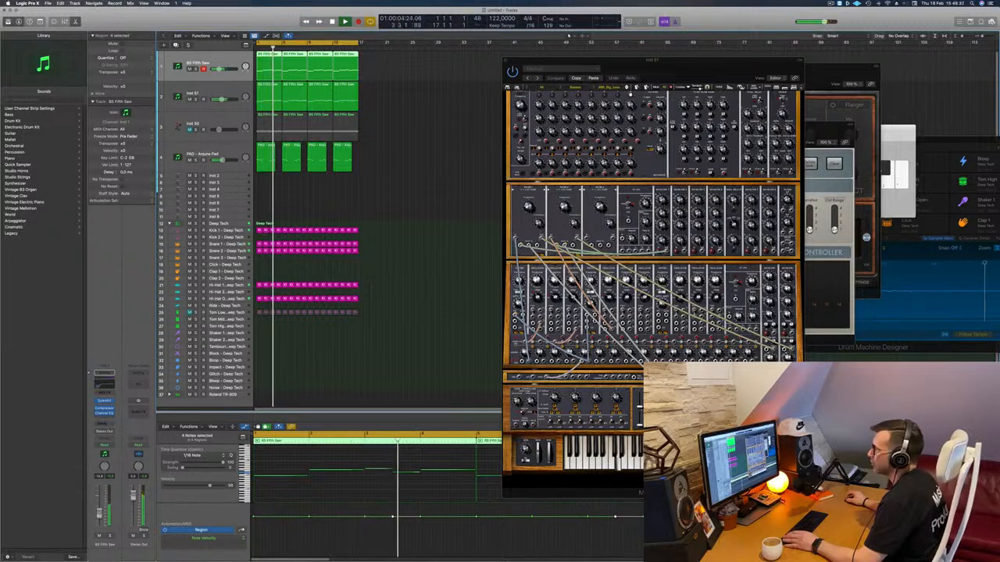
Step: Close the Modular V window, then unmute the Inst 50 track and check its Channel EQ
{"action": "left_click_drag", "start_coordinate": [504, 66], "coordinate": [423, 76]}
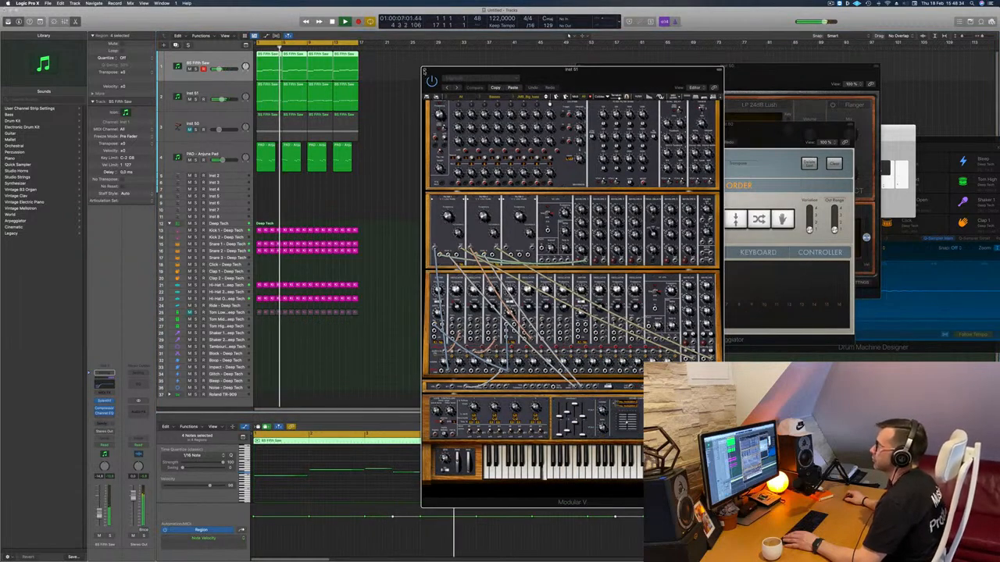
{"action": "left_click", "coordinate": [427, 70]}
{"action": "left_click", "coordinate": [221, 123]}
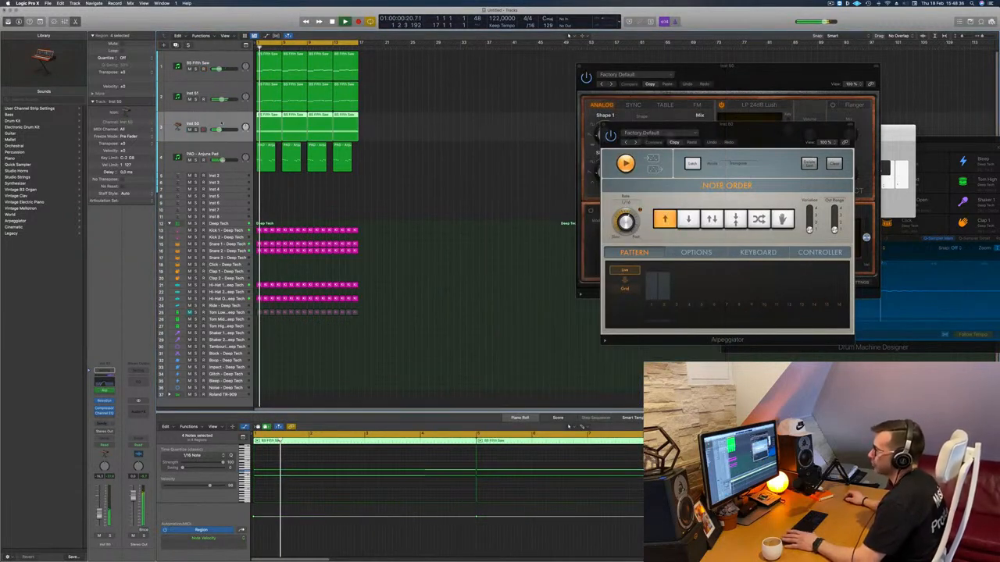
{"action": "left_click", "coordinate": [110, 383]}
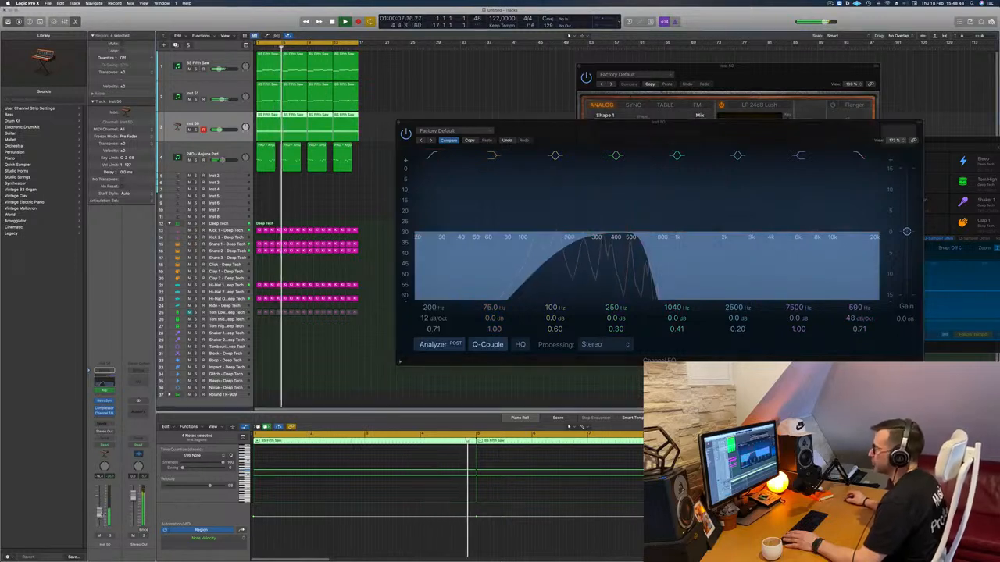
{"action": "left_click", "coordinate": [399, 125]}
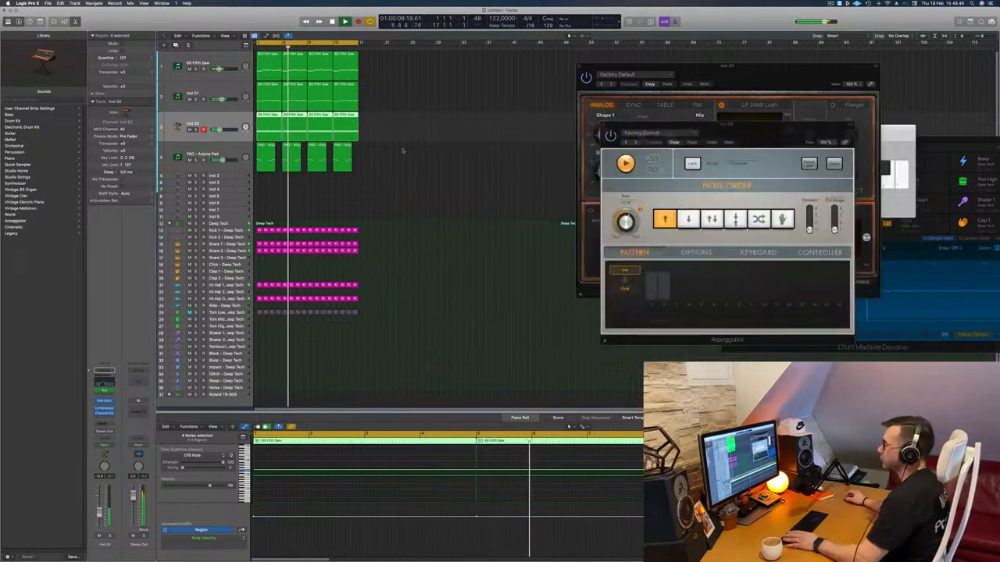
Step: Repeat all regions of the 16-bar section three times and extend the cycle range to bar 65
{"action": "key", "text": "super+r"}
{"action": "key", "text": "super+r"}
{"action": "key", "text": "super+r"}
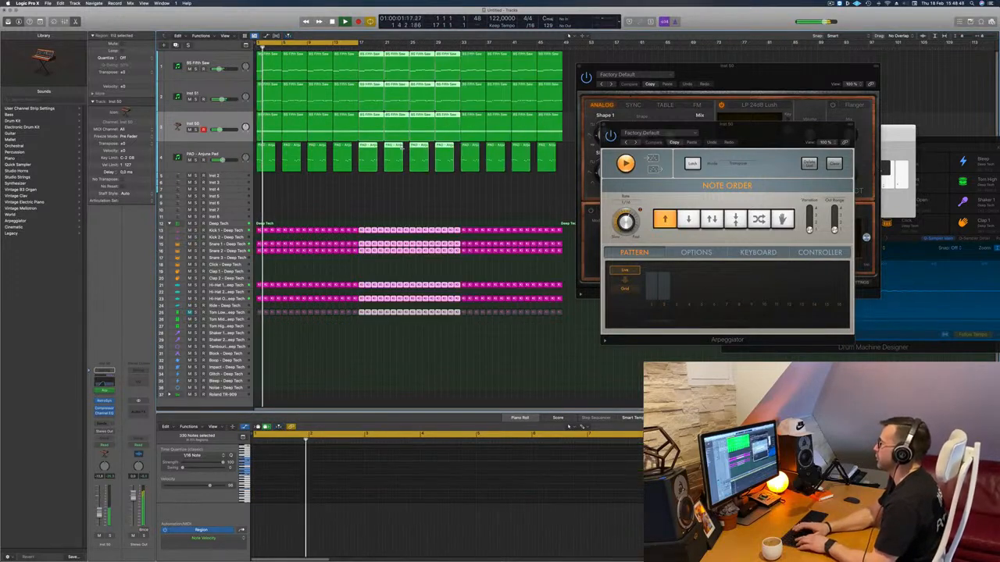
{"action": "key", "text": "super+Left"}
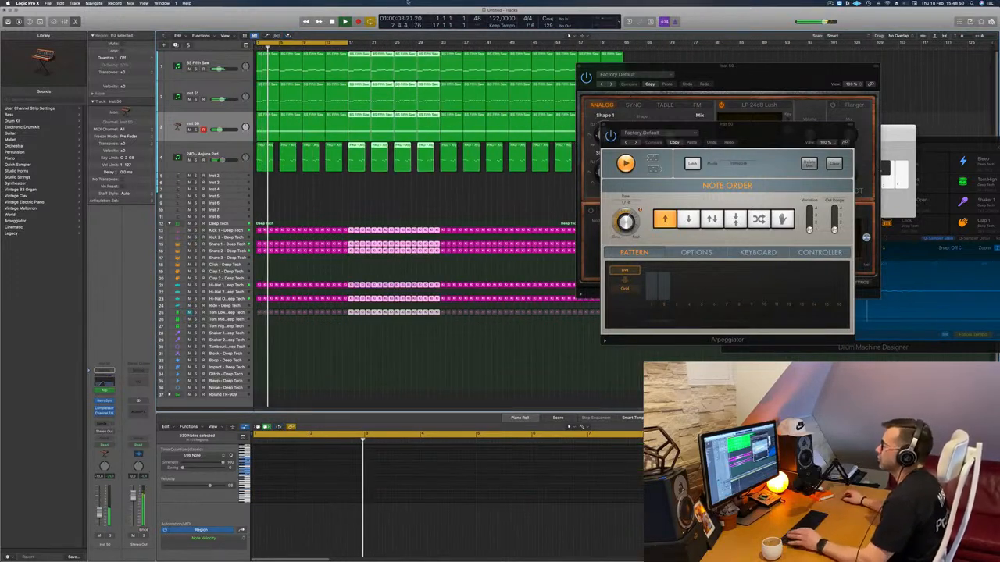
{"action": "left_click_drag", "start_coordinate": [348, 43], "coordinate": [624, 42]}
Step: Move the Retro Synth window off the arrangement and close the Arpeggiator window
{"action": "left_click_drag", "start_coordinate": [701, 74], "coordinate": [856, 109]}
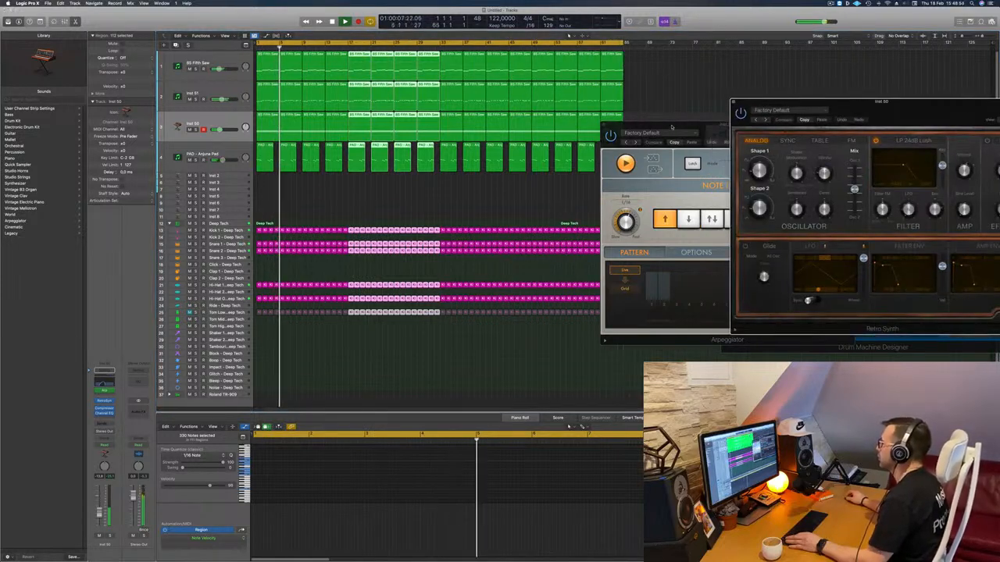
{"action": "left_click_drag", "start_coordinate": [671, 127], "coordinate": [555, 132]}
{"action": "left_click", "coordinate": [485, 129]}
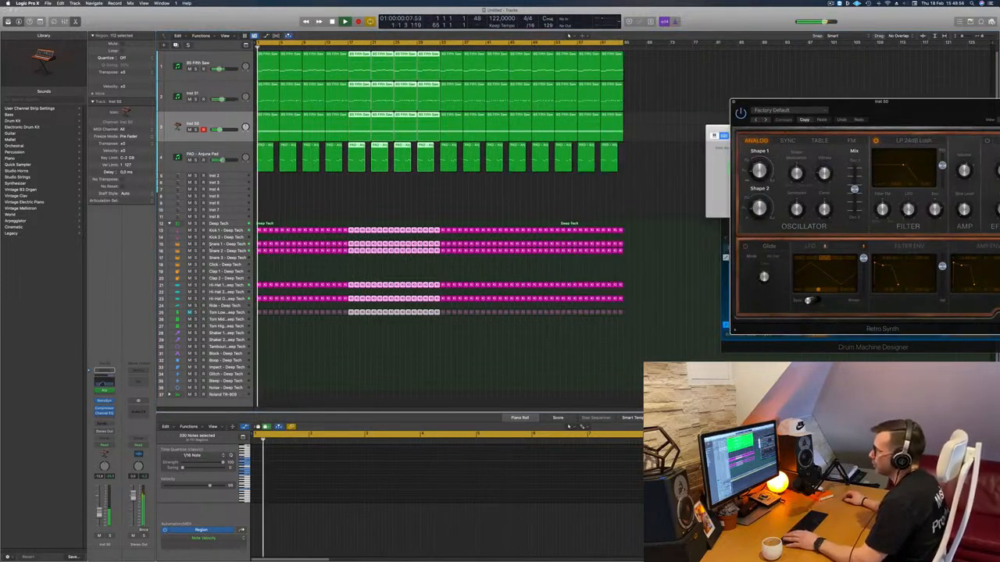
Step: Select the Snare 1 drum track, mute the Snare 2 track and clear the region selection
{"action": "left_click", "coordinate": [217, 244]}
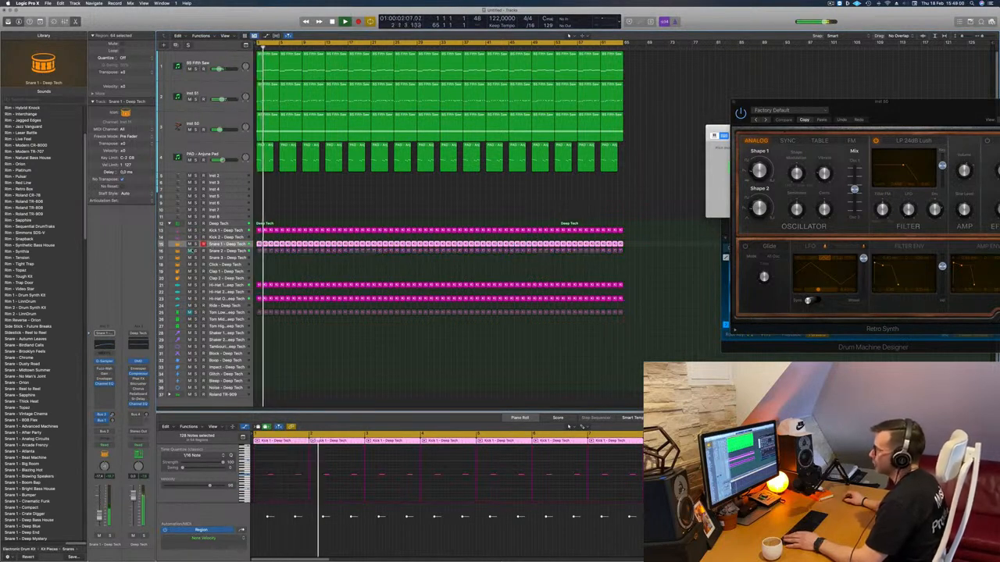
{"action": "left_click", "coordinate": [266, 263]}
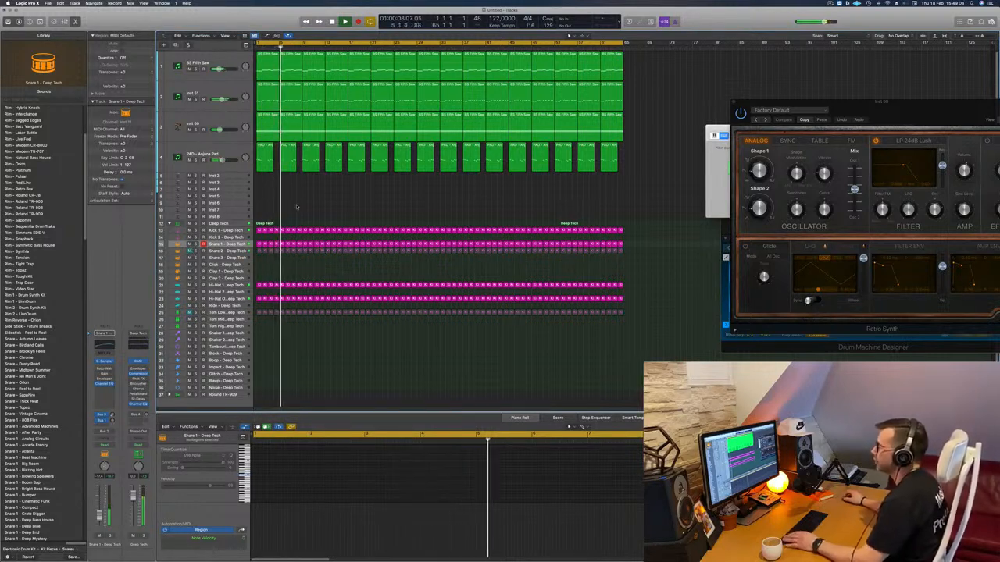
Step: Unmute the Tom Low drum track and set its Channel EQ low cut to 93.5 Hz at 24 dB/Oct
{"action": "left_click", "coordinate": [227, 312]}
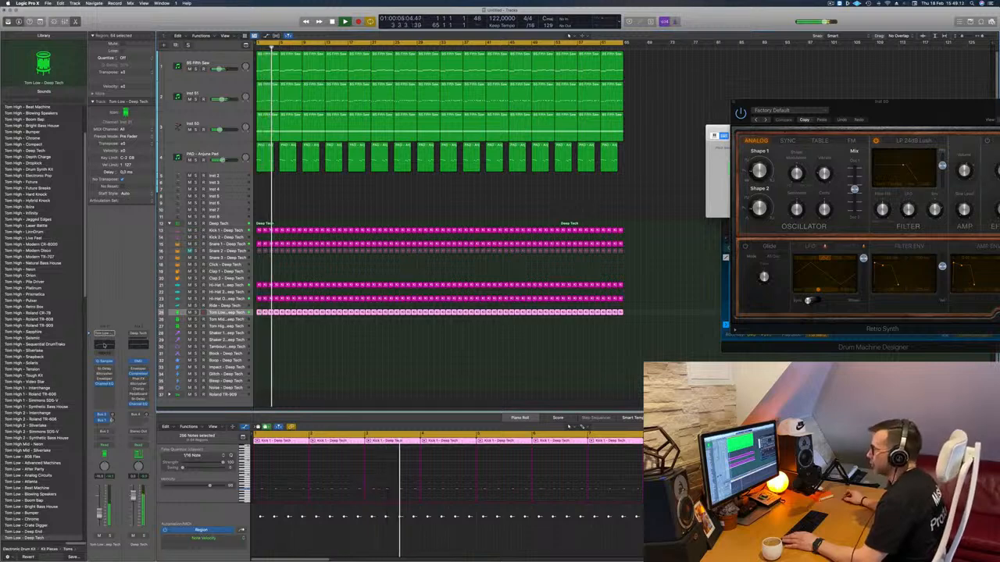
{"action": "left_click", "coordinate": [104, 345]}
{"action": "left_click_drag", "start_coordinate": [335, 282], "coordinate": [334, 279]}
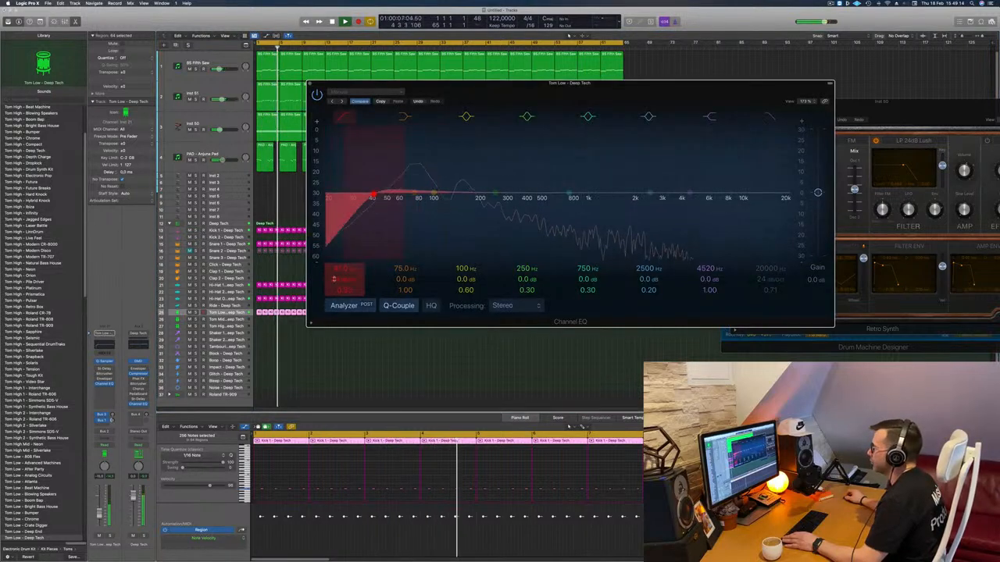
{"action": "left_click_drag", "start_coordinate": [373, 196], "coordinate": [422, 193]}
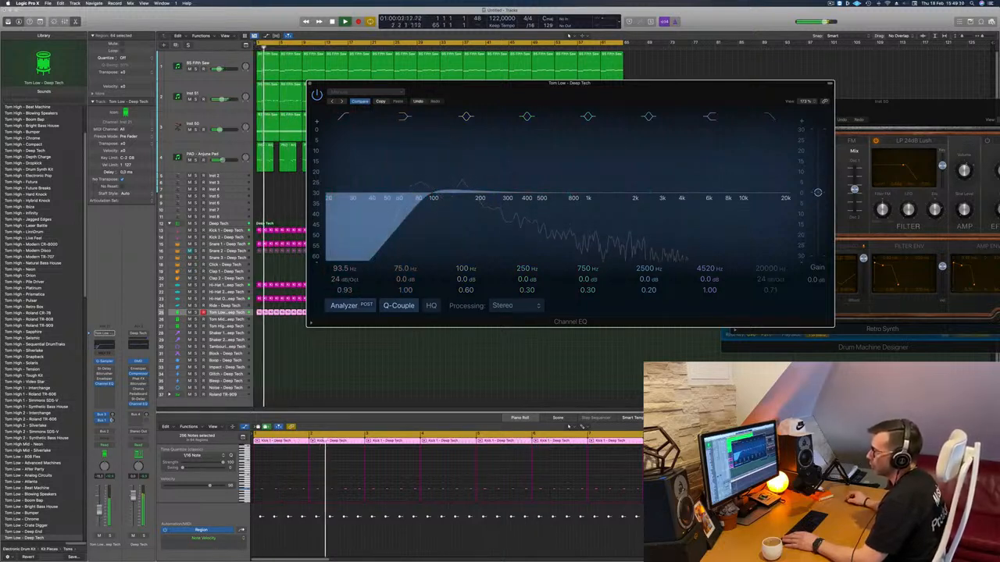
{"action": "left_click", "coordinate": [221, 314]}
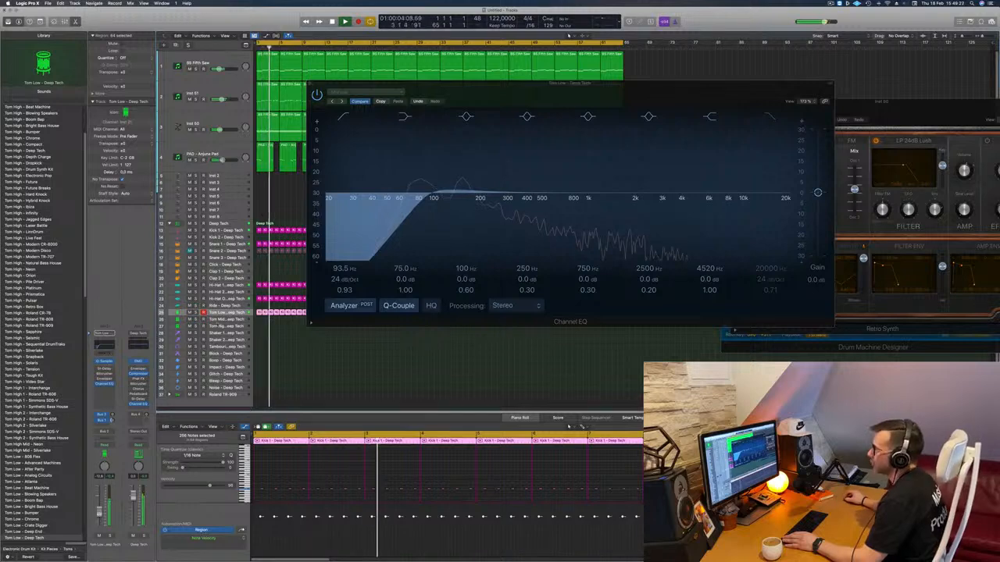
{"action": "left_click", "coordinate": [312, 85]}
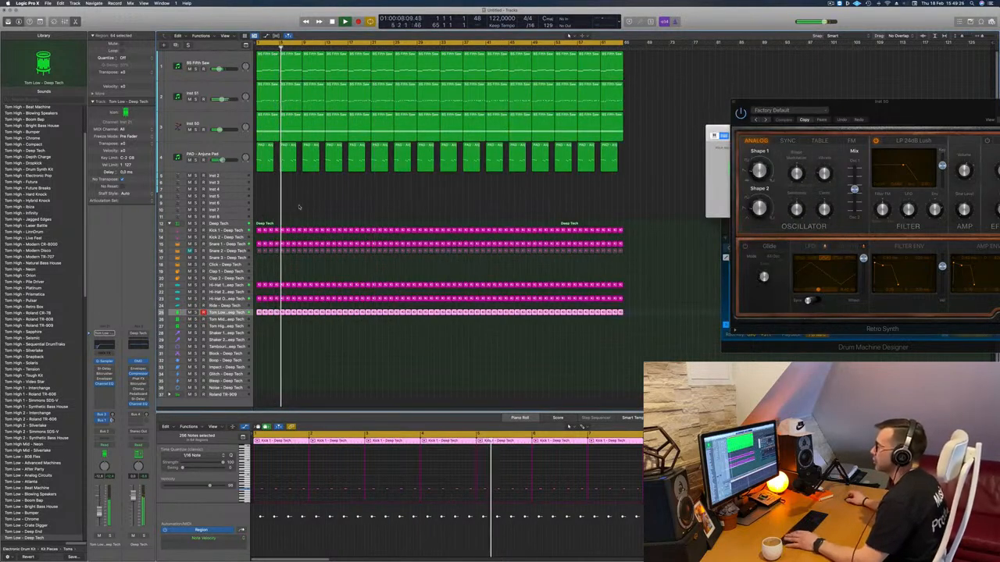
{"action": "left_click", "coordinate": [299, 206]}
Step: Open the Sylenth1 instrument of the PAD - Anjuna Pad track and adjust its filter control cutoff during playback from the start
{"action": "left_click", "coordinate": [238, 155]}
{"action": "key", "text": "Return"}
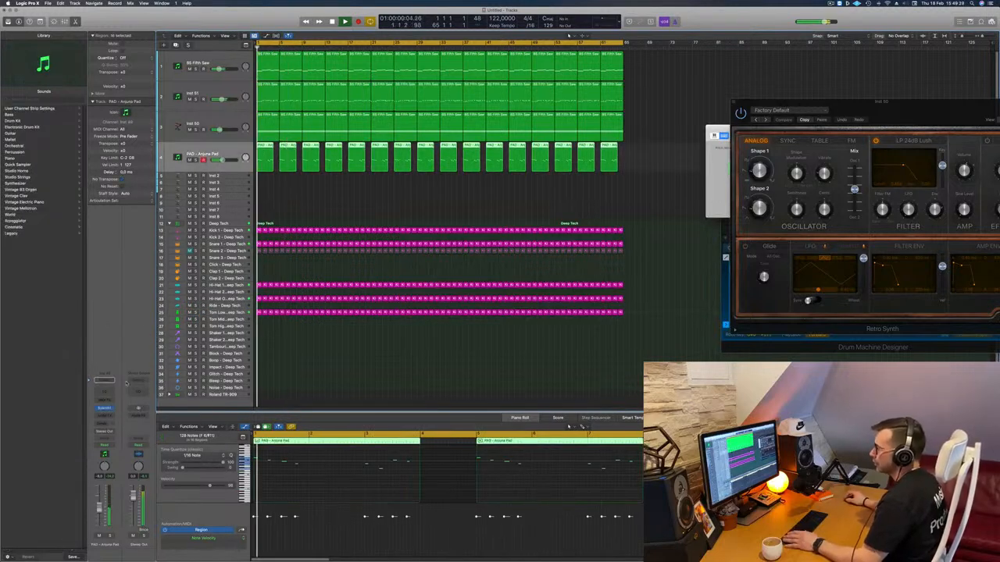
{"action": "left_click", "coordinate": [105, 408]}
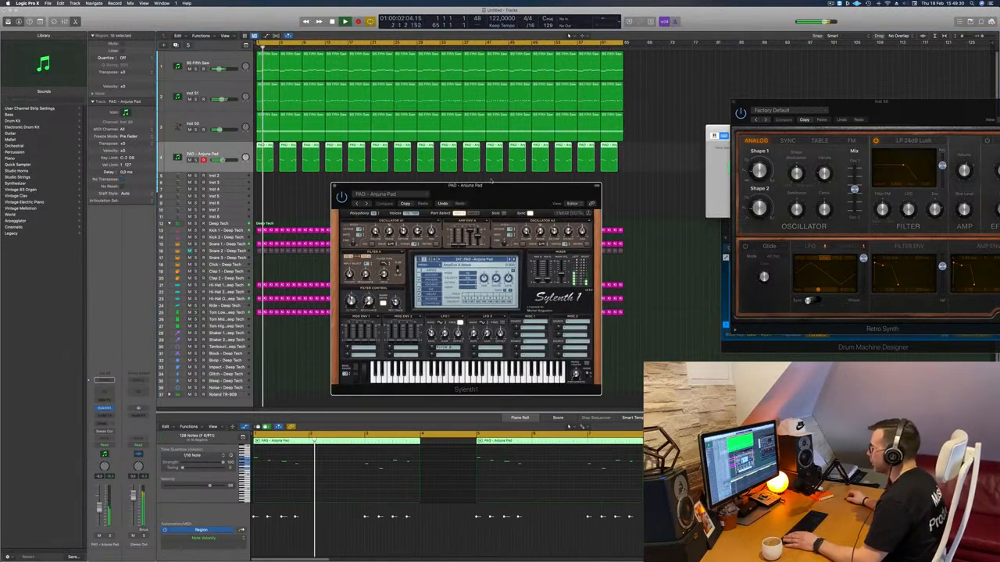
{"action": "left_click_drag", "start_coordinate": [492, 181], "coordinate": [487, 150]}
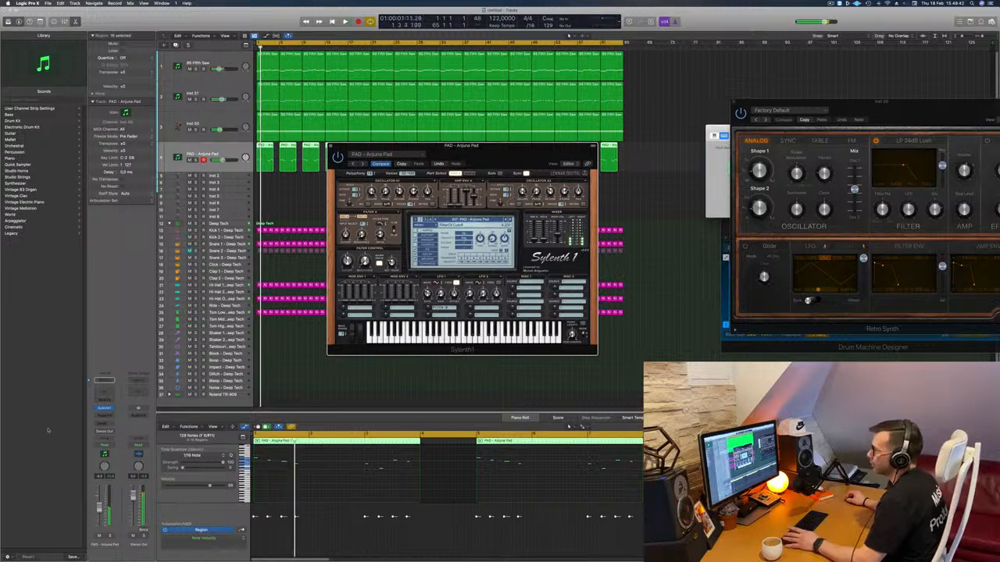
Step: Send the PAD - Anjuna Pad track to Bus 7 and insert a stereo SilverVerb on the resulting aux channel
{"action": "left_click", "coordinate": [102, 423]}
{"action": "mouse_move", "coordinate": [102, 432]}
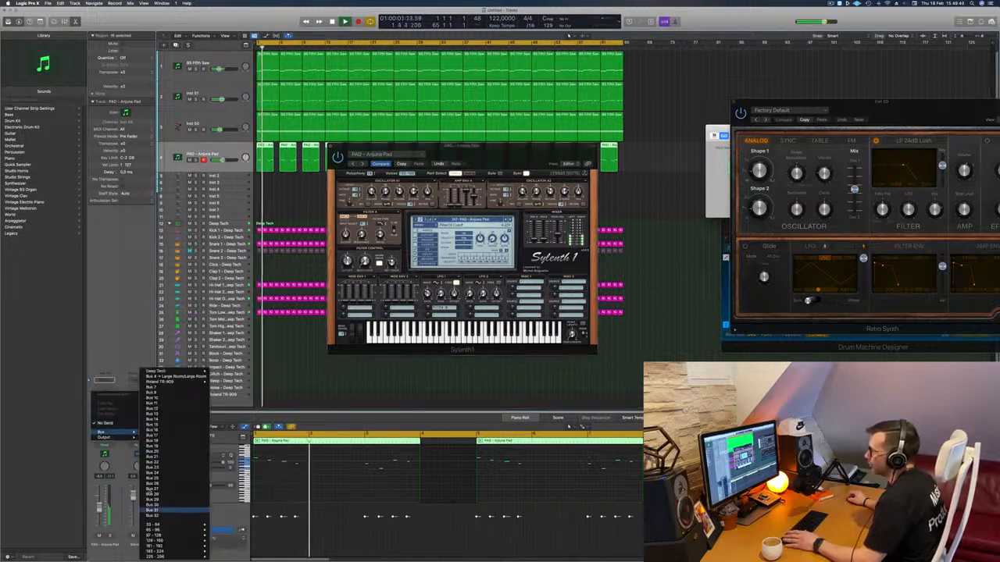
{"action": "left_click", "coordinate": [79, 341]}
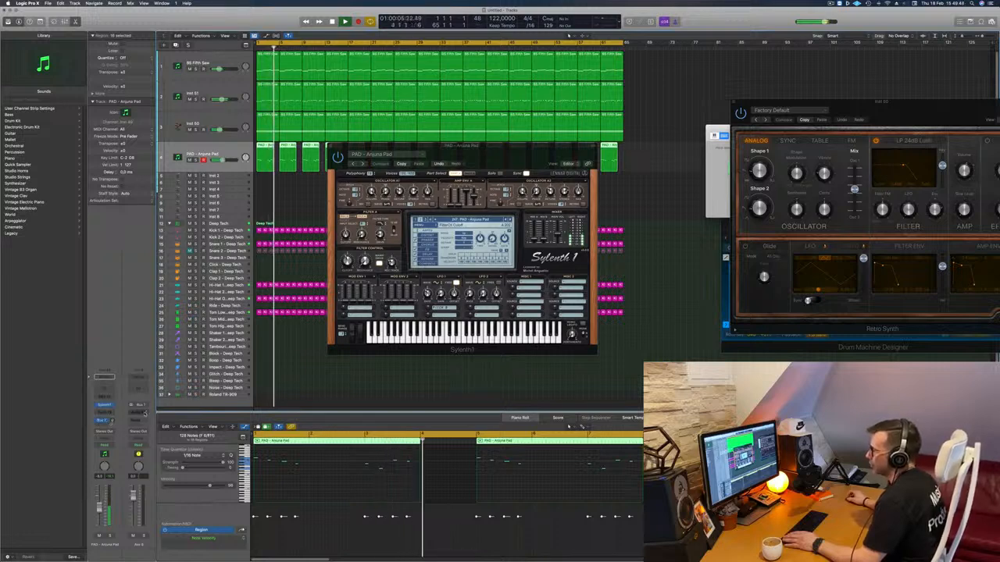
{"action": "left_click", "coordinate": [148, 411]}
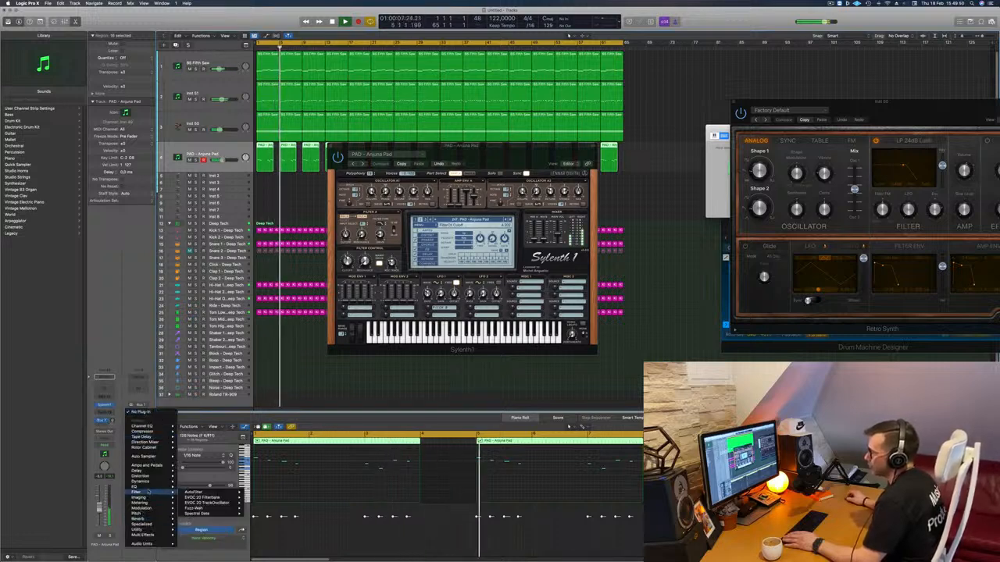
{"action": "mouse_move", "coordinate": [154, 520]}
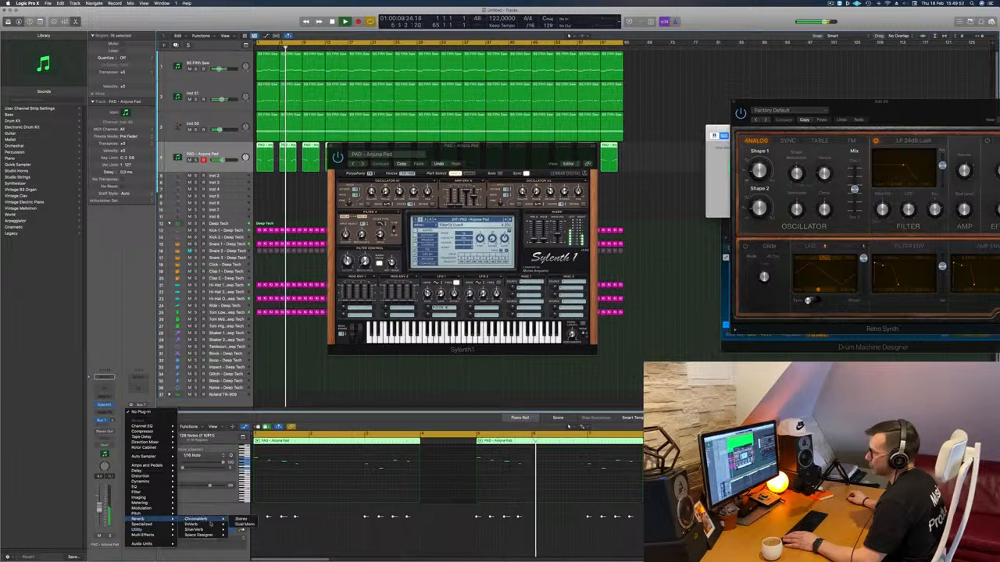
{"action": "mouse_move", "coordinate": [204, 529]}
{"action": "left_click", "coordinate": [241, 529]}
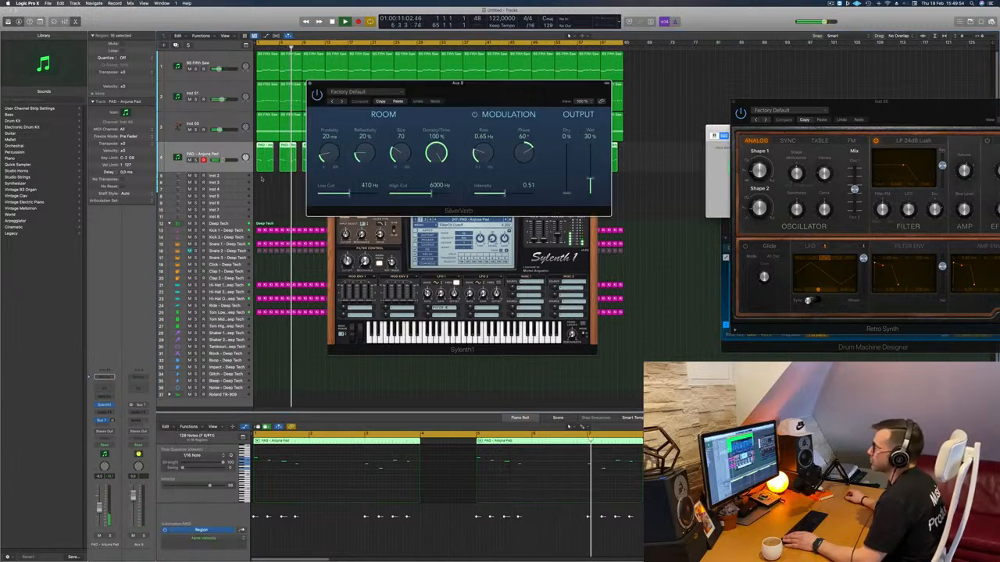
Step: Load the saved user preset in SilverVerb, then adjust the pad's bus send level while replaying the loop
{"action": "left_click", "coordinate": [348, 92]}
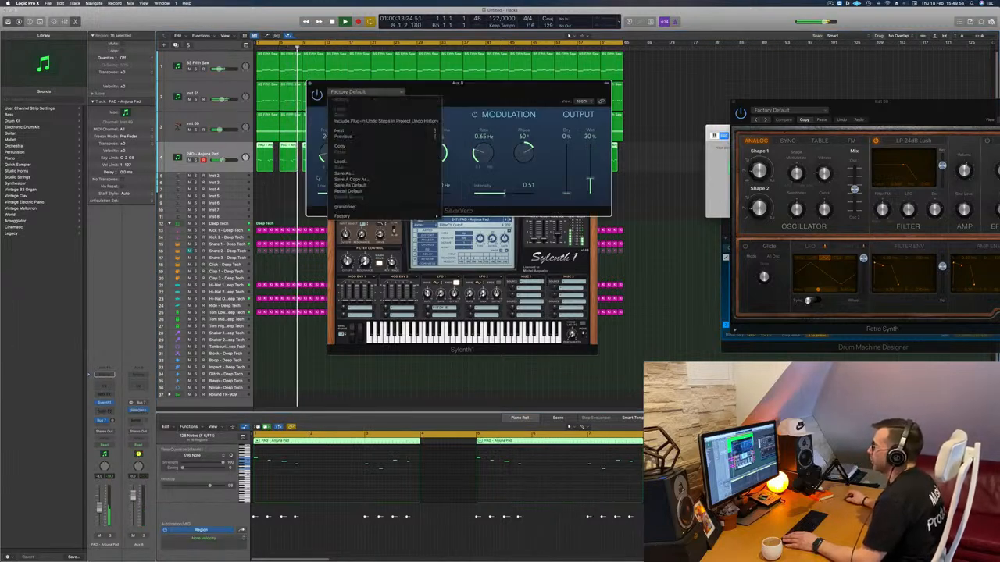
{"action": "left_click", "coordinate": [347, 206]}
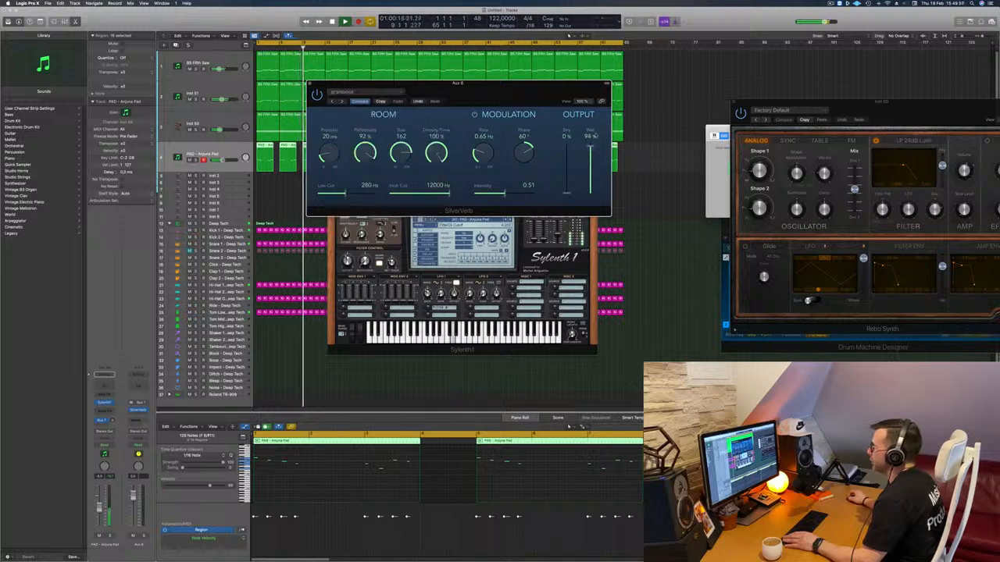
{"action": "left_click", "coordinate": [310, 83]}
{"action": "key", "text": "space"}
{"action": "key", "text": "space"}
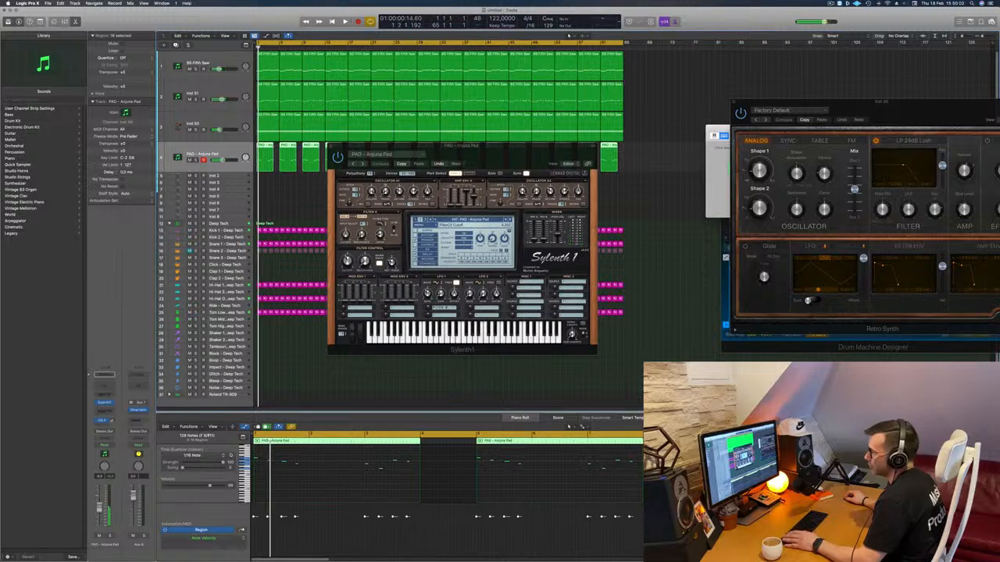
{"action": "key", "text": "space"}
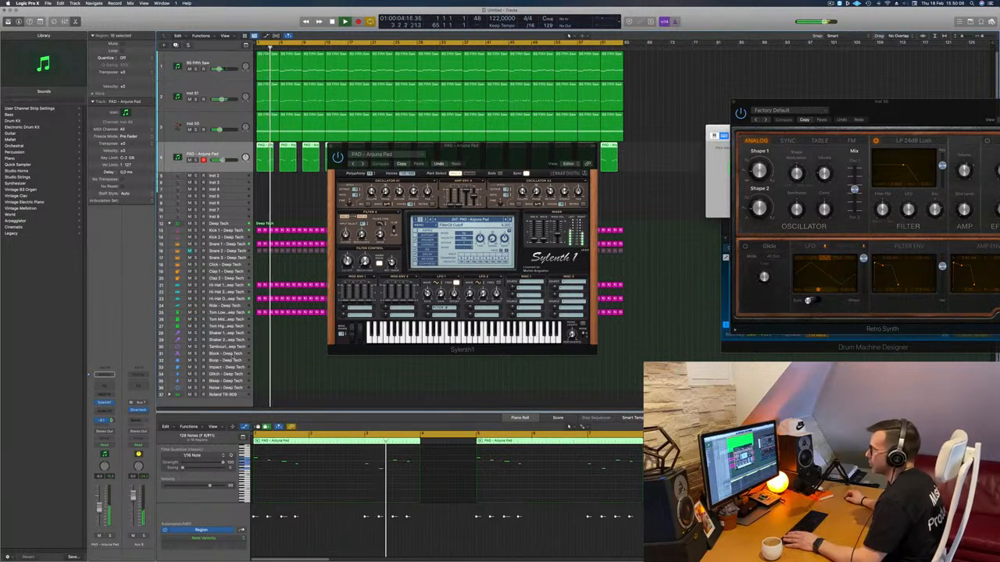
Step: Close the Sylenth1 window, then select the Inst 50 track and lower its volume slightly
{"action": "left_click_drag", "start_coordinate": [485, 150], "coordinate": [464, 237]}
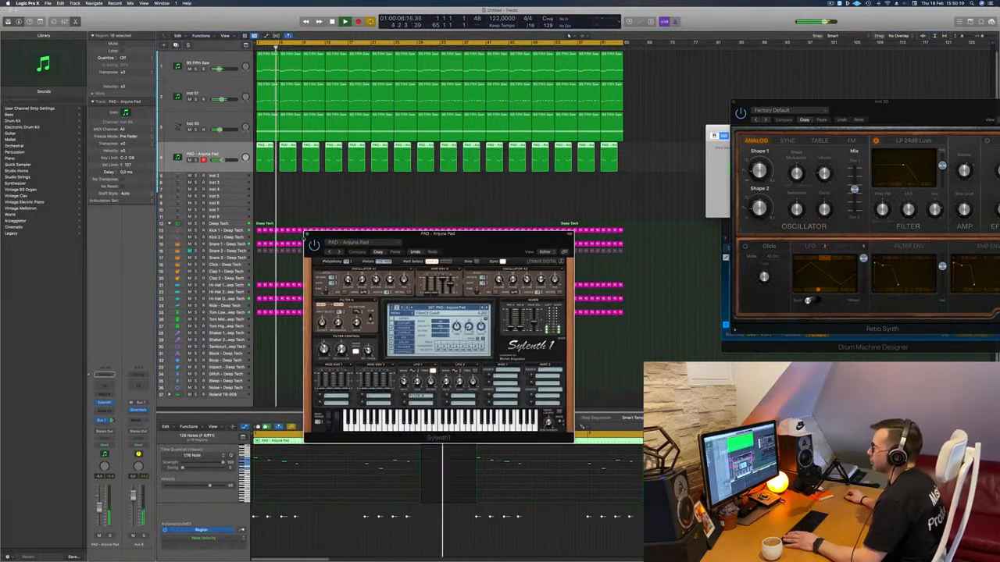
{"action": "left_click", "coordinate": [308, 233]}
{"action": "left_click", "coordinate": [305, 202]}
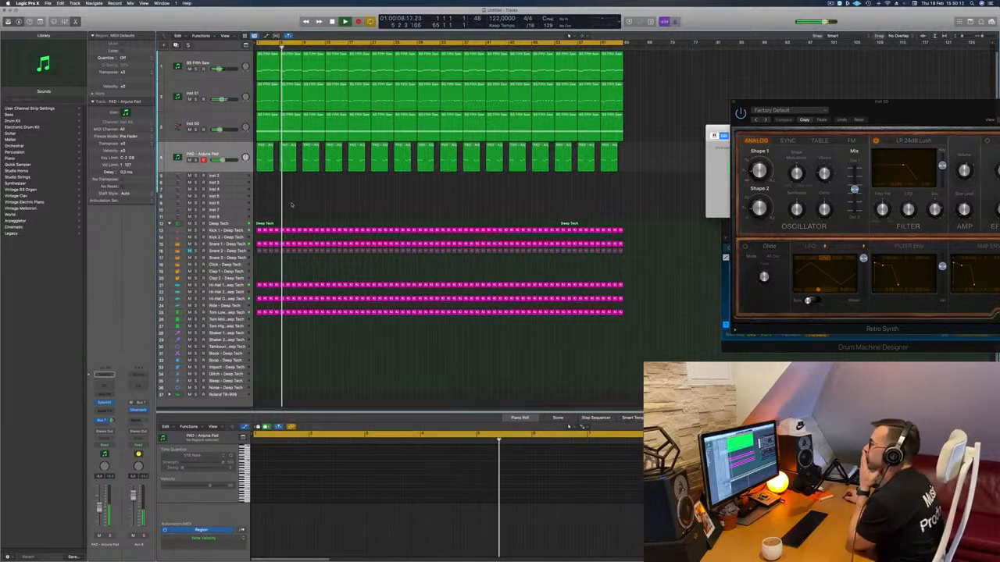
{"action": "left_click", "coordinate": [226, 117]}
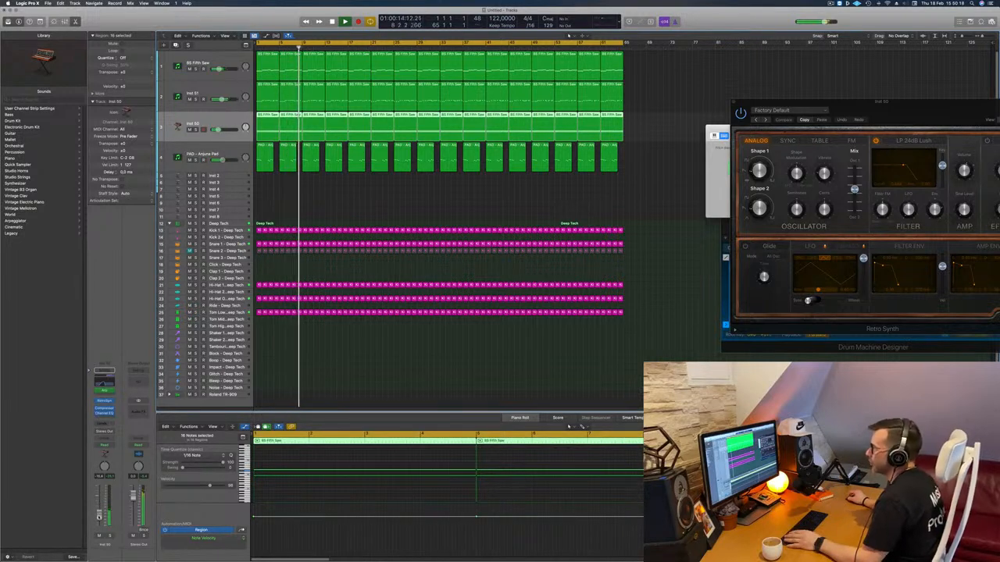
{"action": "left_click", "coordinate": [329, 210]}
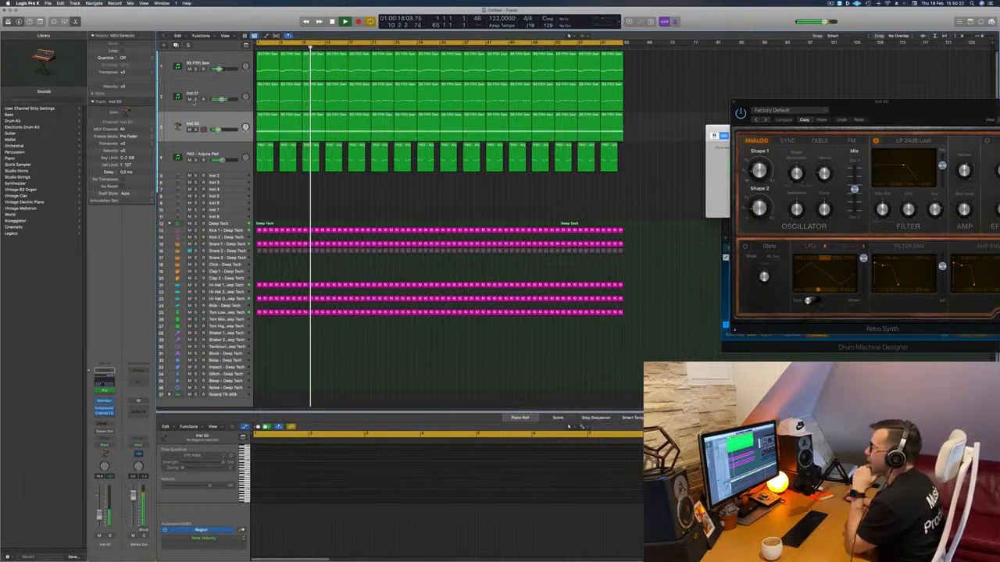
Step: Select the Inst 51 track and briefly solo it to check its sound
{"action": "left_click", "coordinate": [204, 95]}
{"action": "left_click", "coordinate": [196, 99]}
{"action": "left_click", "coordinate": [197, 99]}
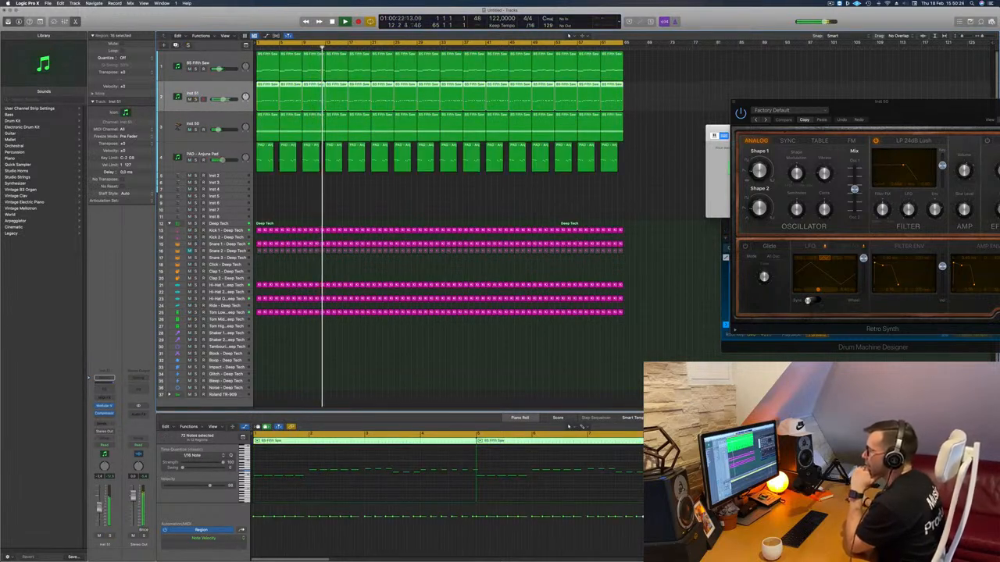
Step: Open the Modular V instrument of Inst 51 and adjust its Filter 1 cutoff while the loop plays
{"action": "left_click", "coordinate": [109, 408]}
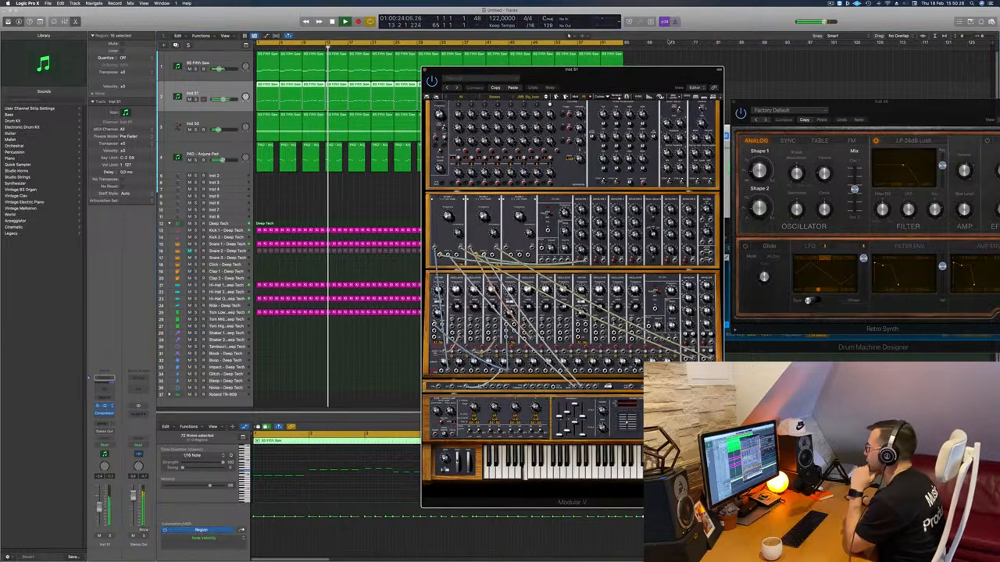
{"action": "left_click_drag", "start_coordinate": [653, 82], "coordinate": [535, 38]}
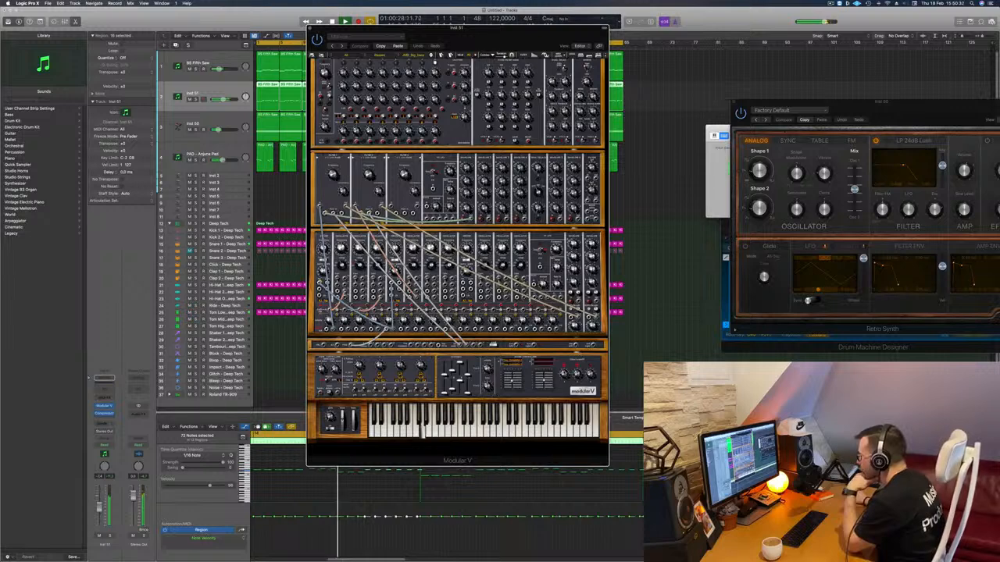
{"action": "left_click_drag", "start_coordinate": [565, 375], "coordinate": [566, 368]}
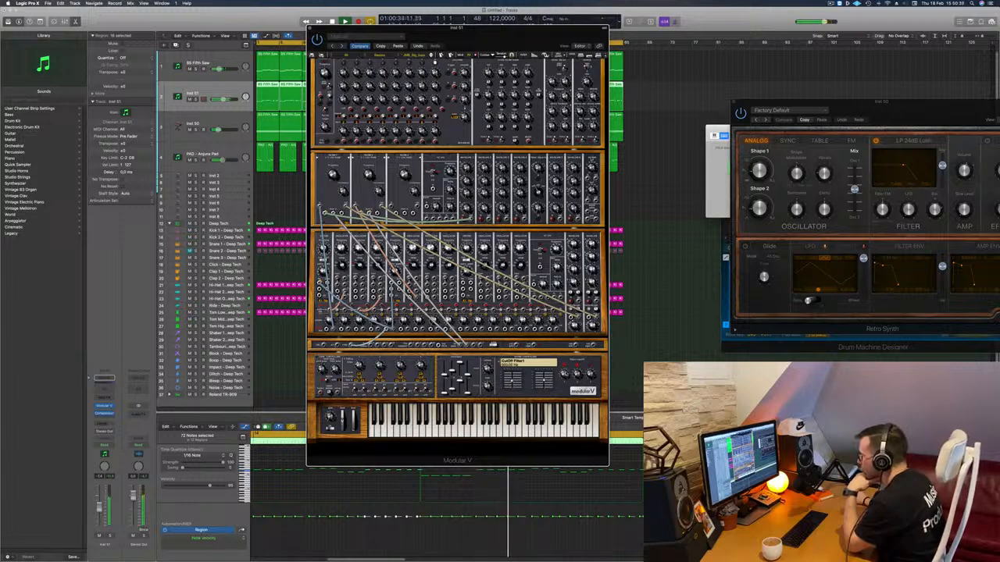
{"action": "left_click_drag", "start_coordinate": [568, 366], "coordinate": [564, 363]}
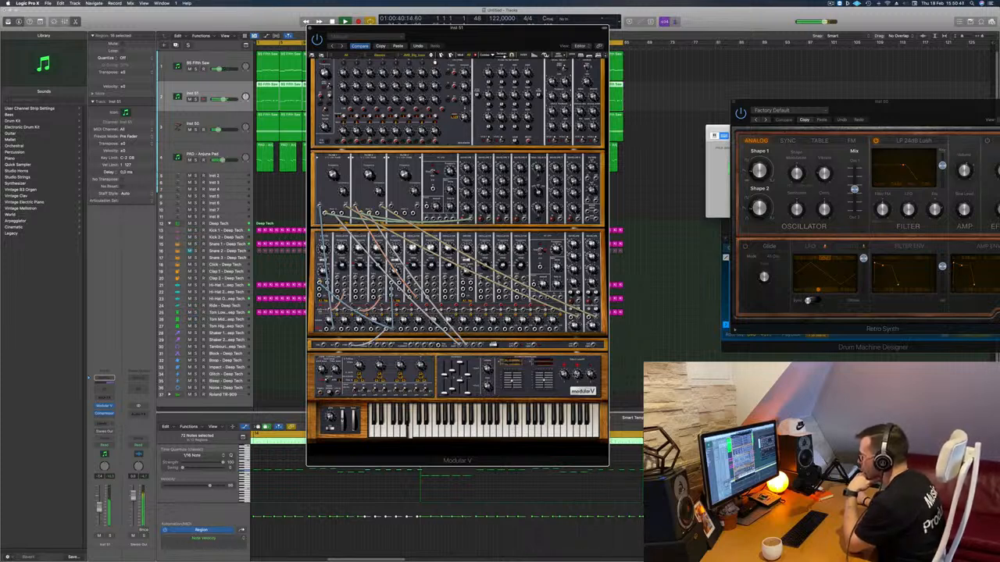
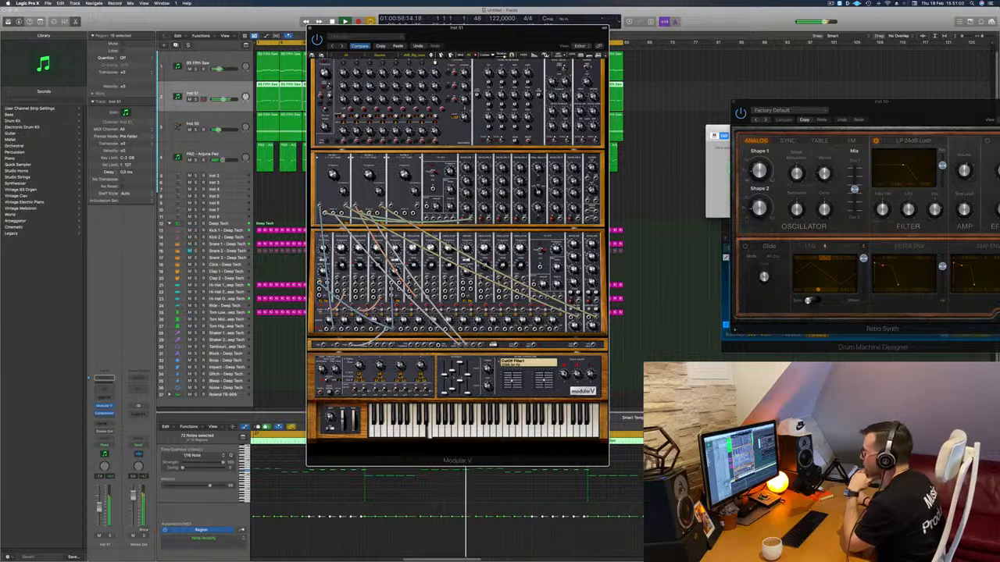
Step: Move the Modular V window aside and compare Inst 51 soloed against the full mix
{"action": "left_click_drag", "start_coordinate": [480, 35], "coordinate": [599, 33]}
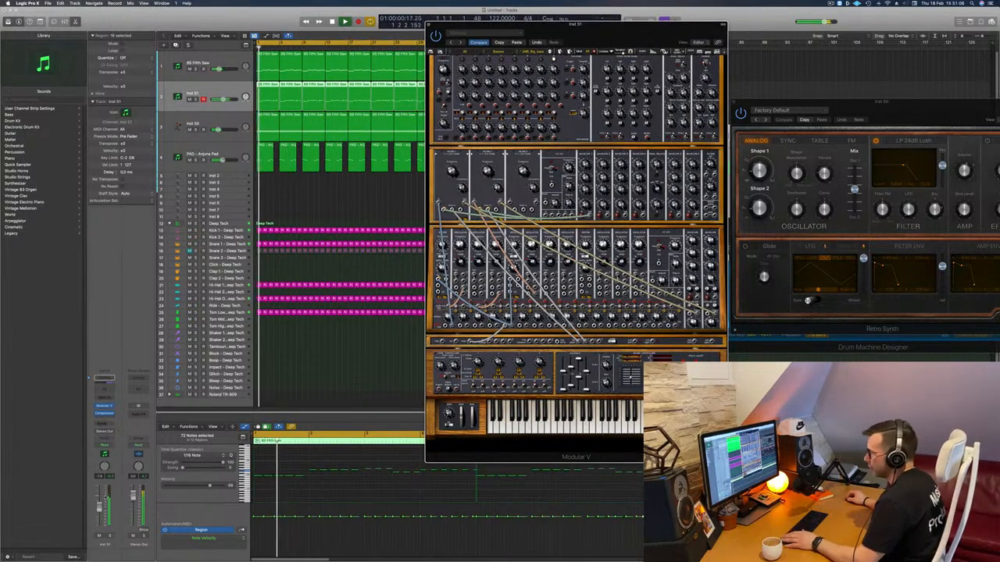
{"action": "key", "text": "s"}
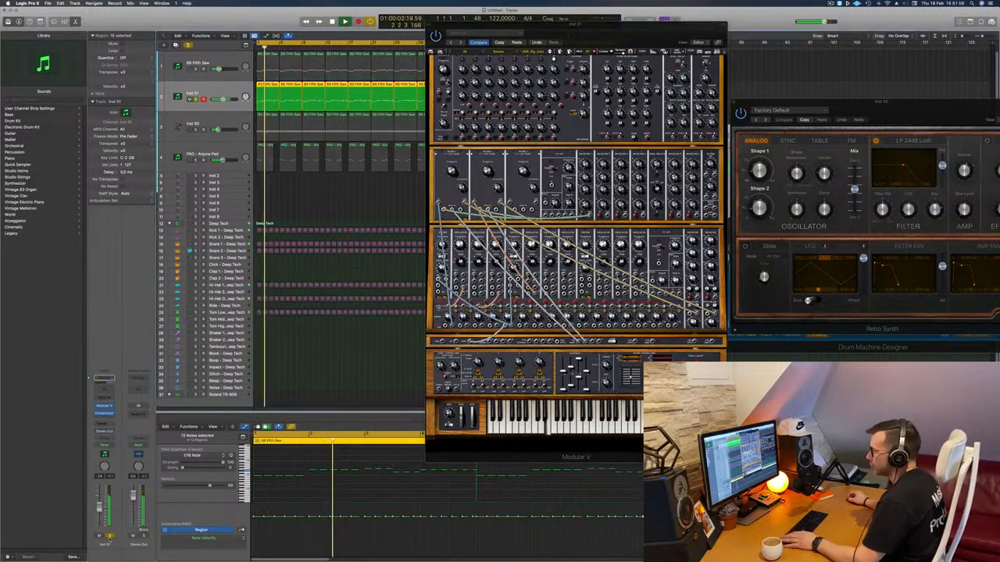
{"action": "key", "text": "s"}
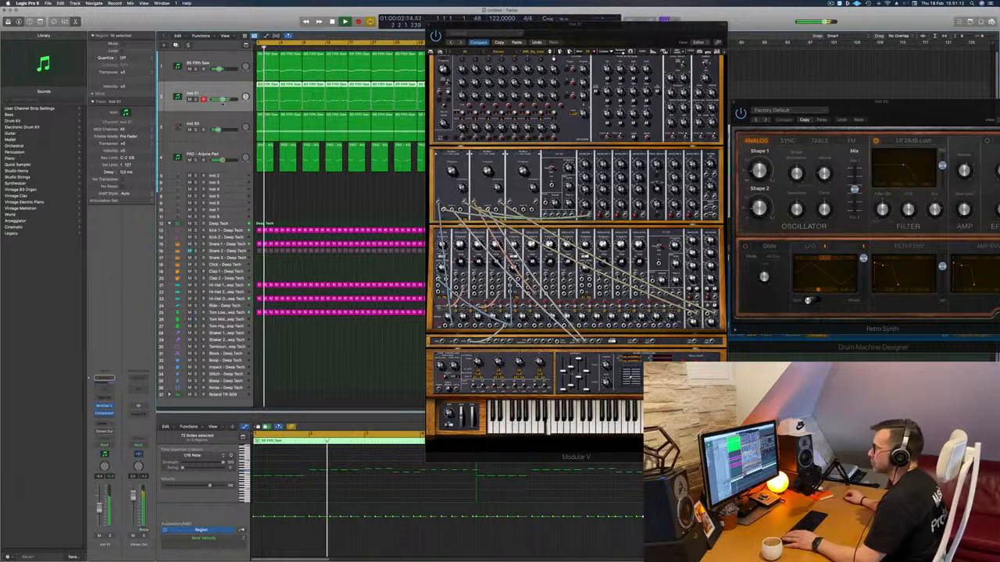
Step: Mute the PAD - Anjuna Pad and Inst 50 tracks, then lower the Inst 51 volume slightly
{"action": "left_click", "coordinate": [190, 160]}
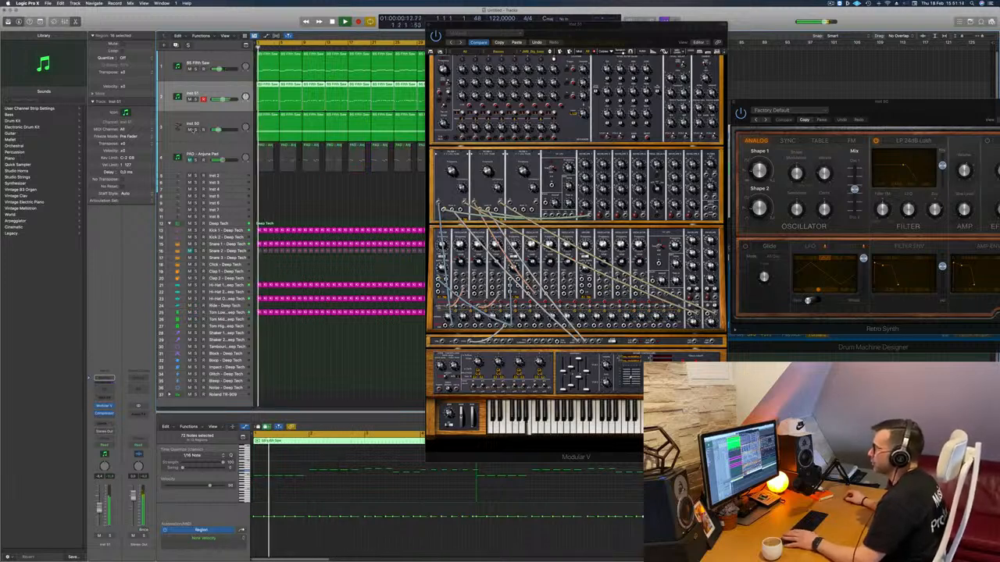
{"action": "left_click", "coordinate": [189, 130]}
{"action": "left_click_drag", "start_coordinate": [499, 25], "coordinate": [653, 55]}
{"action": "left_click_drag", "start_coordinate": [767, 65], "coordinate": [802, 71]}
{"action": "left_click", "coordinate": [426, 196]}
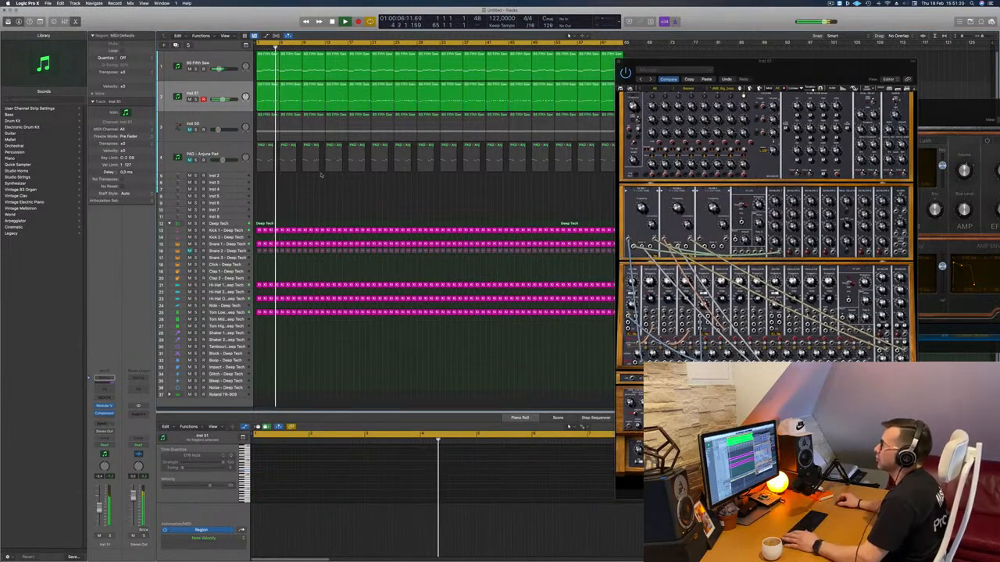
{"action": "left_click_drag", "start_coordinate": [208, 99], "coordinate": [209, 99]}
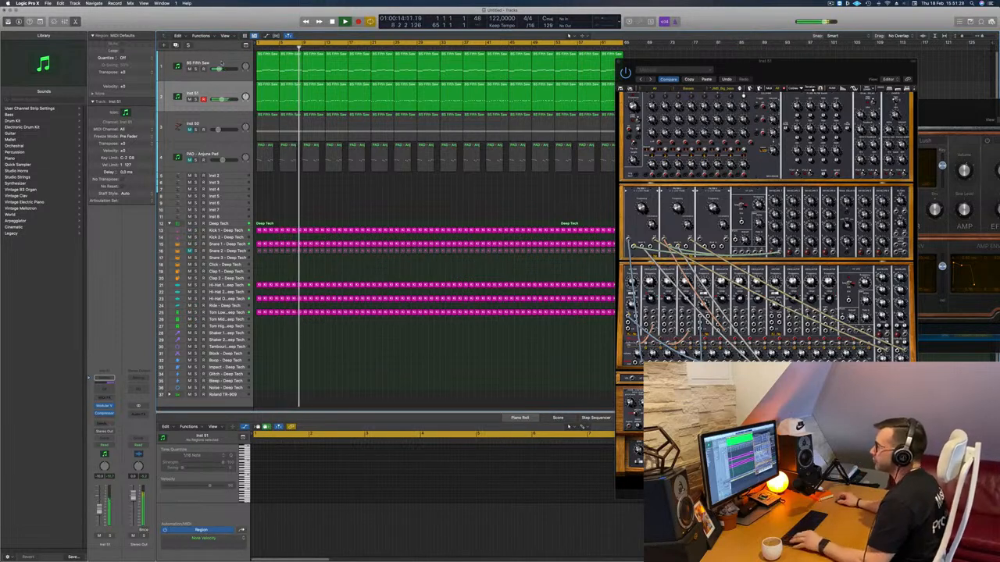
Step: Duplicate the BS Fifth Saw track with its regions below the Inst 2 track and solo the copy
{"action": "left_click_drag", "start_coordinate": [221, 65], "coordinate": [219, 185]}
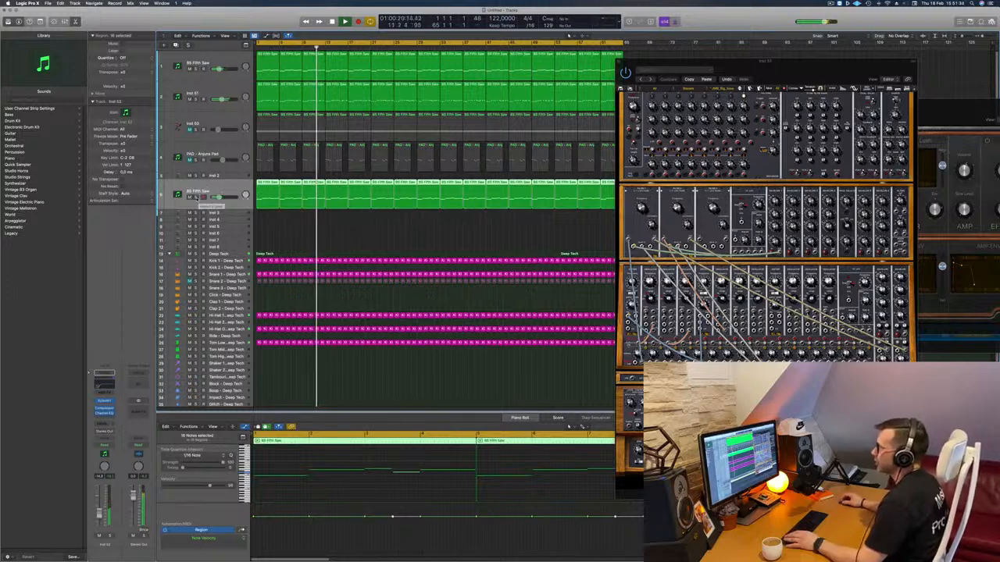
{"action": "left_click", "coordinate": [196, 197]}
{"action": "left_click", "coordinate": [196, 198]}
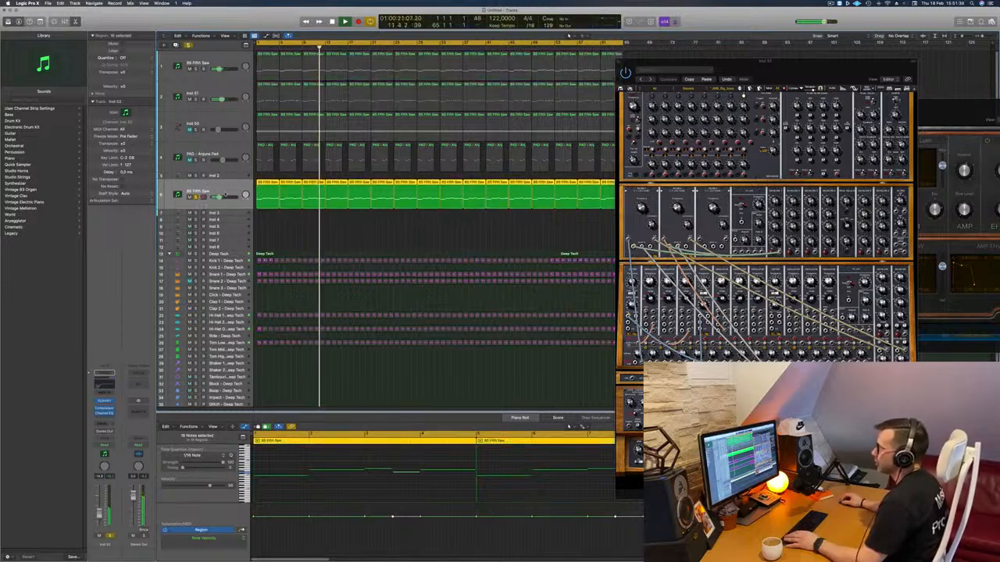
Step: Replace the instrument on the duplicated BS Fifth Saw track with stereo Alchemy and add a send to Bus 7
{"action": "left_click", "coordinate": [104, 400]}
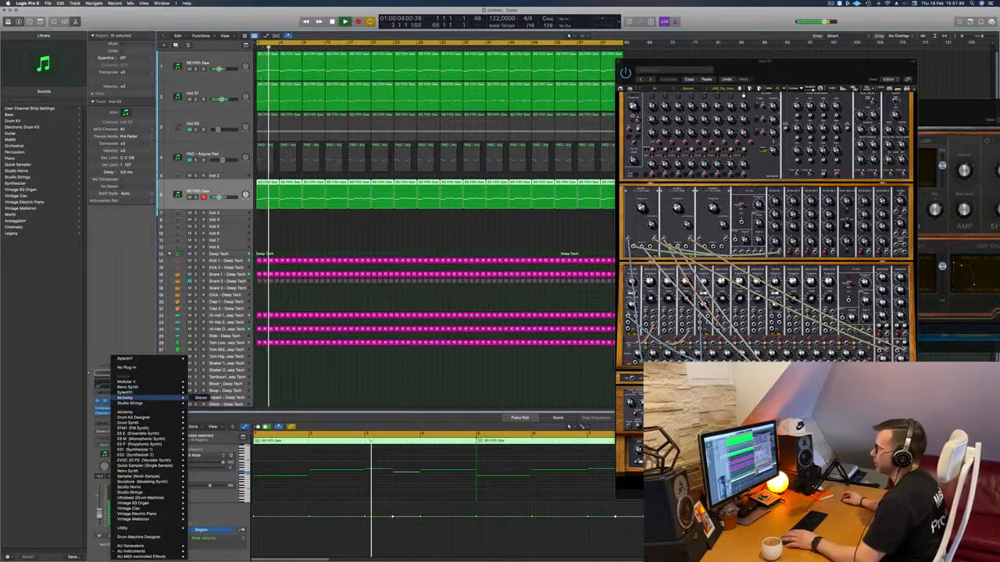
{"action": "left_click", "coordinate": [200, 398]}
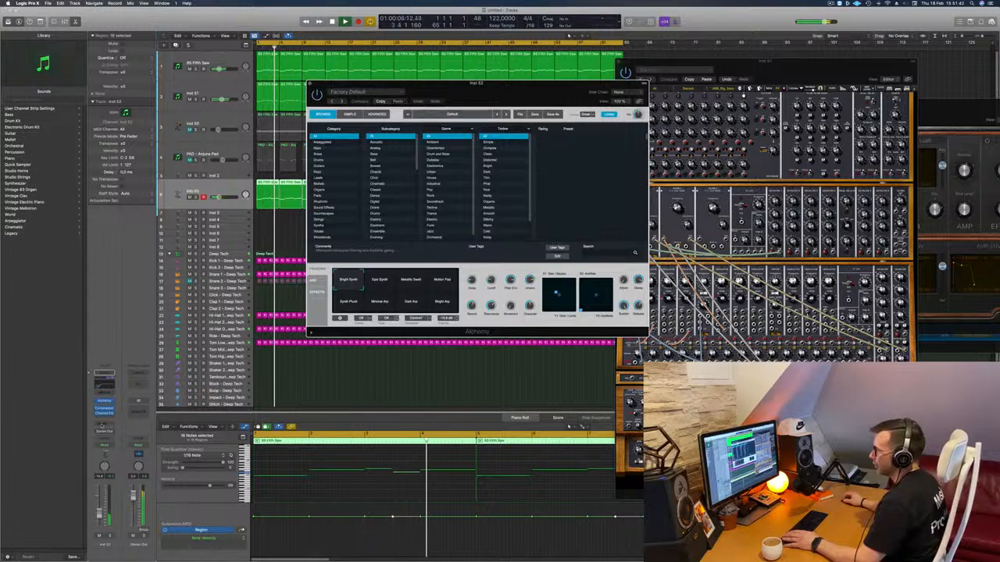
{"action": "key", "text": "space"}
{"action": "left_click", "coordinate": [101, 426]}
{"action": "mouse_move", "coordinate": [106, 432]}
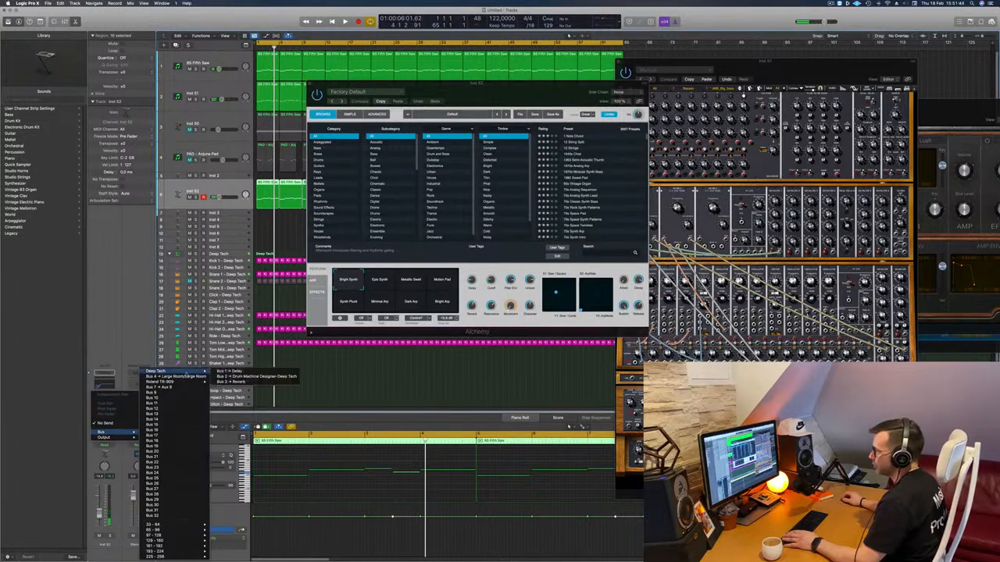
{"action": "left_click", "coordinate": [160, 388]}
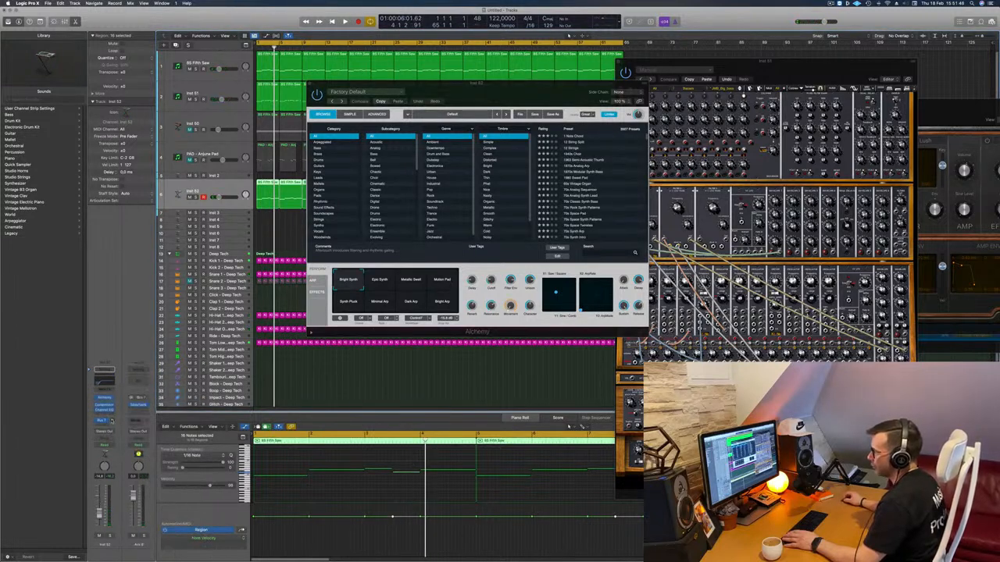
Step: Try the Motion Pad variation of Alchemy's default preset while the loop plays
{"action": "key", "text": "space"}
{"action": "left_click_drag", "start_coordinate": [440, 84], "coordinate": [585, 88]}
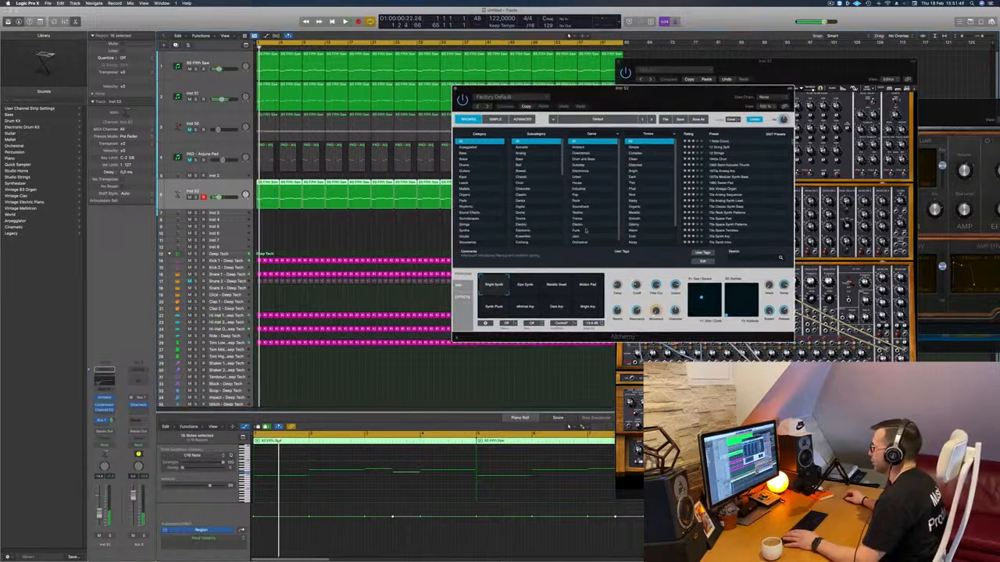
{"action": "left_click", "coordinate": [591, 292]}
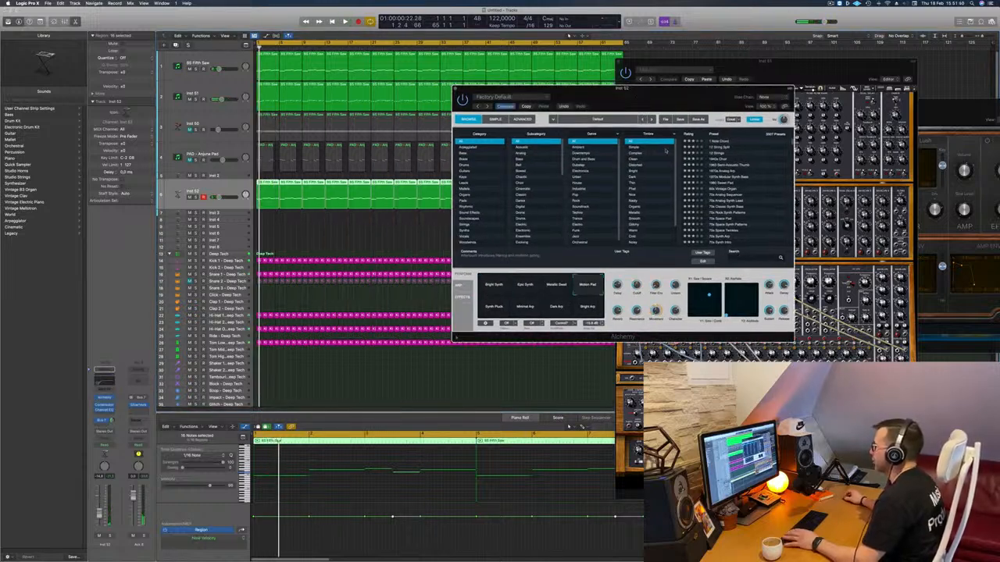
{"action": "key", "text": "space"}
{"action": "left_click_drag", "start_coordinate": [617, 89], "coordinate": [704, 51]}
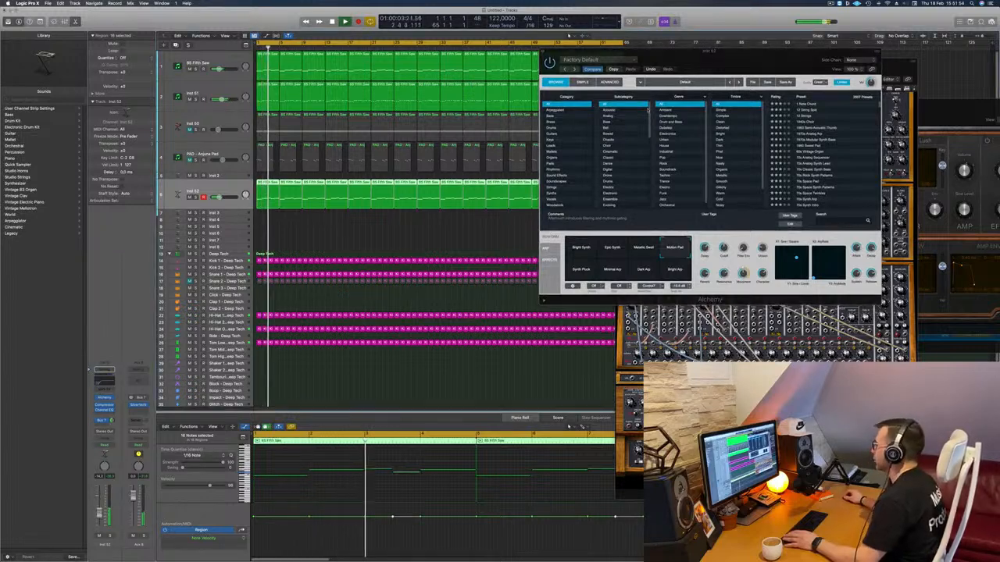
Step: Filter Alchemy's presets to the Pads category and load Alpha Pad
{"action": "left_click_drag", "start_coordinate": [729, 63], "coordinate": [531, 152]}
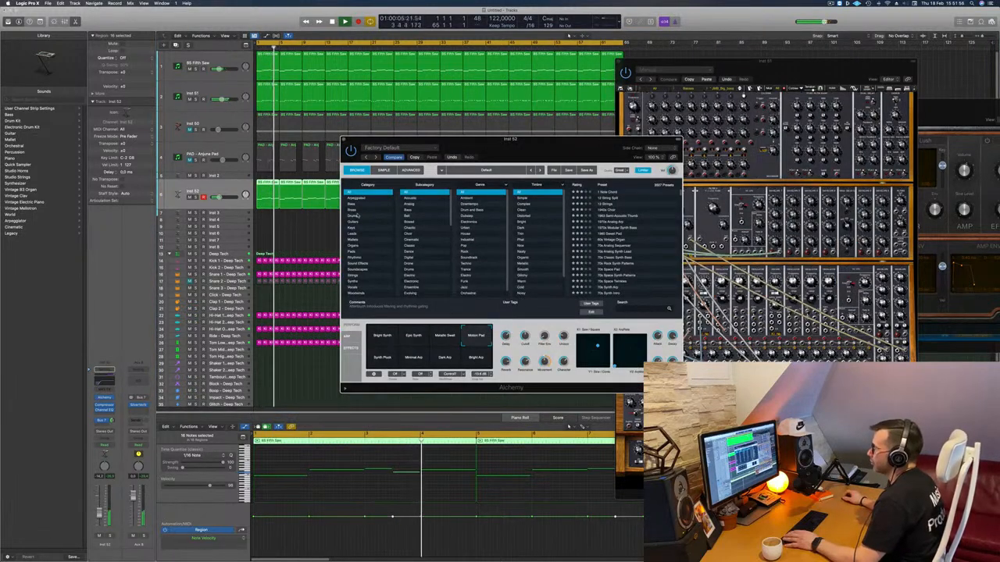
{"action": "left_click", "coordinate": [355, 251]}
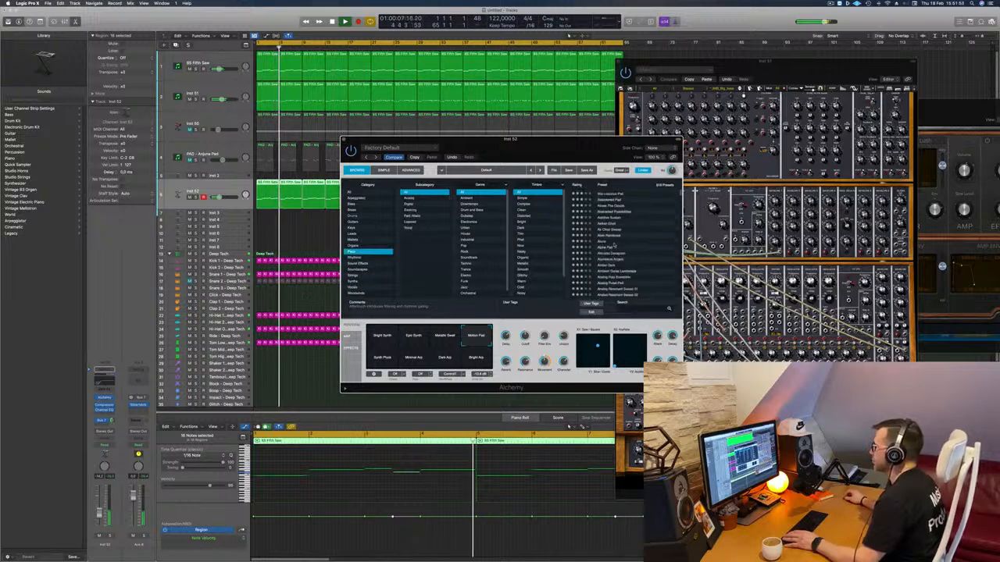
{"action": "left_click", "coordinate": [605, 247]}
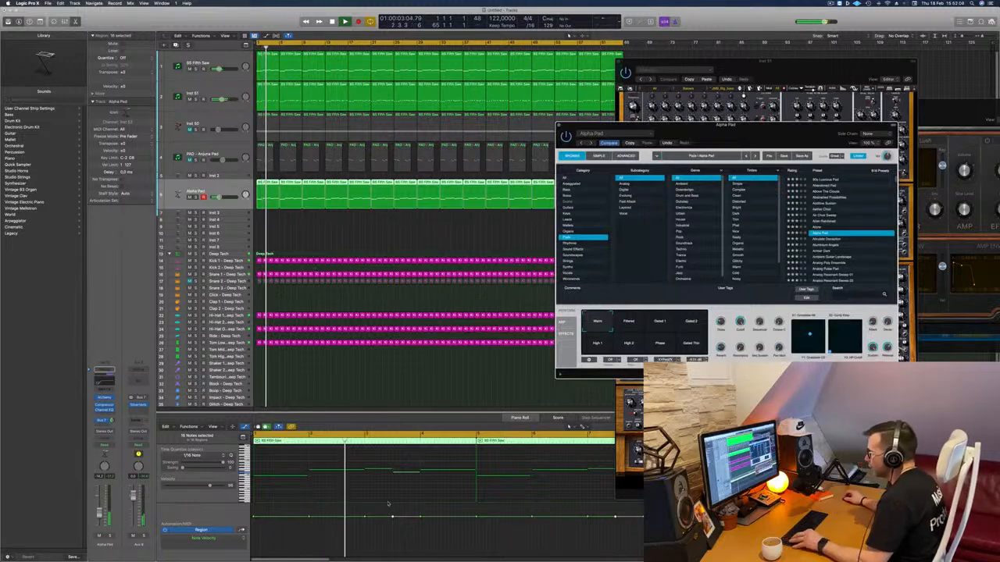
Step: Select all notes of the Alchemy pad track in the Piano Roll, transpose them up an octave and restart playback
{"action": "left_click", "coordinate": [301, 490]}
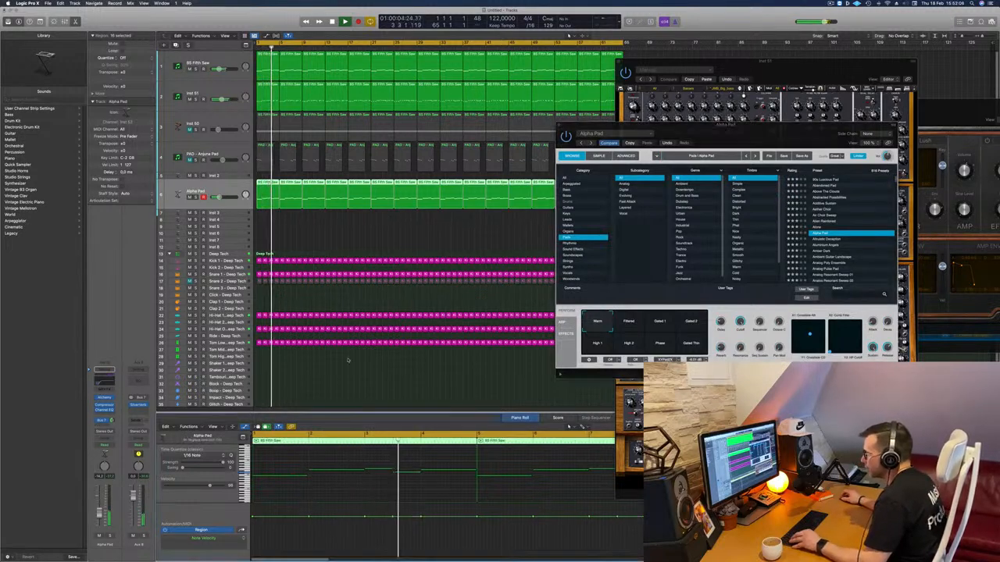
{"action": "scroll", "coordinate": [329, 485], "scroll_direction": "up", "scroll_amount": 5}
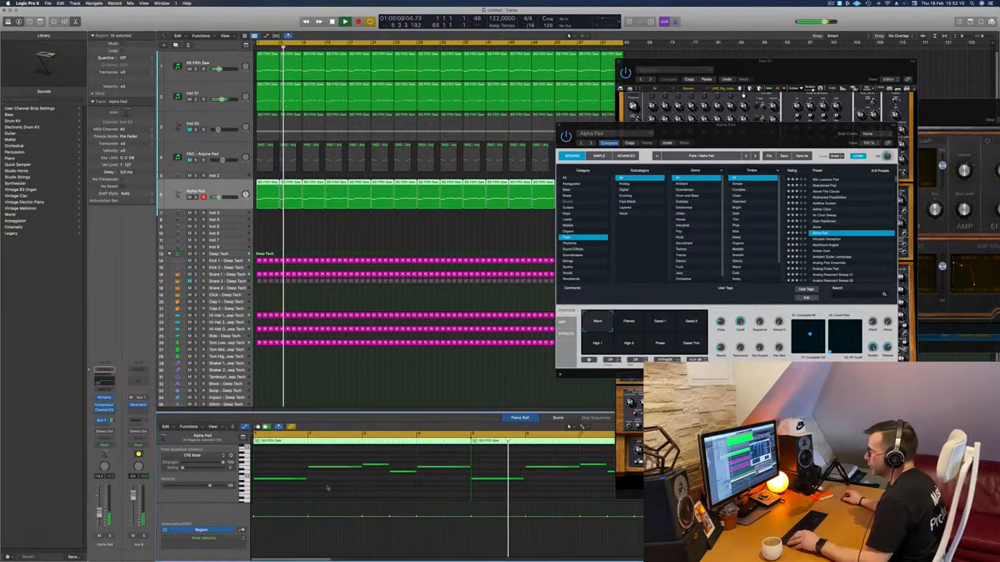
{"action": "key", "text": "super+a"}
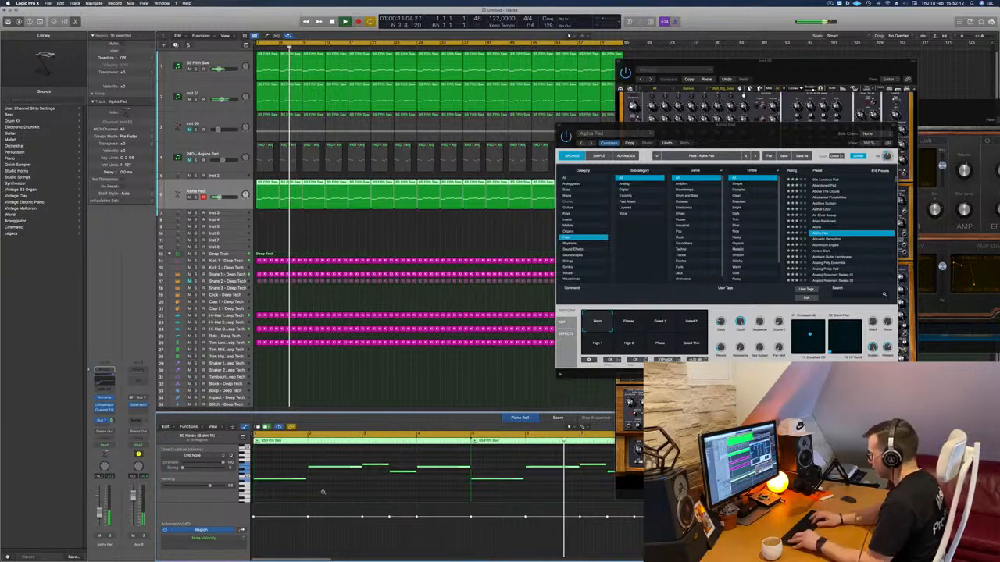
{"action": "key", "text": "alt+shift+Up"}
{"action": "key", "text": "space"}
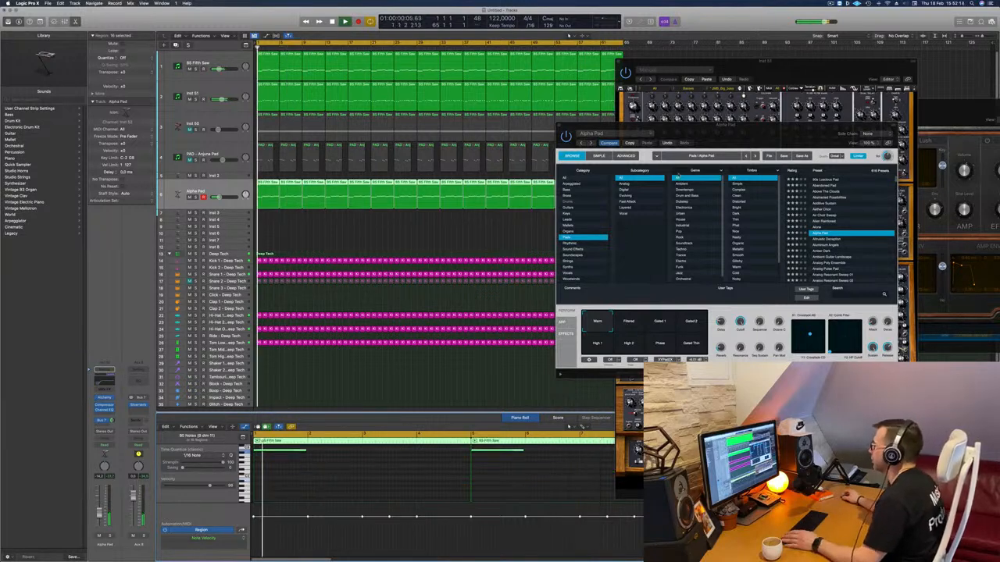
Step: Load the Aluminium Angels pad preset in Alchemy and listen to it in the loop
{"action": "key", "text": "space"}
{"action": "left_click_drag", "start_coordinate": [780, 133], "coordinate": [685, 157]}
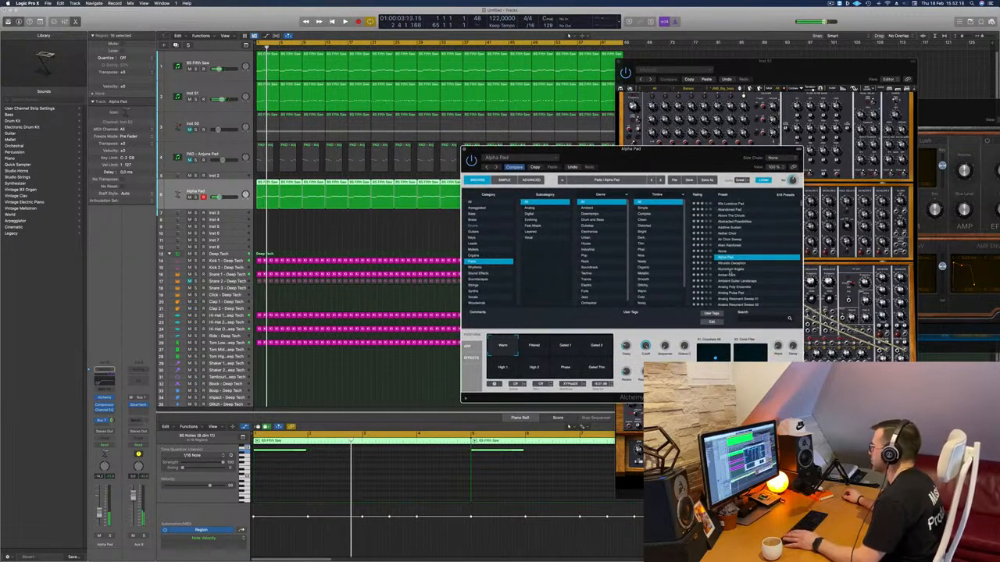
{"action": "left_click", "coordinate": [730, 269]}
{"action": "key", "text": "space"}
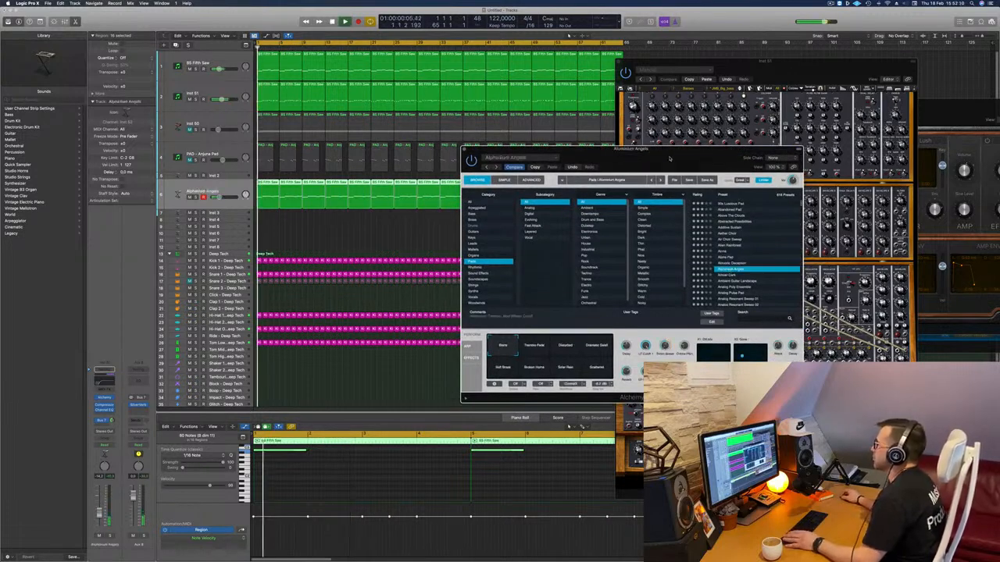
{"action": "left_click_drag", "start_coordinate": [564, 149], "coordinate": [547, 99]}
{"action": "scroll", "coordinate": [707, 201], "scroll_direction": "down", "scroll_amount": 2}
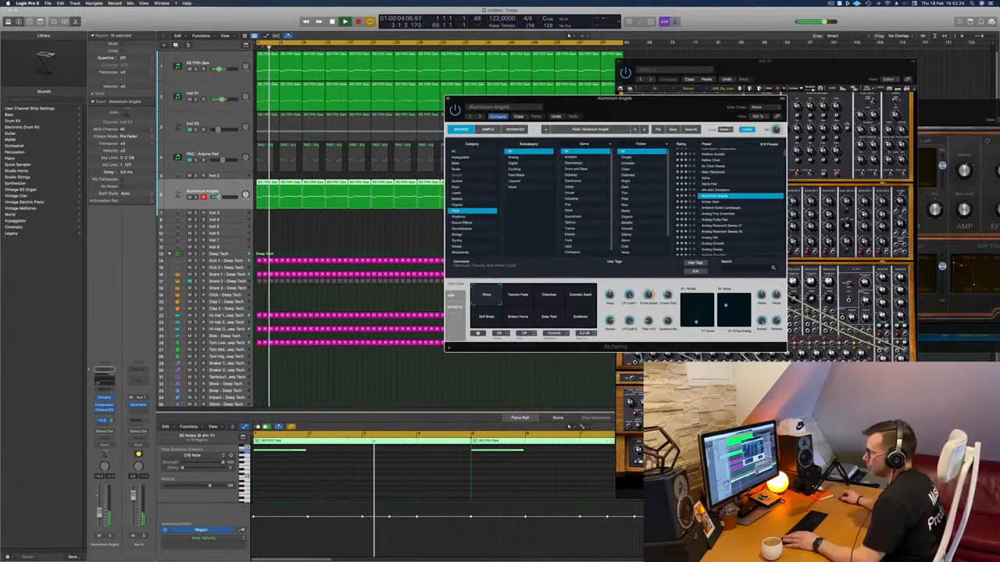
{"action": "left_click", "coordinate": [401, 439]}
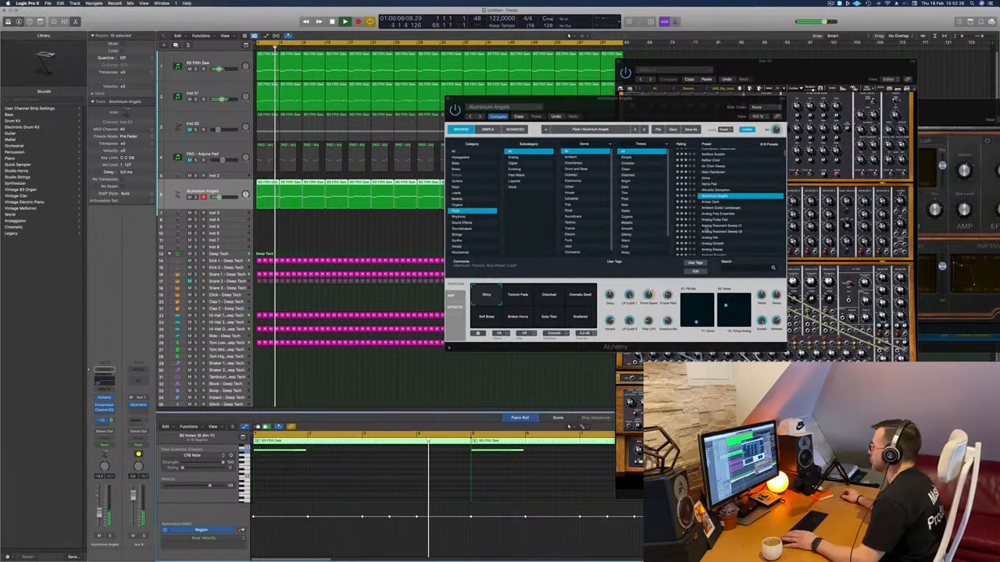
Step: Audition the Aluminium Angels variations, from Tremolo Fade, Disturbed and Dramatic Swell through Soft Brass, Broken Horns, Solar Rain and Scattered
{"action": "left_click_drag", "start_coordinate": [673, 99], "coordinate": [612, 99]}
{"action": "key", "text": "space"}
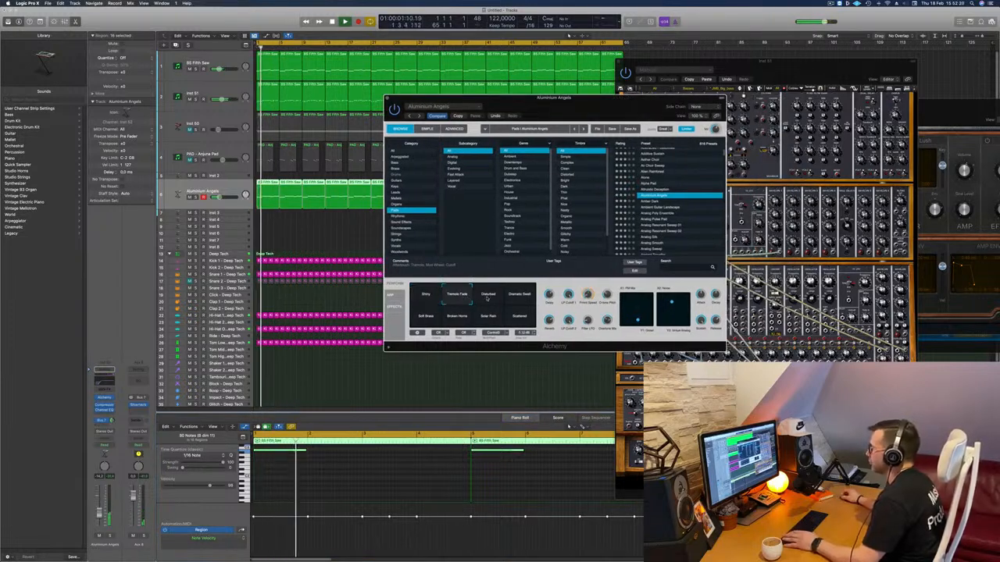
{"action": "left_click", "coordinate": [487, 296]}
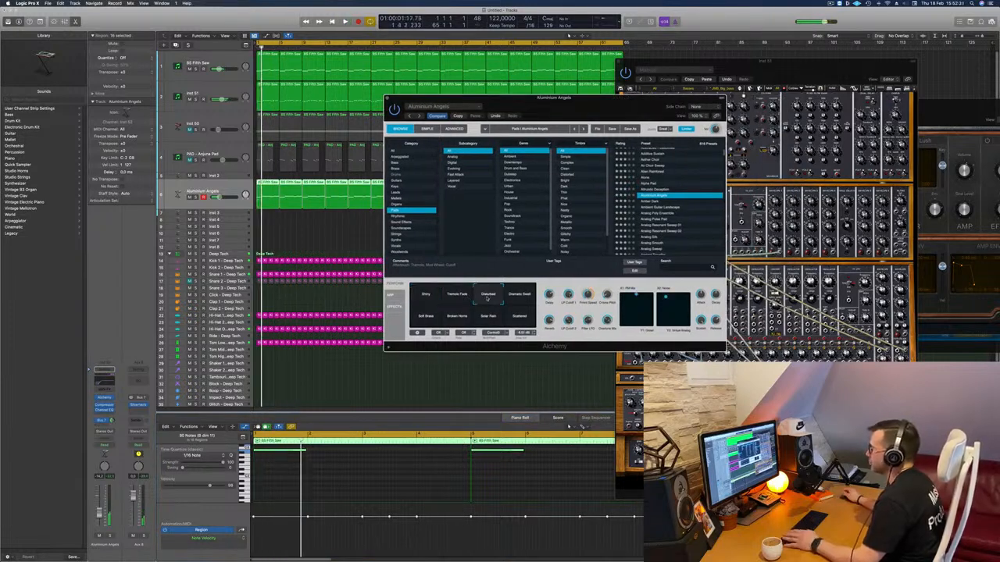
{"action": "left_click", "coordinate": [516, 299]}
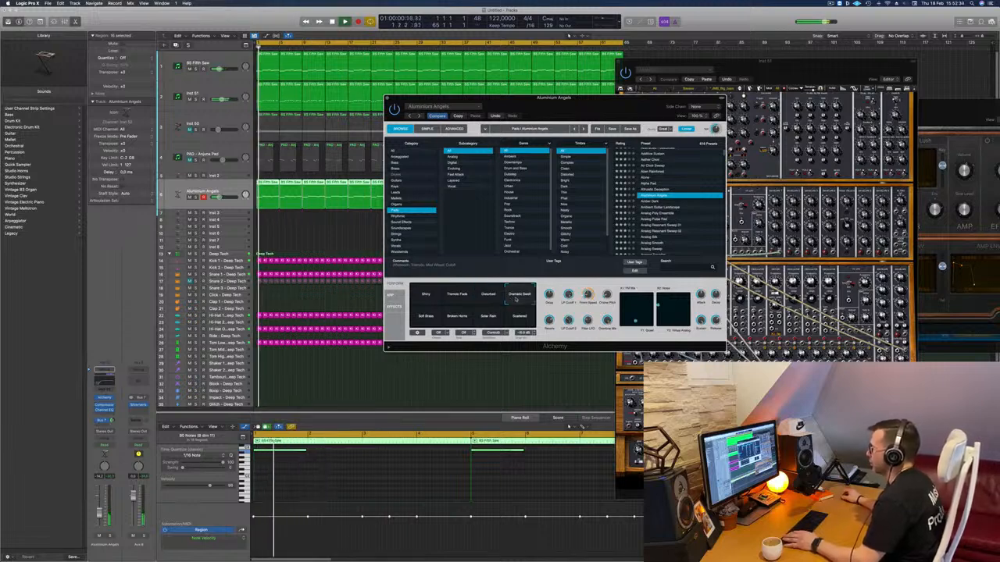
{"action": "left_click", "coordinate": [427, 318]}
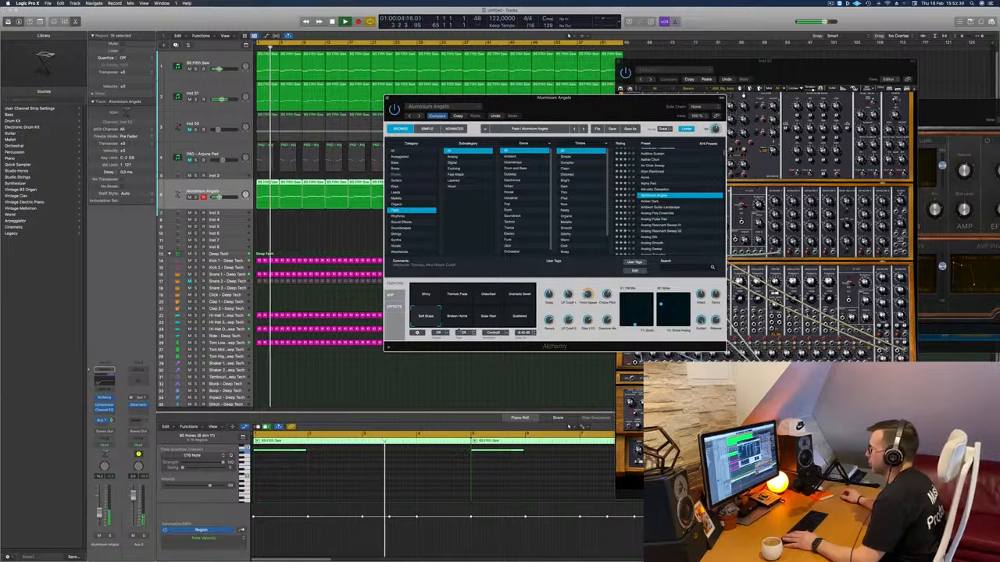
{"action": "left_click", "coordinate": [457, 318]}
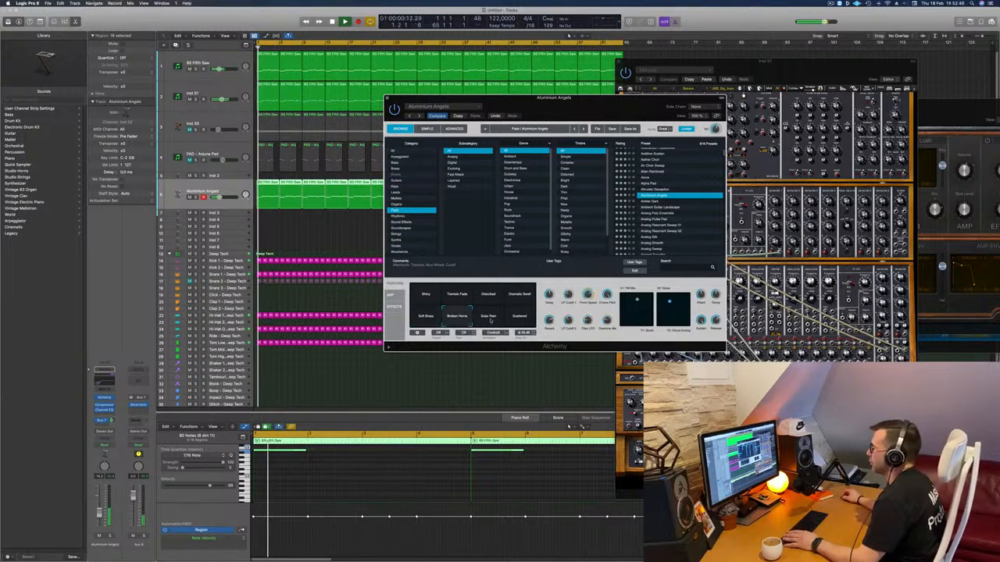
{"action": "left_click", "coordinate": [489, 317]}
{"action": "left_click", "coordinate": [515, 318]}
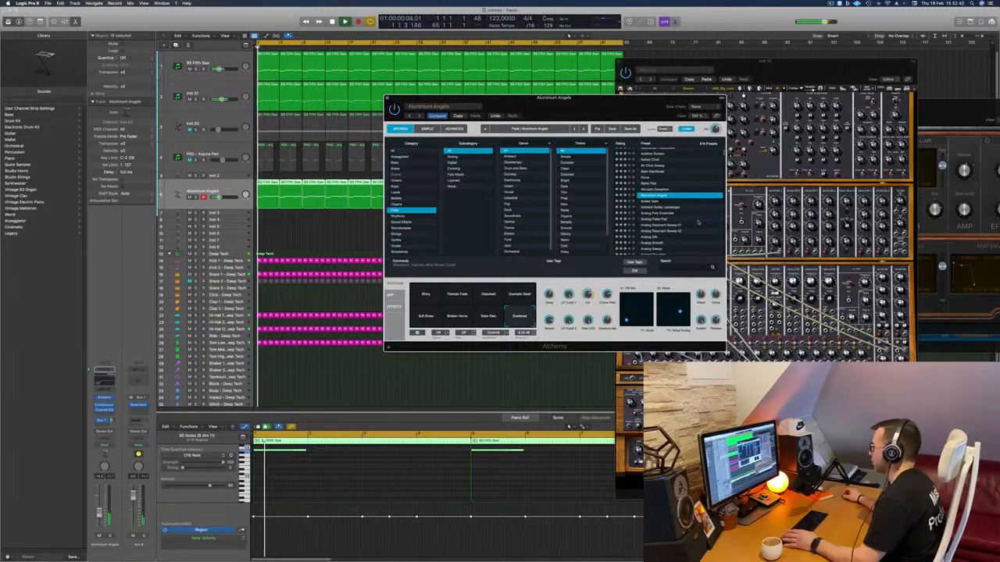
Step: Browse further through the pad presets and audition Artificial and Ashes Of Time
{"action": "scroll", "coordinate": [693, 220], "scroll_direction": "down", "scroll_amount": 3}
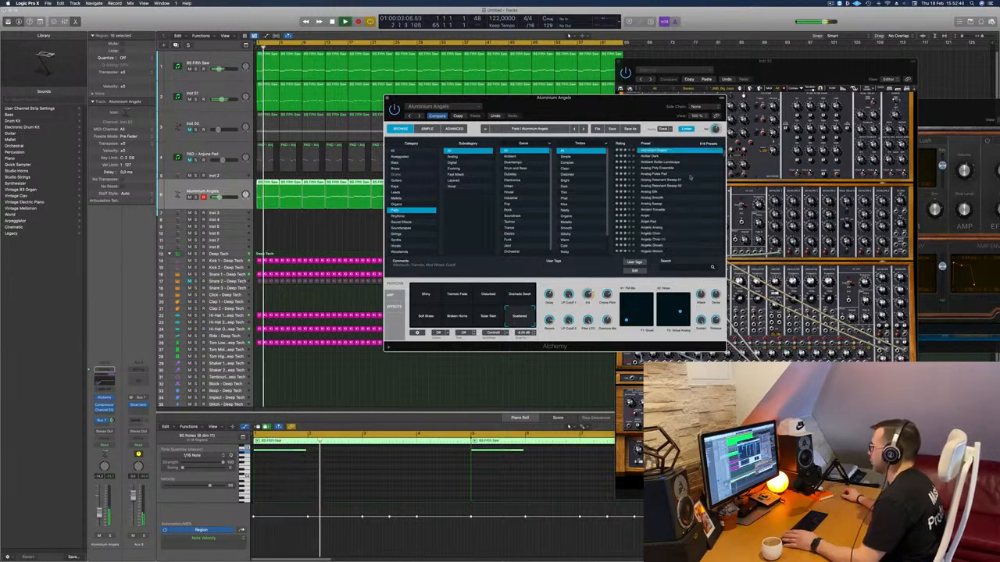
{"action": "scroll", "coordinate": [692, 209], "scroll_direction": "down", "scroll_amount": 5}
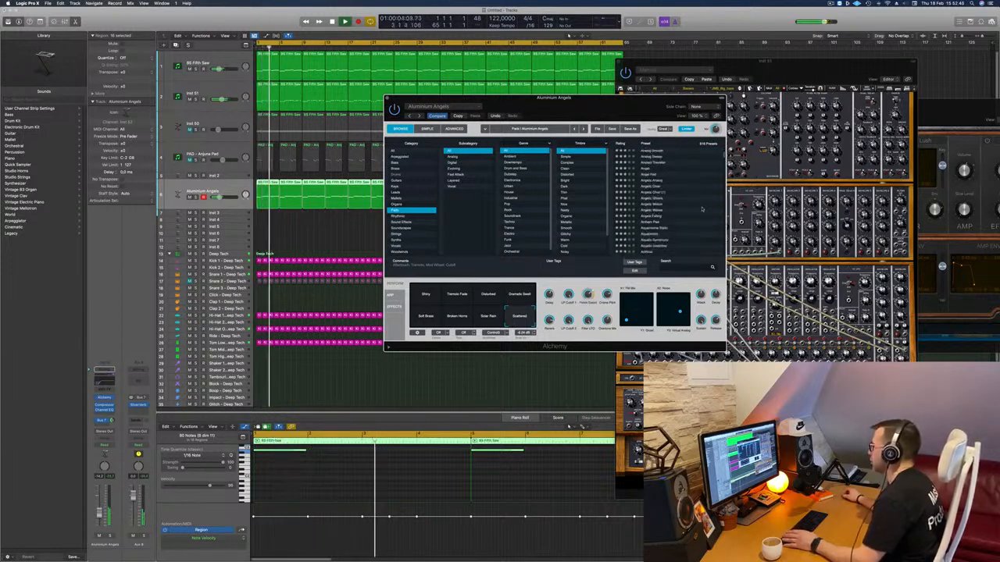
{"action": "scroll", "coordinate": [701, 208], "scroll_direction": "down", "scroll_amount": 2}
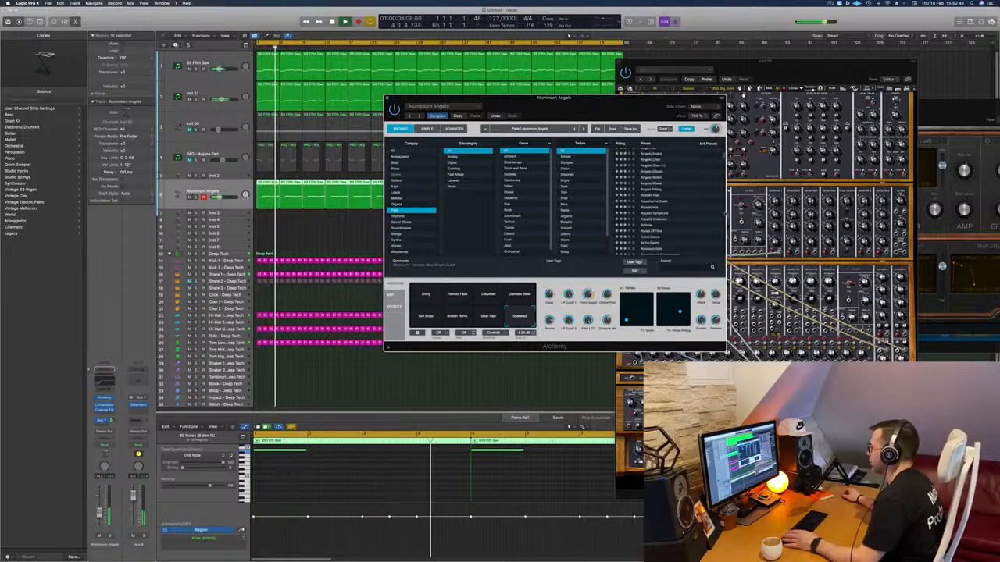
{"action": "scroll", "coordinate": [662, 205], "scroll_direction": "down", "scroll_amount": 3}
{"action": "scroll", "coordinate": [698, 216], "scroll_direction": "down", "scroll_amount": 1}
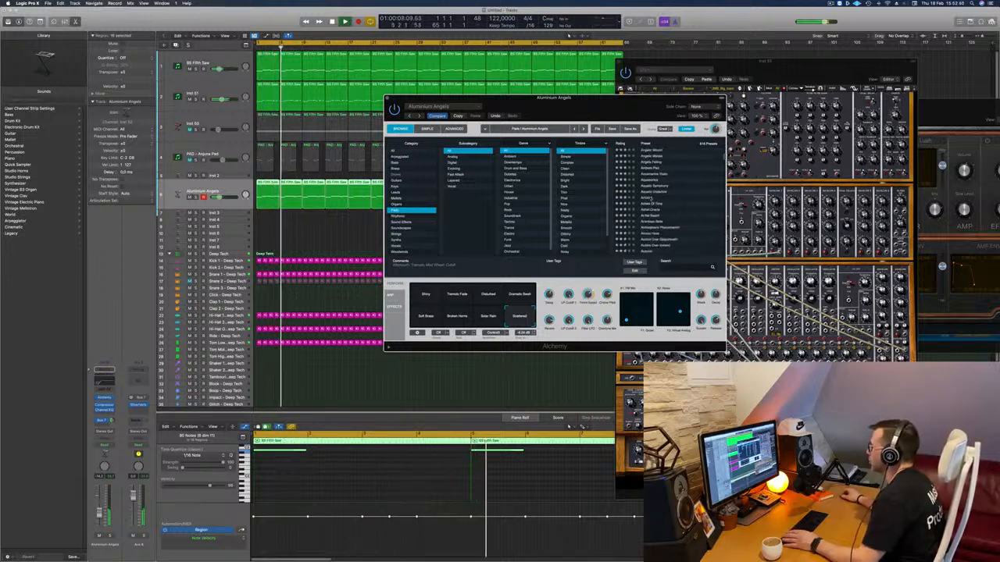
{"action": "left_click", "coordinate": [650, 197]}
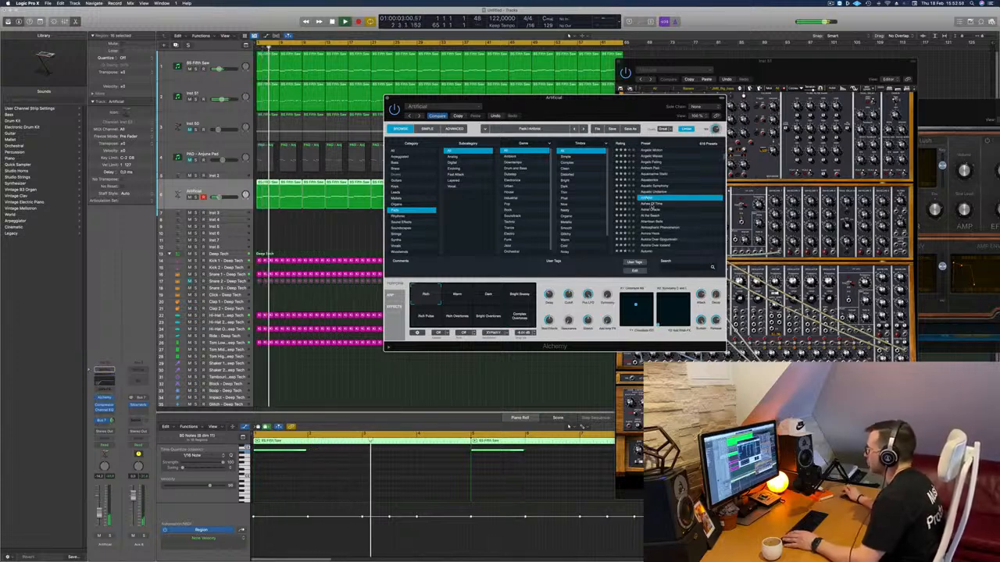
{"action": "left_click", "coordinate": [651, 203]}
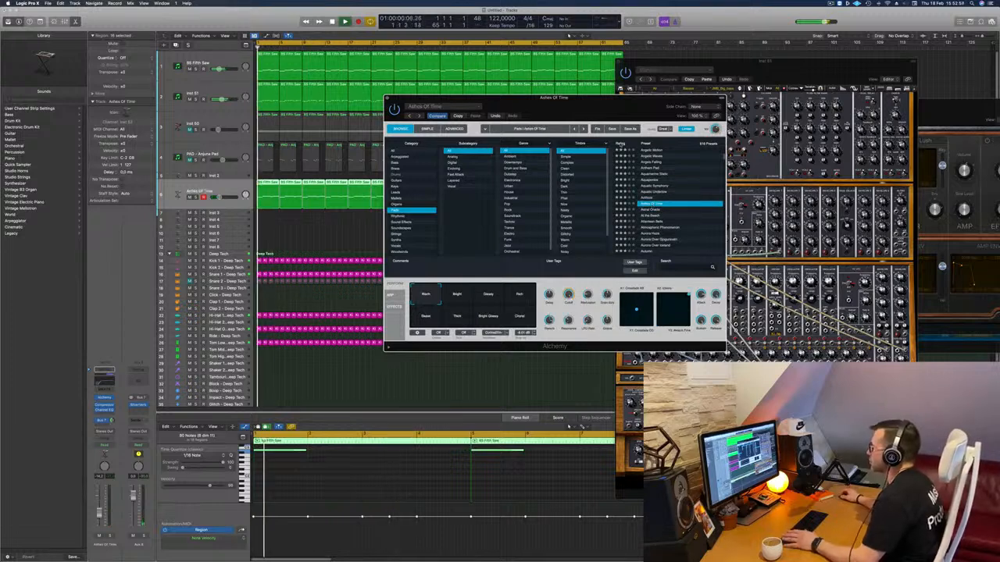
Step: Load the Astral Oracle pad preset in Alchemy and audition its Thick, Warm, Bright and Thin variations
{"action": "left_click_drag", "start_coordinate": [639, 100], "coordinate": [620, 128]}
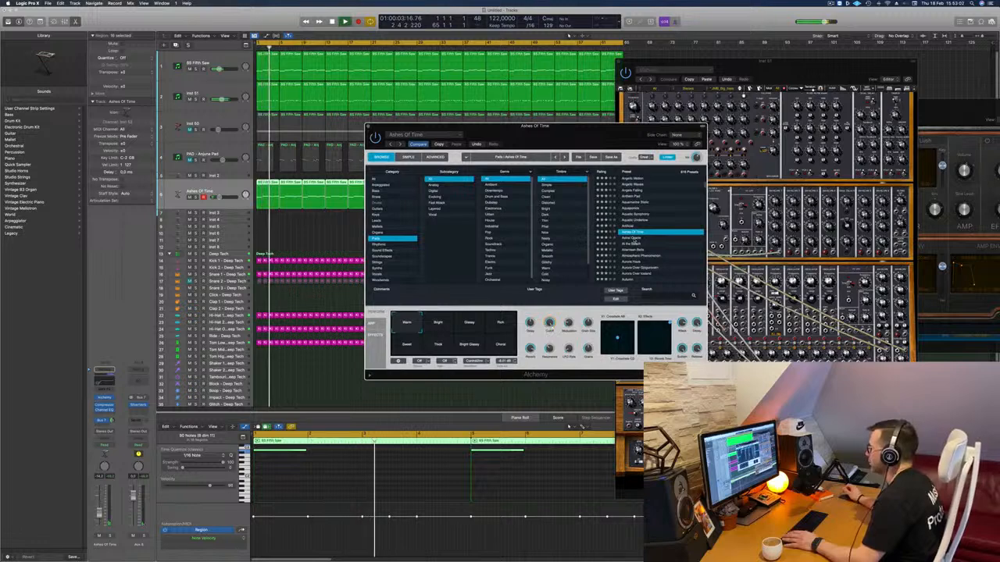
{"action": "key", "text": "Down"}
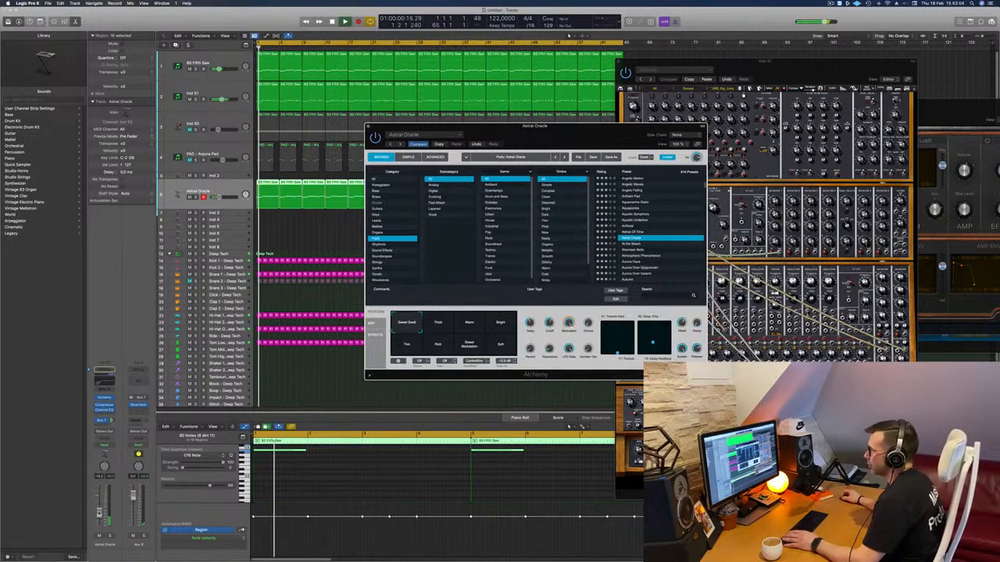
{"action": "left_click", "coordinate": [438, 323]}
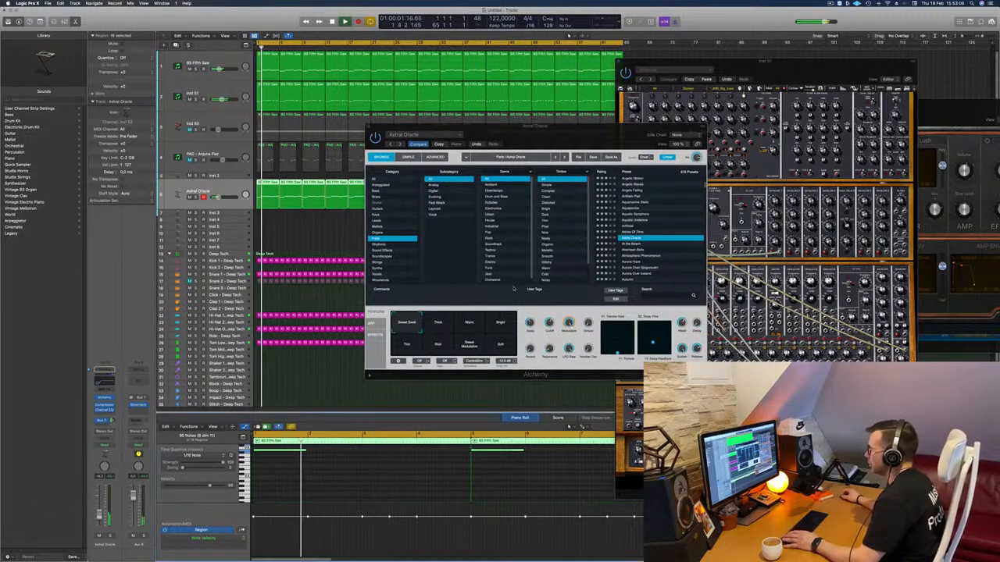
{"action": "left_click", "coordinate": [439, 324]}
{"action": "left_click", "coordinate": [469, 324]}
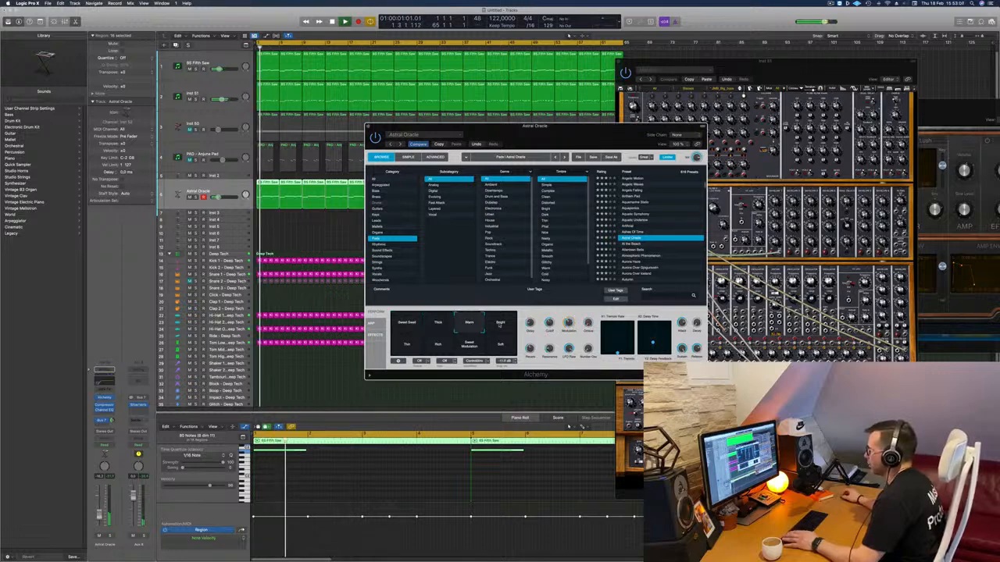
{"action": "left_click", "coordinate": [500, 323]}
{"action": "left_click", "coordinate": [408, 346]}
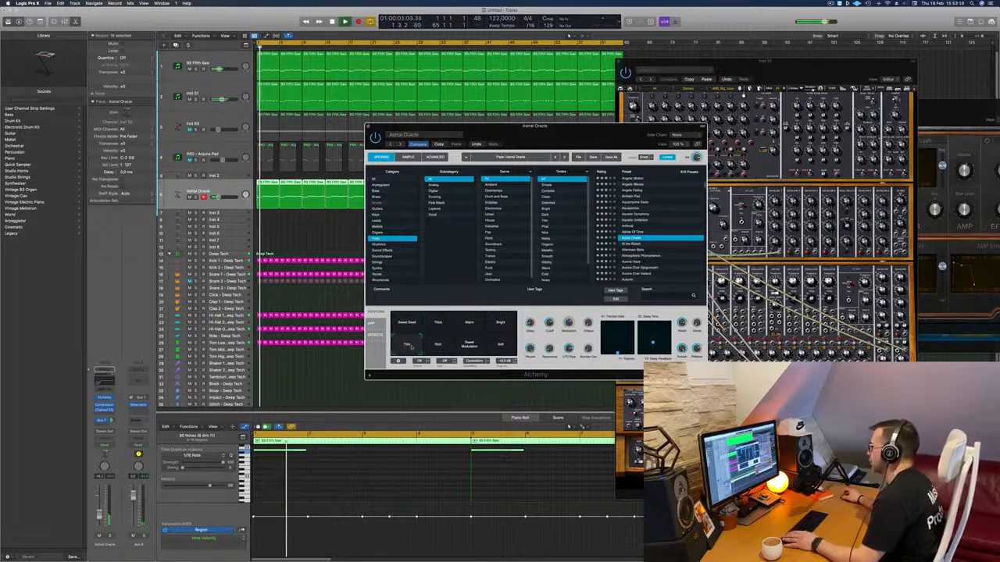
Step: Audition the first Aurora Over preset from Alchemy's pad list, close the synth and stop playback
{"action": "scroll", "coordinate": [668, 247], "scroll_direction": "down", "scroll_amount": 2}
{"action": "left_click", "coordinate": [668, 247]}
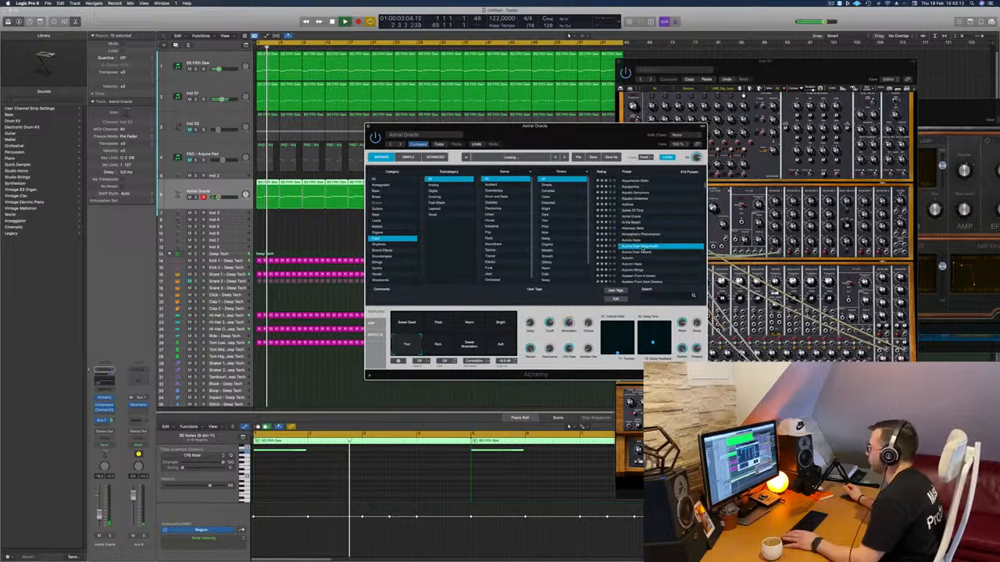
{"action": "scroll", "coordinate": [661, 243], "scroll_direction": "down", "scroll_amount": 3}
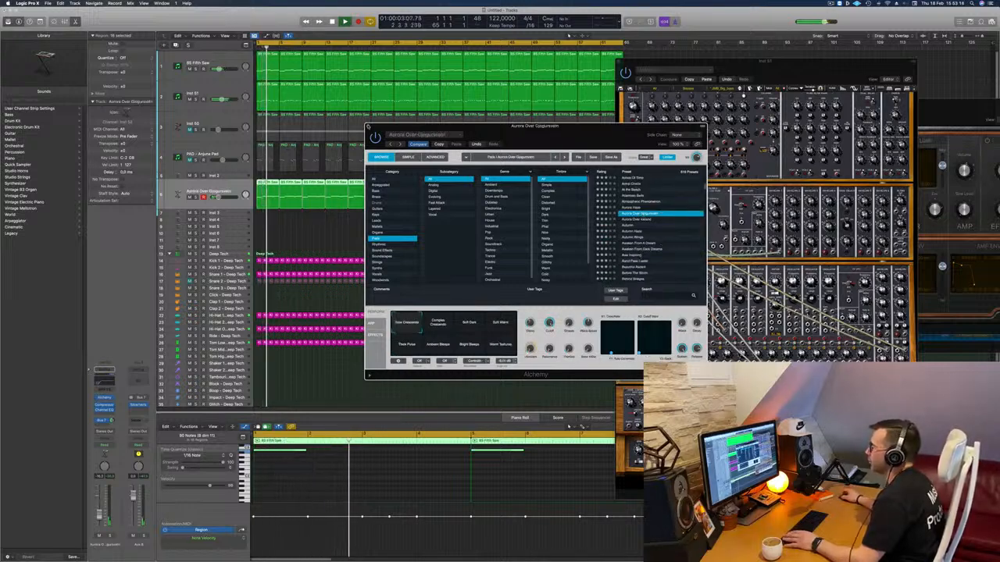
{"action": "left_click", "coordinate": [369, 126]}
{"action": "key", "text": "space"}
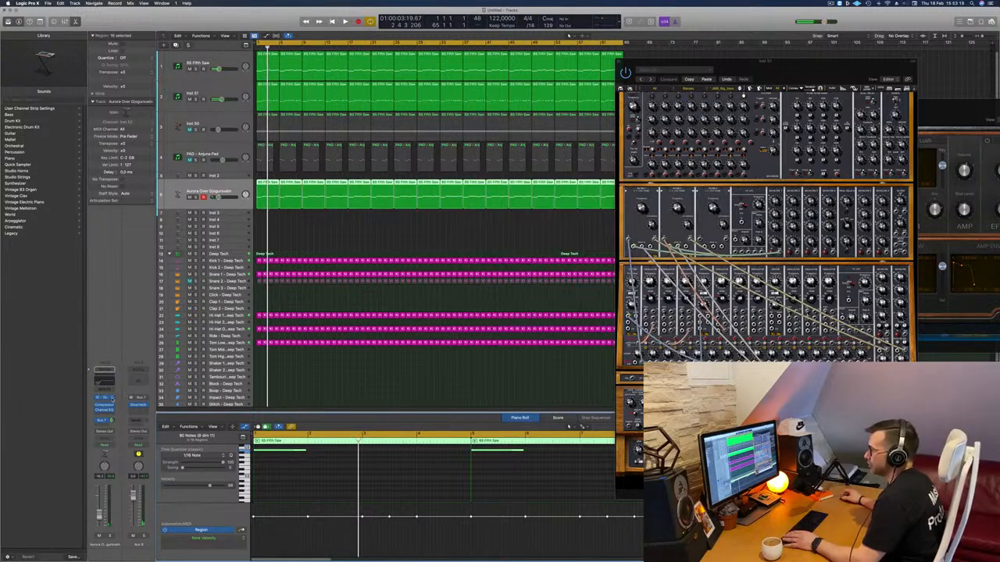
Step: Replace Alchemy on the pad track with a stereo instance of Arturia's CS-80V2
{"action": "left_click", "coordinate": [112, 397]}
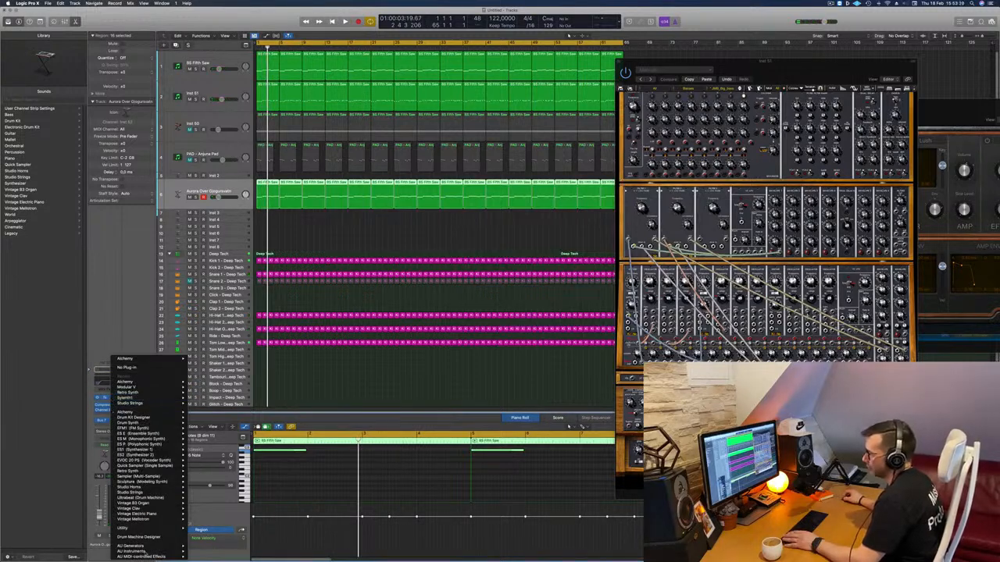
{"action": "mouse_move", "coordinate": [146, 552]}
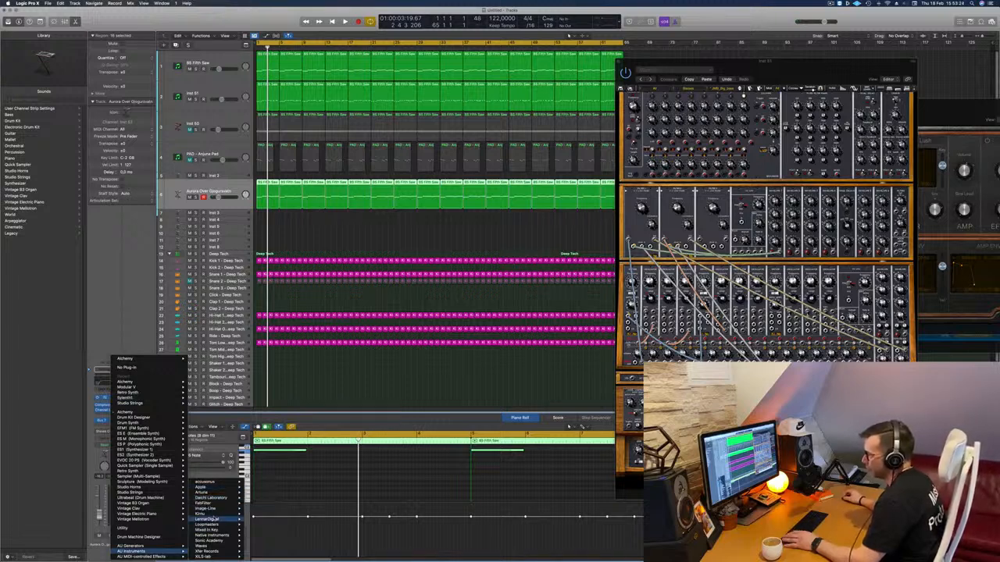
{"action": "mouse_move", "coordinate": [203, 514]}
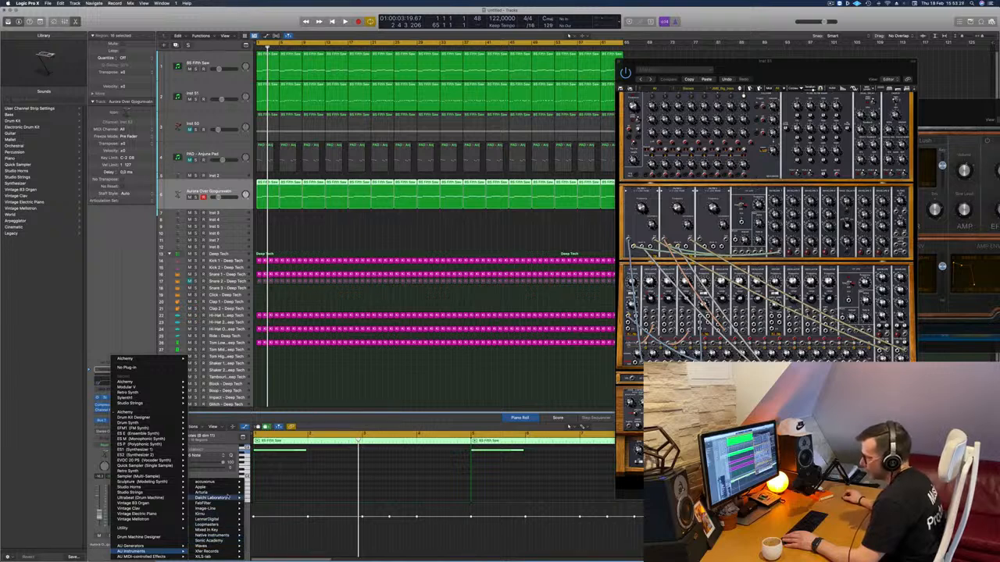
{"action": "mouse_move", "coordinate": [204, 492]}
{"action": "mouse_move", "coordinate": [269, 509]}
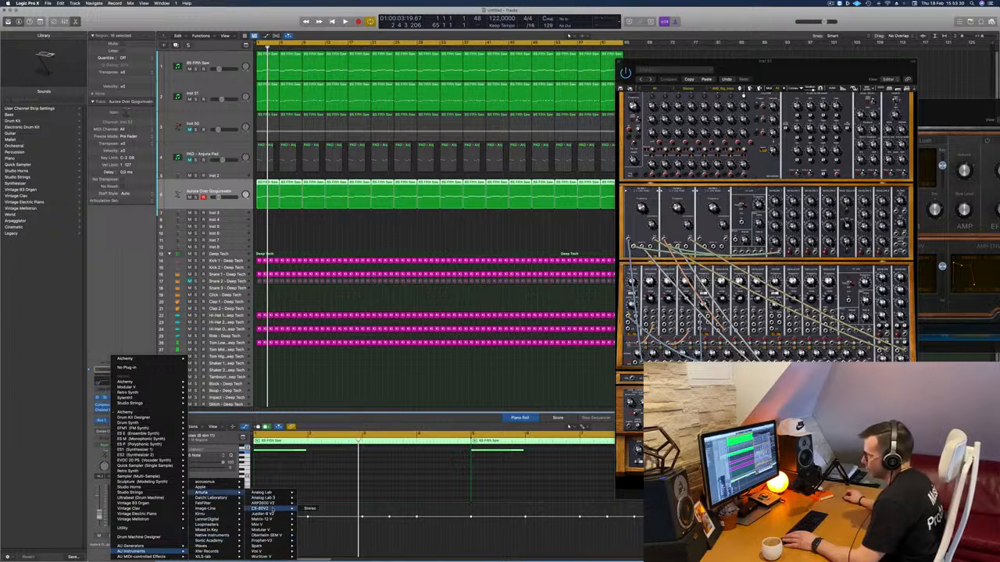
{"action": "left_click", "coordinate": [310, 509]}
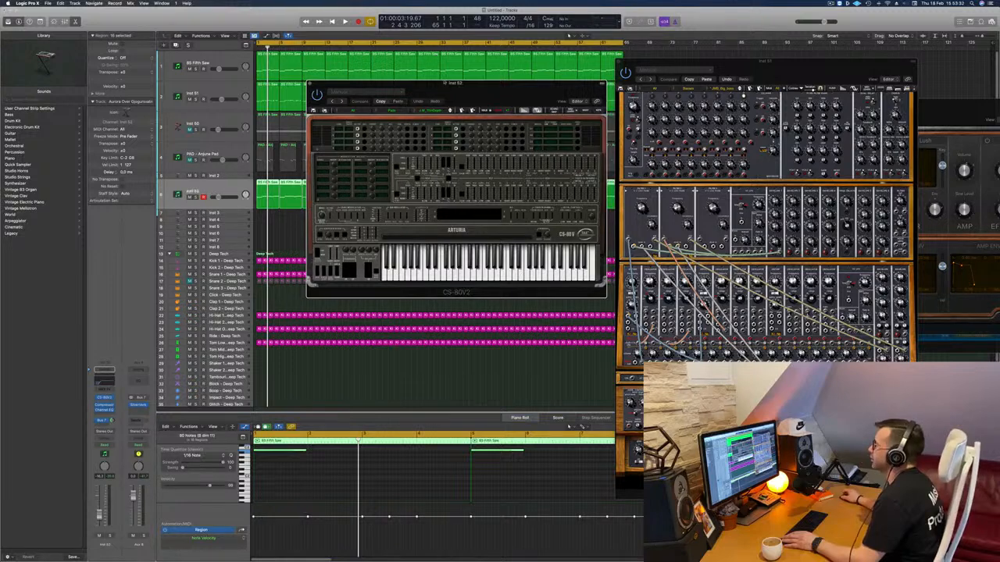
Step: Load the Creep preset from the Pads category across all banks in the CS-80V2
{"action": "left_click", "coordinate": [402, 101]}
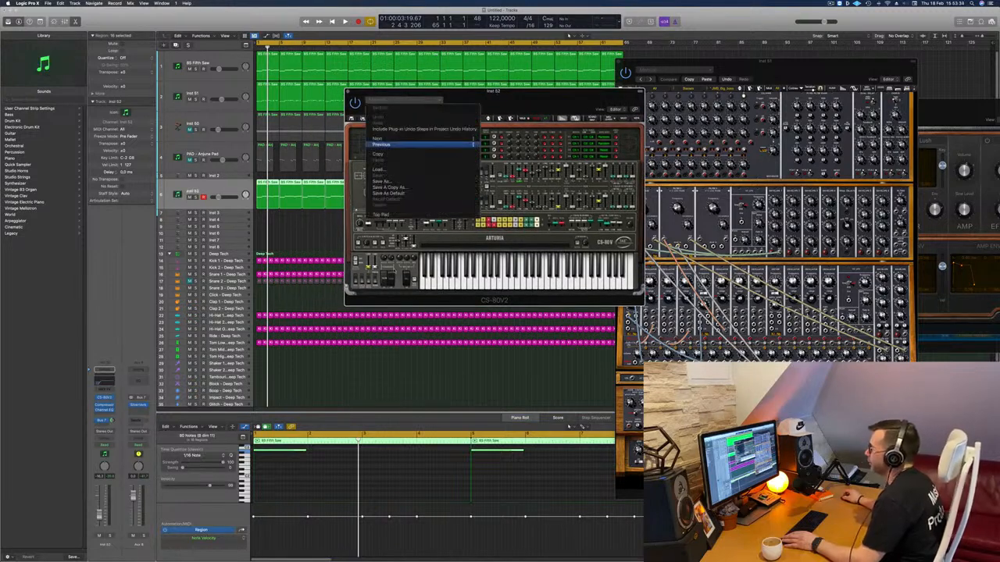
{"action": "left_click", "coordinate": [550, 99]}
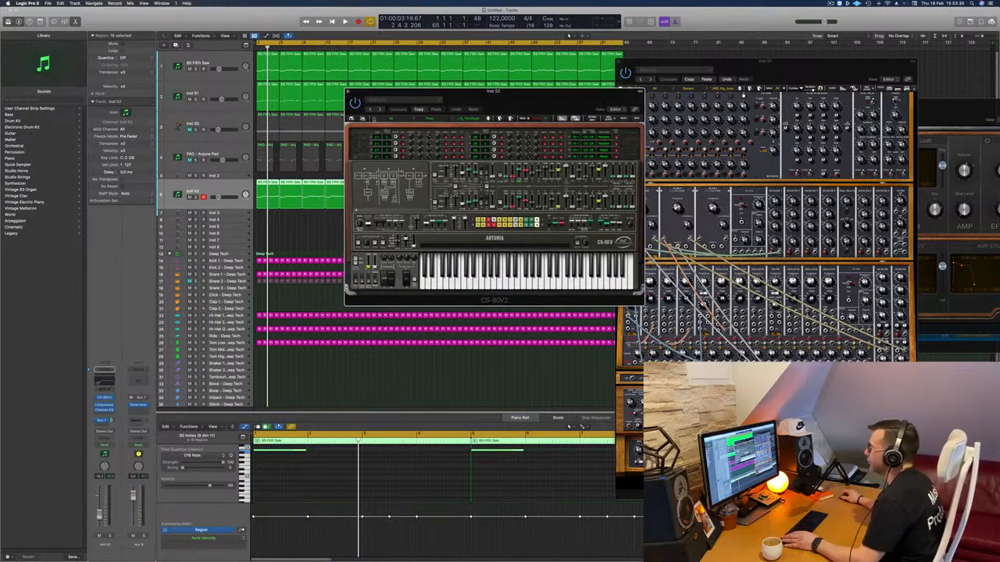
{"action": "left_click", "coordinate": [376, 118]}
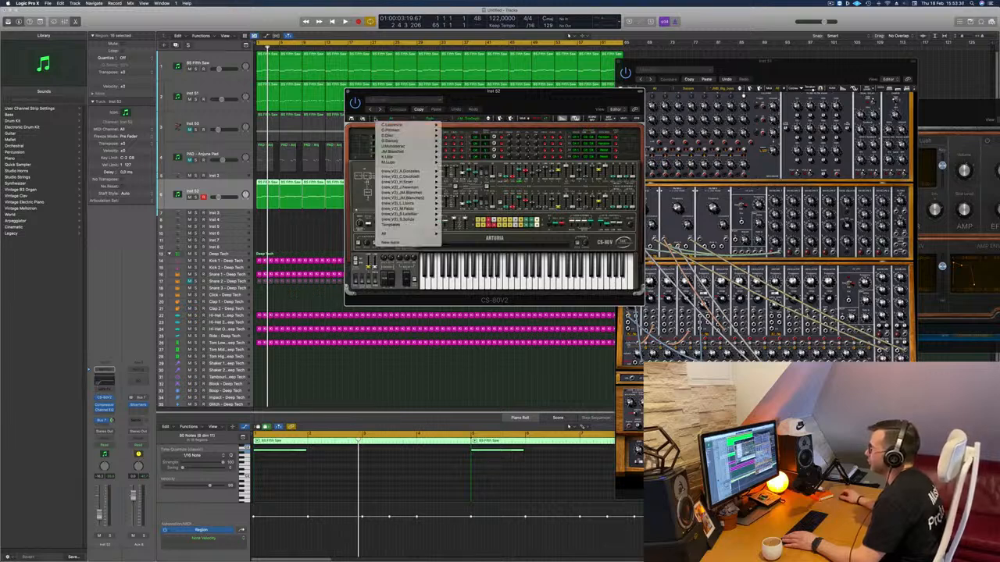
{"action": "mouse_move", "coordinate": [399, 235]}
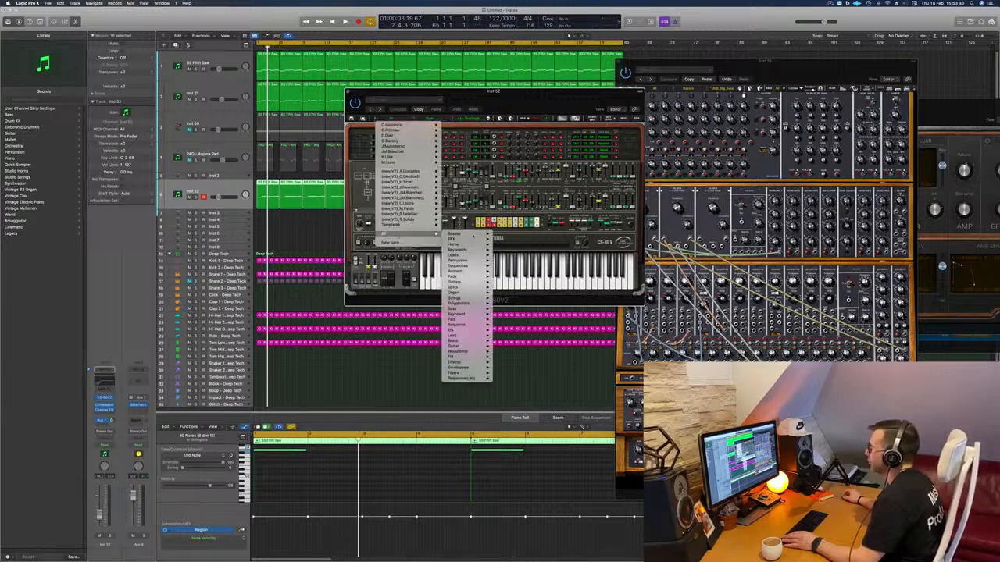
{"action": "mouse_move", "coordinate": [461, 254]}
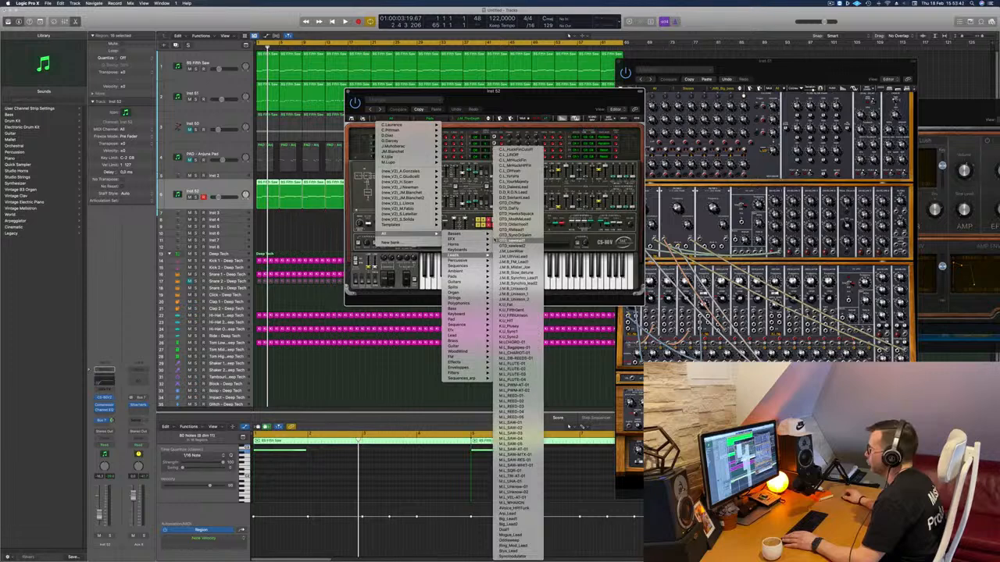
{"action": "mouse_move", "coordinate": [462, 298]}
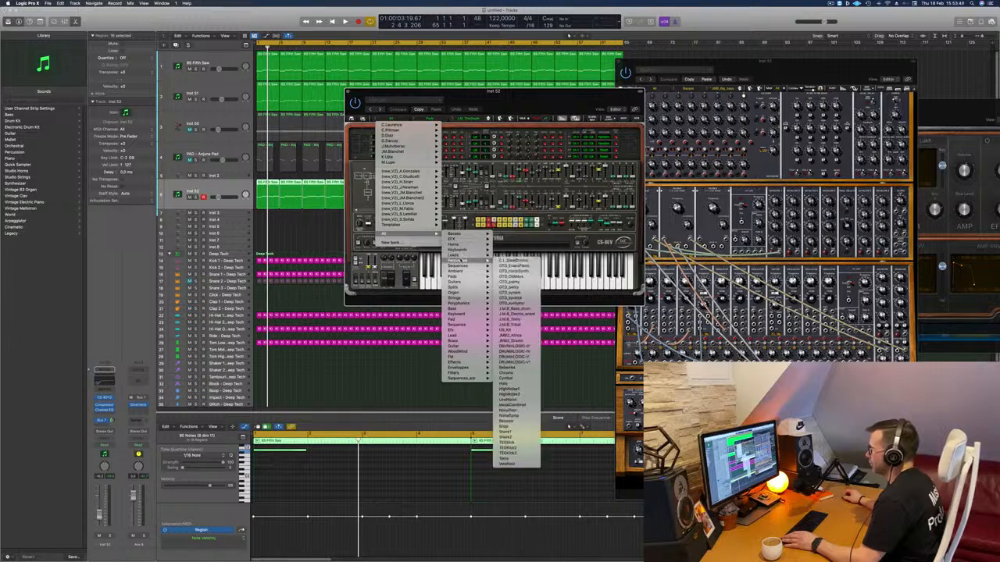
{"action": "mouse_move", "coordinate": [465, 278]}
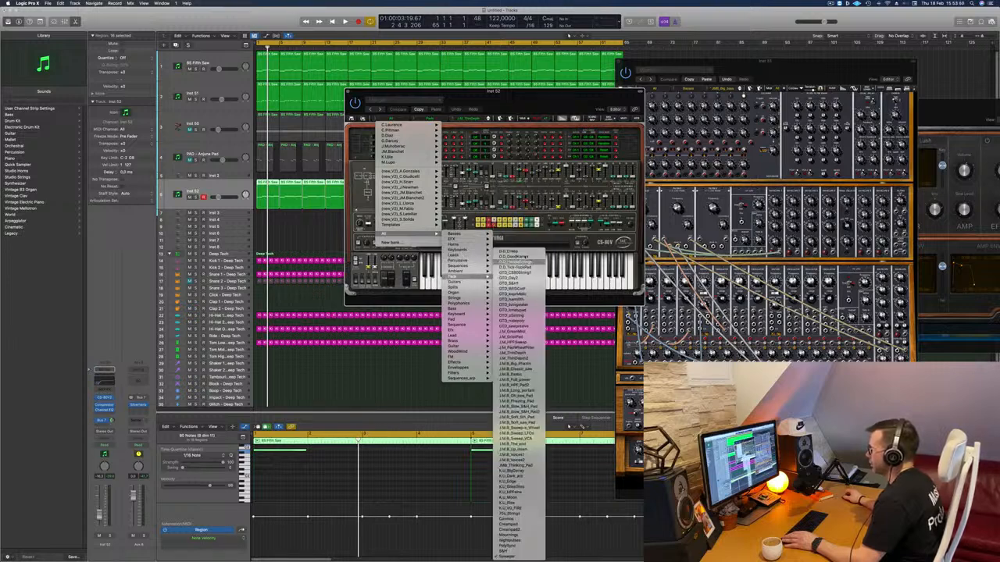
{"action": "left_click", "coordinate": [521, 252]}
Step: Move the CS-80V2 window aside, play the loop and lower the pad track's volume
{"action": "left_click_drag", "start_coordinate": [529, 85], "coordinate": [610, 109]}
{"action": "left_click_drag", "start_coordinate": [662, 163], "coordinate": [555, 161]}
{"action": "key", "text": "space"}
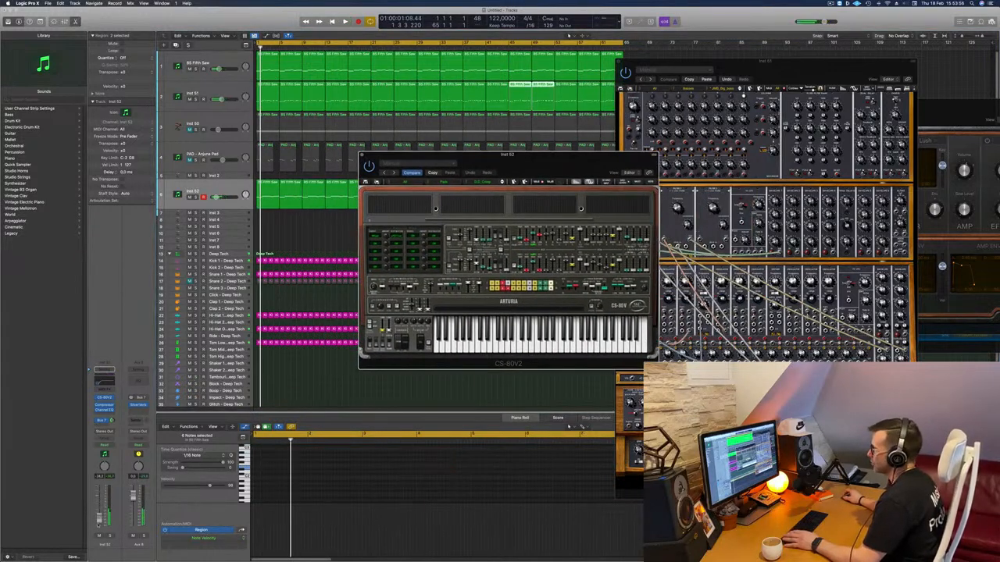
{"action": "left_click", "coordinate": [100, 521]}
{"action": "key", "text": "space"}
{"action": "key", "text": "space"}
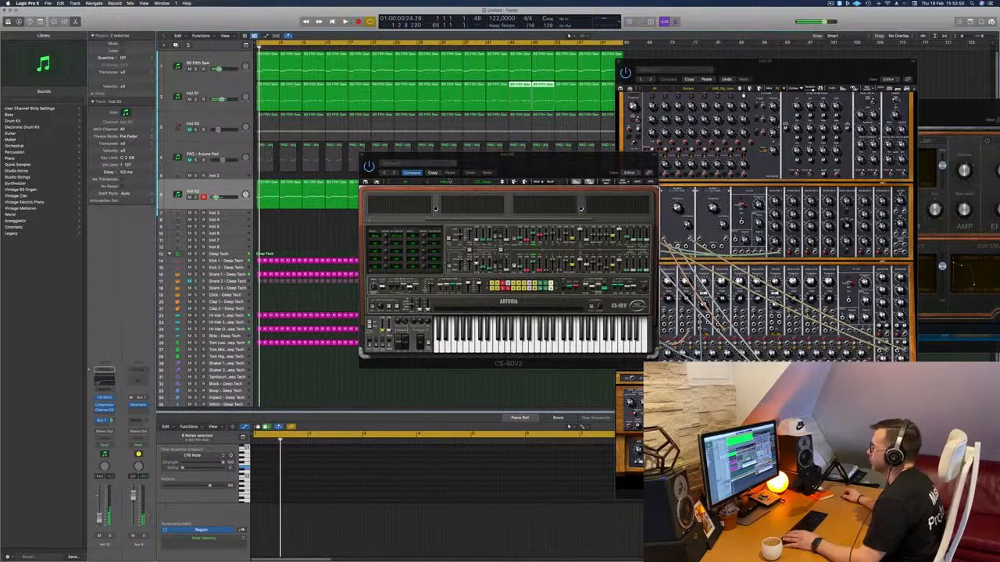
Step: Advance through the next two CS-80V2 pad presets and restart the loop to audition them
{"action": "left_click", "coordinate": [502, 183]}
{"action": "key", "text": "space"}
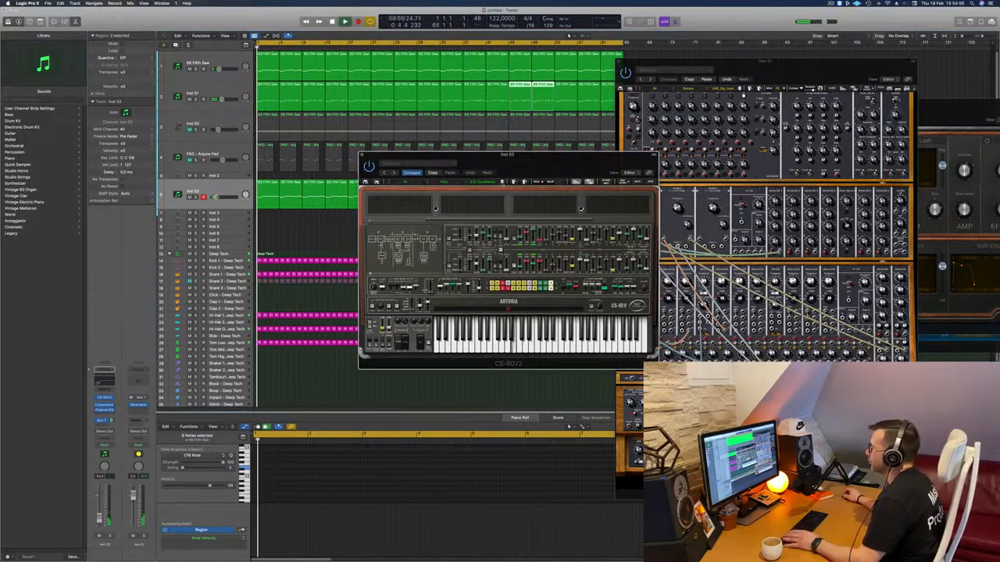
{"action": "left_click_drag", "start_coordinate": [509, 184], "coordinate": [525, 181]}
{"action": "left_click", "coordinate": [521, 180]}
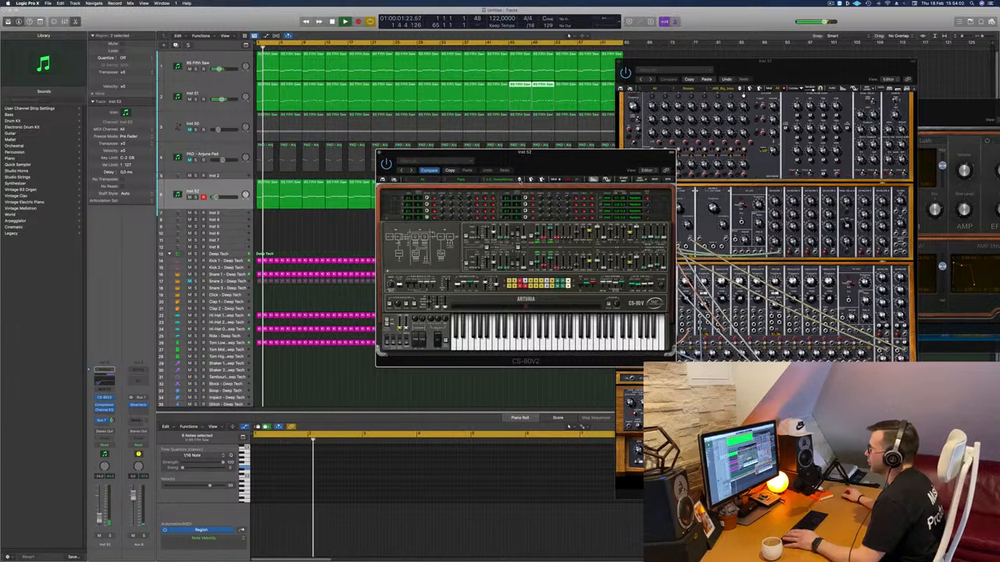
{"action": "key", "text": "space"}
{"action": "key", "text": "space"}
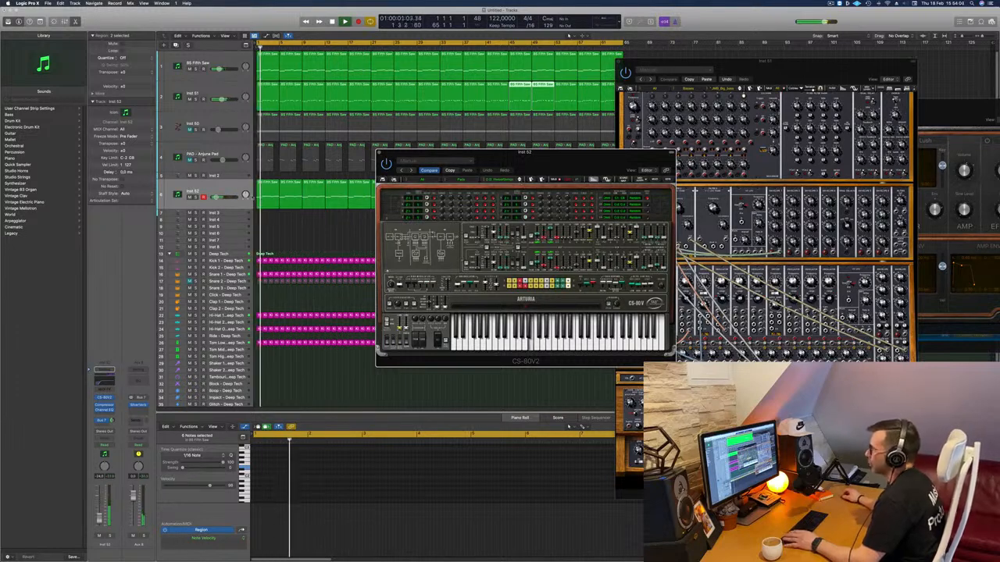
Step: Select the CS-80V2 track and advance the synth to the Tick-Tock pad preset while the loop plays
{"action": "left_click", "coordinate": [229, 190]}
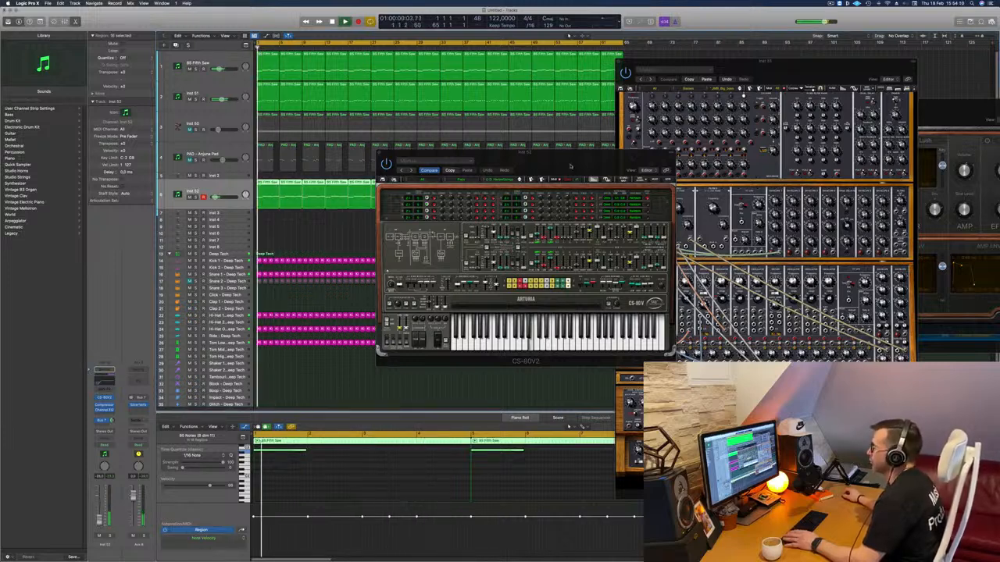
{"action": "left_click_drag", "start_coordinate": [506, 171], "coordinate": [461, 200]}
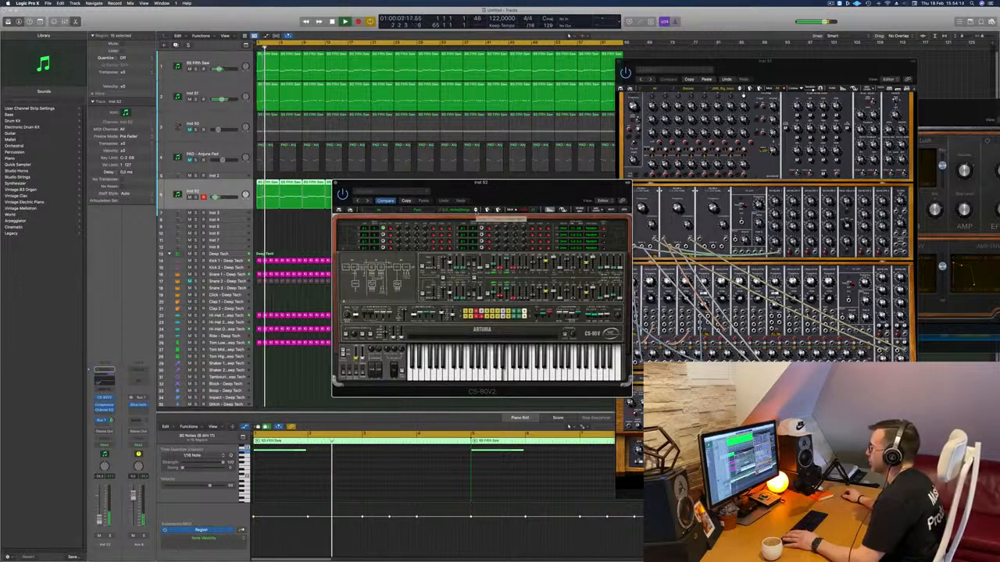
{"action": "left_click", "coordinate": [485, 210]}
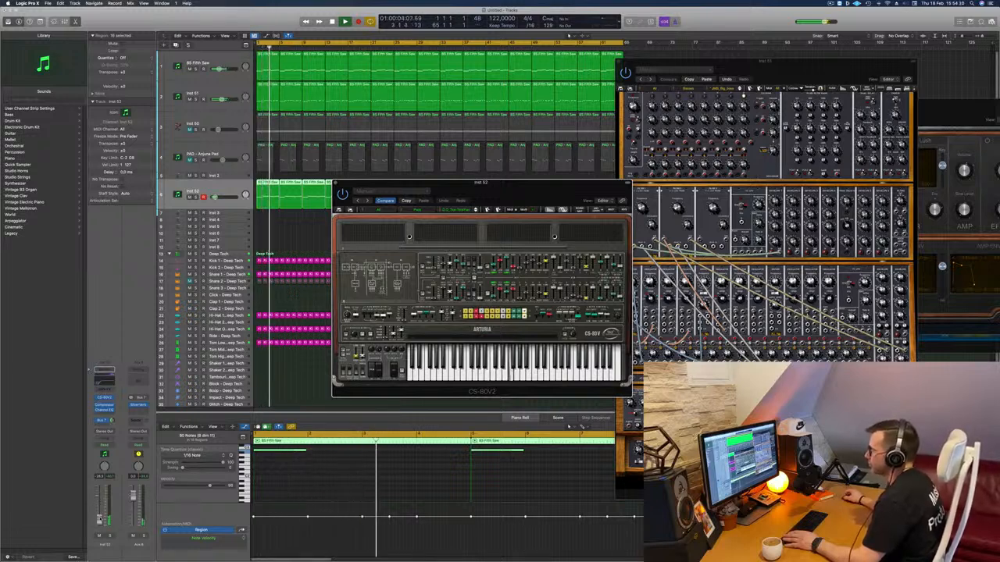
{"action": "left_click_drag", "start_coordinate": [519, 192], "coordinate": [516, 193]}
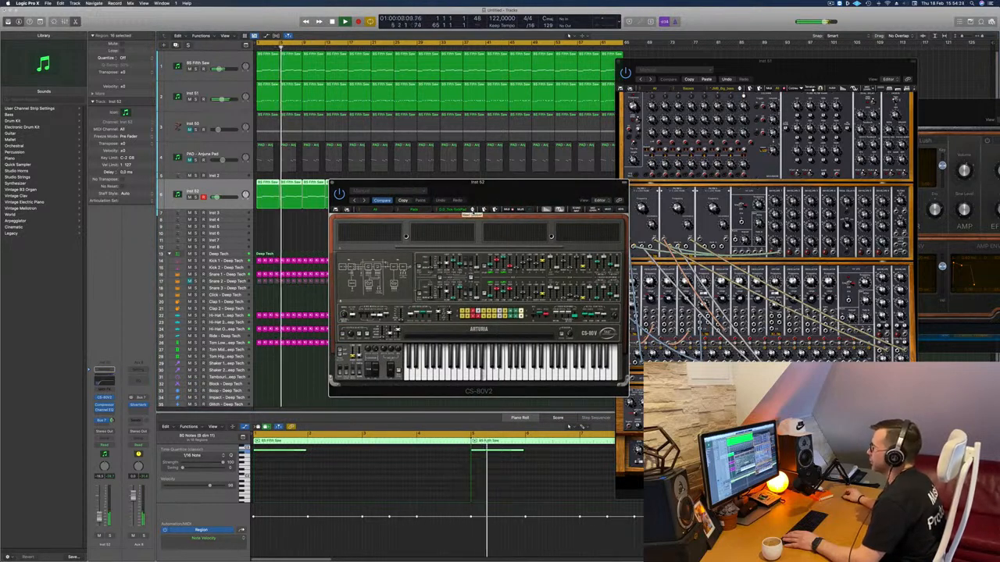
Step: Audition the following six CS-80V2 pad presets one after another over the playing loop
{"action": "left_click", "coordinate": [472, 210]}
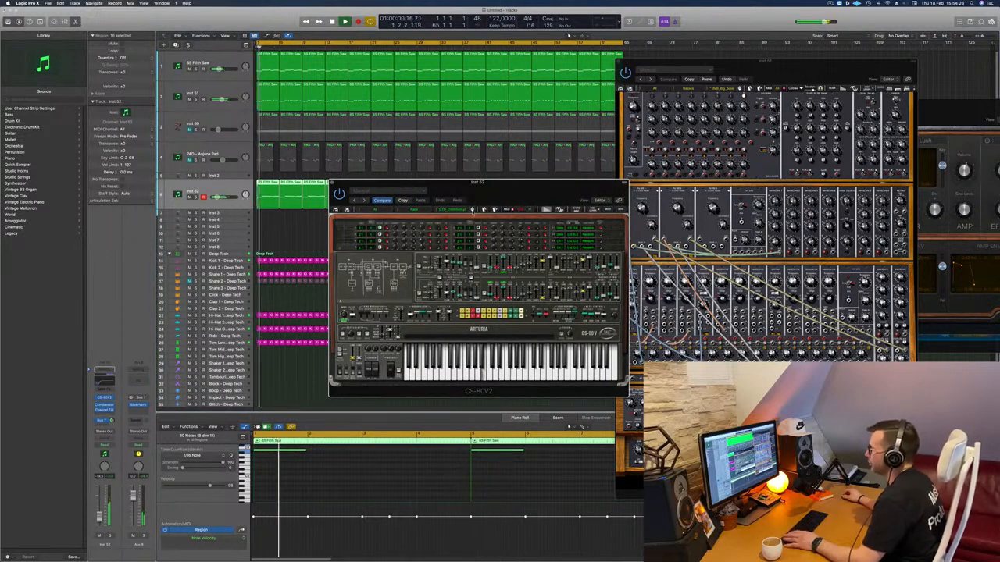
{"action": "left_click", "coordinate": [472, 210]}
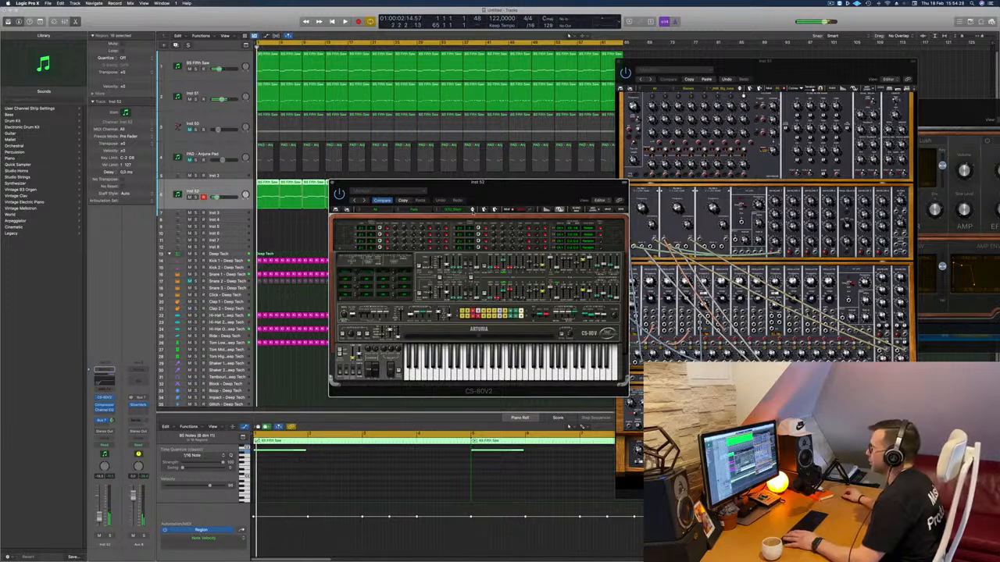
{"action": "left_click", "coordinate": [472, 210]}
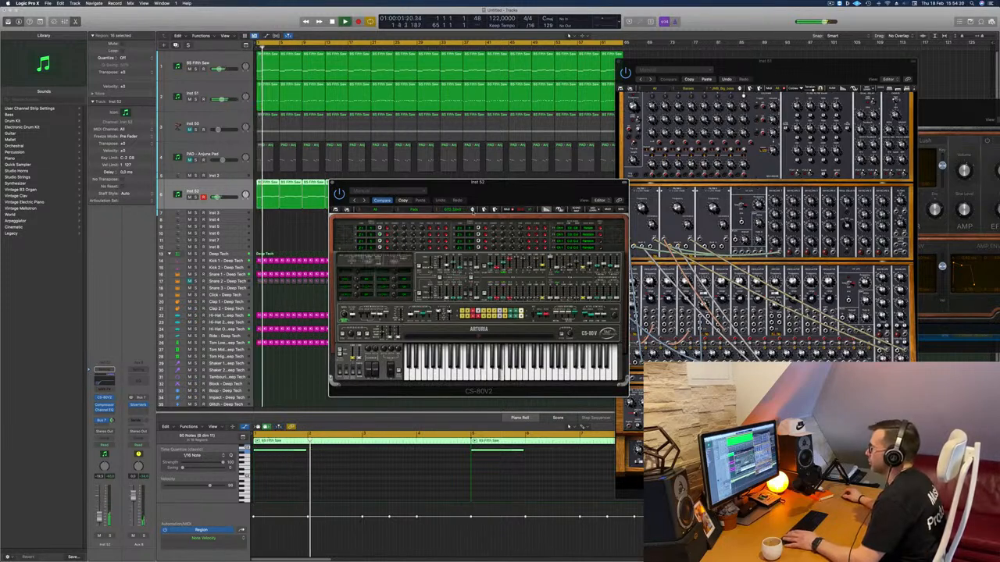
{"action": "left_click", "coordinate": [471, 210]}
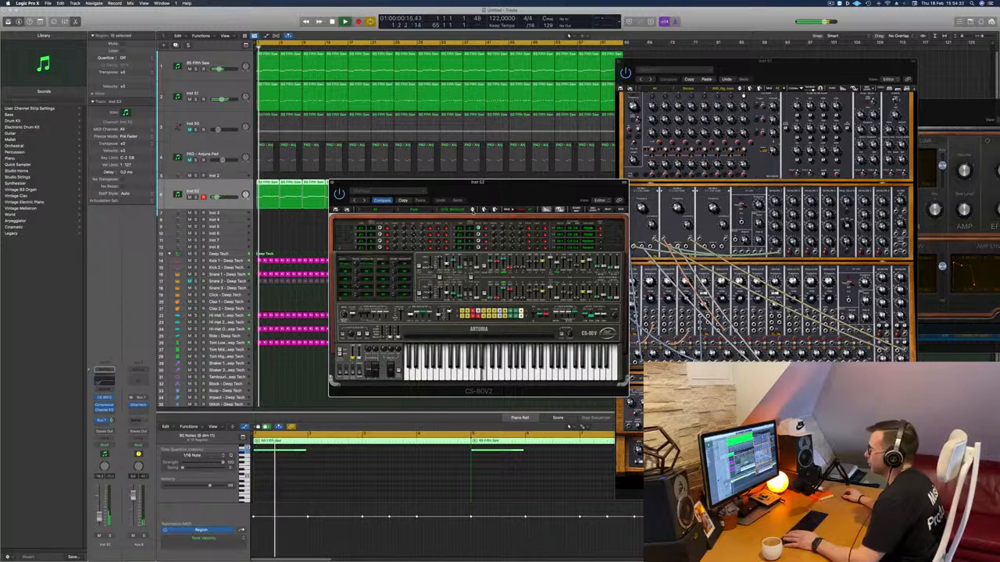
{"action": "left_click", "coordinate": [472, 210]}
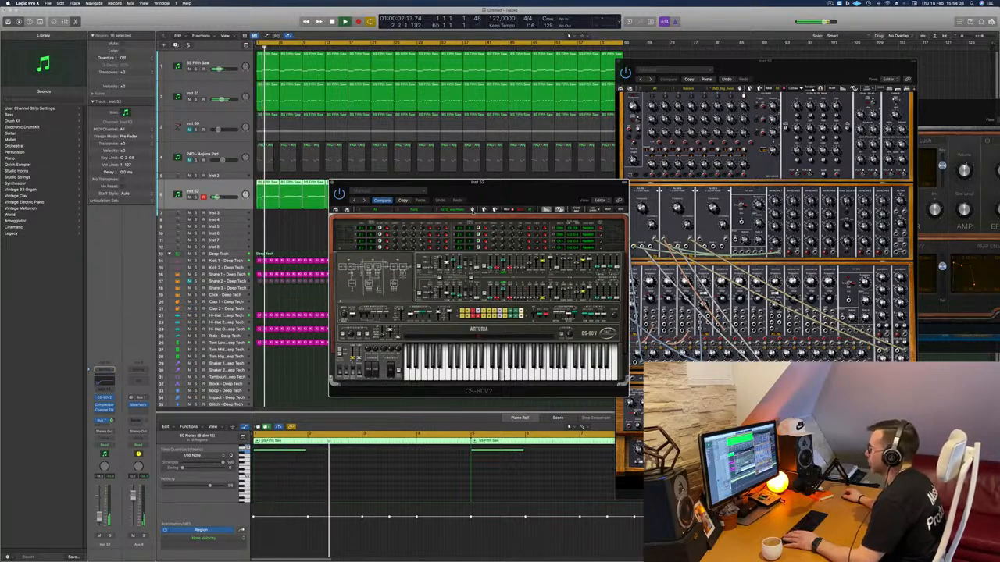
{"action": "left_click", "coordinate": [472, 210]}
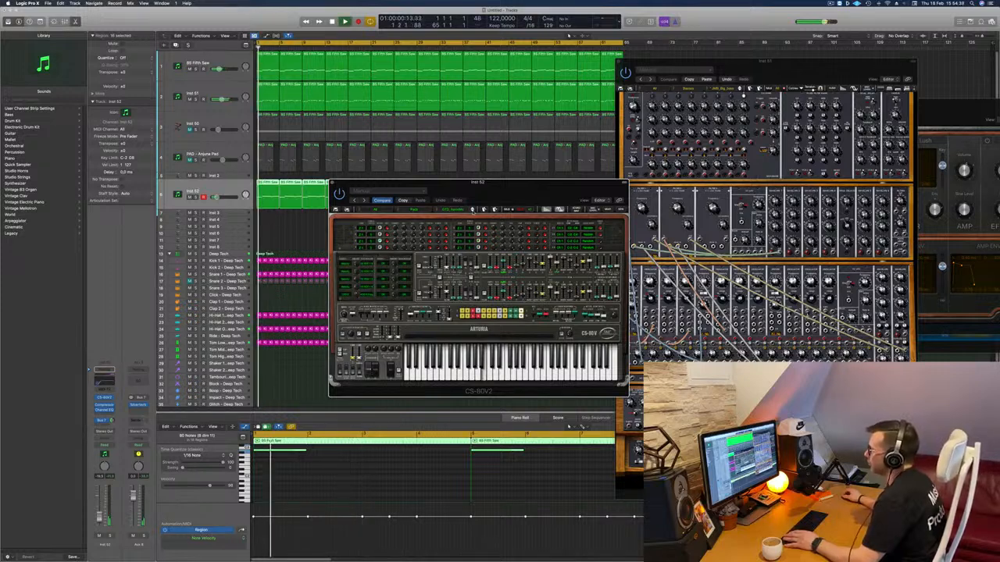
Step: Audition the next four CS-80V2 pad presets in sequence over the playing loop
{"action": "left_click", "coordinate": [472, 210]}
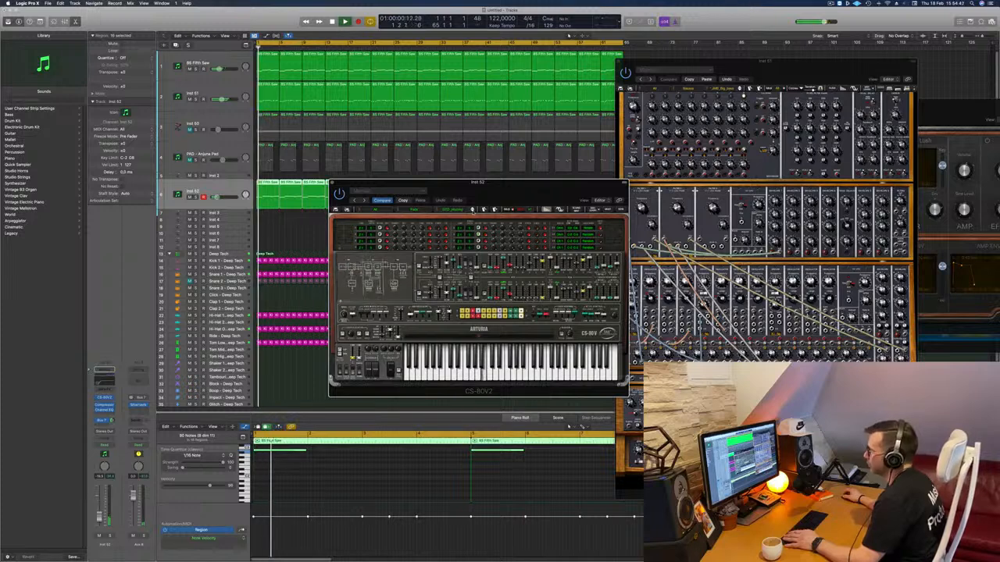
{"action": "left_click", "coordinate": [472, 210]}
{"action": "left_click", "coordinate": [472, 211]}
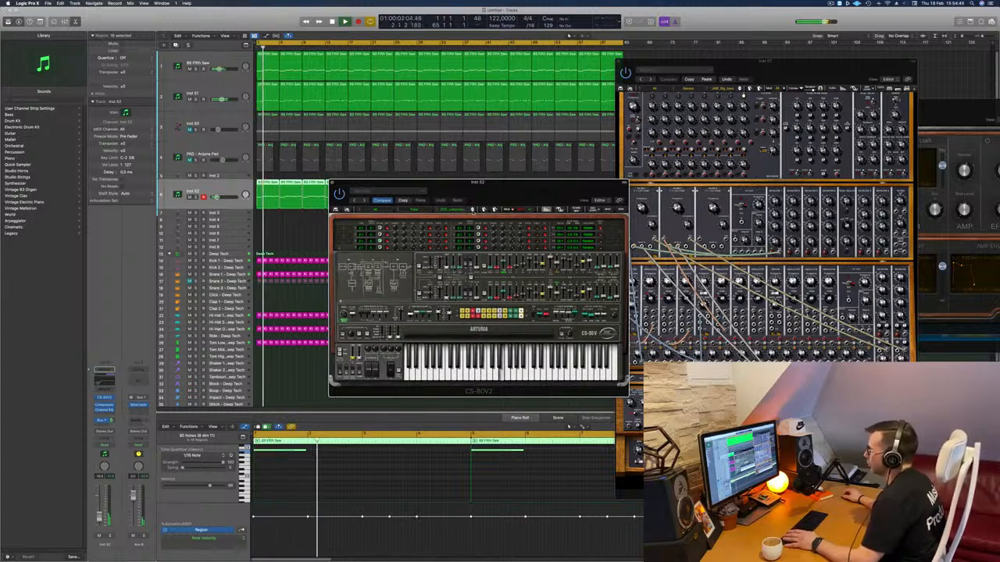
{"action": "left_click", "coordinate": [472, 210]}
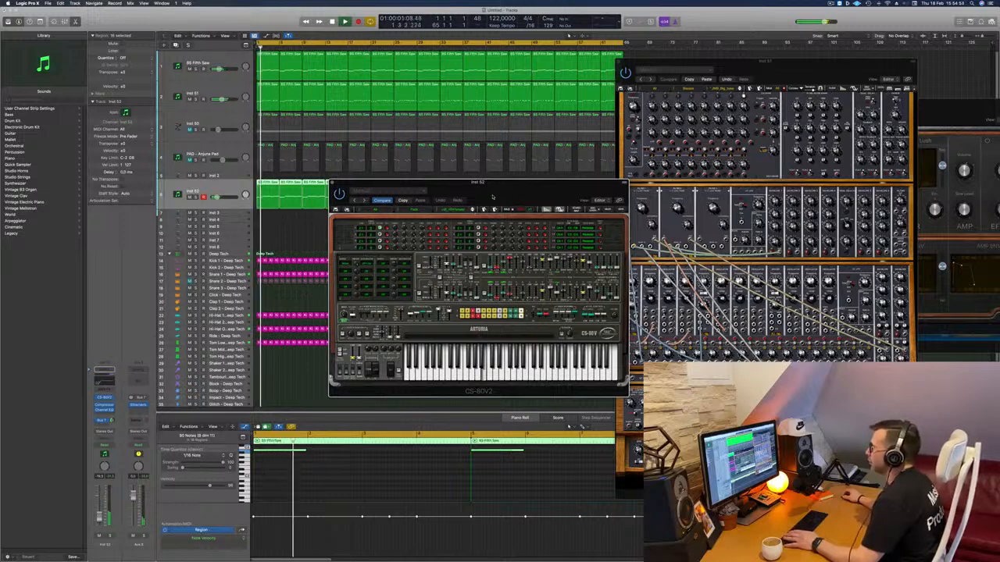
Step: Move the CS-80V2 window and advance two more pad presets, restarting playback to hear them in the loop
{"action": "mouse_move", "coordinate": [493, 197]}
{"action": "left_mouse_down"}
{"action": "mouse_move", "coordinate": [533, 193]}
{"action": "mouse_move", "coordinate": [502, 209]}
{"action": "left_mouse_up"}
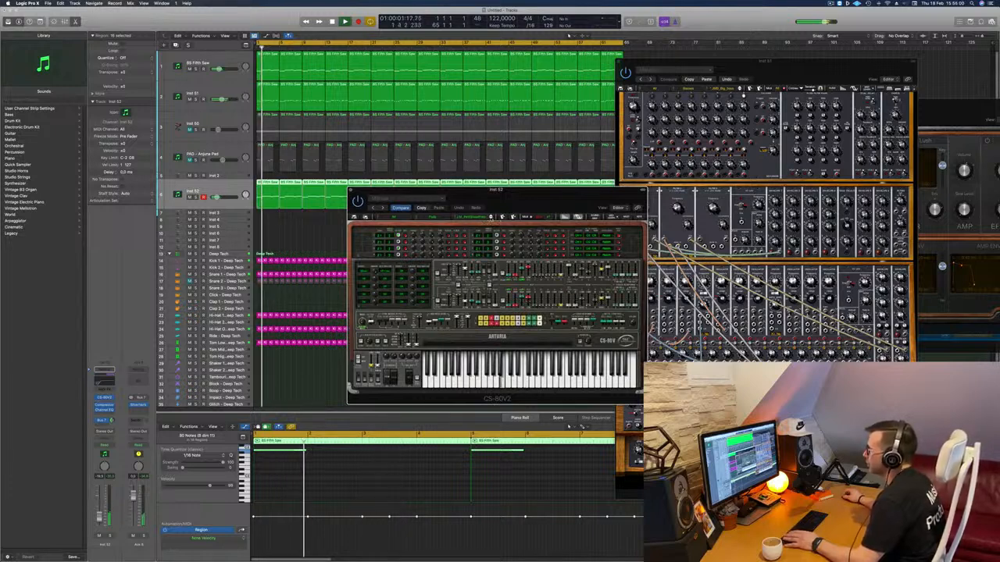
{"action": "left_click", "coordinate": [491, 217]}
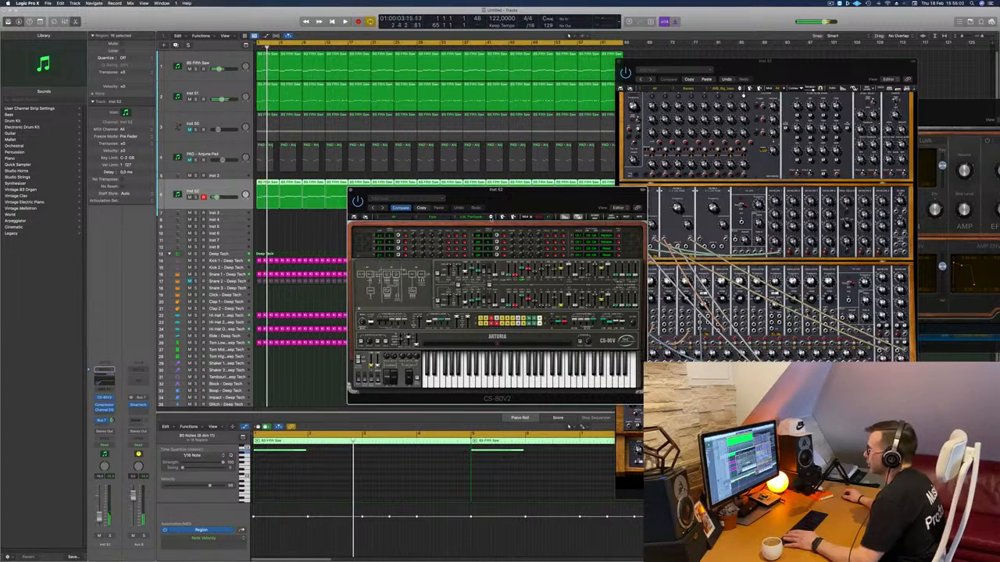
{"action": "key", "text": "space"}
{"action": "key", "text": "space"}
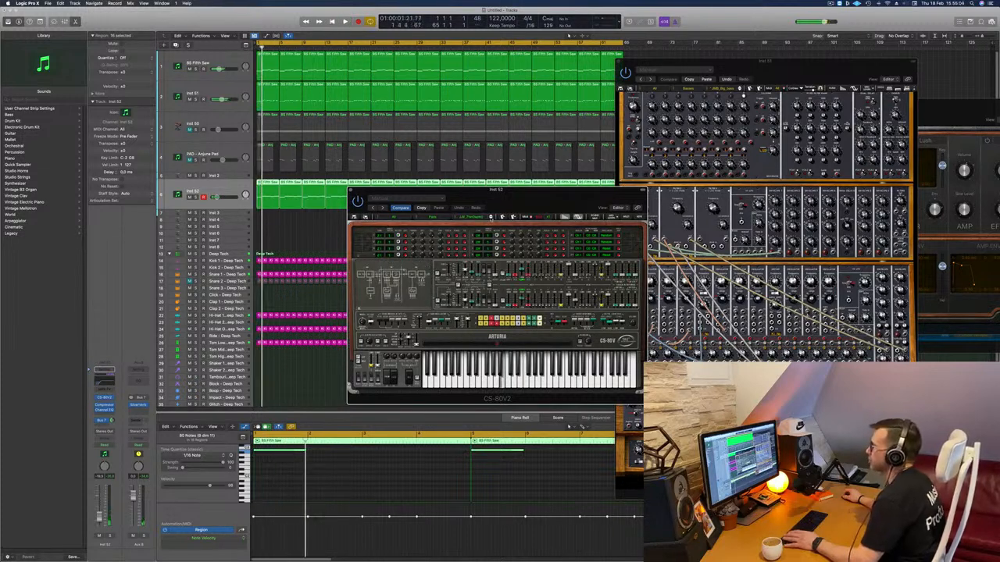
{"action": "left_click", "coordinate": [490, 218]}
{"action": "key", "text": "space"}
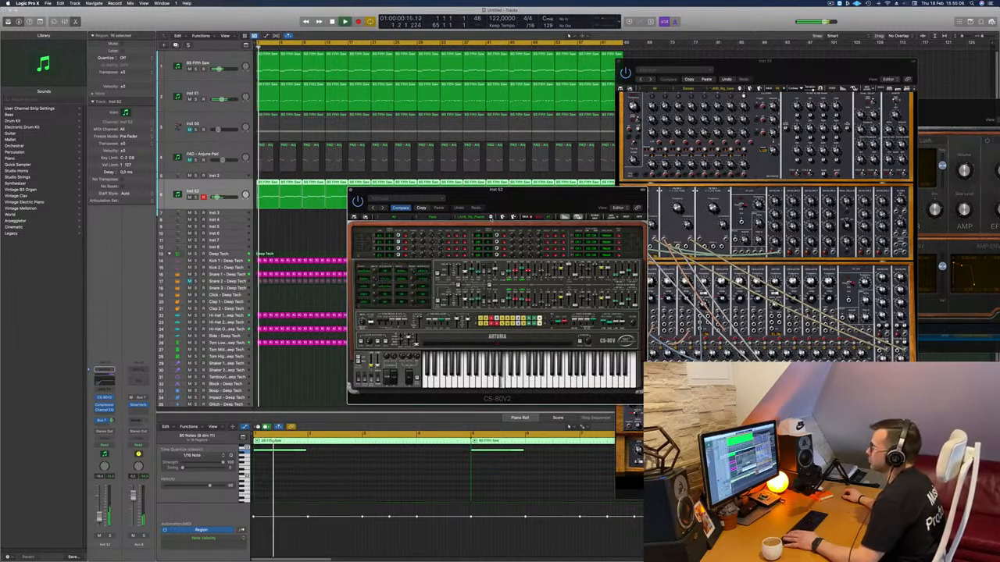
Step: Lower the CS-80V2 track's volume slightly while the loop plays and close the synth window
{"action": "left_click_drag", "start_coordinate": [523, 202], "coordinate": [579, 208]}
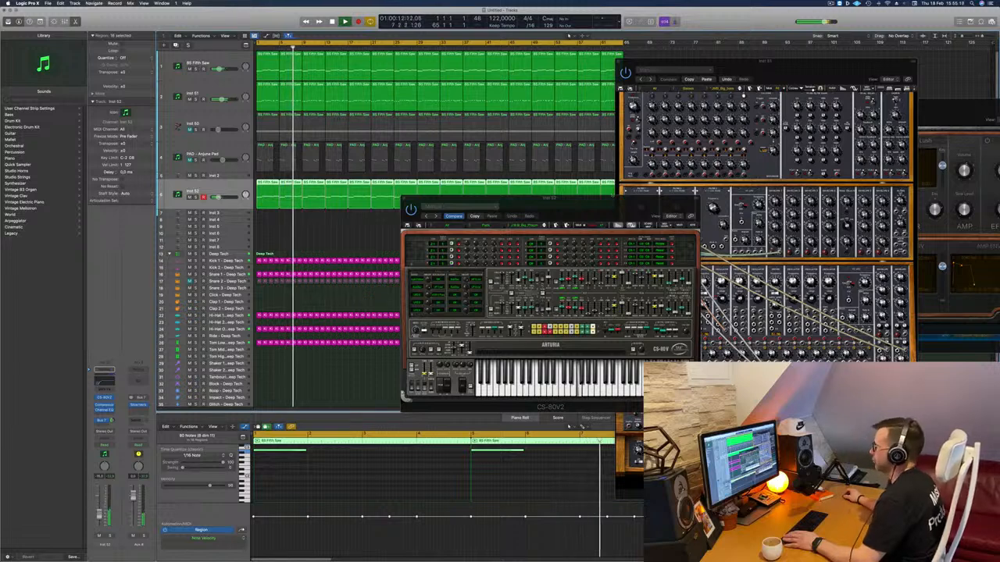
{"action": "left_click_drag", "start_coordinate": [603, 208], "coordinate": [519, 233]}
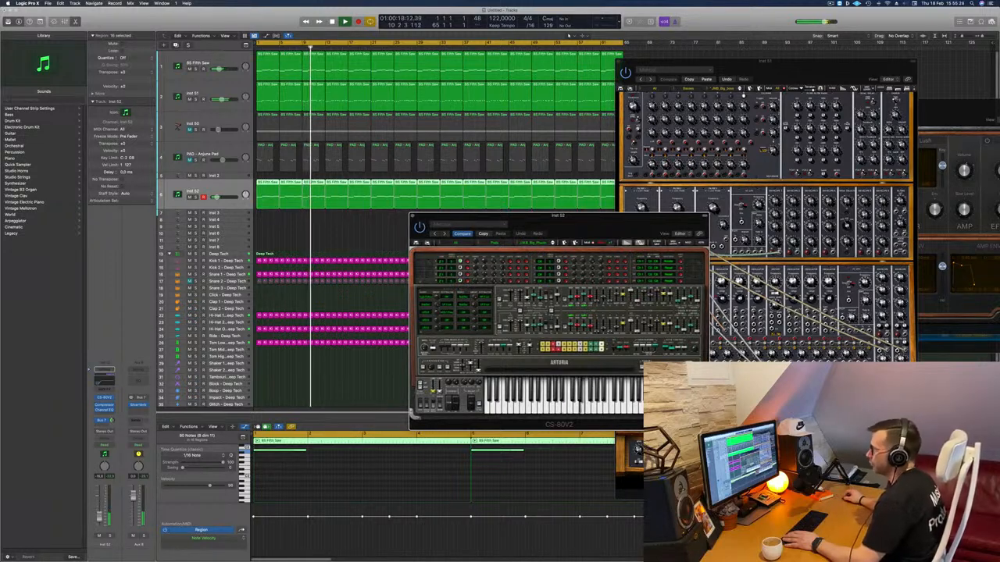
{"action": "left_click_drag", "start_coordinate": [100, 515], "coordinate": [100, 518]}
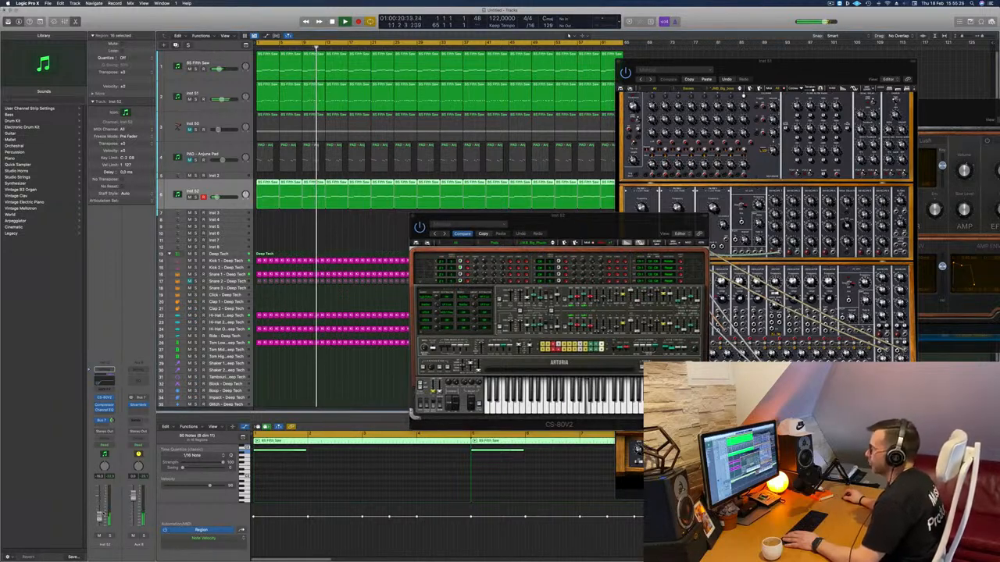
{"action": "left_click", "coordinate": [575, 224]}
{"action": "left_click_drag", "start_coordinate": [575, 224], "coordinate": [530, 224]}
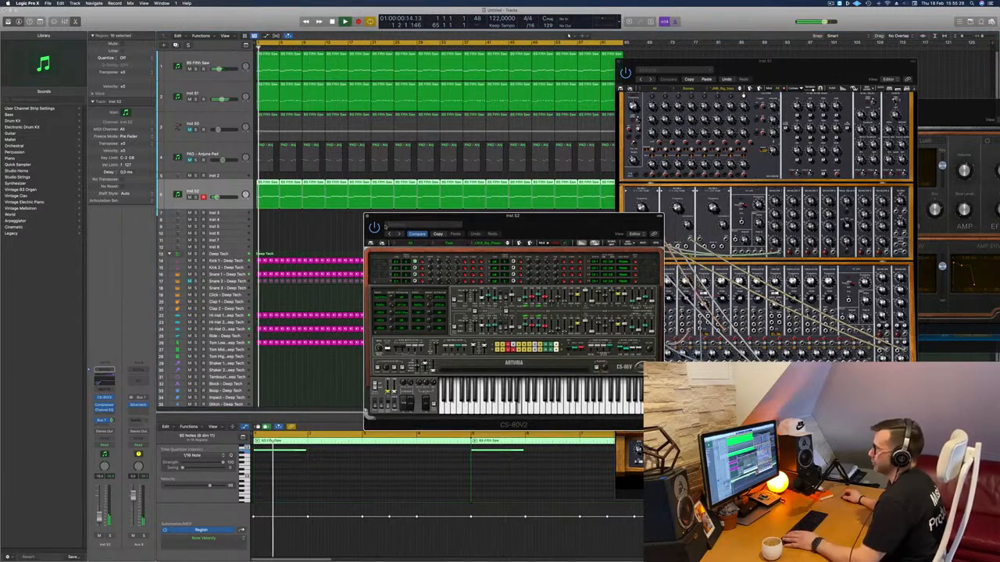
{"action": "key", "text": "super+w"}
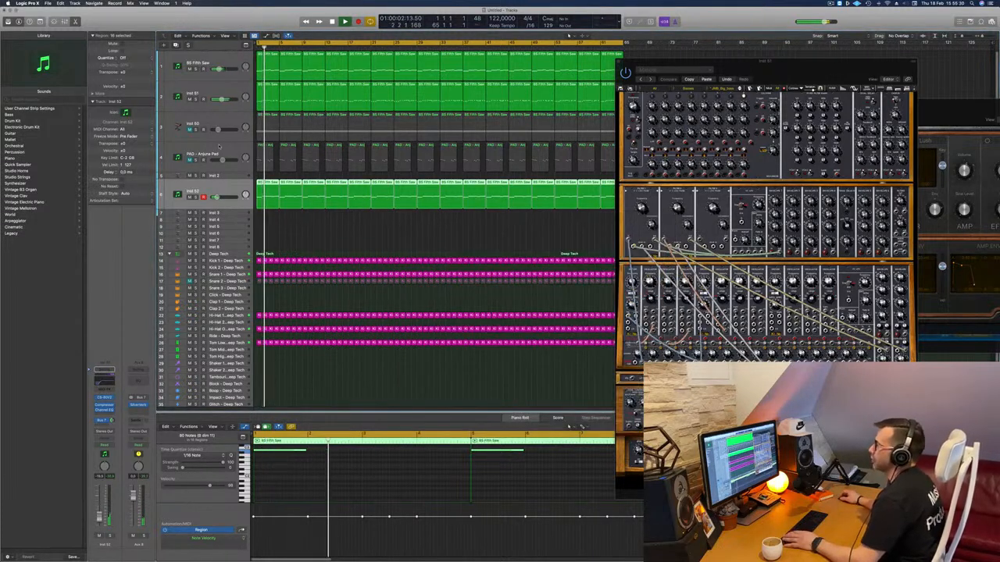
Step: Unmute the PAD - Anjuna Pad and Inst 50 tracks and clear the modular synth window from the arrangement
{"action": "left_click", "coordinate": [220, 148]}
{"action": "key", "text": "ctrl+m"}
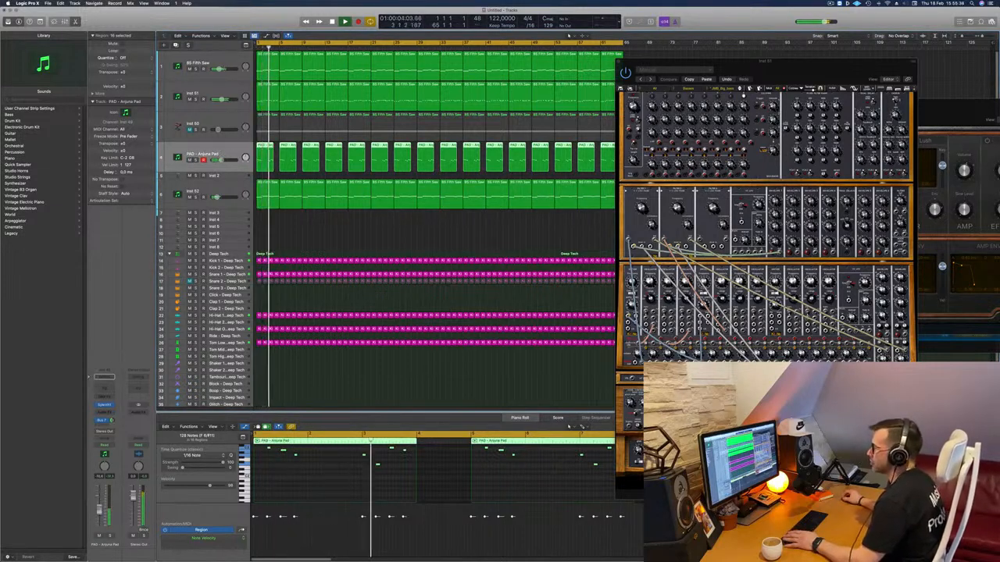
{"action": "left_click", "coordinate": [221, 116]}
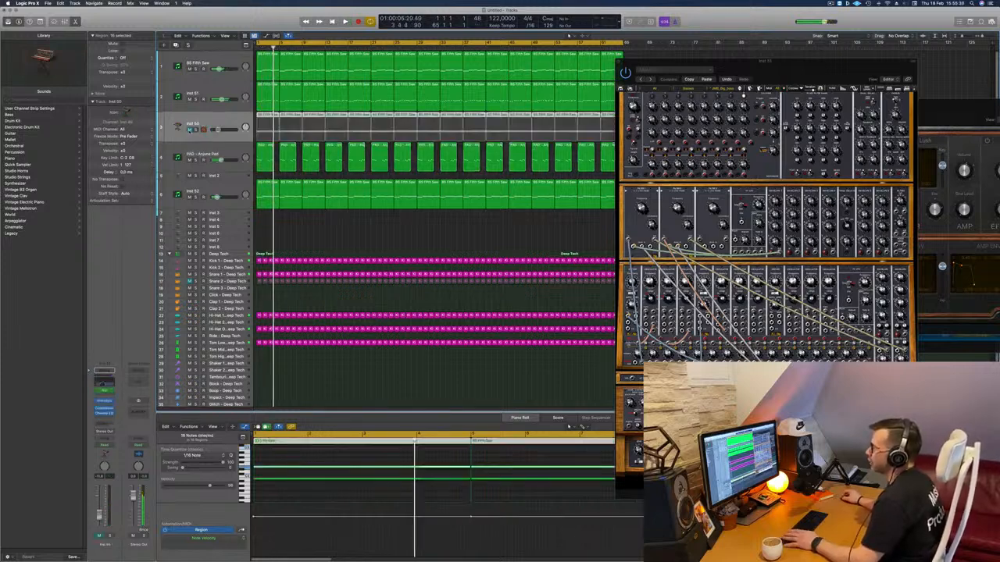
{"action": "key", "text": "ctrl+m"}
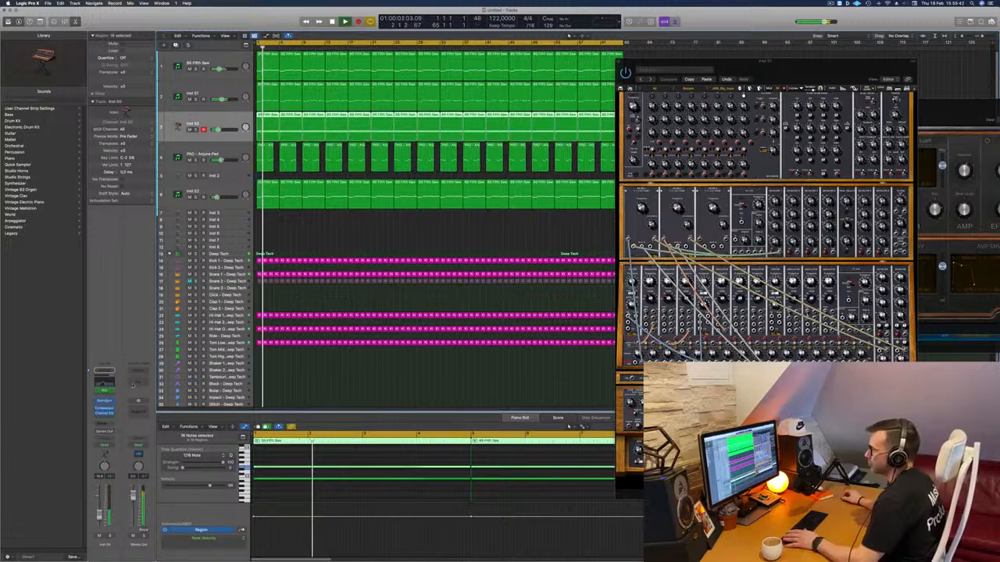
{"action": "left_click_drag", "start_coordinate": [653, 61], "coordinate": [542, 69]}
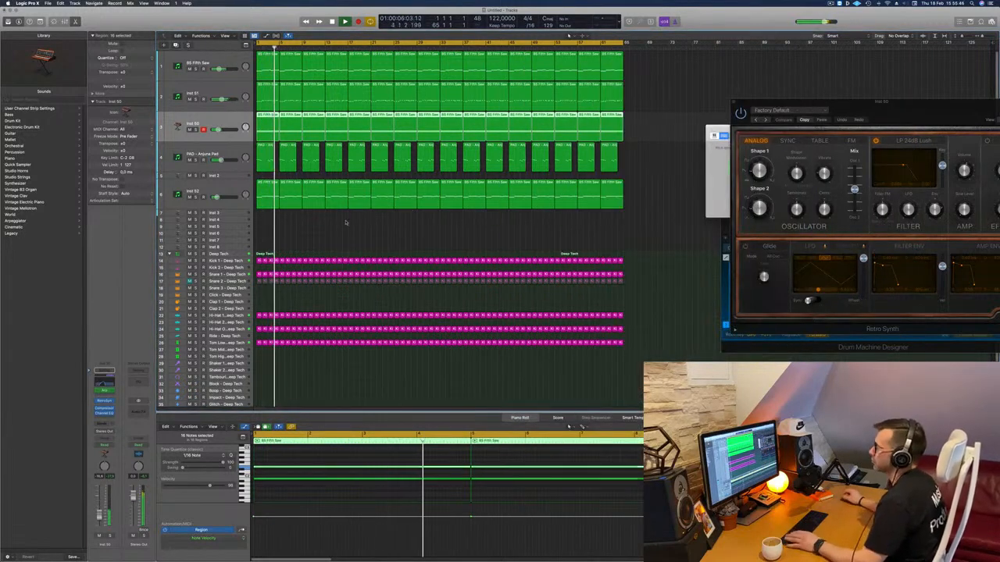
Step: Check the CS-80V2 track briefly in solo, return to the full mix and replay the loop from the start
{"action": "left_click", "coordinate": [196, 197]}
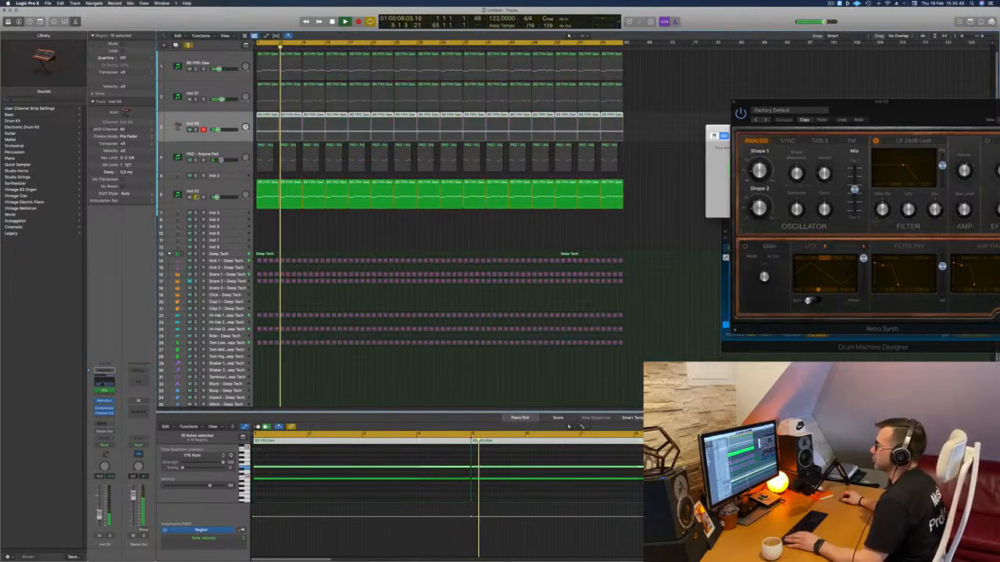
{"action": "left_click", "coordinate": [196, 197]}
{"action": "left_click", "coordinate": [188, 201]}
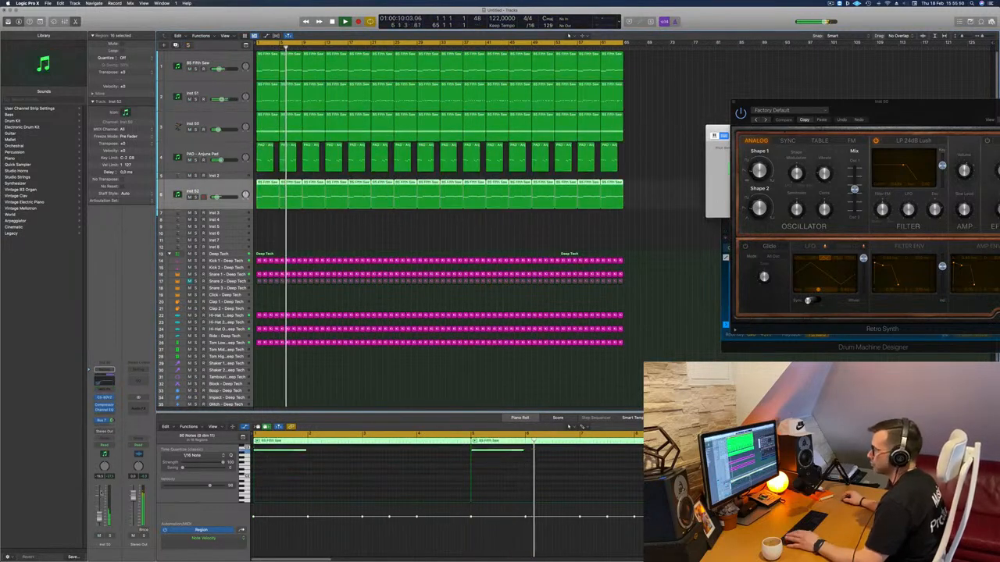
{"action": "left_click", "coordinate": [406, 228]}
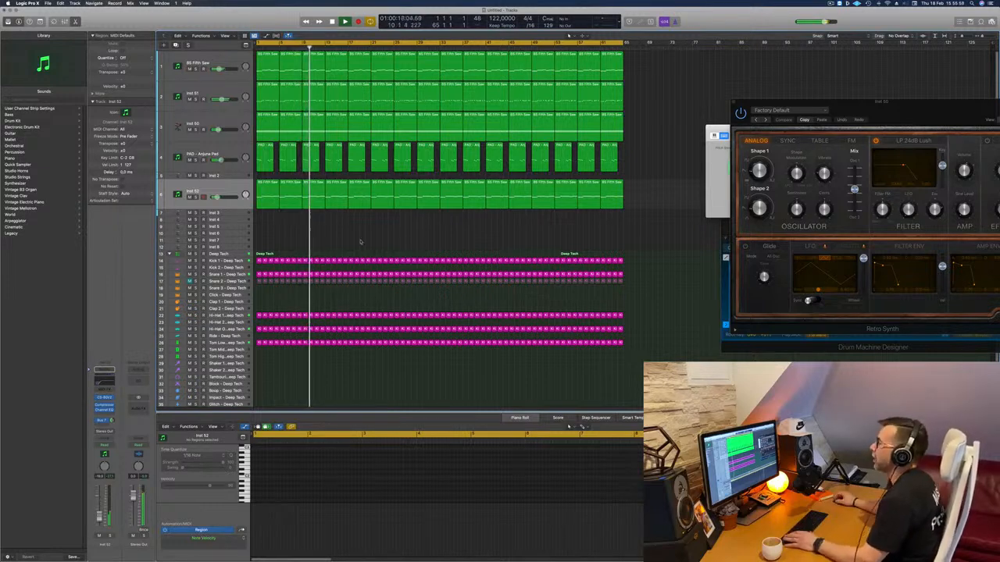
{"action": "key", "text": "Return"}
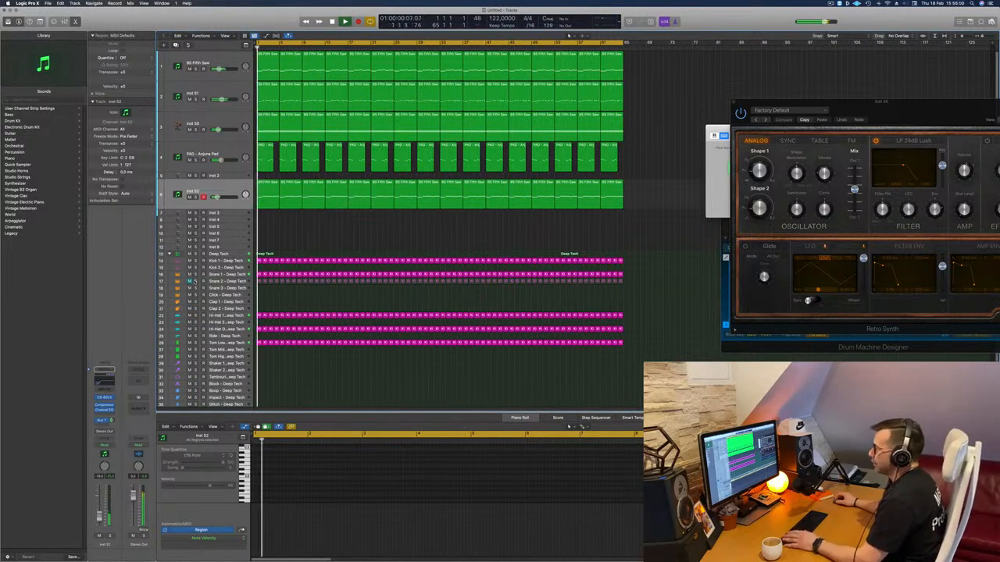
Step: Unmute the Snare 2 - Deep Tech track and restart the loop from the beginning
{"action": "left_click", "coordinate": [189, 281]}
{"action": "left_click", "coordinate": [225, 282]}
{"action": "key", "text": "Return"}
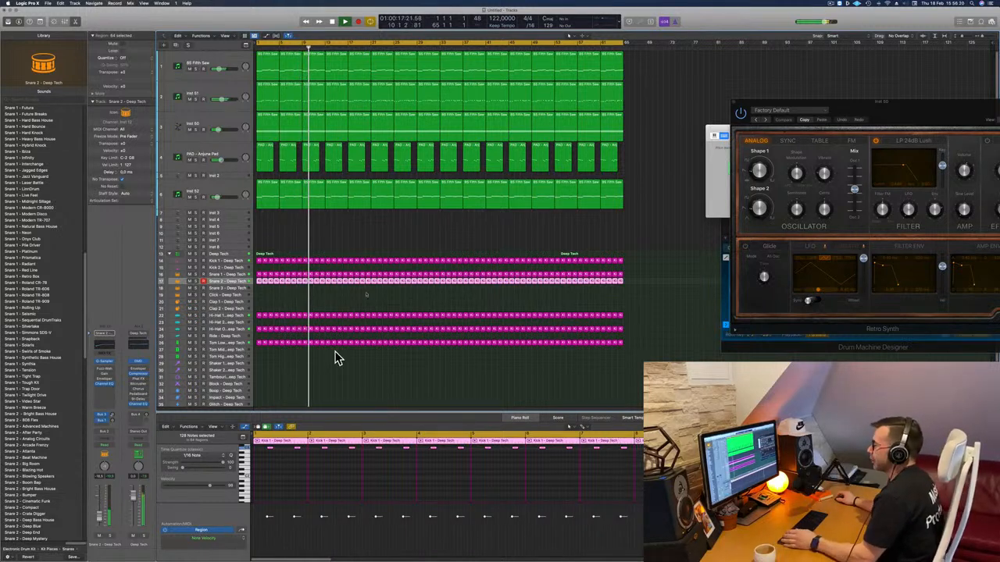
Step: Solo the BS Fifth Saw track briefly, return to the full mix and restart playback
{"action": "left_click", "coordinate": [417, 229]}
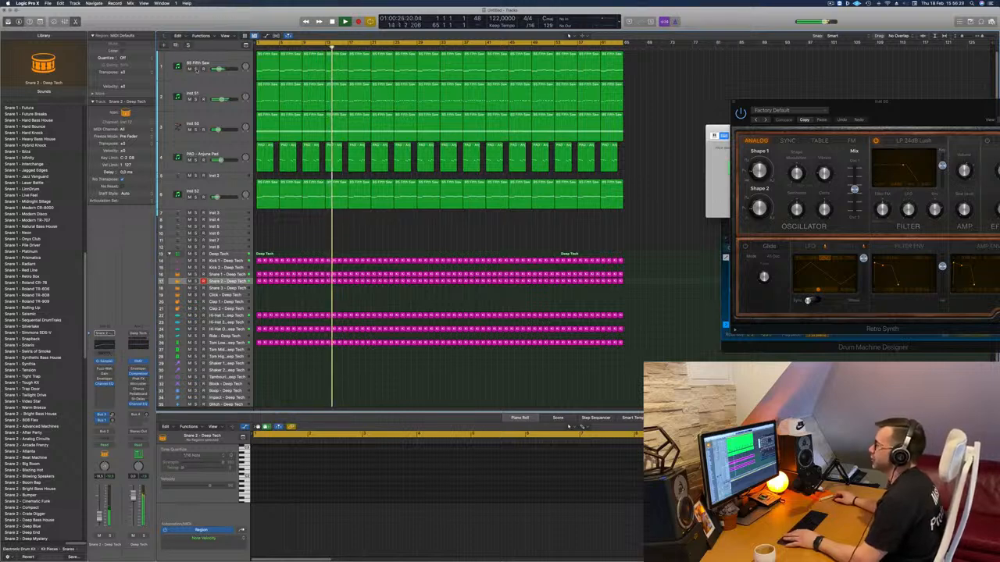
{"action": "left_click", "coordinate": [196, 70]}
{"action": "left_click", "coordinate": [196, 70]}
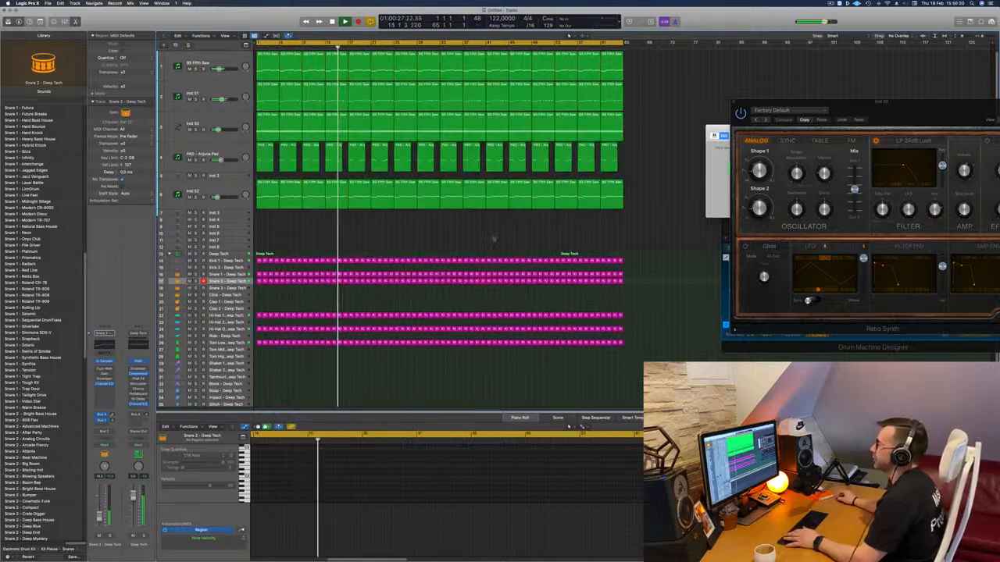
{"action": "key", "text": "space"}
{"action": "key", "text": "Return"}
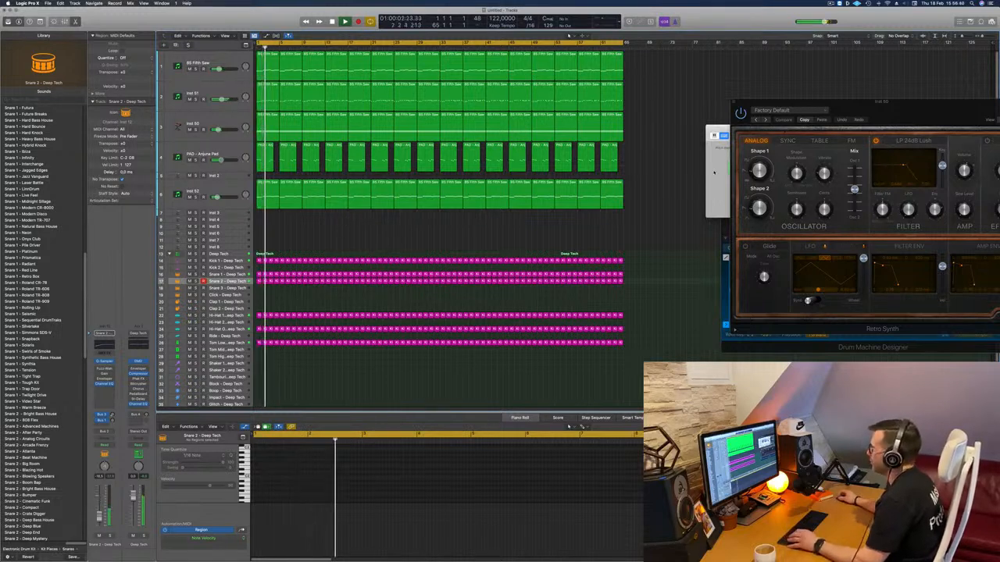
Step: Open the mixer, select the channel strips from BS Fifth Saw through Inst 52 and pull their faders fully down
{"action": "key", "text": "super+k"}
{"action": "key", "text": "super+k"}
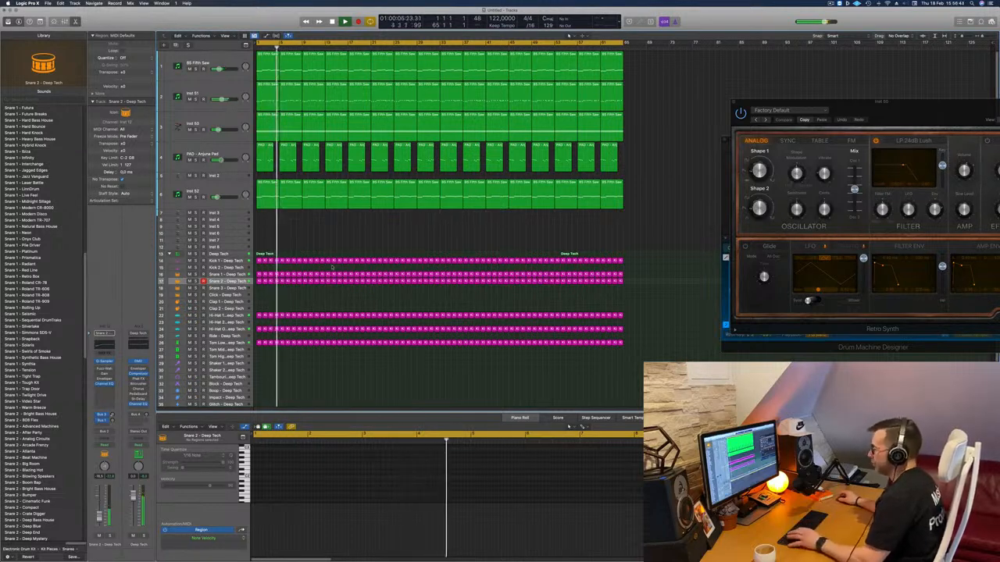
{"action": "key", "text": "x"}
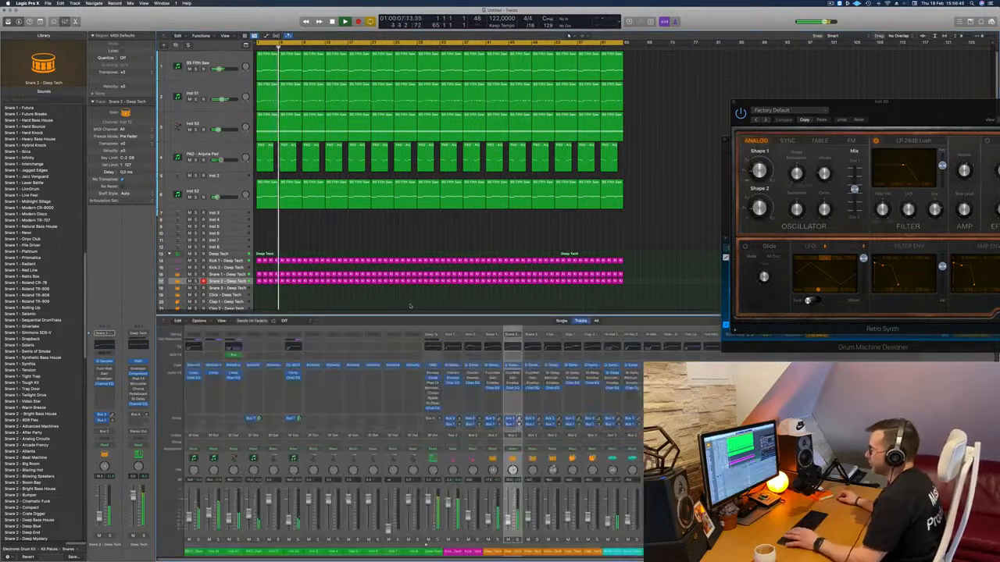
{"action": "left_click", "coordinate": [292, 552]}
{"action": "left_click", "coordinate": [188, 518]}
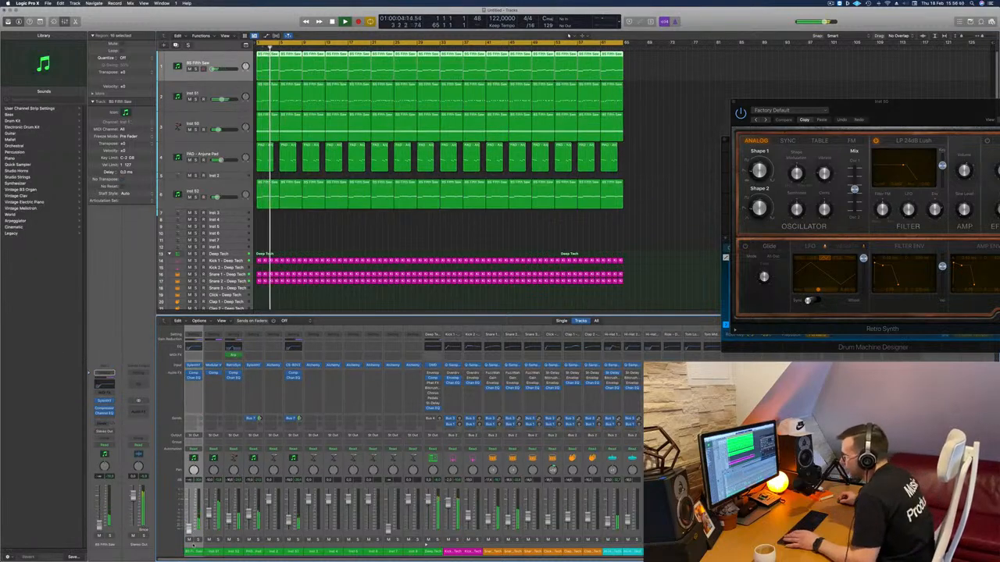
{"action": "left_click", "coordinate": [286, 554], "text": "shift"}
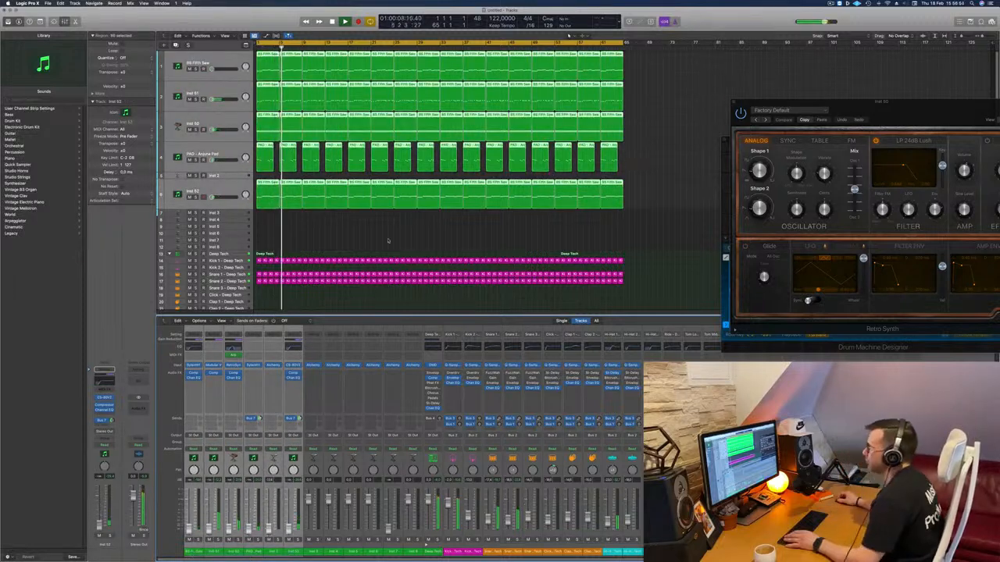
Step: Adjust the Snare 1 level and lower the Deep Tech kit fader slightly while the drums play alone
{"action": "scroll", "coordinate": [367, 211], "scroll_direction": "down", "scroll_amount": 3}
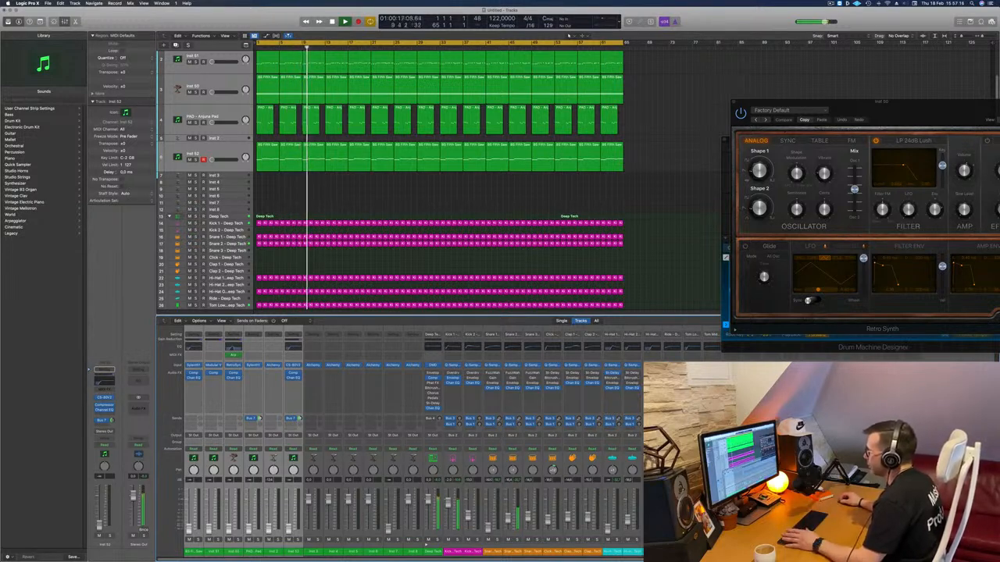
{"action": "left_click", "coordinate": [490, 529]}
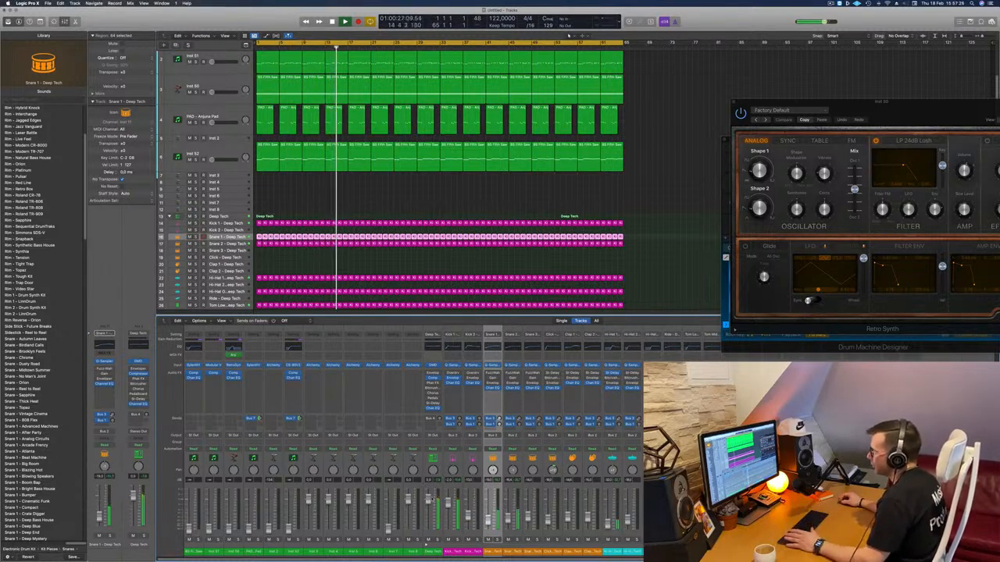
{"action": "left_click_drag", "start_coordinate": [430, 499], "coordinate": [430, 501]}
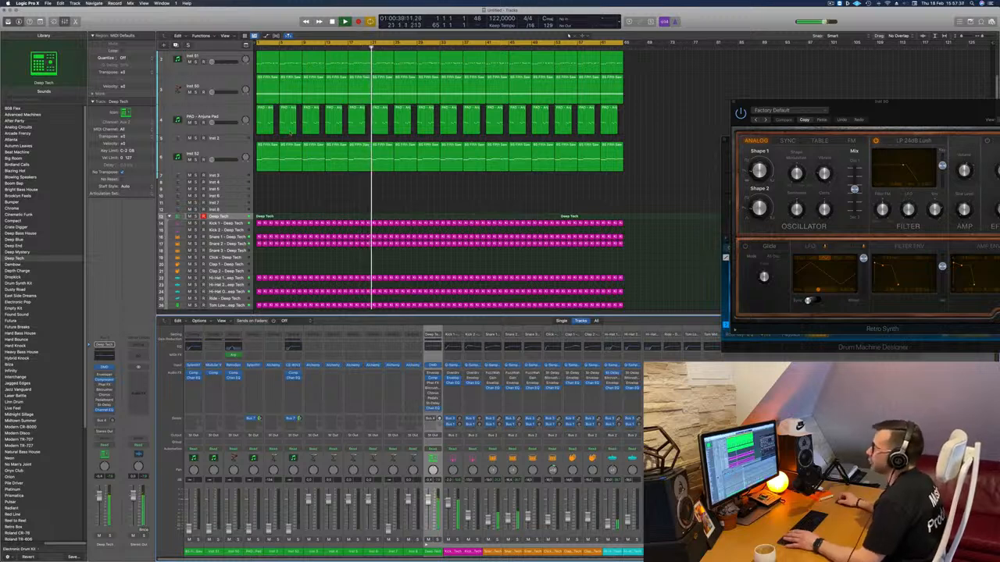
Step: Bring the Inst 51 and BS Fifth Saw faders back up against the drums, comparing the two tracks
{"action": "scroll", "coordinate": [442, 180], "scroll_direction": "up", "scroll_amount": 3}
{"action": "left_click", "coordinate": [195, 94]}
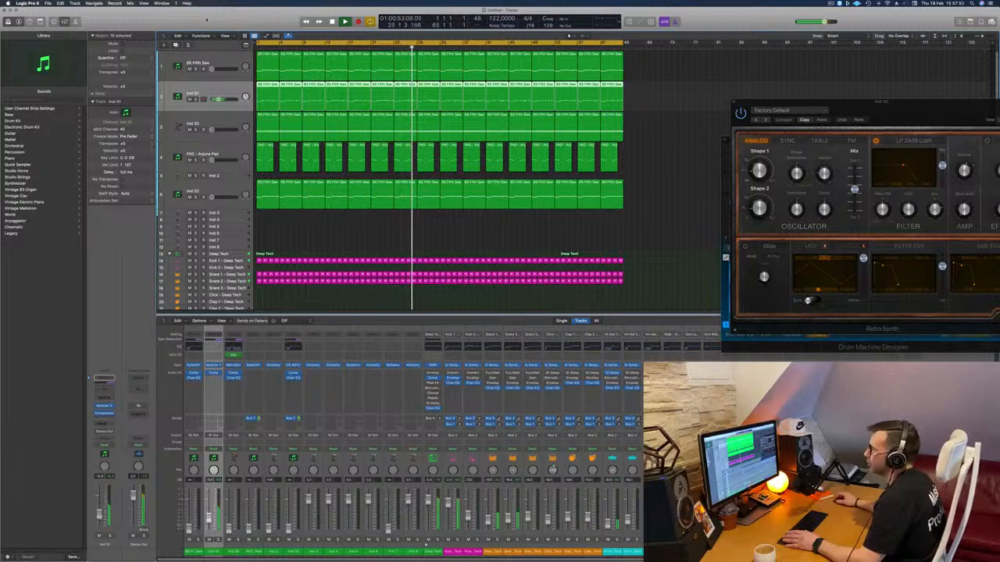
{"action": "key", "text": "Up"}
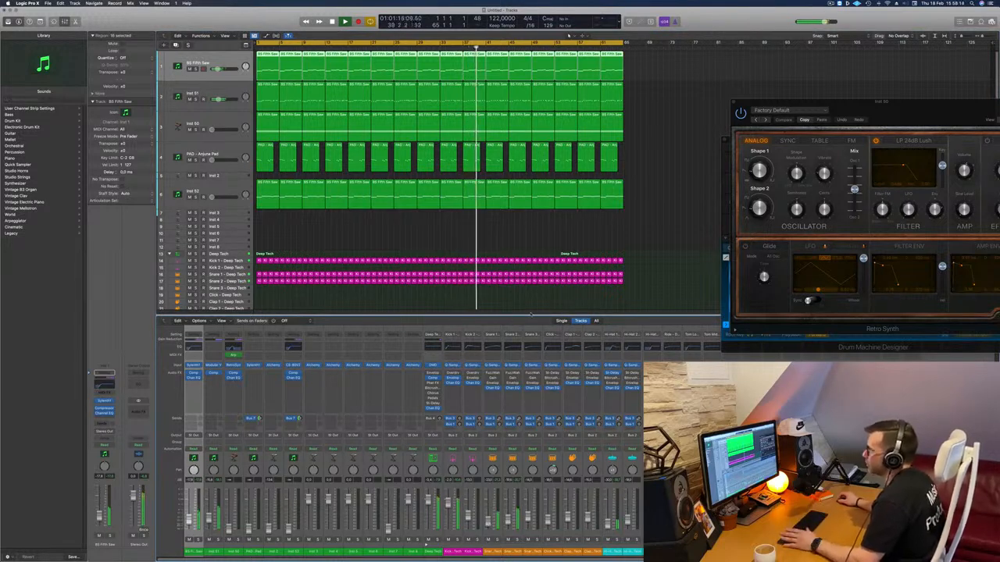
{"action": "key", "text": "Down"}
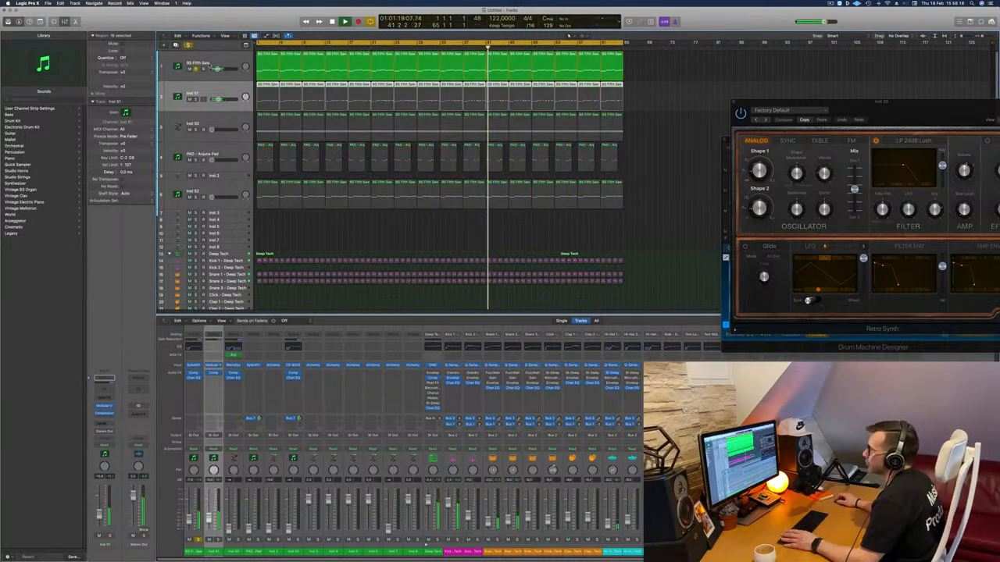
{"action": "key", "text": "Up"}
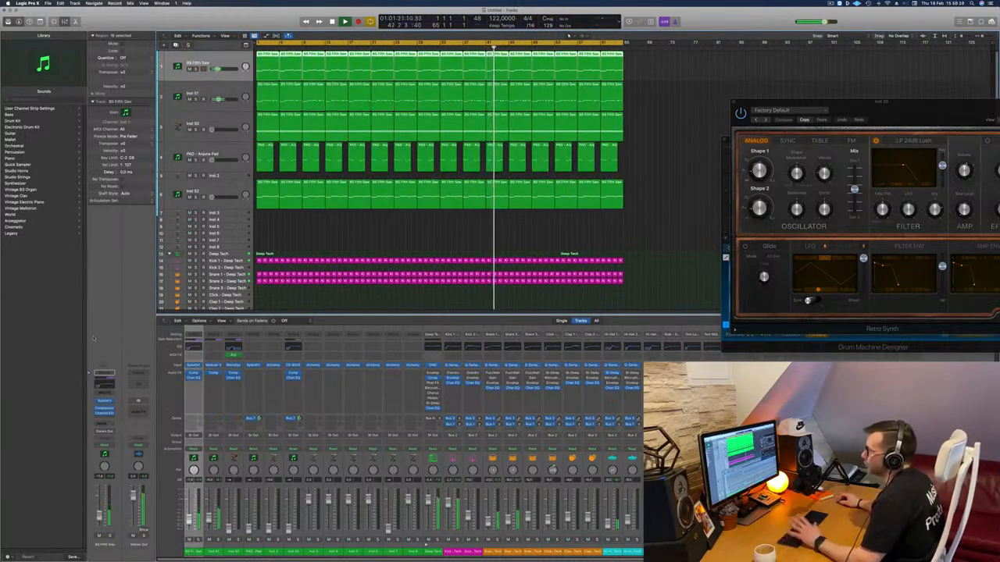
Step: Solo Inst 51 briefly to check its level and inspect the Sylenth1 instrument on the BS Fifth Saw track
{"action": "key", "text": "Down"}
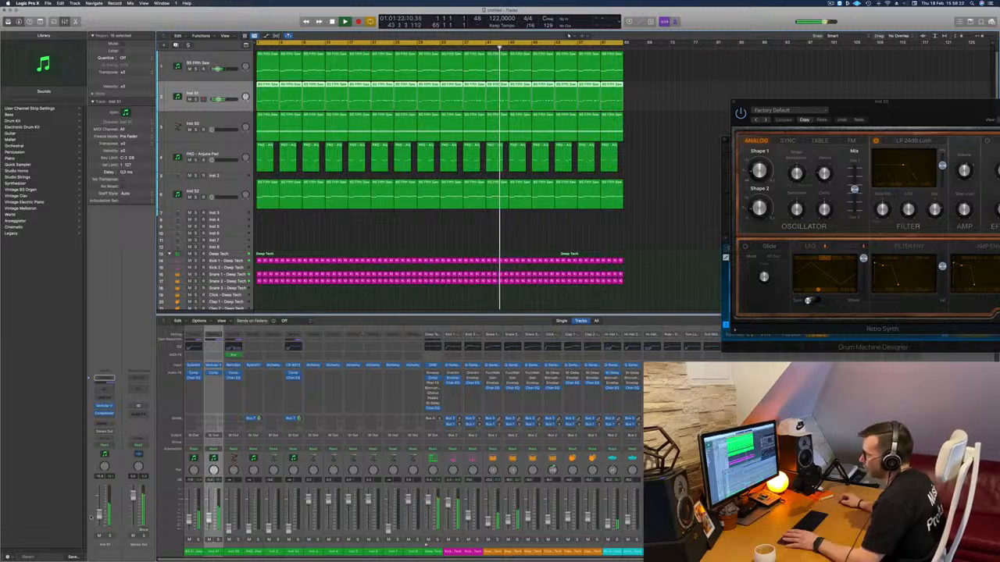
{"action": "key", "text": "s"}
{"action": "key", "text": "s"}
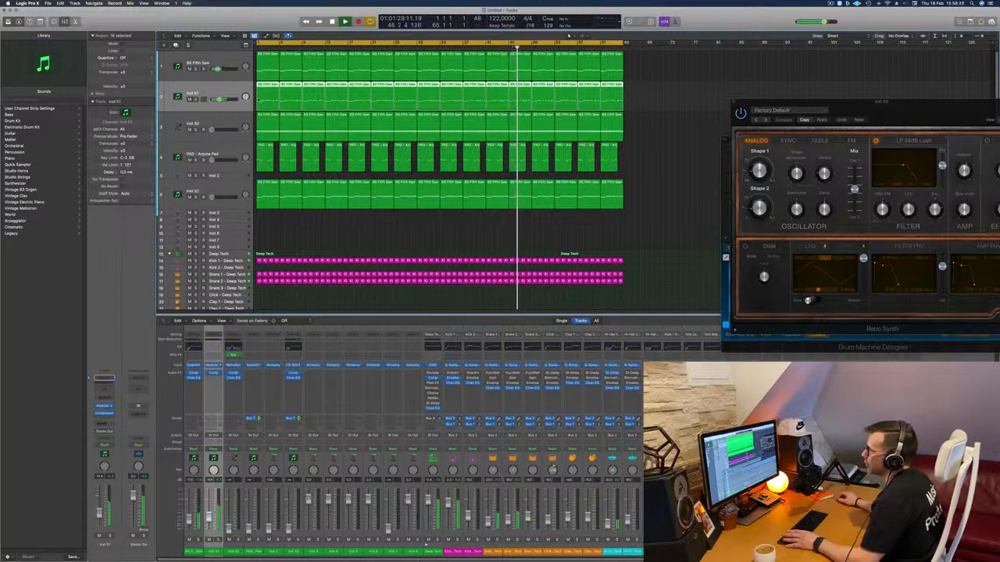
{"action": "key", "text": "Up"}
{"action": "left_click", "coordinate": [104, 401]}
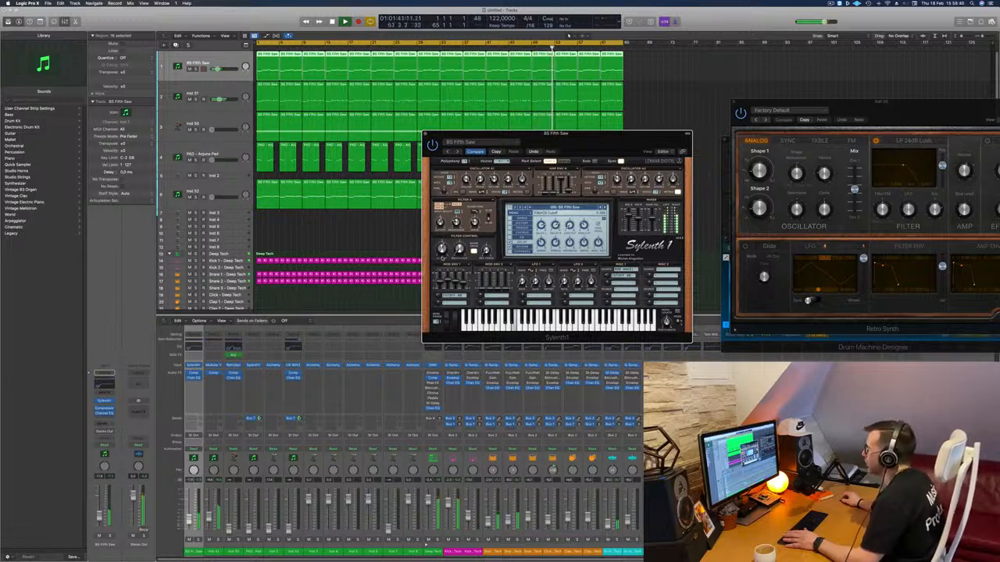
{"action": "left_click", "coordinate": [425, 133]}
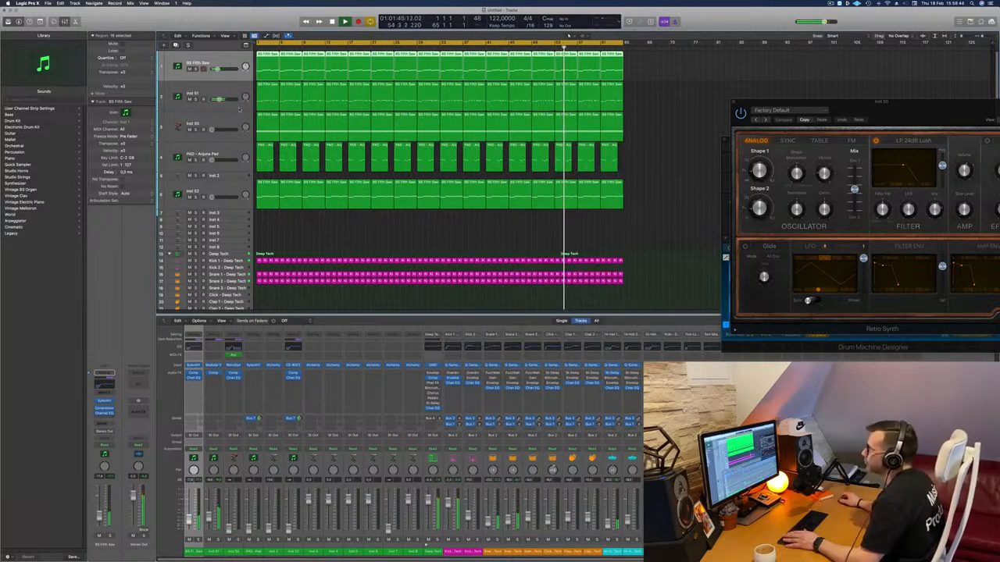
Step: Bring the Inst 50 fader back up against the drums and open its Retro Synth instrument clear of the drum machine window
{"action": "left_click", "coordinate": [218, 190]}
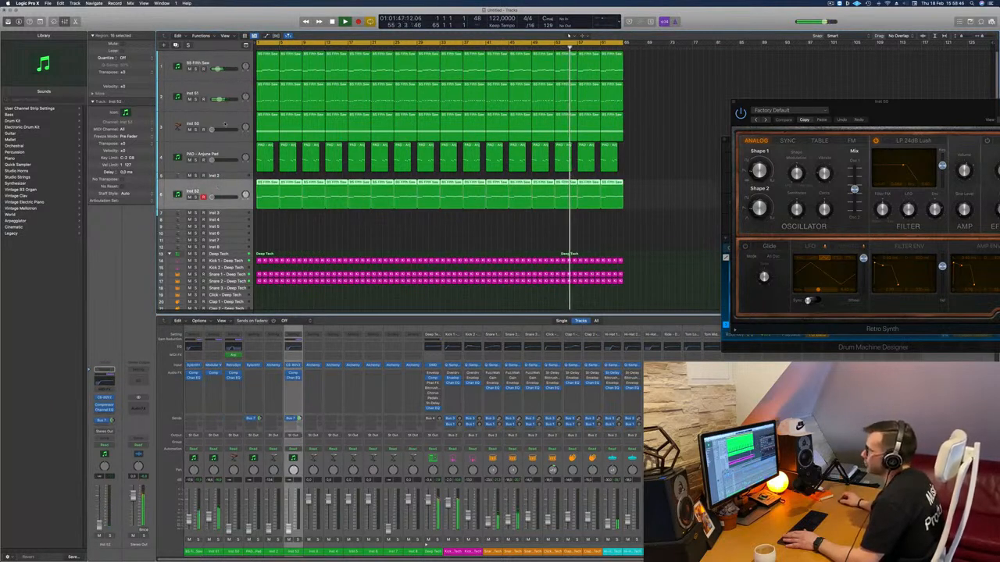
{"action": "left_click", "coordinate": [207, 117]}
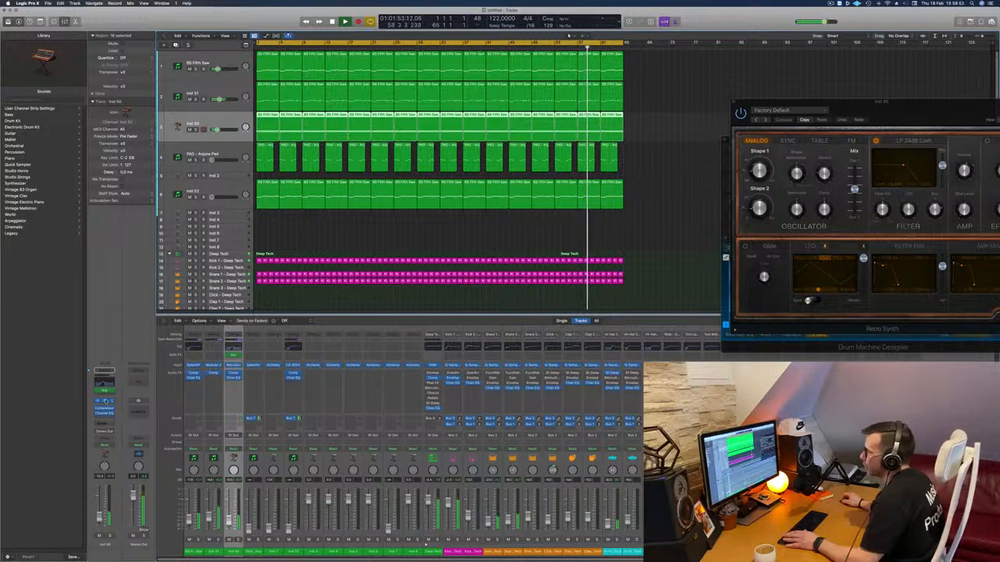
{"action": "key", "text": "super+w"}
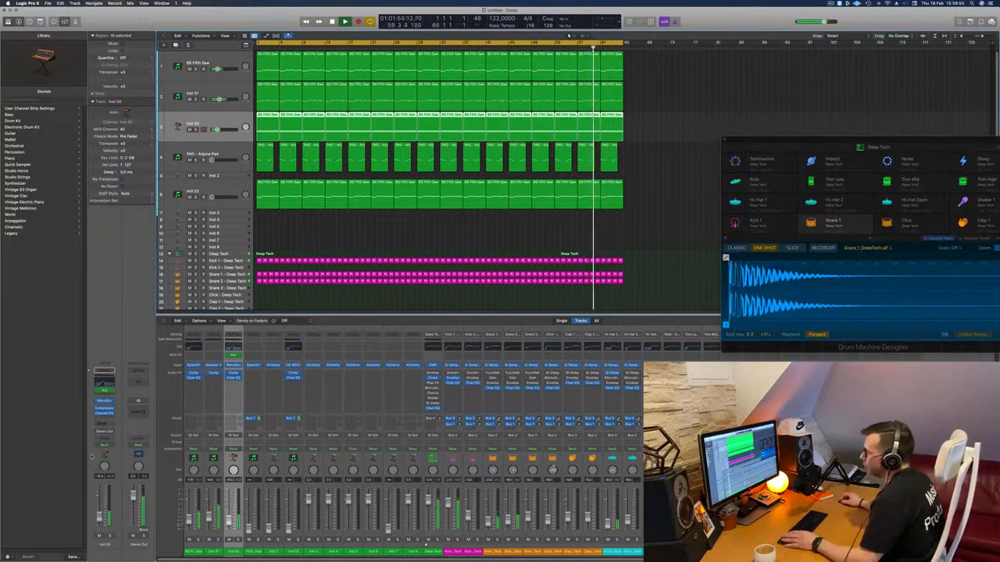
{"action": "left_click", "coordinate": [105, 400]}
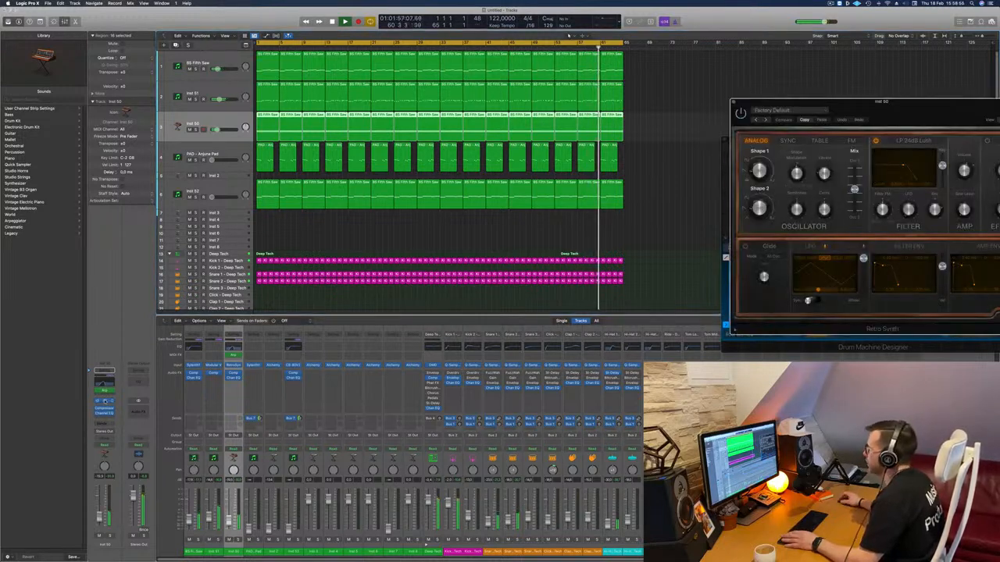
{"action": "left_click_drag", "start_coordinate": [820, 101], "coordinate": [570, 121]}
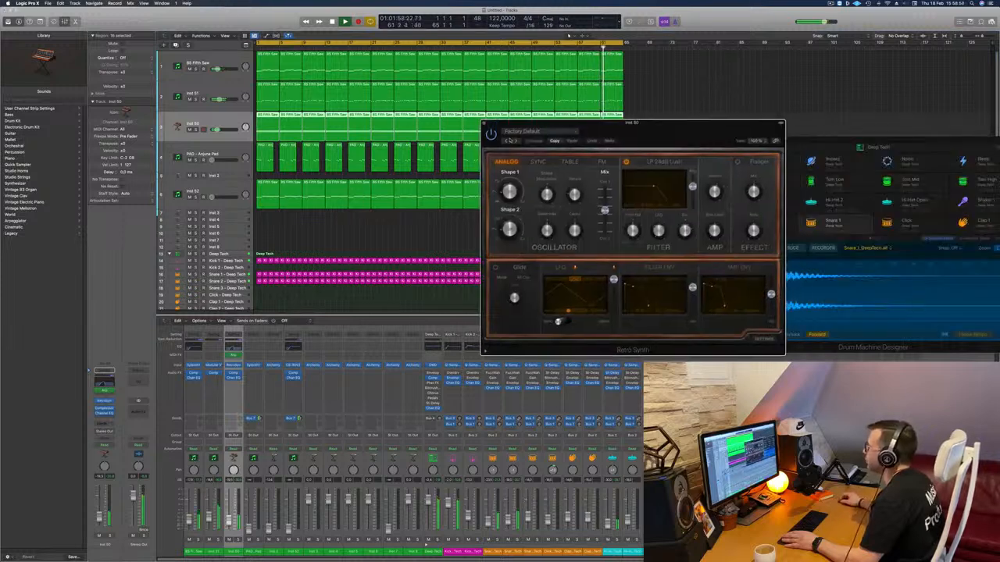
Step: Audition the Retro Synth lead presets on Inst 50 one after another, from Antimatter Synth up to Digicream
{"action": "left_click", "coordinate": [516, 141]}
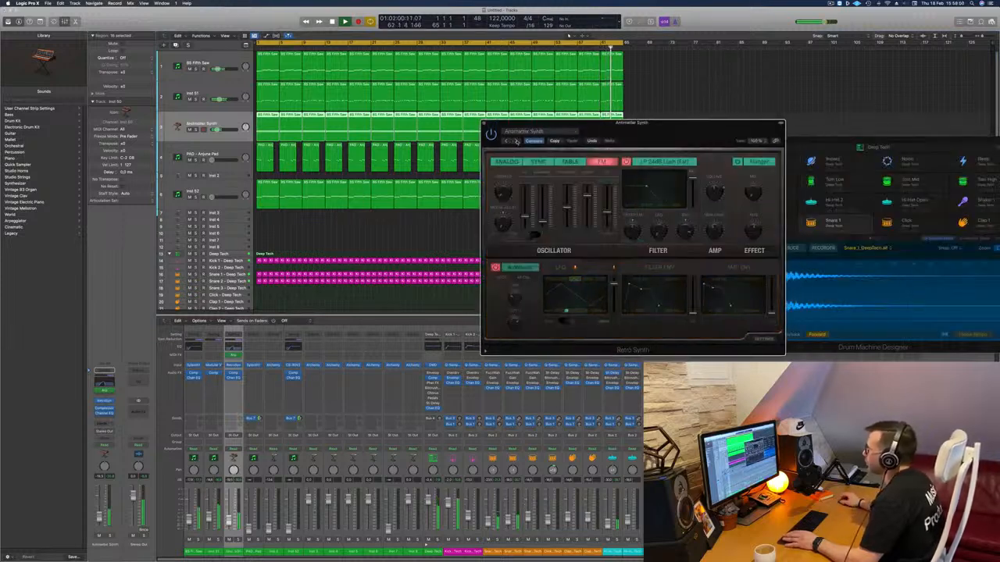
{"action": "left_click", "coordinate": [516, 141]}
{"action": "left_click", "coordinate": [516, 142]}
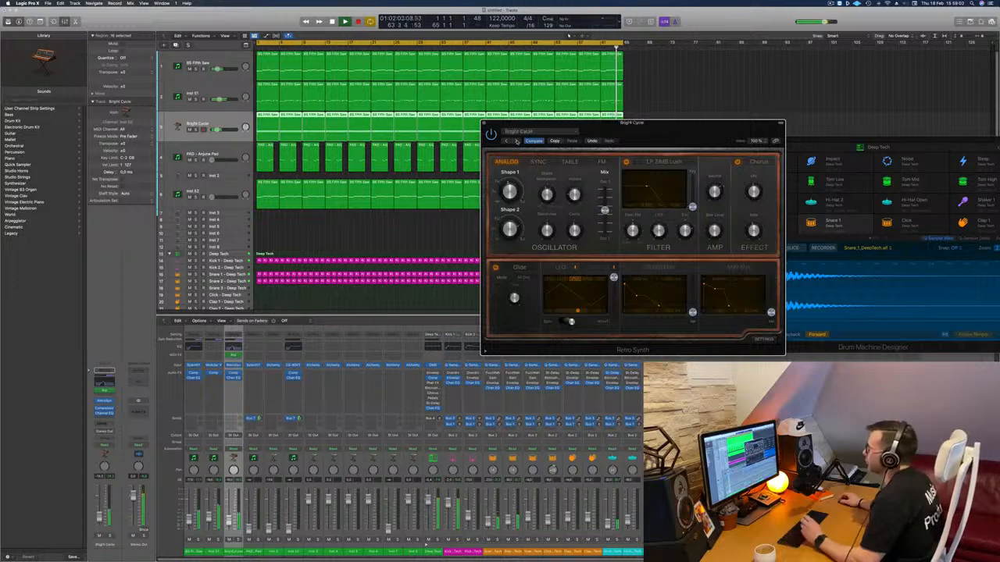
{"action": "left_click", "coordinate": [516, 141]}
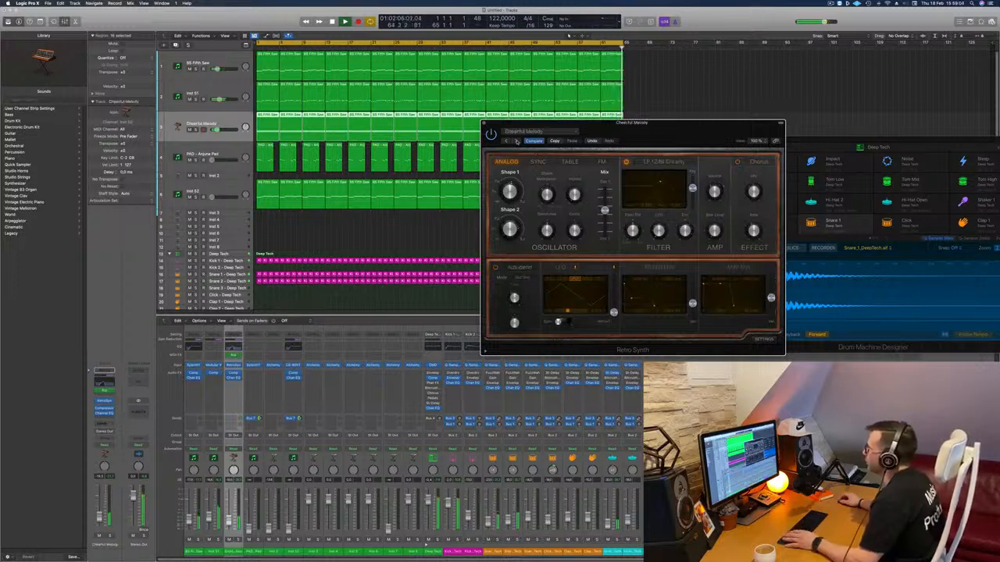
{"action": "left_click", "coordinate": [515, 141]}
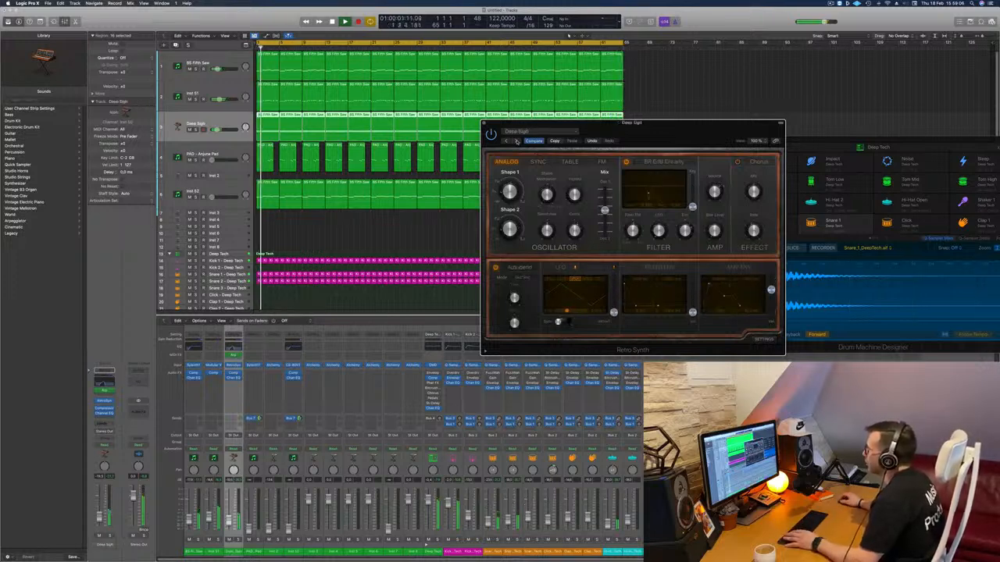
{"action": "left_click", "coordinate": [515, 141]}
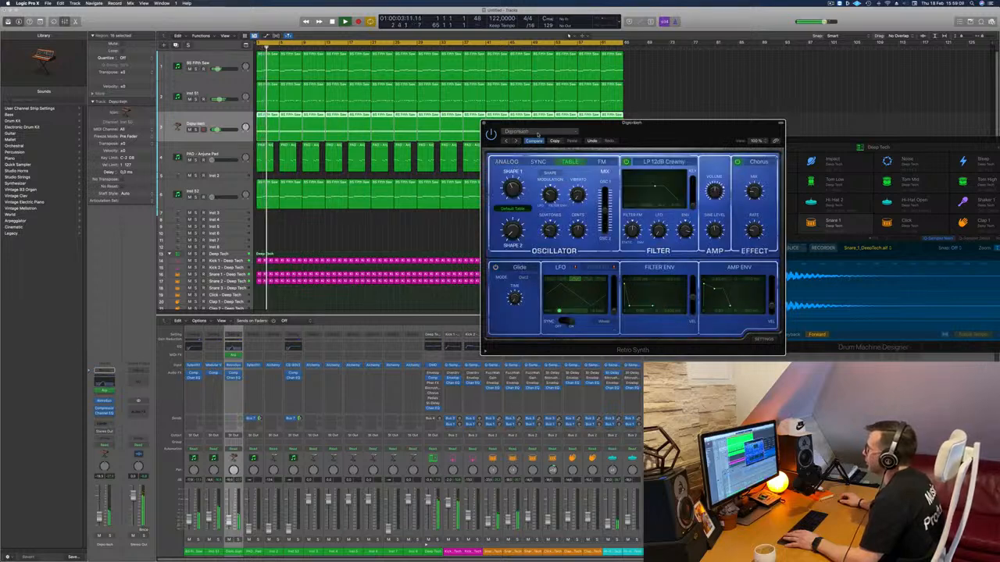
Step: Audition Retro Synth bass presets, including Analog Funk and Big Tooth Bass, on the third synth track
{"action": "left_click", "coordinate": [537, 132]}
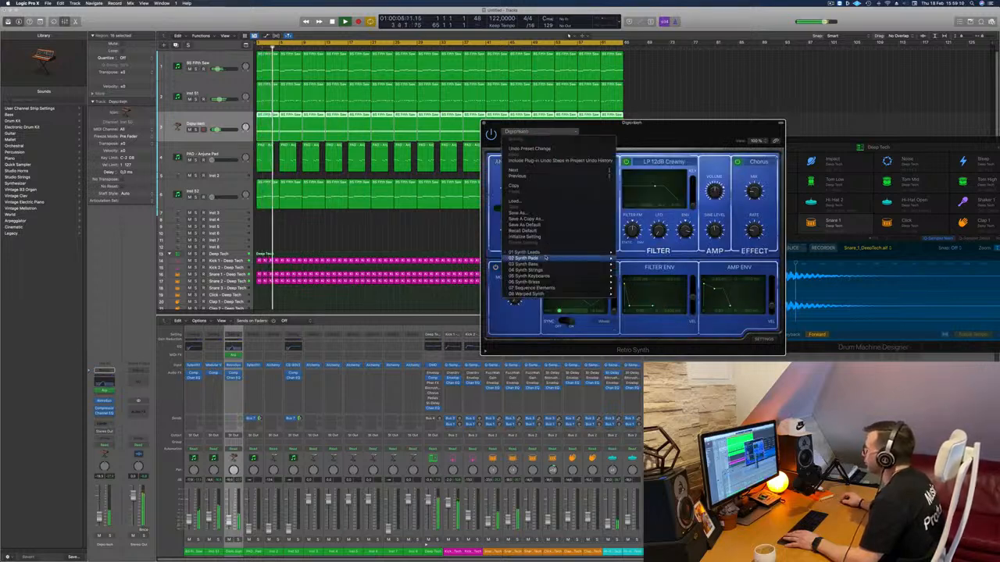
{"action": "mouse_move", "coordinate": [547, 270]}
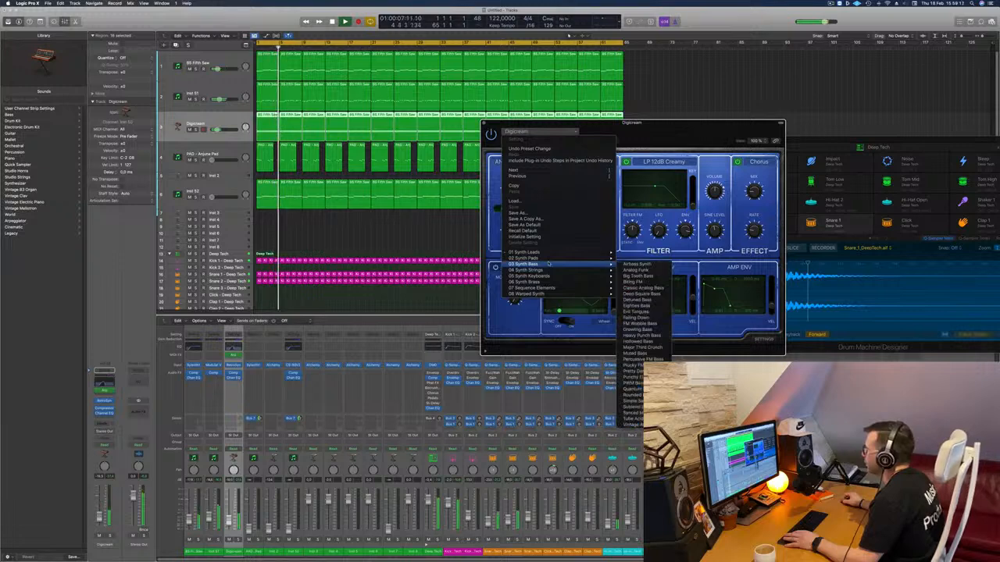
{"action": "left_click", "coordinate": [645, 265]}
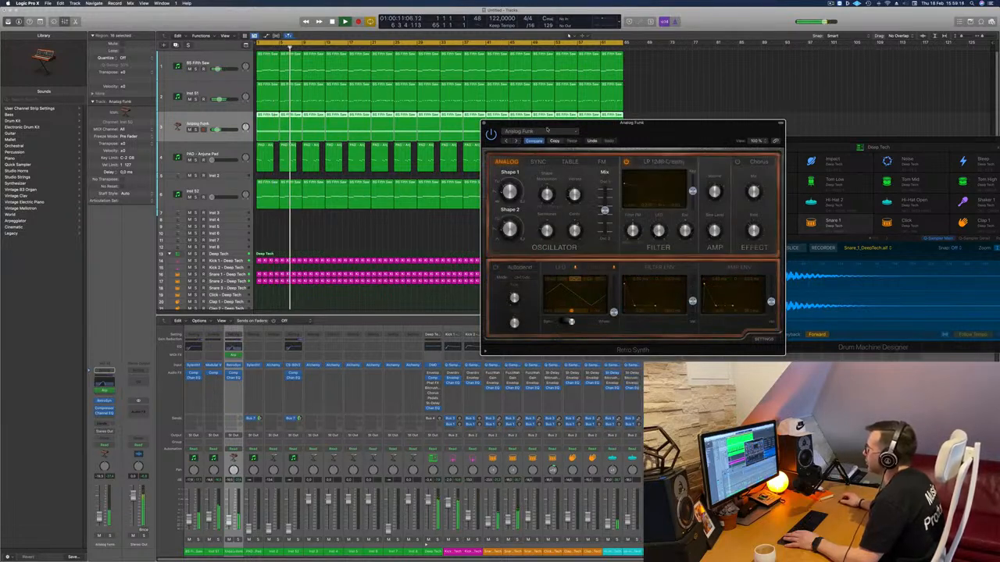
Step: Load the Calming Bells keyboard preset in Retro Synth and audition the following keyboard presets up to Harmonic Waves
{"action": "left_click", "coordinate": [547, 131]}
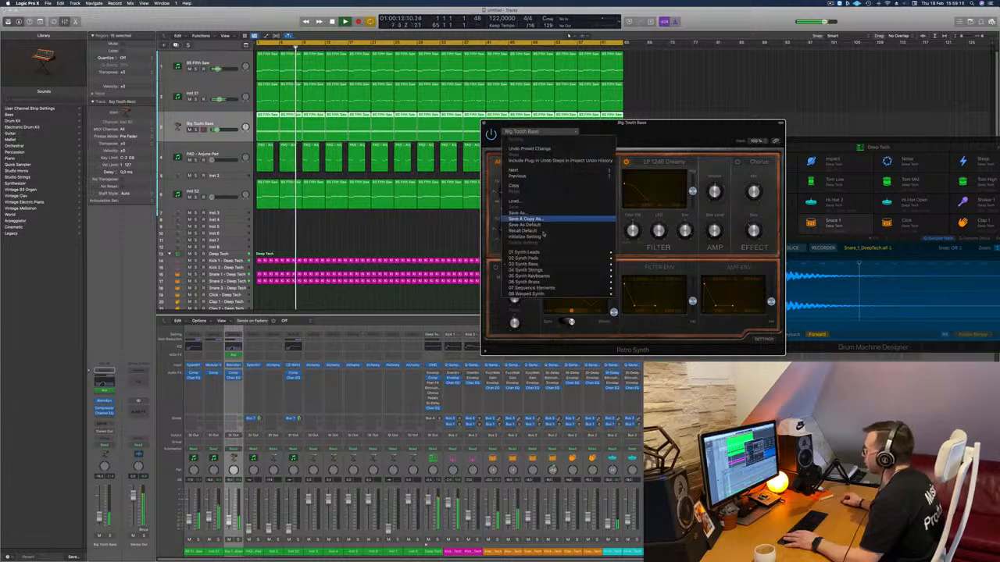
{"action": "mouse_move", "coordinate": [546, 277]}
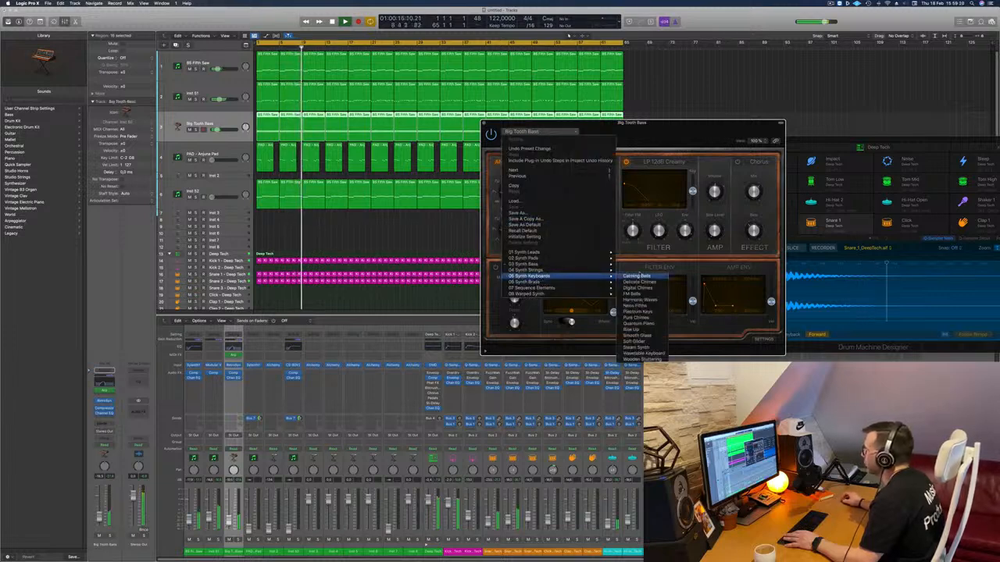
{"action": "left_click", "coordinate": [637, 276]}
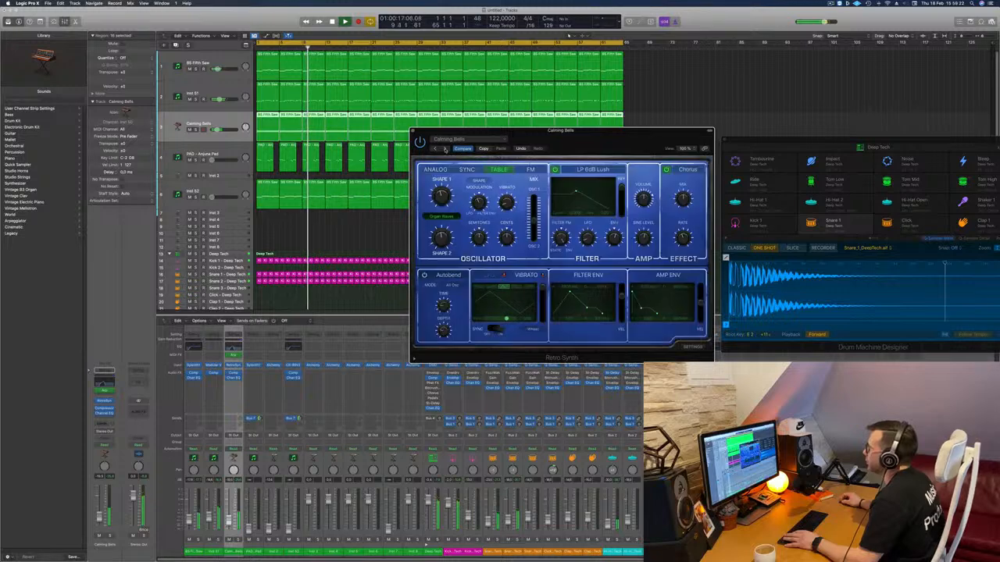
{"action": "left_click", "coordinate": [444, 148]}
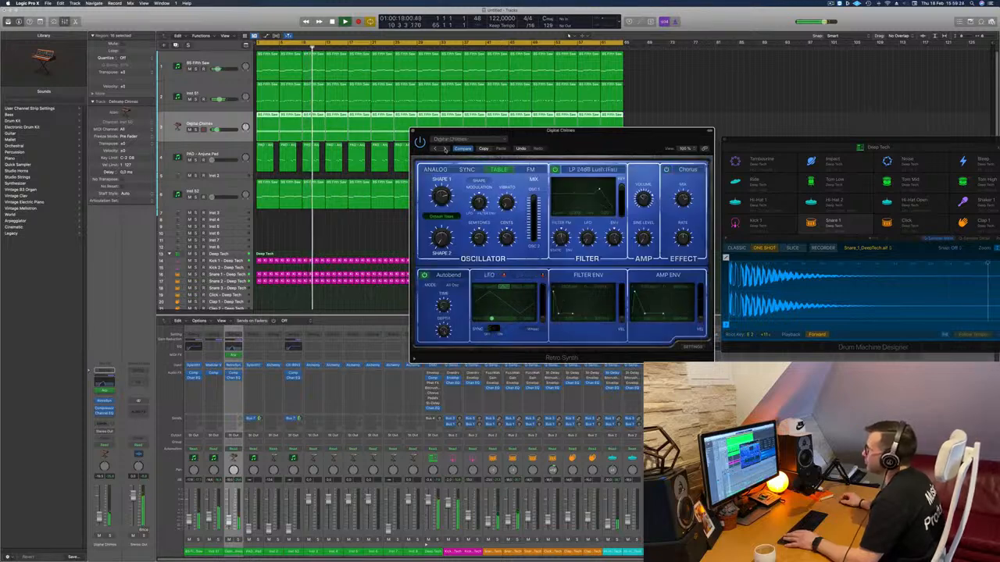
{"action": "left_click", "coordinate": [445, 148]}
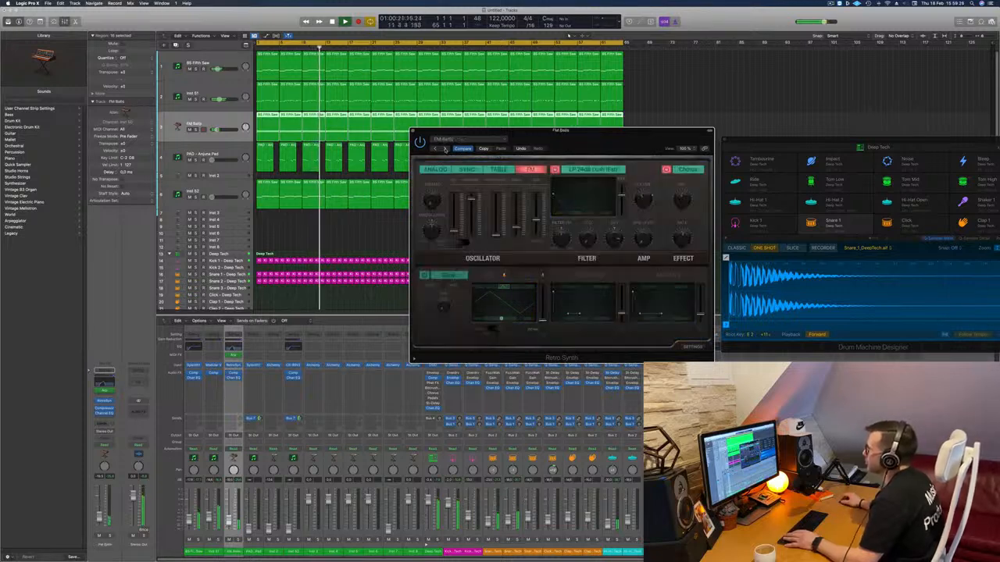
{"action": "left_click", "coordinate": [445, 148]}
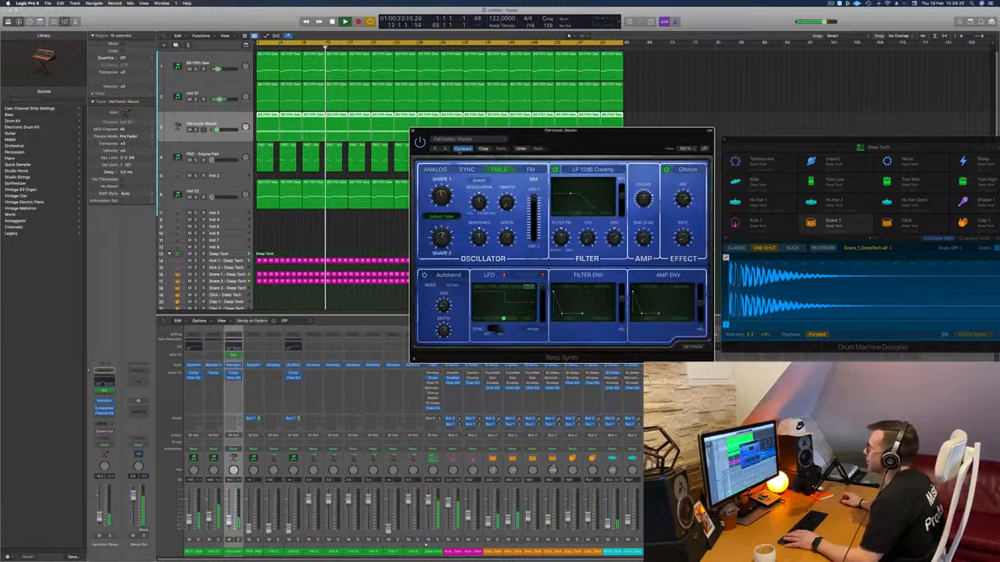
Step: Load the Wormhole Lead preset in Retro Synth and audition the lead presets in reverse order back to Electricity Lead
{"action": "left_click", "coordinate": [464, 139]}
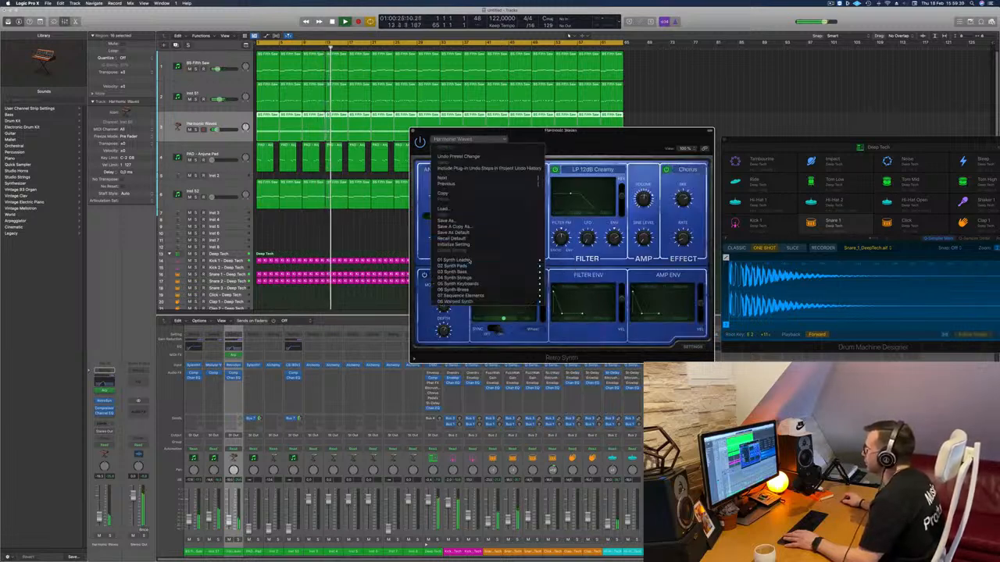
{"action": "mouse_move", "coordinate": [481, 261]}
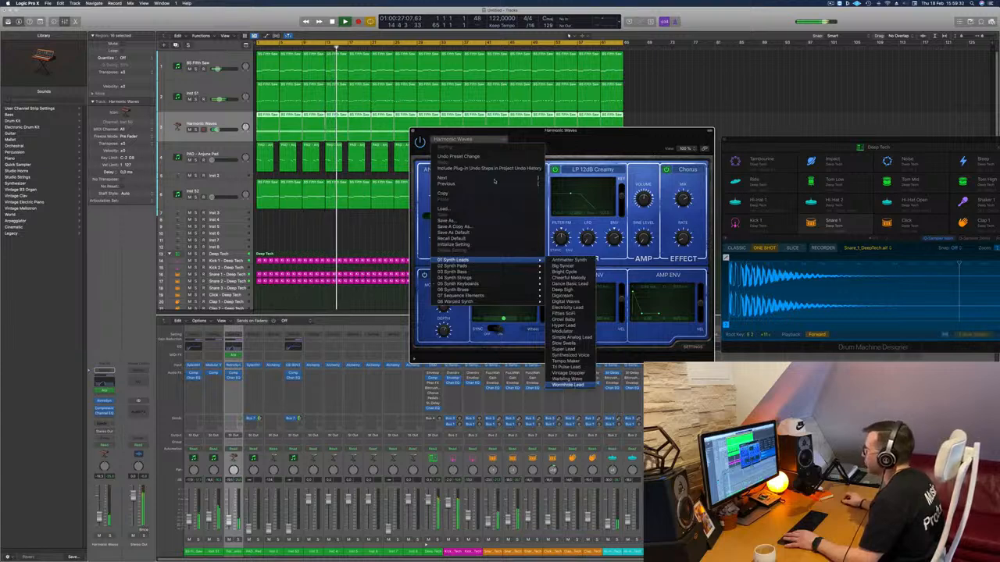
{"action": "left_click", "coordinate": [567, 385]}
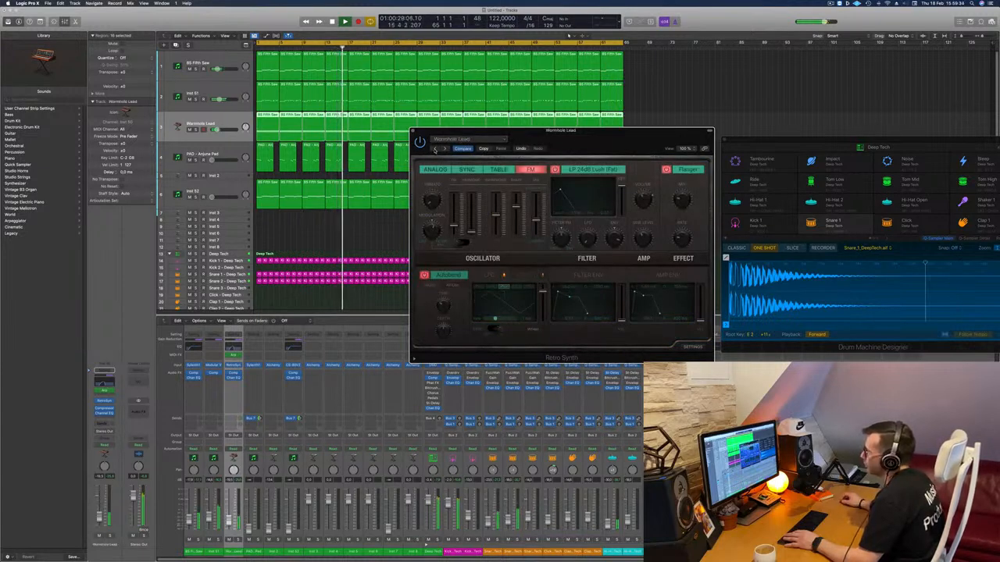
{"action": "left_click", "coordinate": [435, 149]}
{"action": "left_click", "coordinate": [435, 149]}
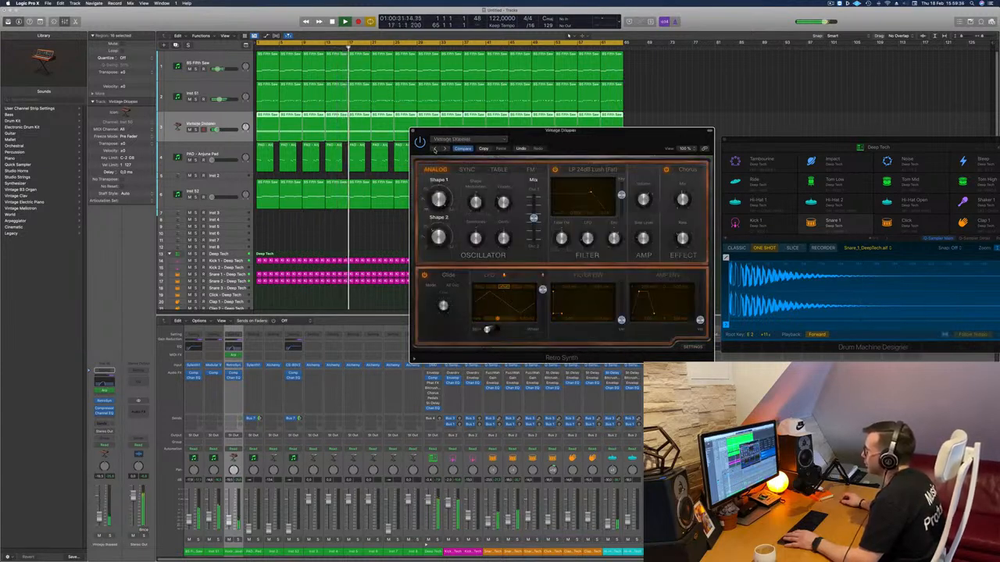
{"action": "left_click", "coordinate": [436, 149]}
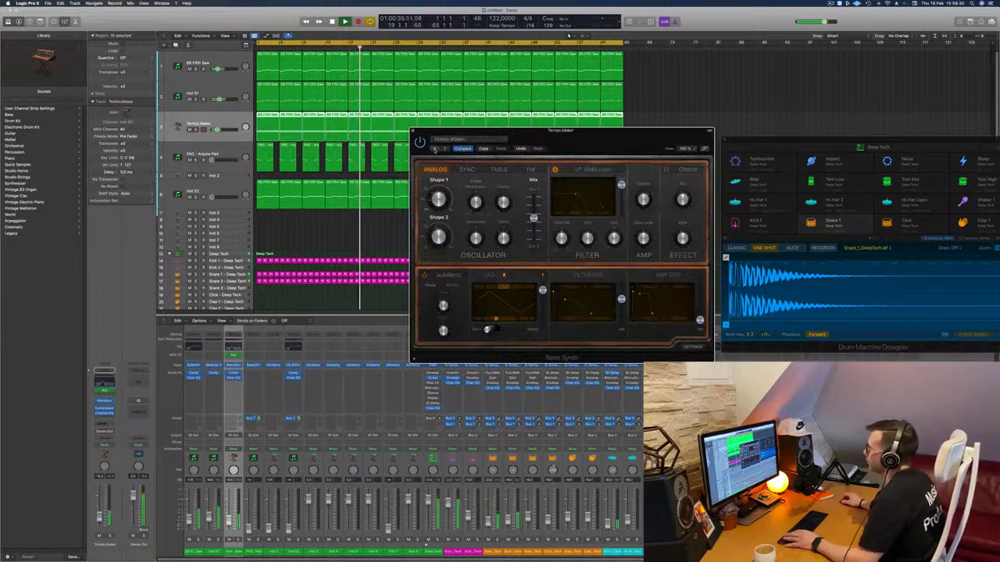
{"action": "left_click", "coordinate": [435, 149]}
{"action": "left_click", "coordinate": [435, 149]}
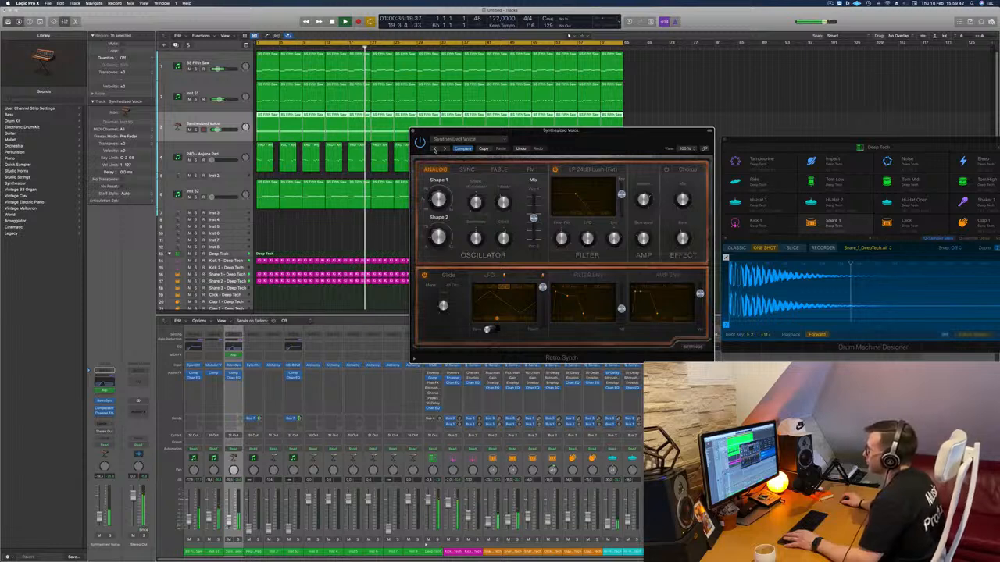
{"action": "left_click", "coordinate": [436, 149]}
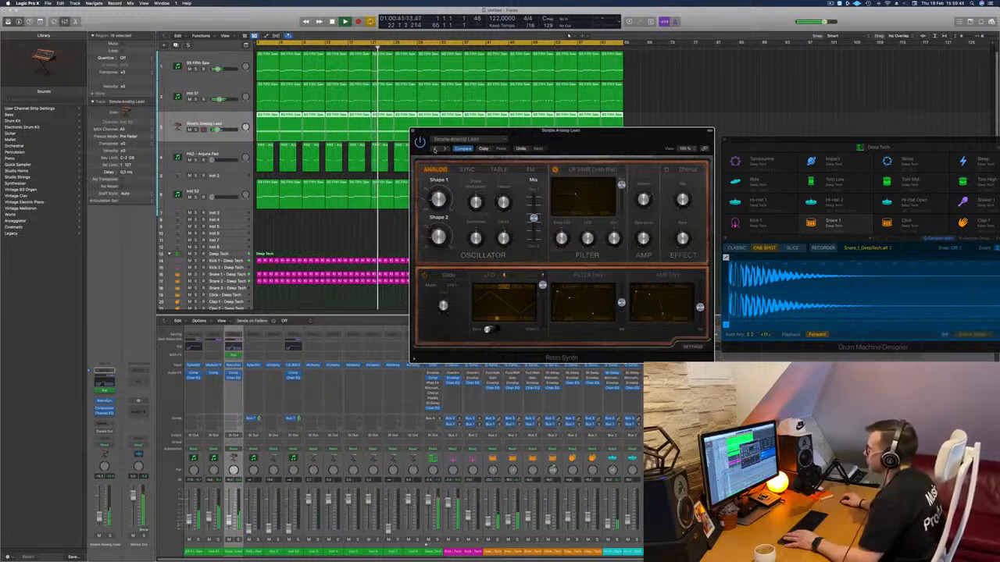
{"action": "left_click", "coordinate": [435, 150]}
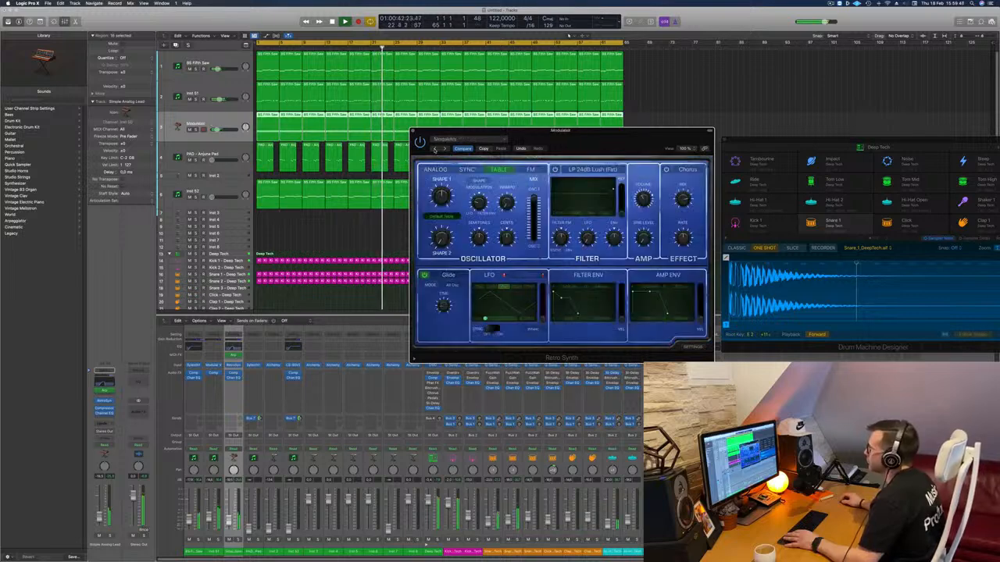
{"action": "left_click", "coordinate": [435, 149]}
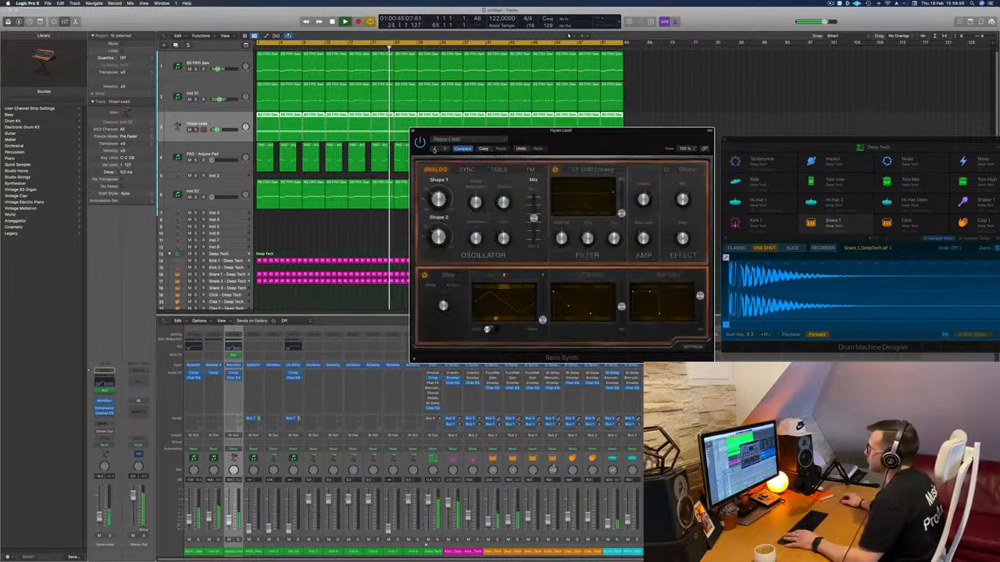
{"action": "left_click", "coordinate": [435, 149]}
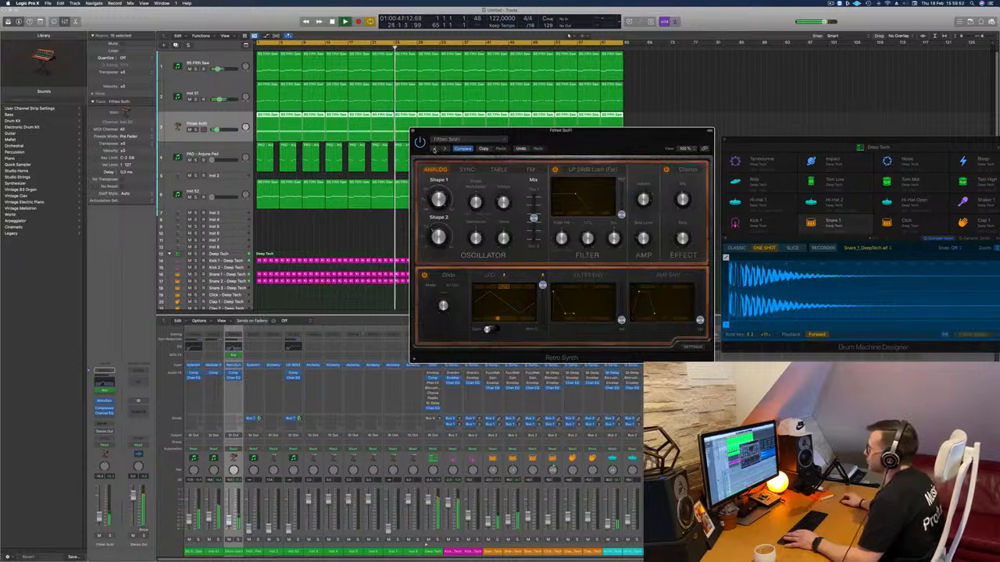
{"action": "left_click", "coordinate": [435, 149]}
Step: Recall Retro Synth's default setting in place of the Electricity Lead preset
{"action": "left_click", "coordinate": [450, 139]}
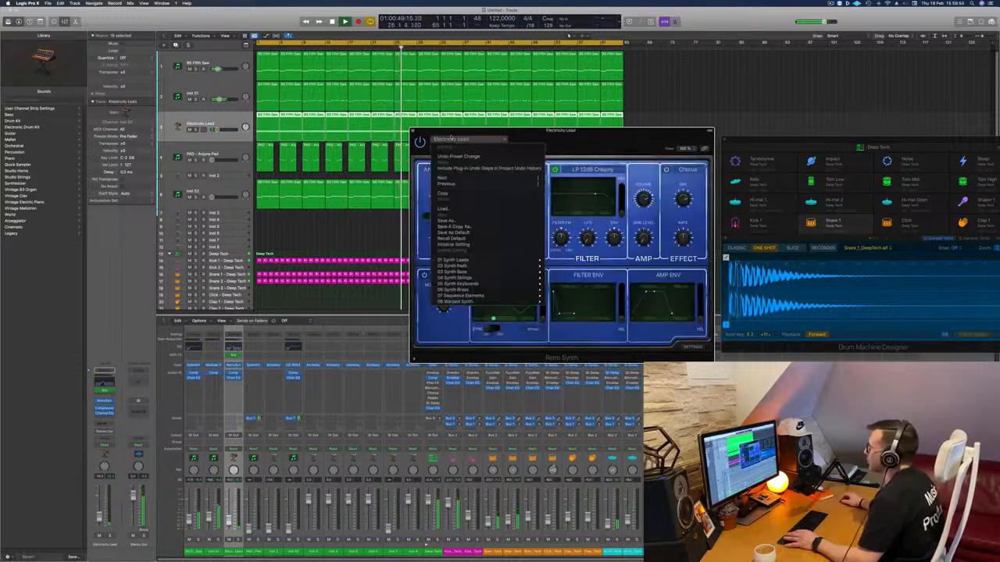
{"action": "left_click", "coordinate": [560, 136]}
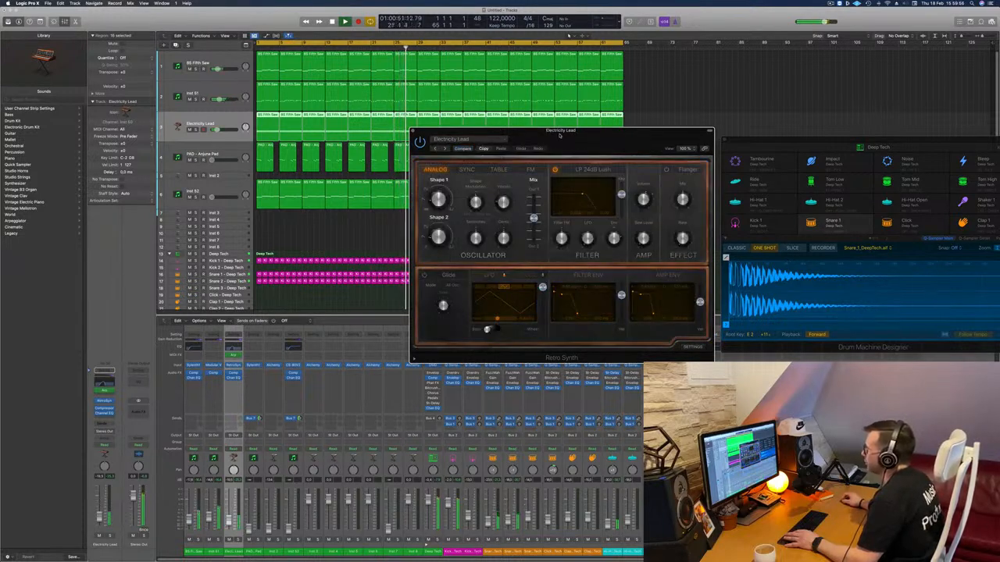
Step: Reset the Electricity Lead track's Retro Synth to the Factory Default sound and close the synth window
{"action": "left_click_drag", "start_coordinate": [560, 135], "coordinate": [503, 138]}
{"action": "left_click", "coordinate": [395, 142]}
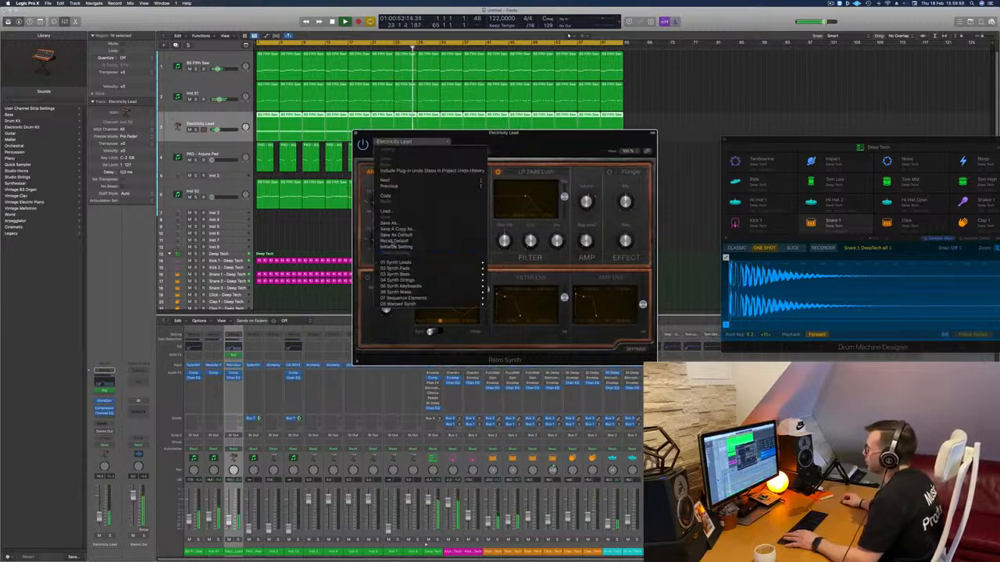
{"action": "left_click", "coordinate": [400, 242]}
{"action": "left_click_drag", "start_coordinate": [530, 146], "coordinate": [564, 135]}
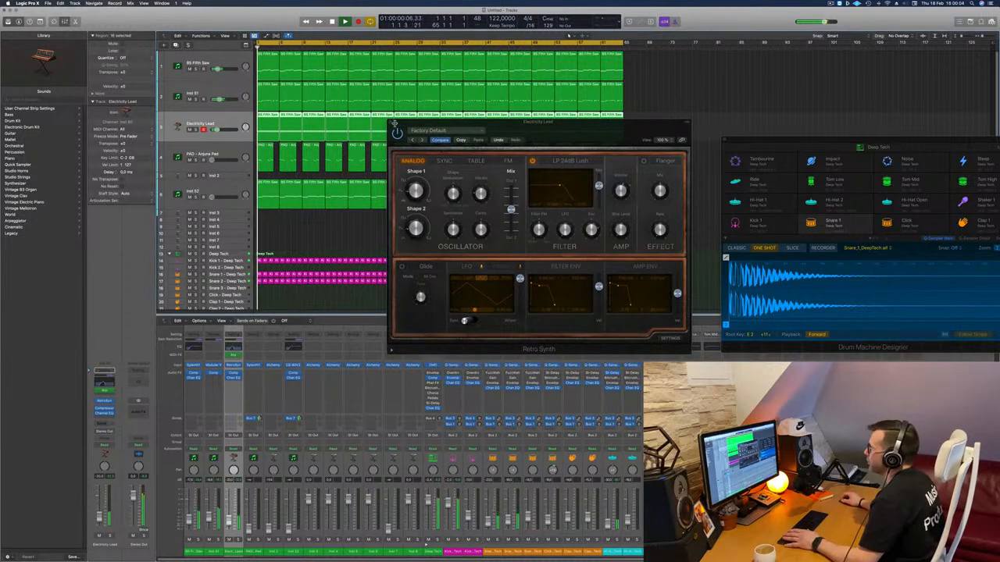
{"action": "left_click", "coordinate": [390, 123]}
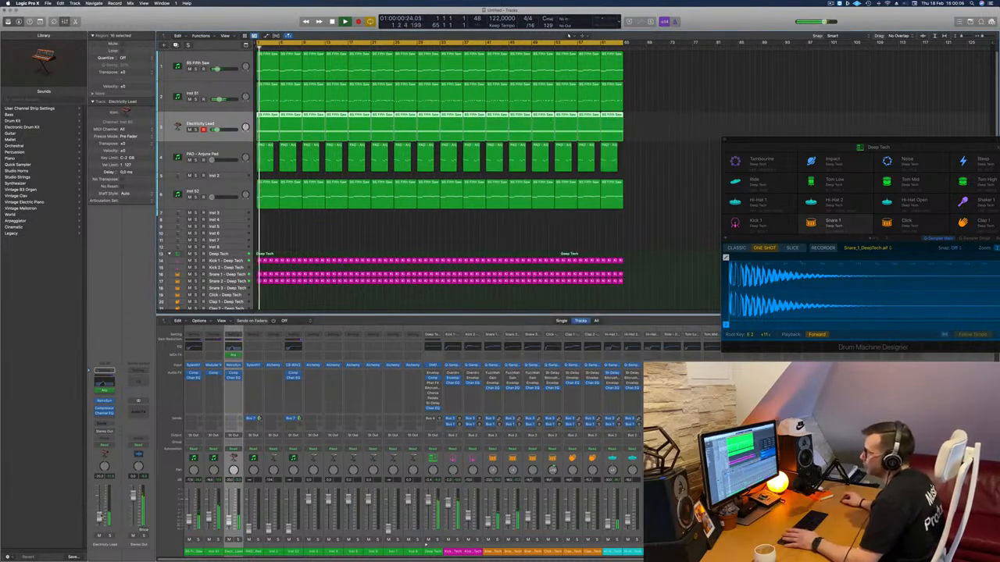
Step: Select the lowest synth track that holds regions and raise its volume while playing the arrangement from the start
{"action": "left_click", "coordinate": [249, 198]}
{"action": "key", "text": "space"}
{"action": "key", "text": "space"}
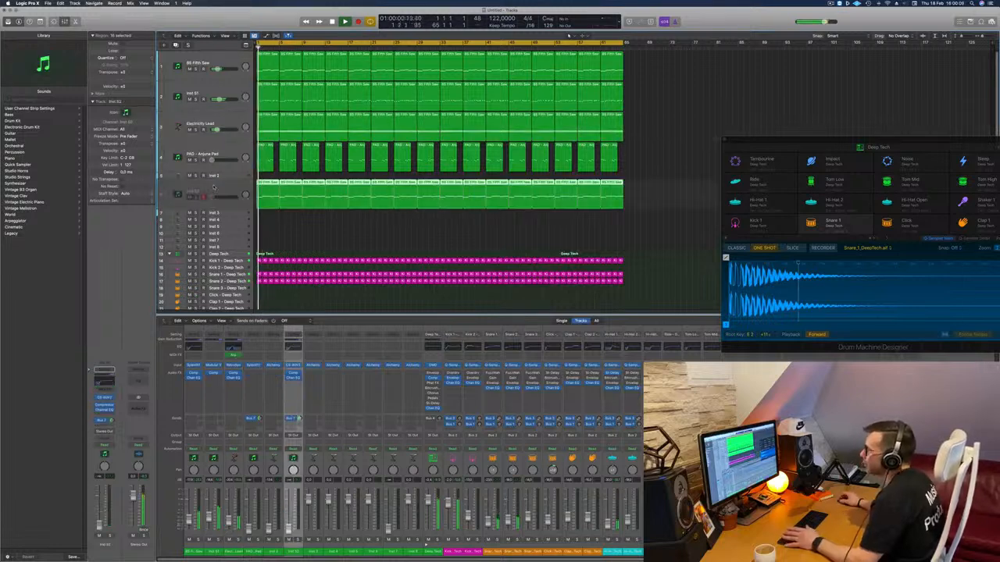
{"action": "key", "text": "space"}
{"action": "key", "text": "space"}
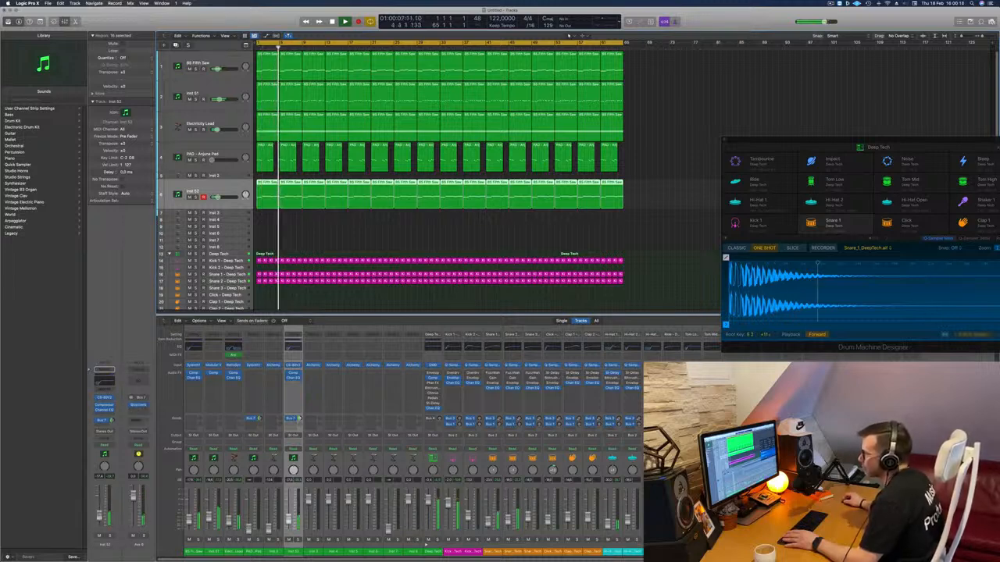
Step: Delete the empty Inst 2 track below the pad, and raise the volume of the PAD - Anjuna Pad track
{"action": "key", "text": "Up"}
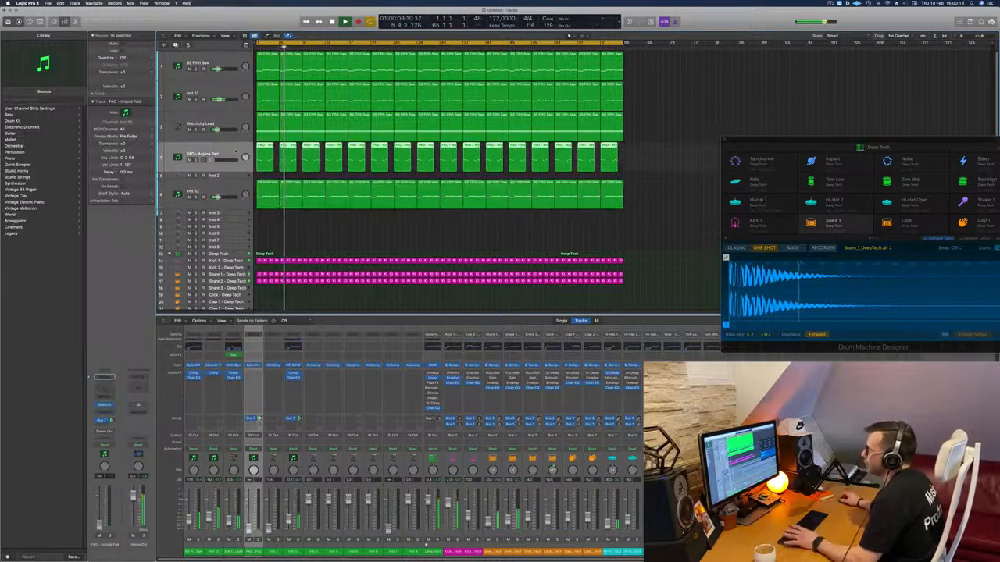
{"action": "key", "text": "Down"}
{"action": "key", "text": "Down"}
{"action": "key", "text": "Down"}
{"action": "key", "text": "Down"}
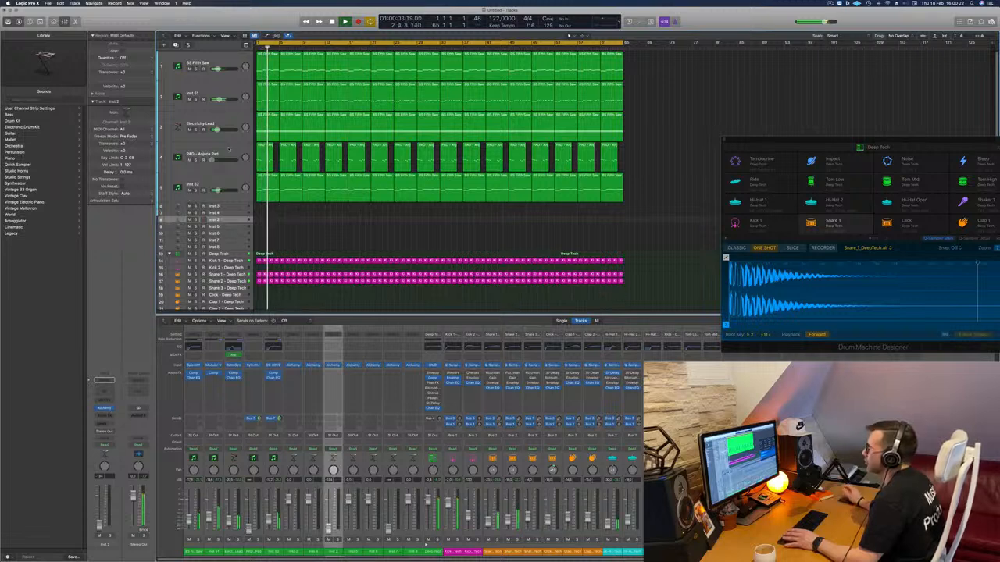
{"action": "key", "text": "Up"}
{"action": "key", "text": "Up"}
{"action": "key", "text": "Up"}
{"action": "key", "text": "Up"}
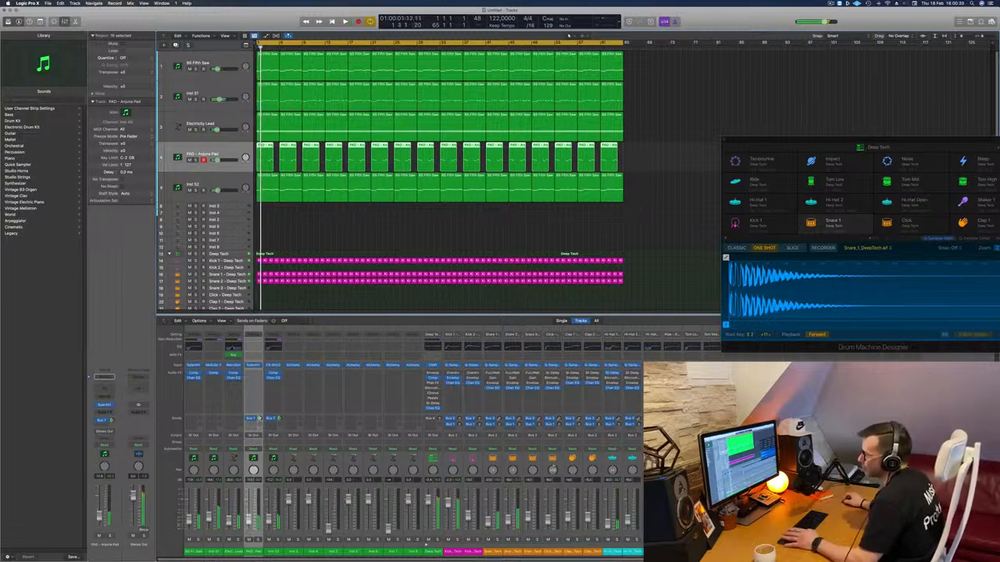
Step: Add a Channel EQ with a low cut at about 214 Hz to the PAD - Anjuna Pad track and raise its volume slightly
{"action": "left_click", "coordinate": [105, 379]}
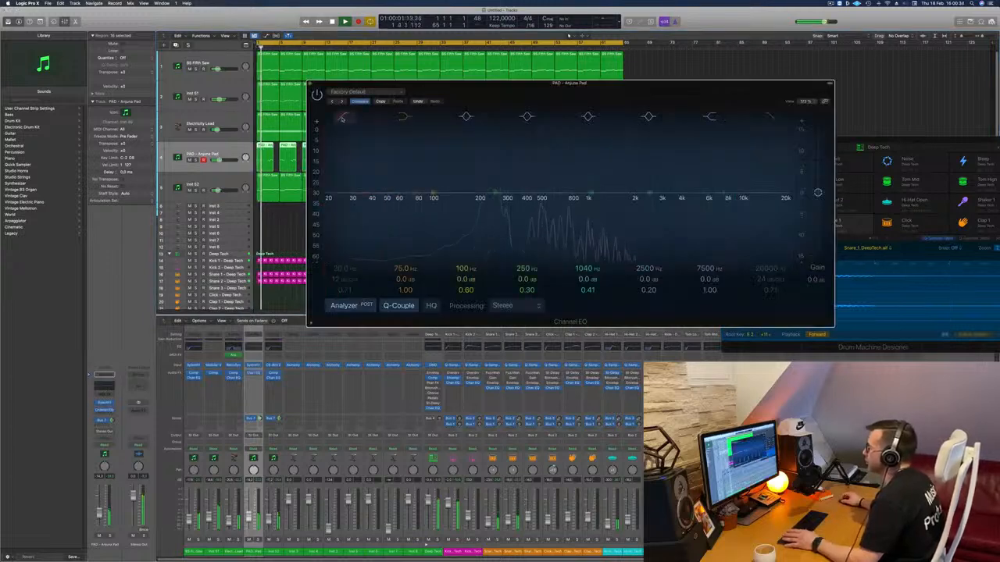
{"action": "left_click_drag", "start_coordinate": [327, 201], "coordinate": [486, 194]}
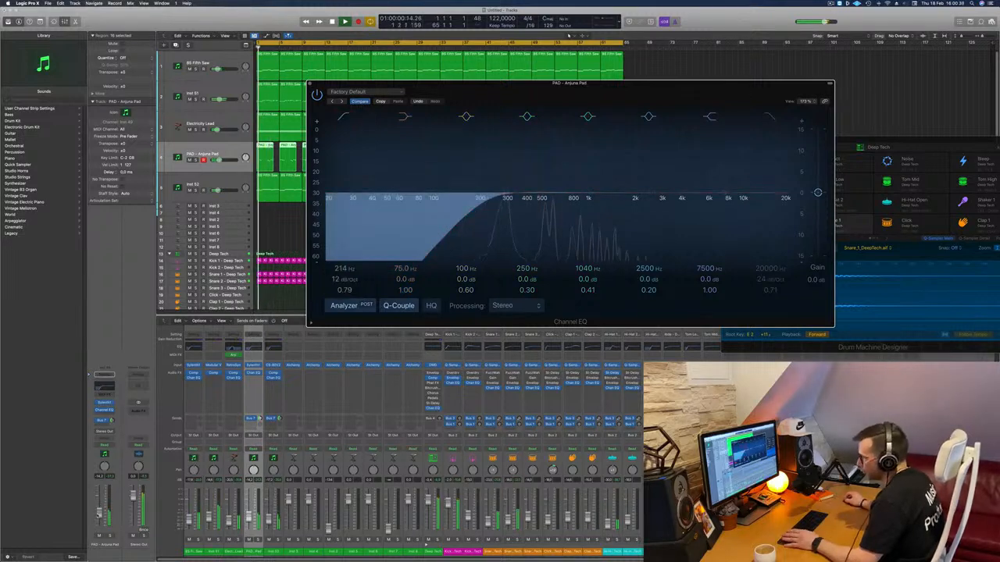
{"action": "left_click_drag", "start_coordinate": [99, 514], "coordinate": [99, 511]}
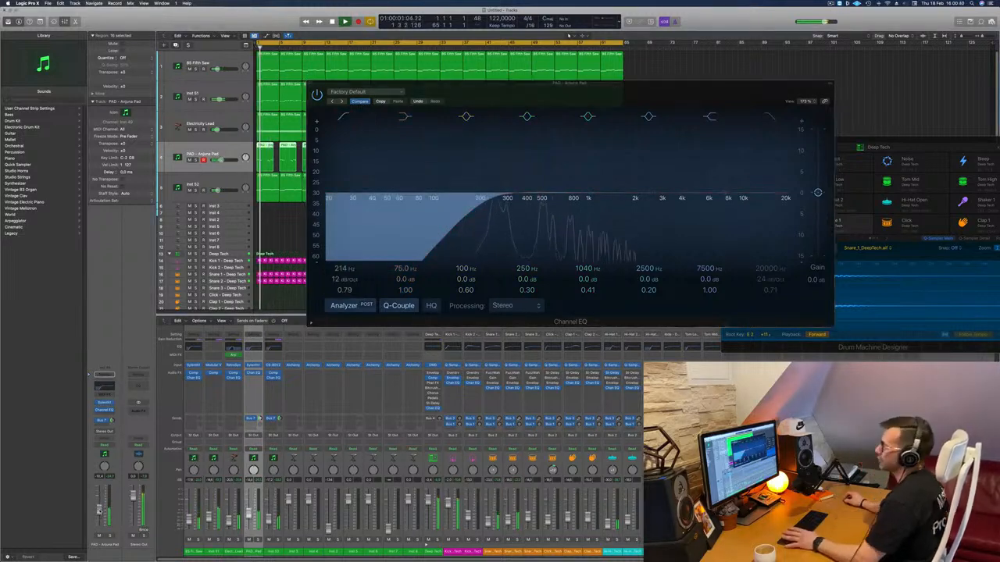
{"action": "key", "text": "space"}
{"action": "key", "text": "space"}
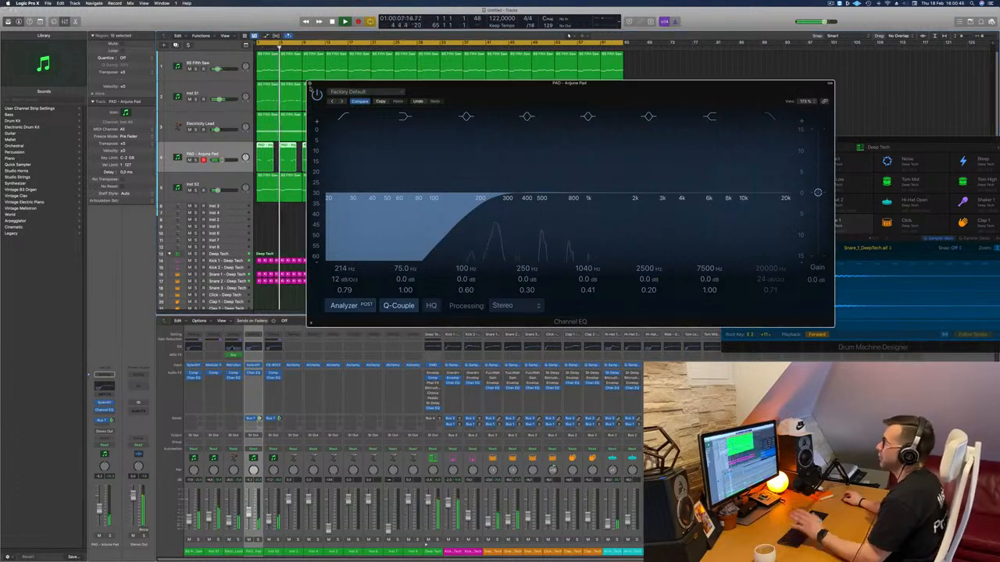
{"action": "left_click", "coordinate": [312, 85]}
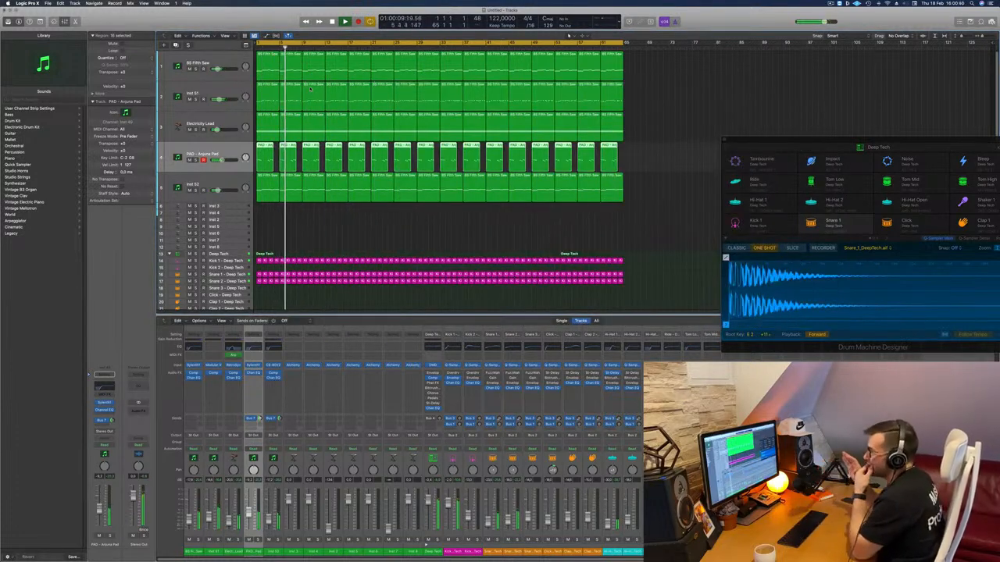